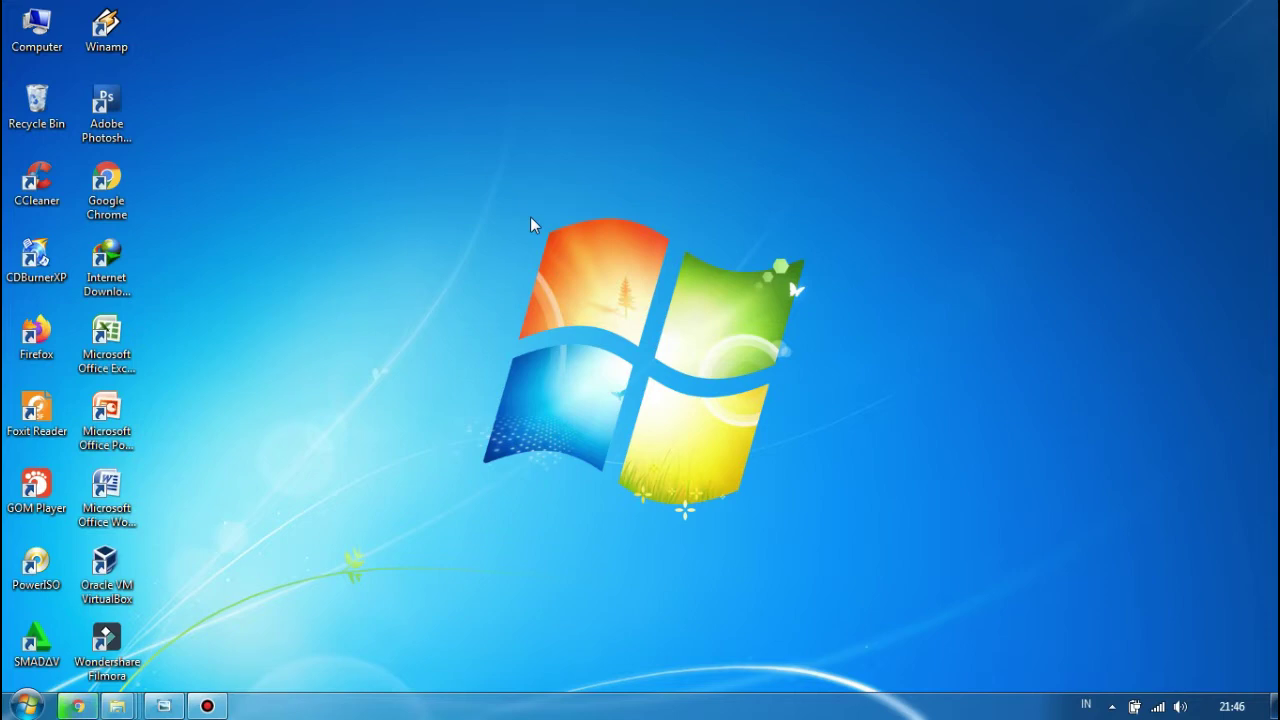
Open Adobe Photoshop CS3 and create a white RGB document, 16,5 cm wide by 21,59 cm high at 150 pixels/cm
click(165, 703)
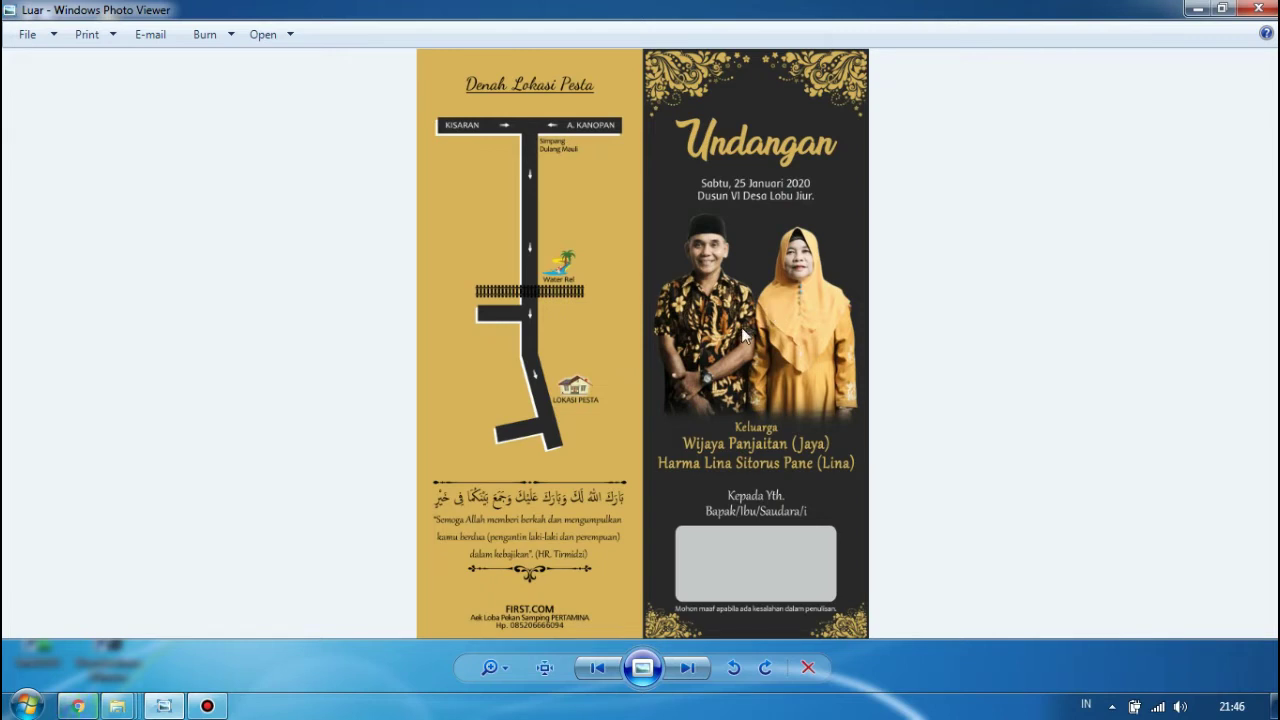
click(1197, 12)
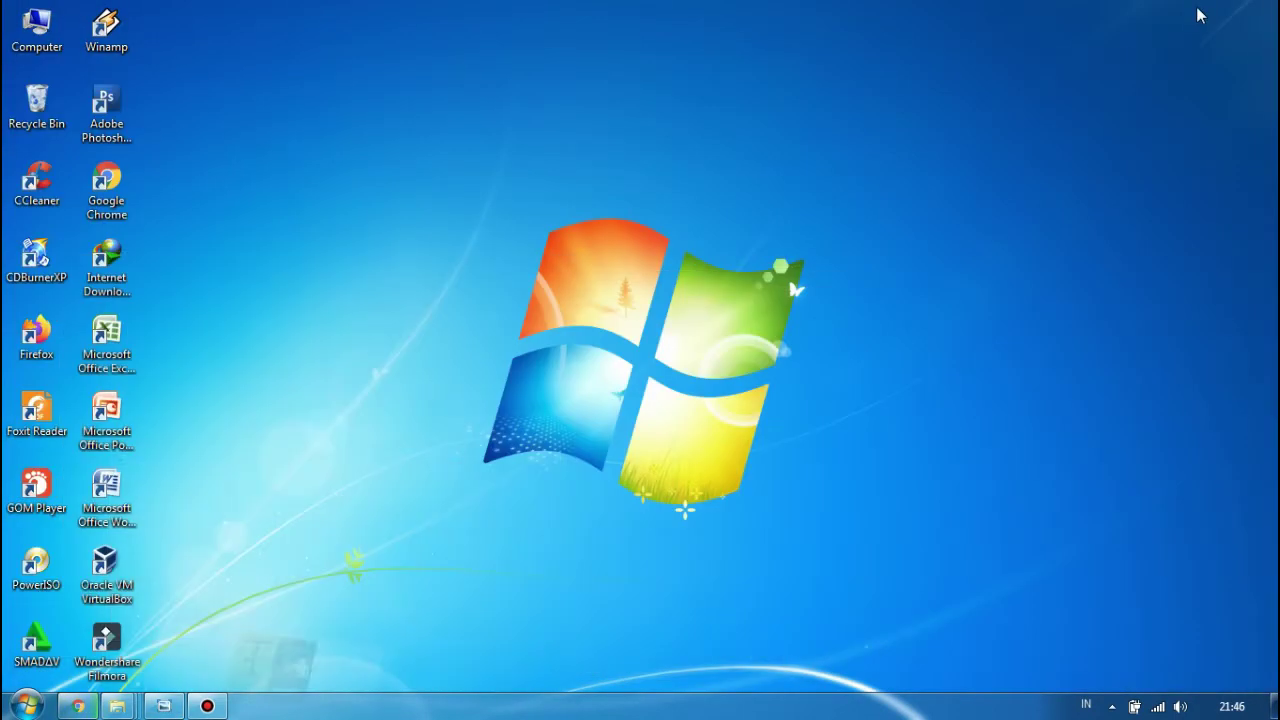
double_click(108, 122)
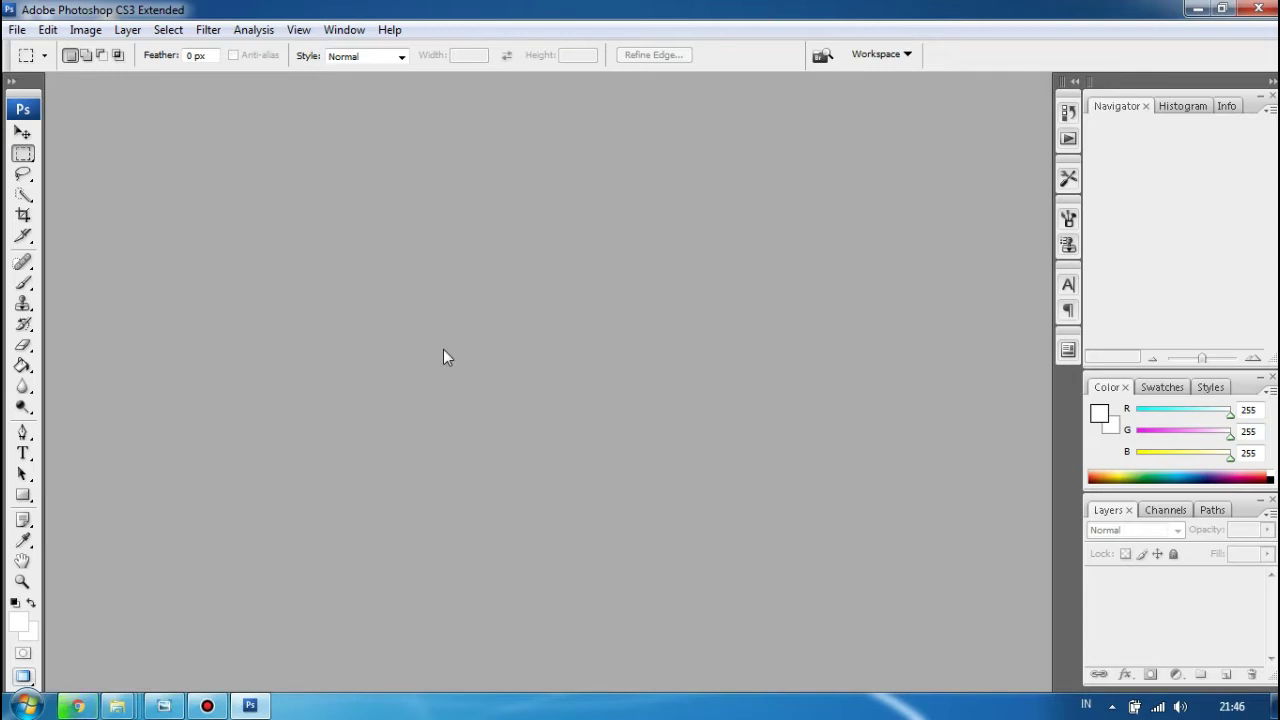
key(ctrl+n)
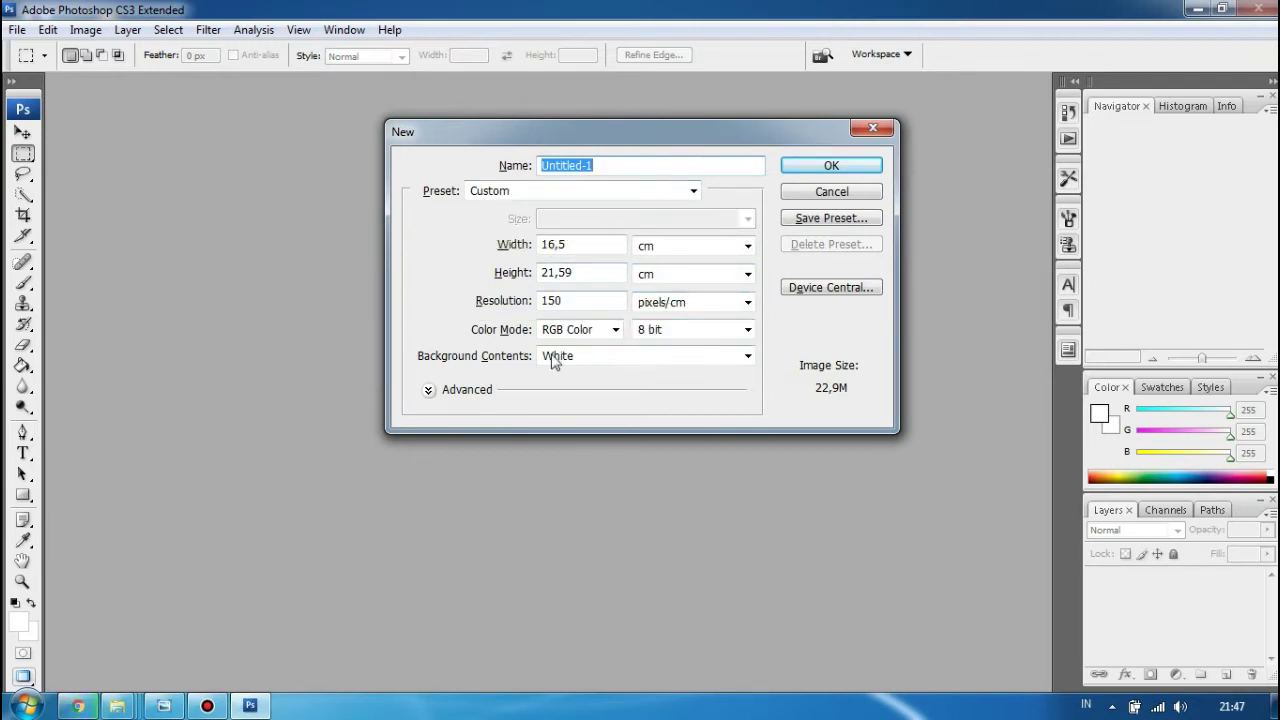
click(799, 171)
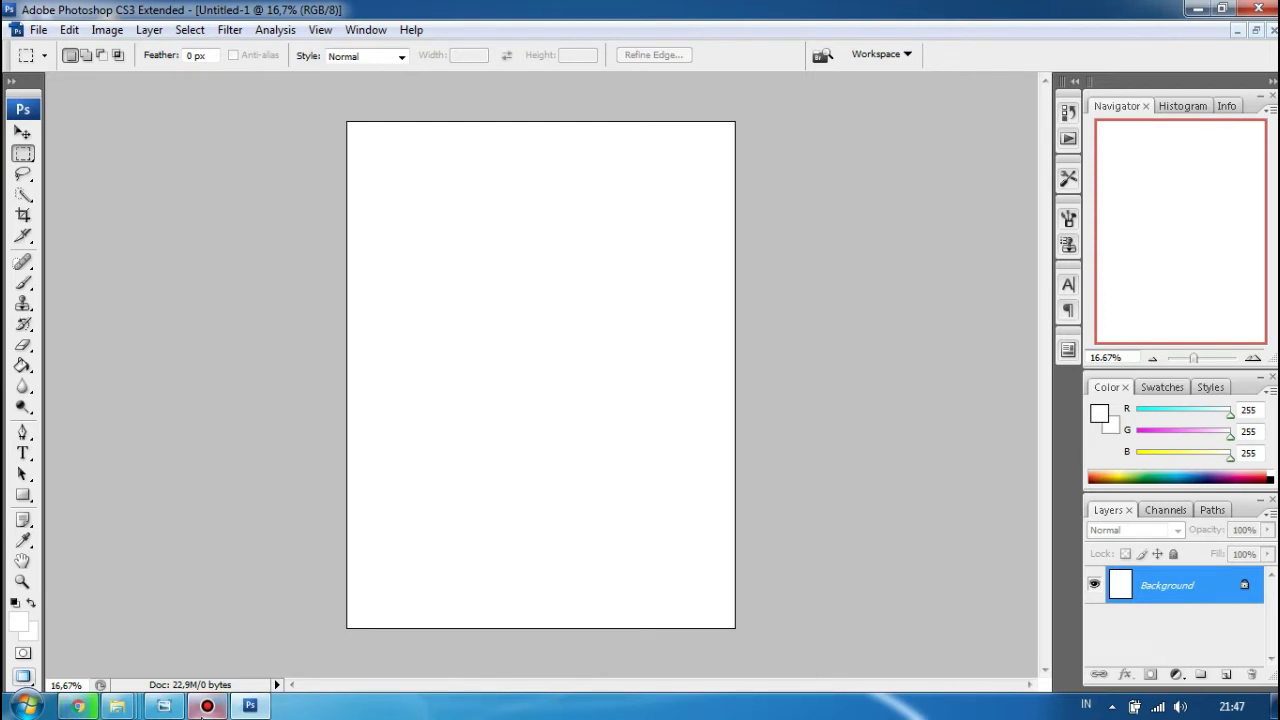
Check the reference invitation, then add a vertical guide at 8,25 cm to split the page into two halves
click(164, 706)
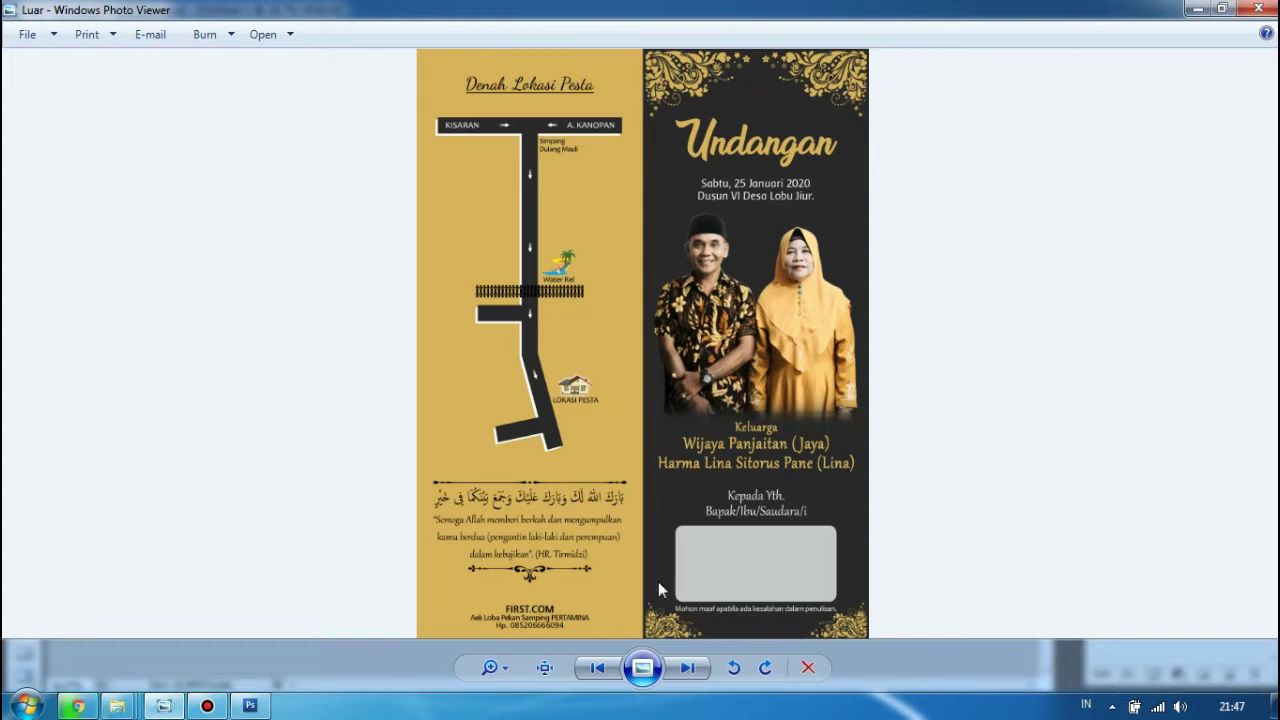
click(1197, 8)
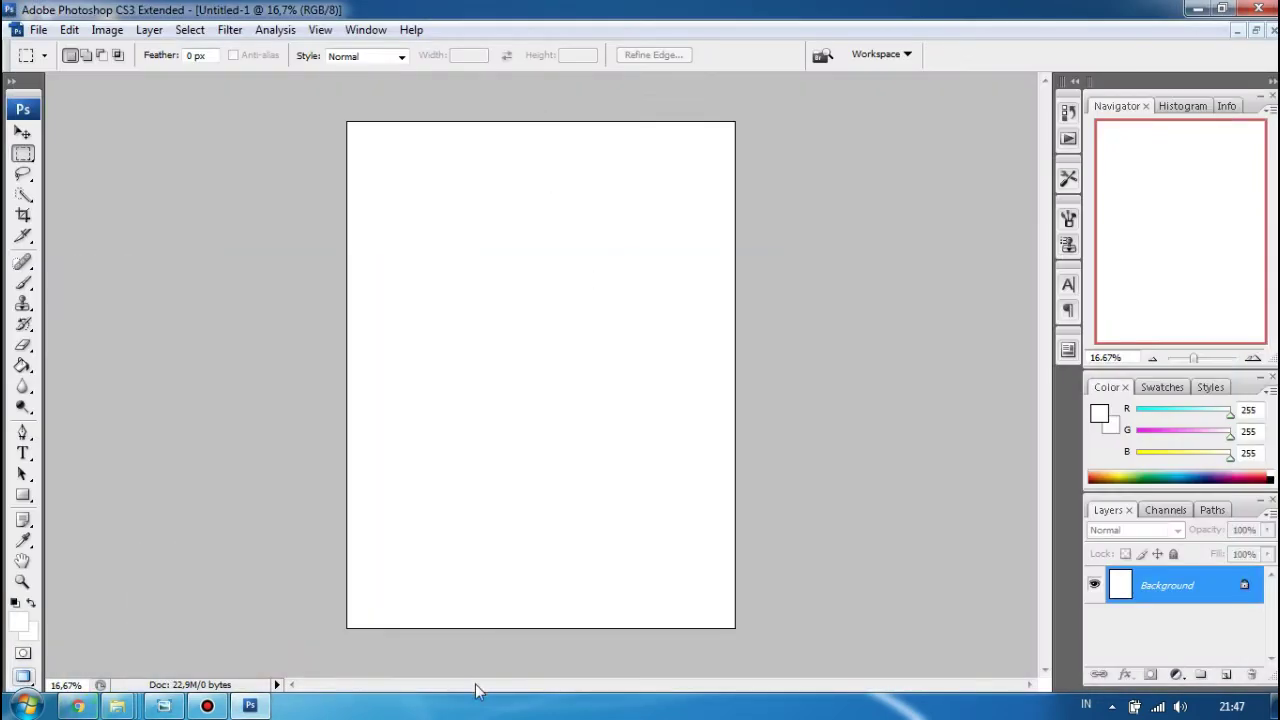
click(320, 31)
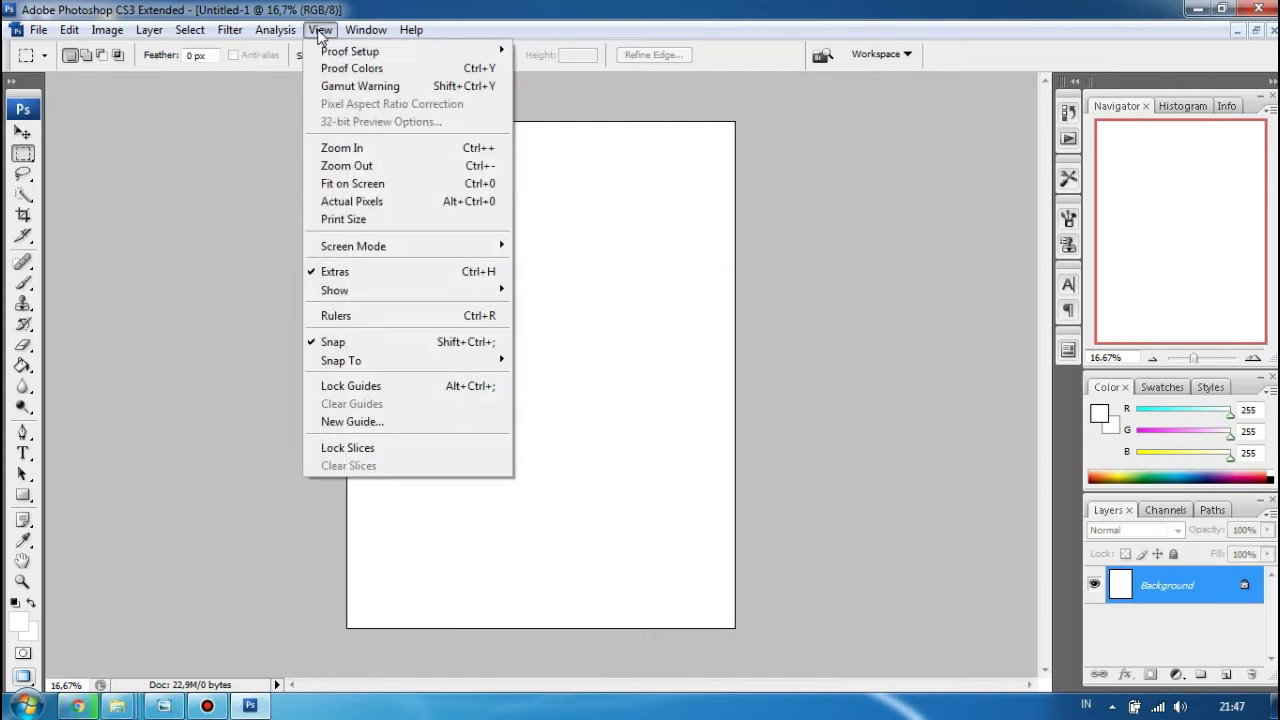
click(348, 424)
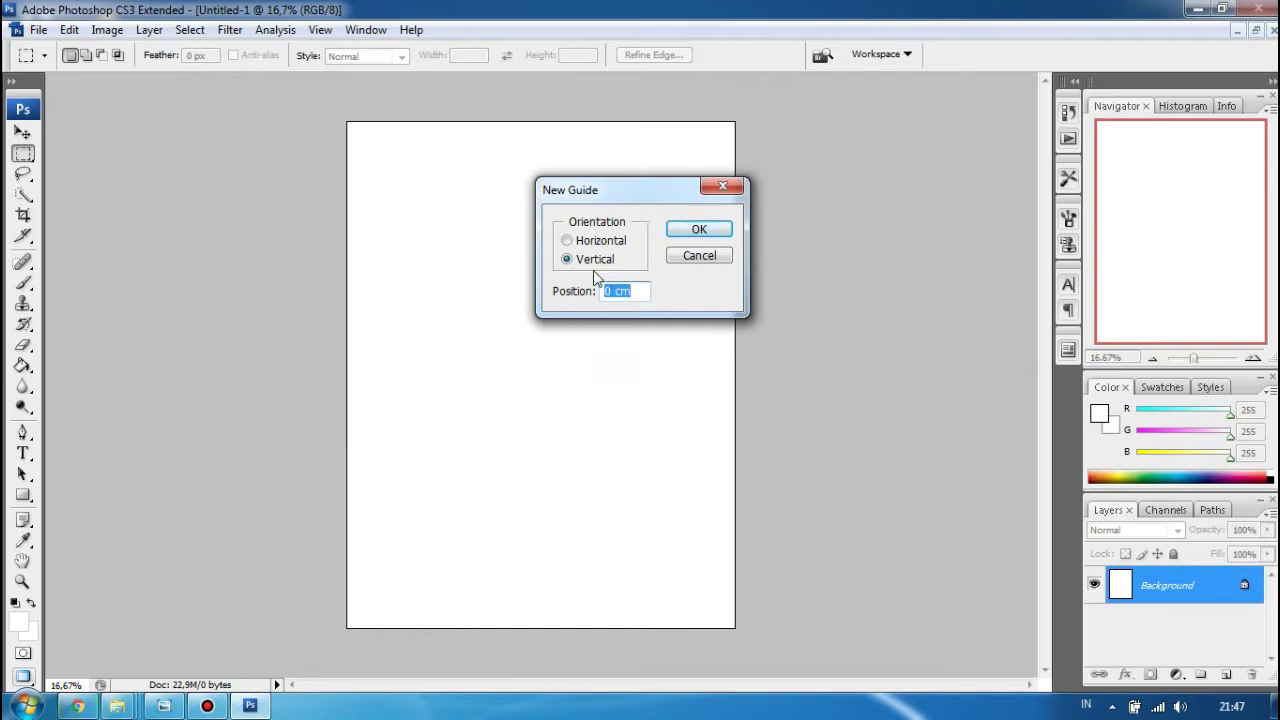
click(608, 292)
text(8,25)
click(683, 233)
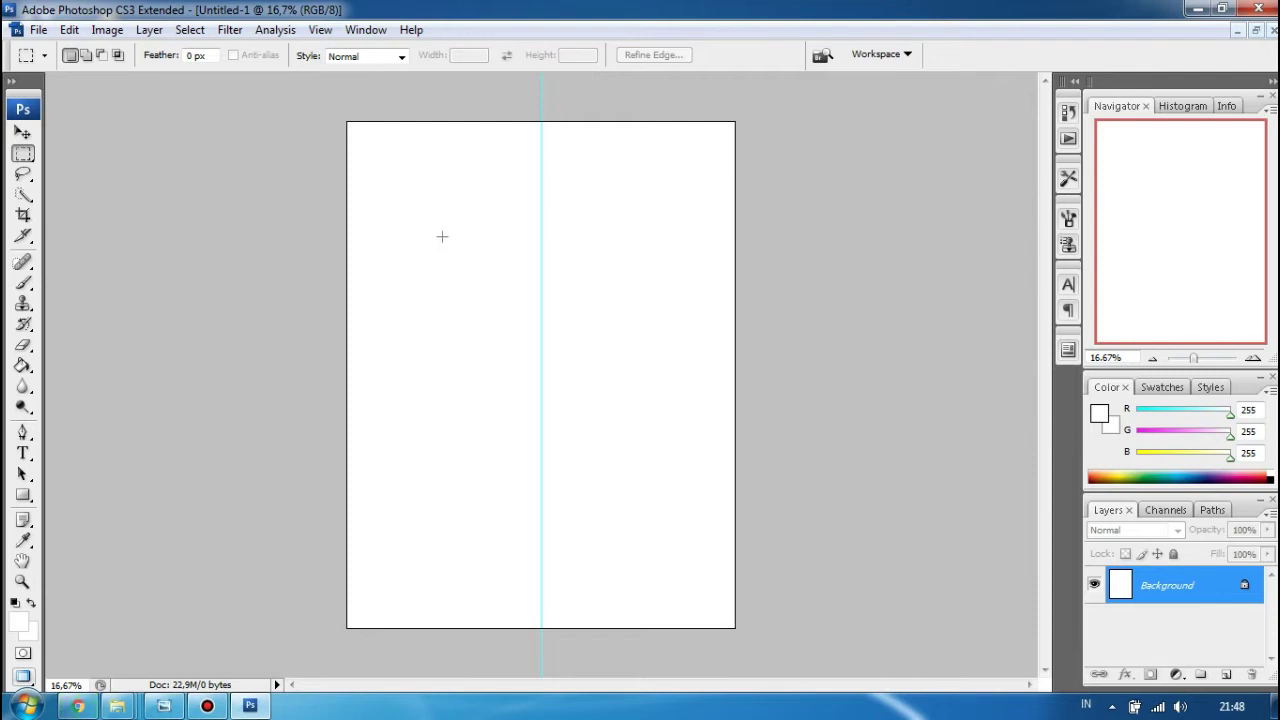
Convert the locked Background into a regular layer named Layer 0, in Normal mode at 100% opacity
click(180, 707)
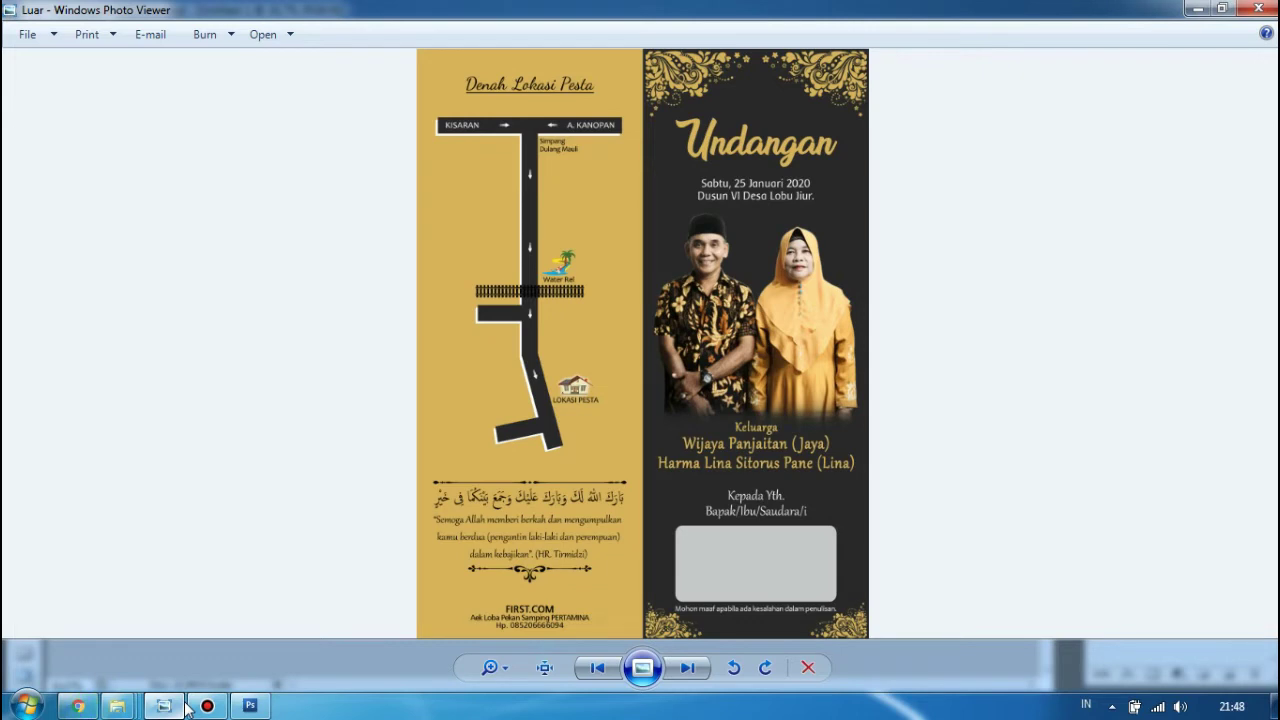
click(185, 708)
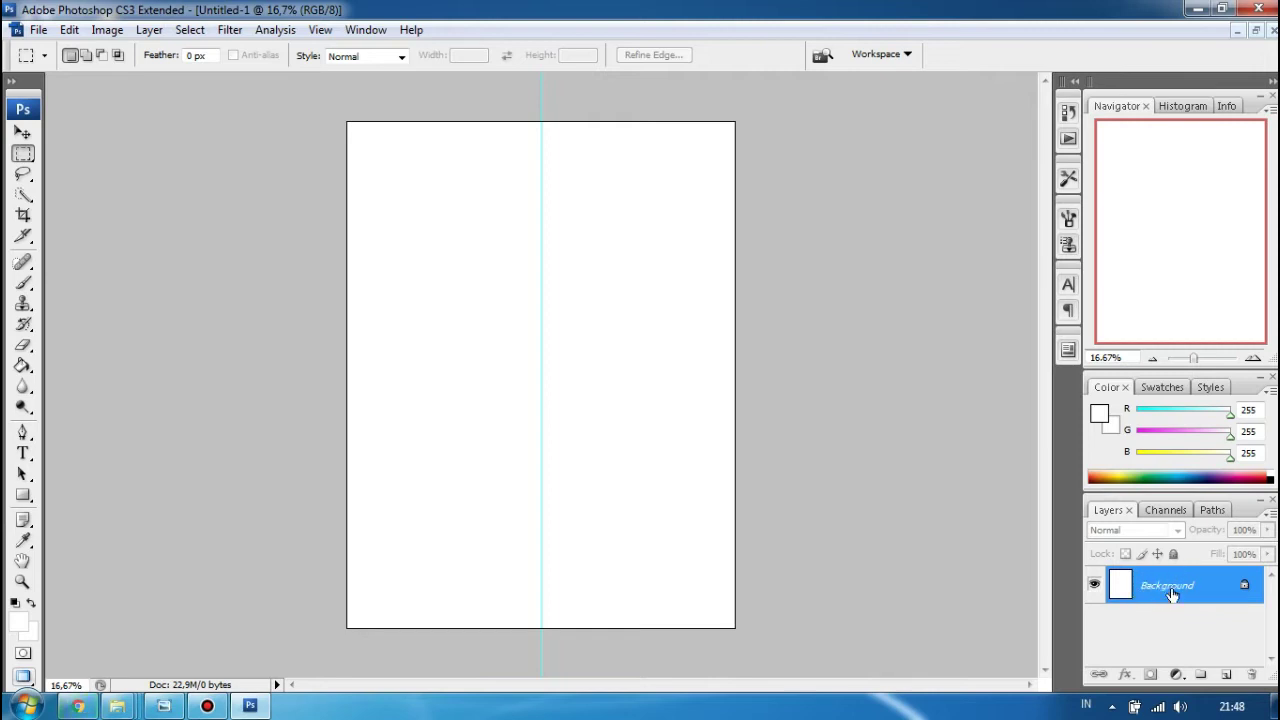
double_click(1232, 592)
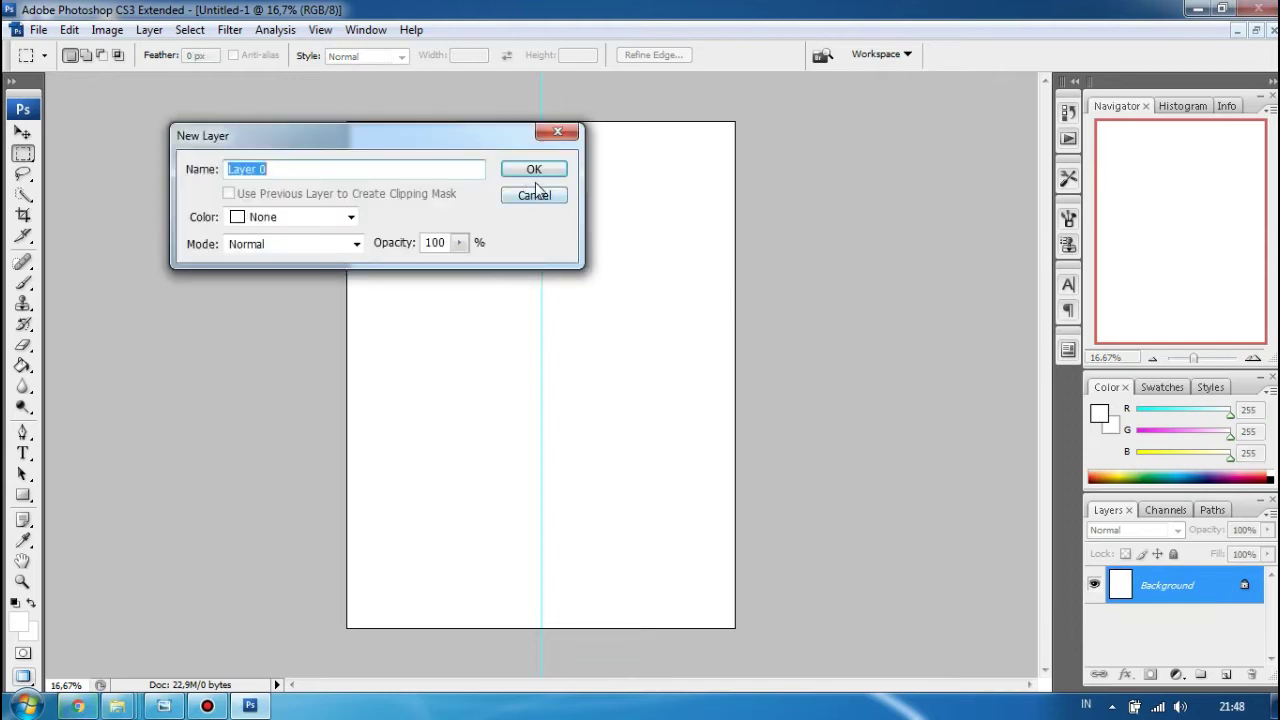
click(534, 172)
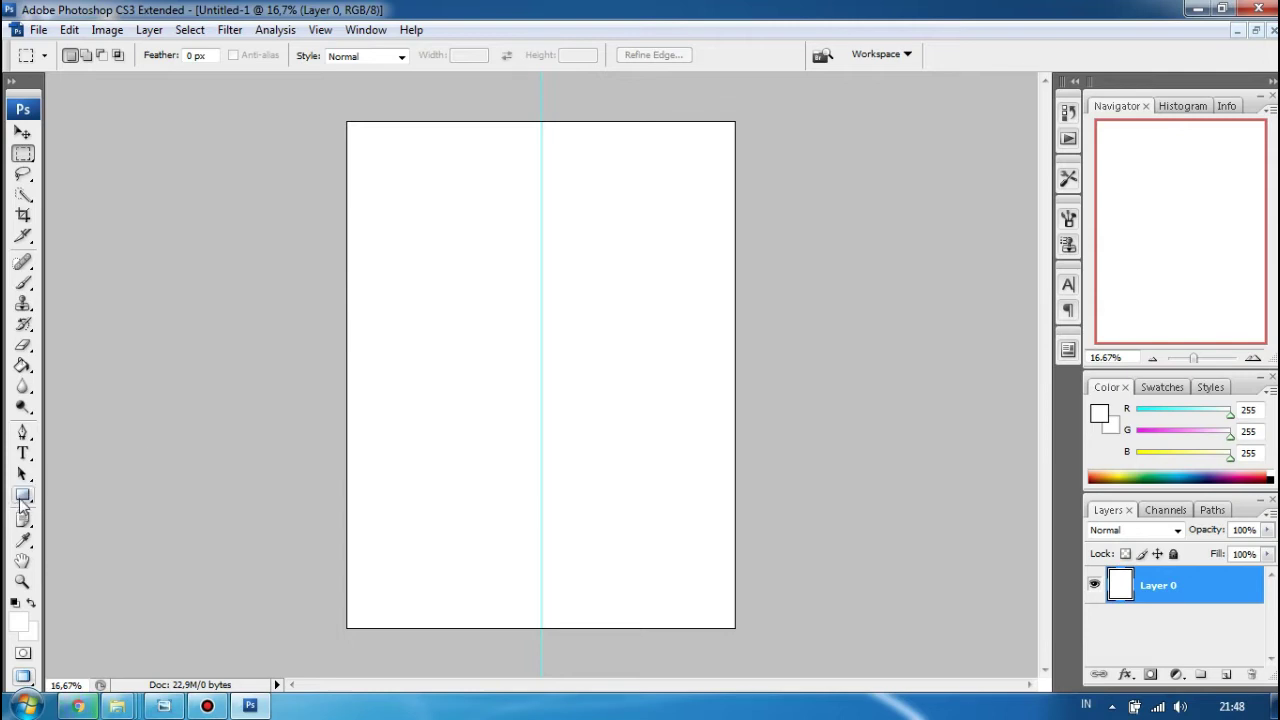
Draw a rectangle shape layer in dark grey 282626 covering the half of the page right of the guide
click(21, 502)
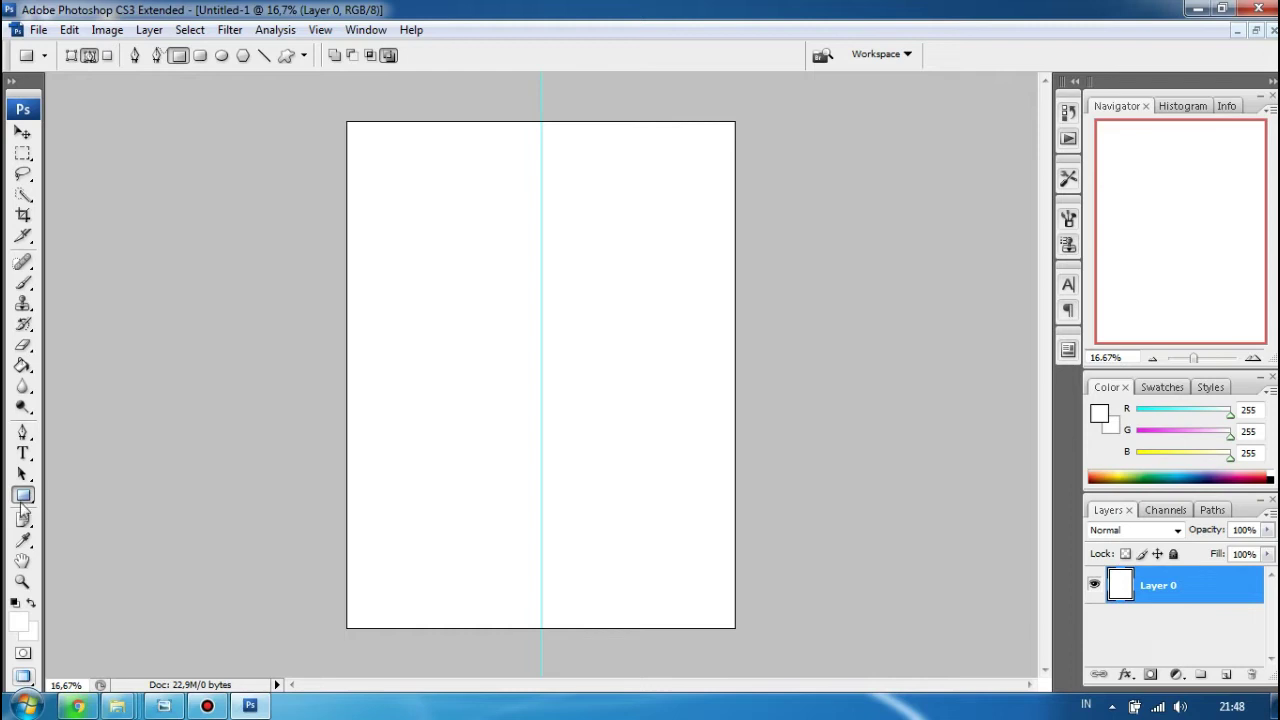
click(72, 59)
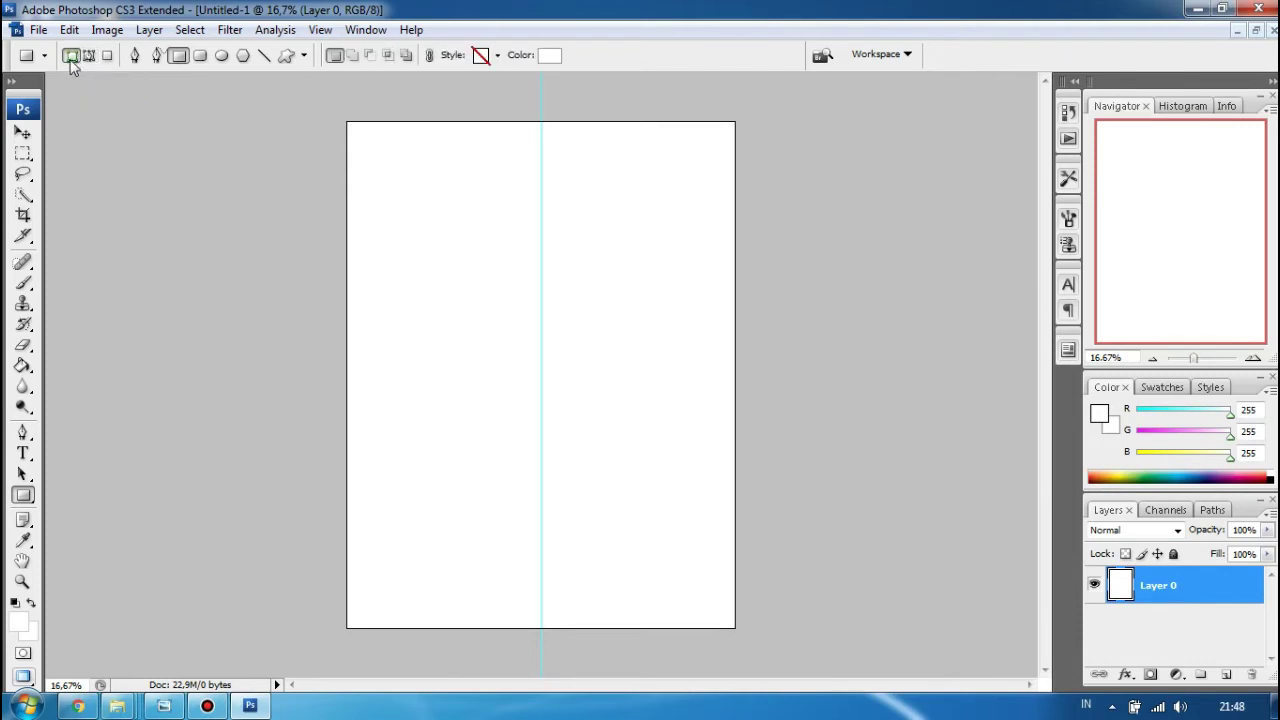
click(20, 622)
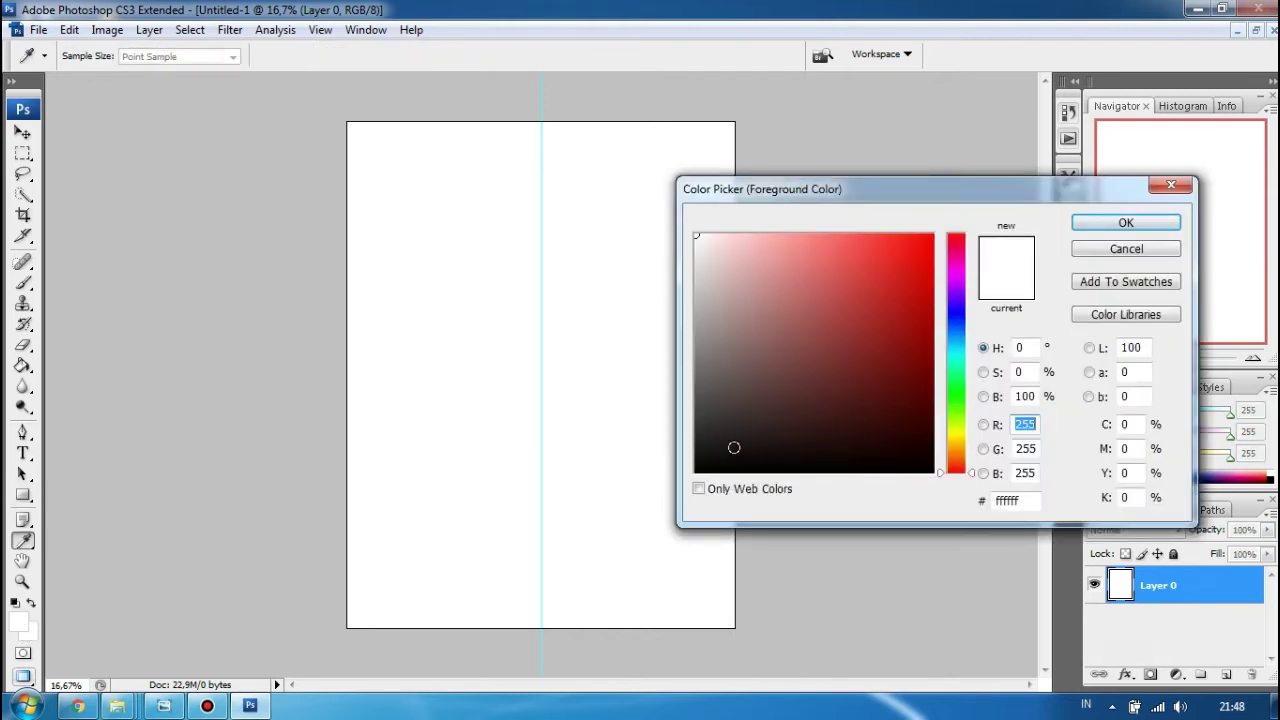
click(705, 435)
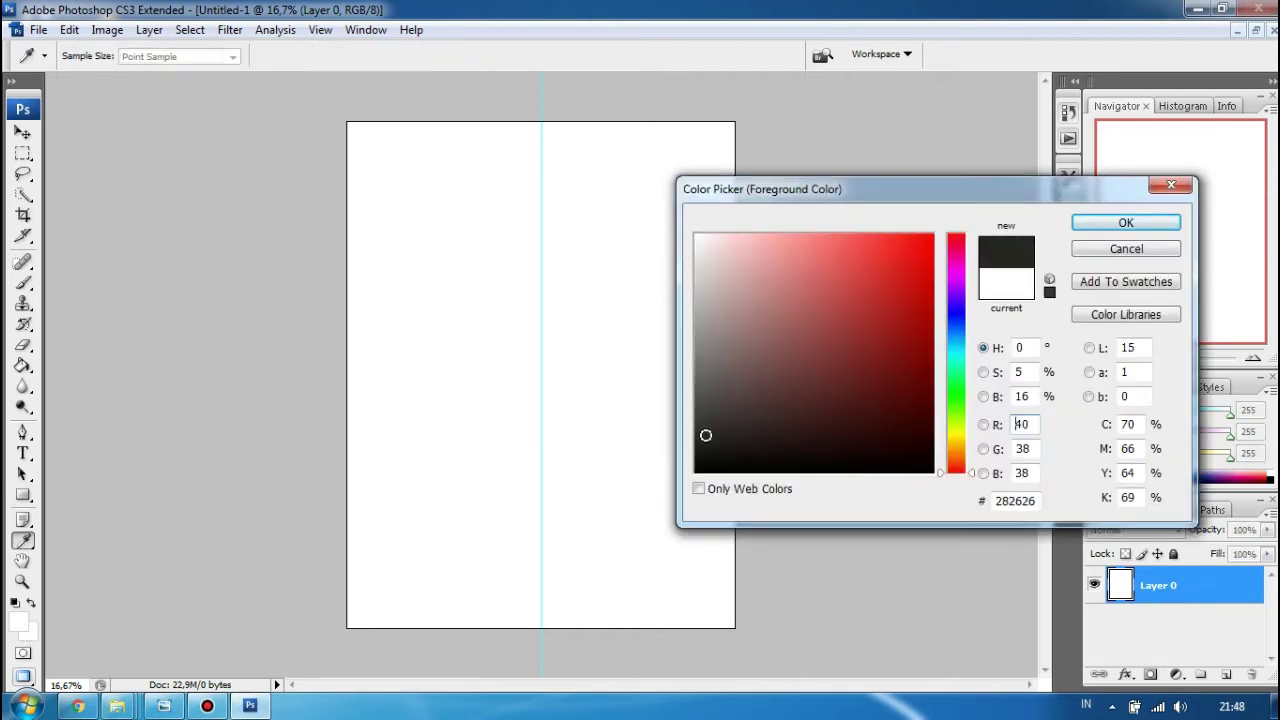
click(1126, 222)
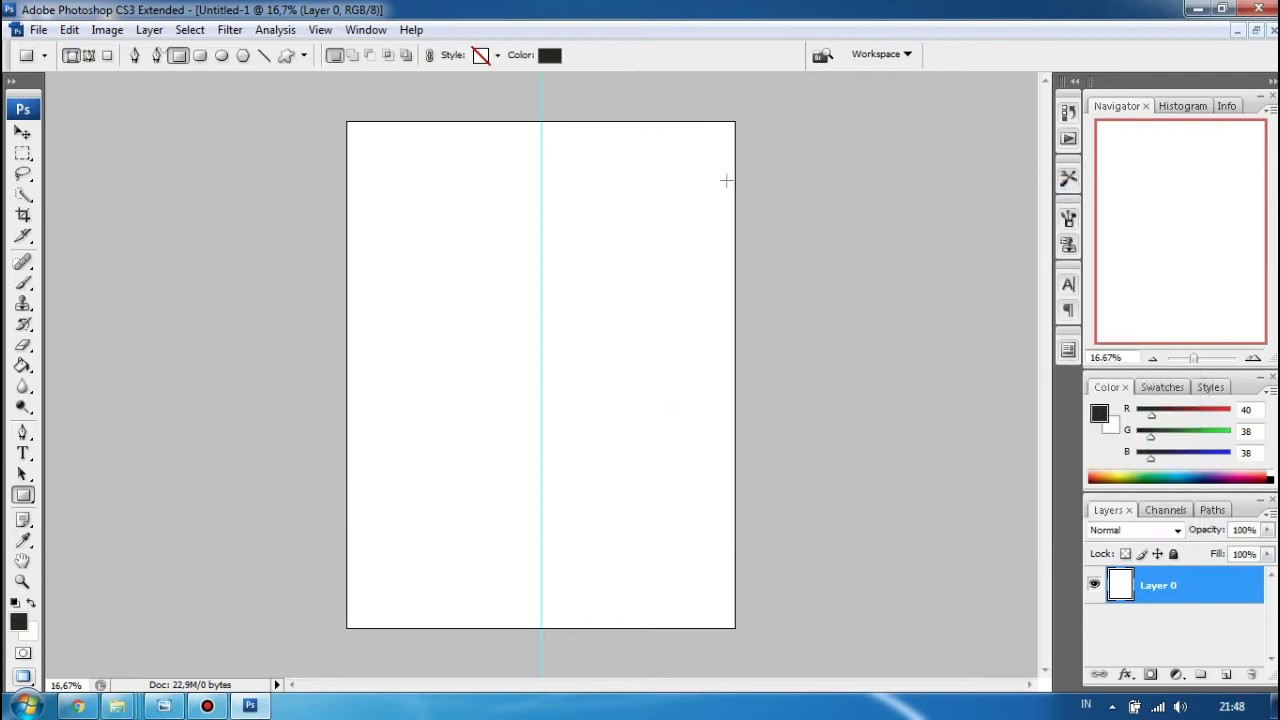
drag(541, 121, 737, 628)
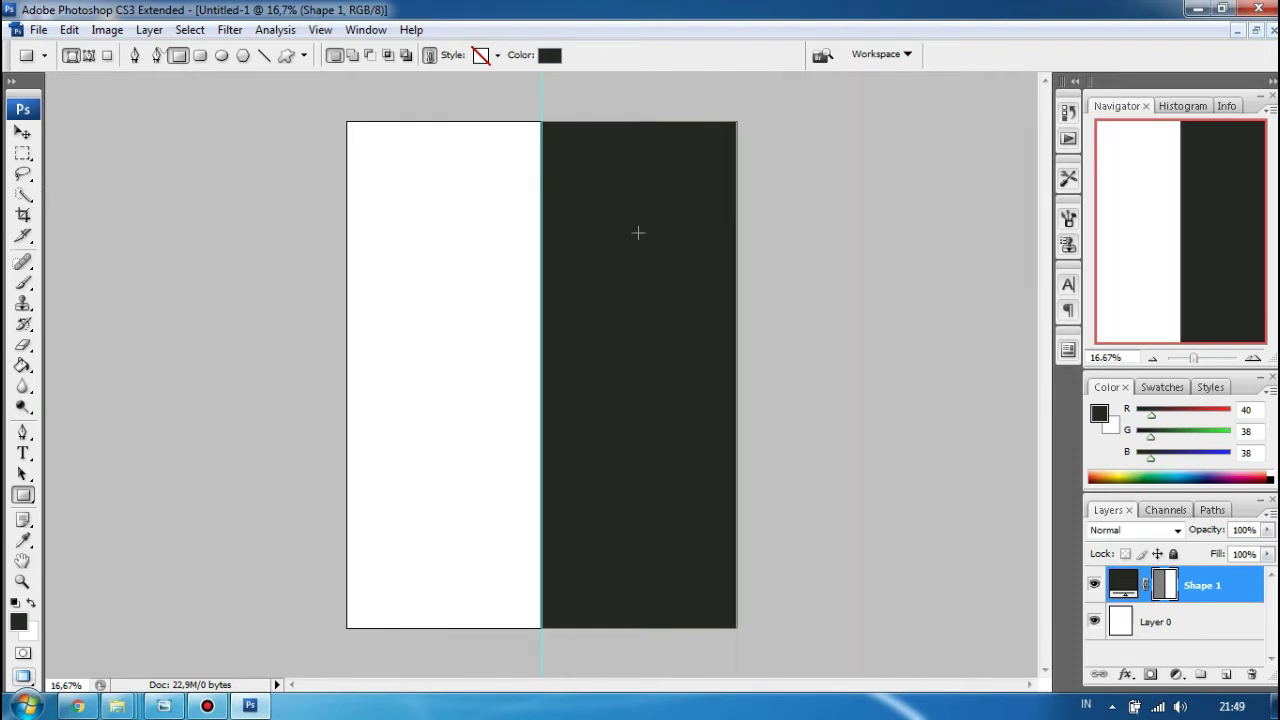
Nudge the dark rectangle slightly right so its edge lines up with the centre guide
click(28, 135)
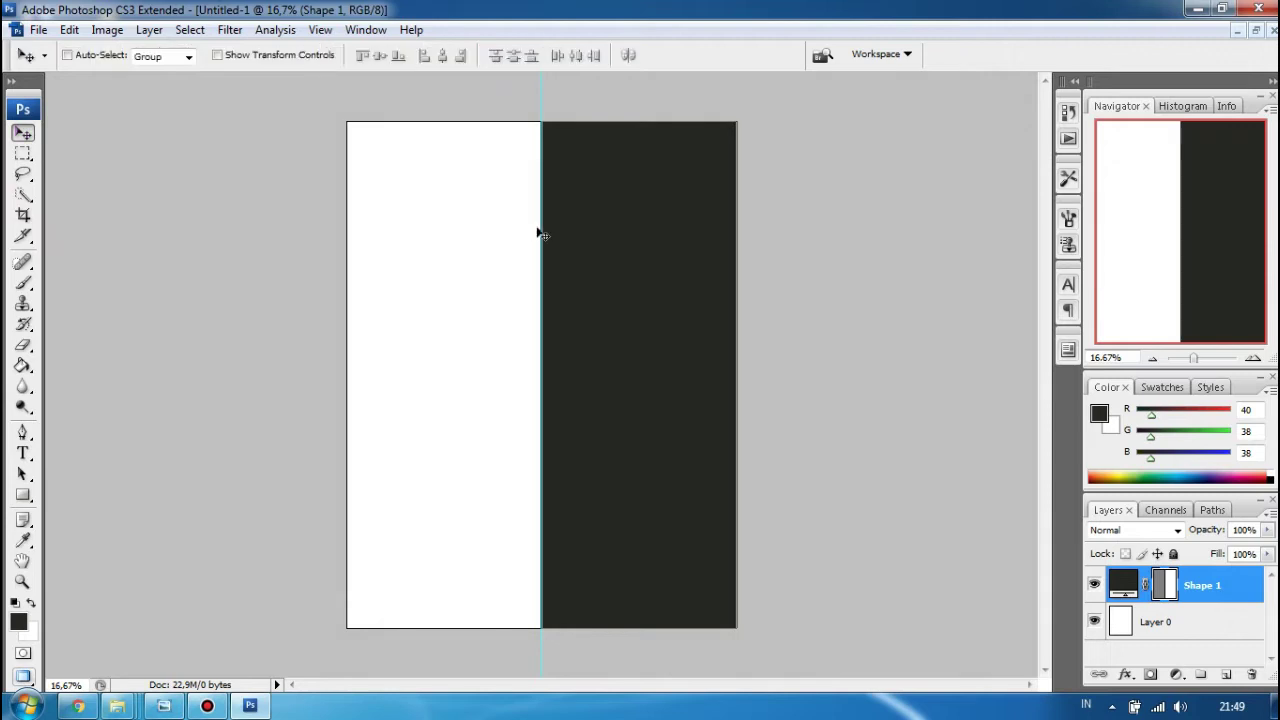
drag(538, 233, 539, 234)
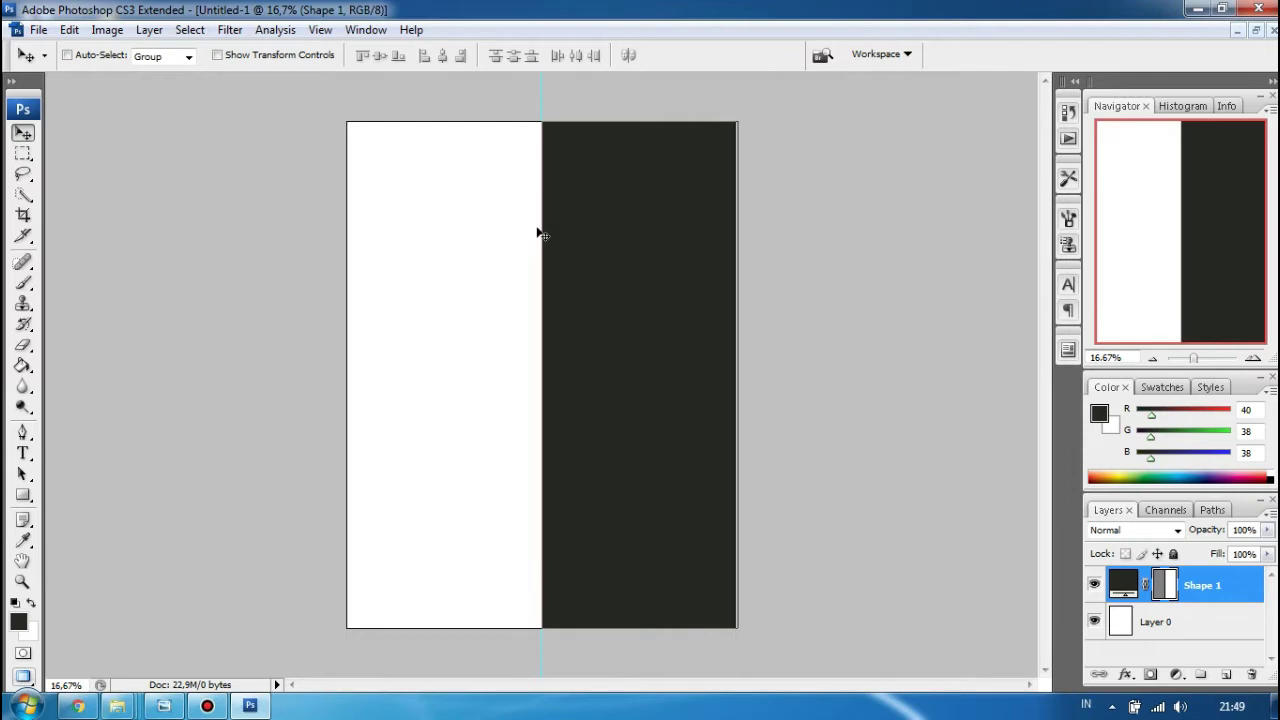
key(Up)
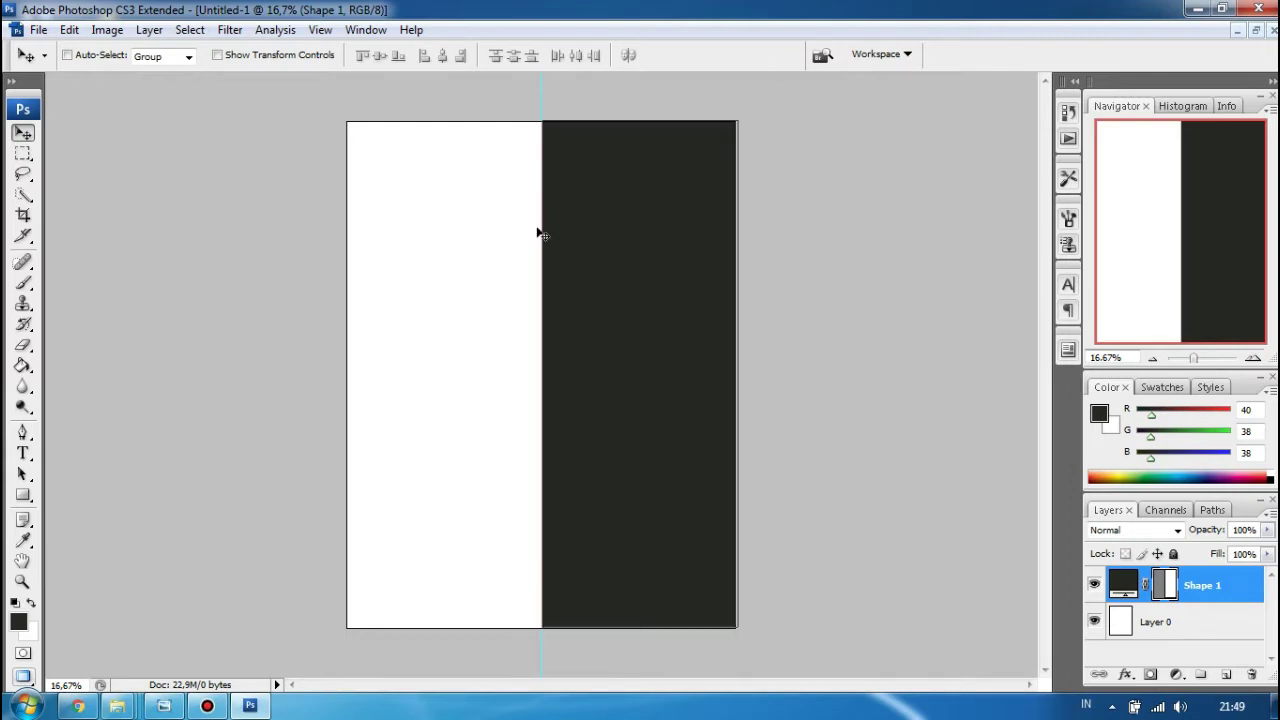
key(Down)
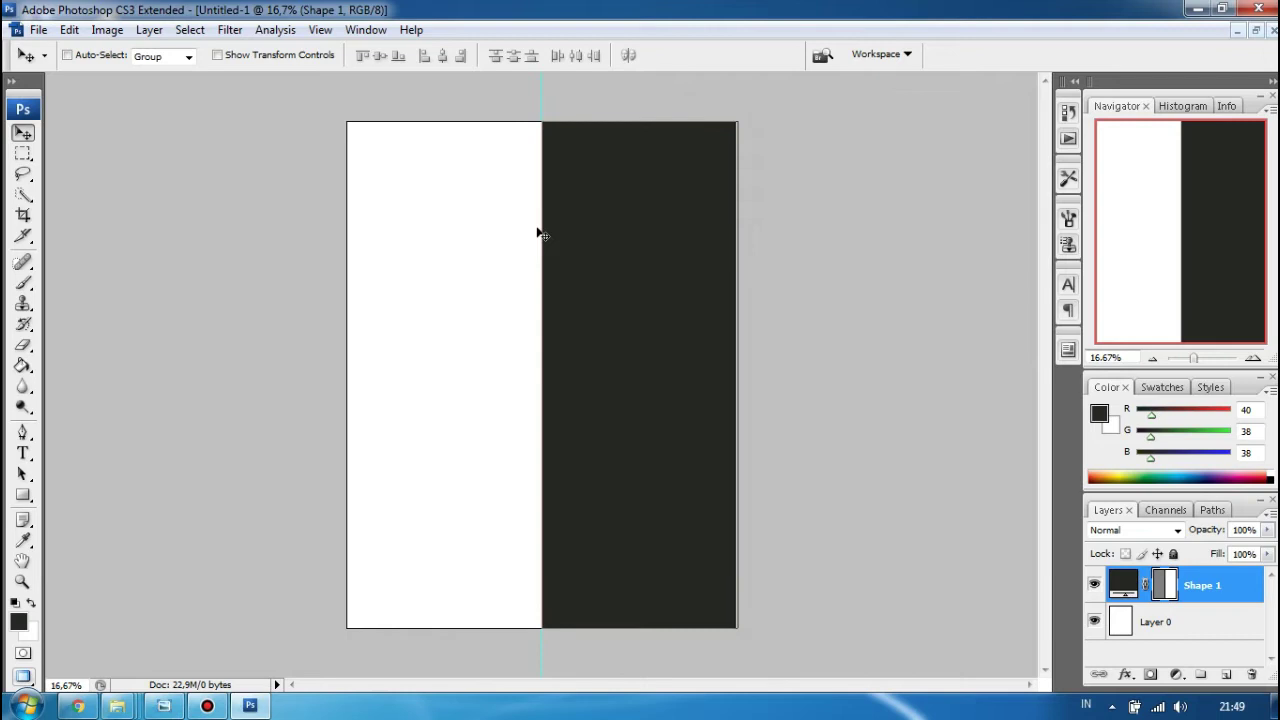
key(Down)
key(Up)
Switch to File Explorer and open the pngguru.com image from the Bunga Undangan folder in Adobe Photoshop CS3
key(alt+Tab)
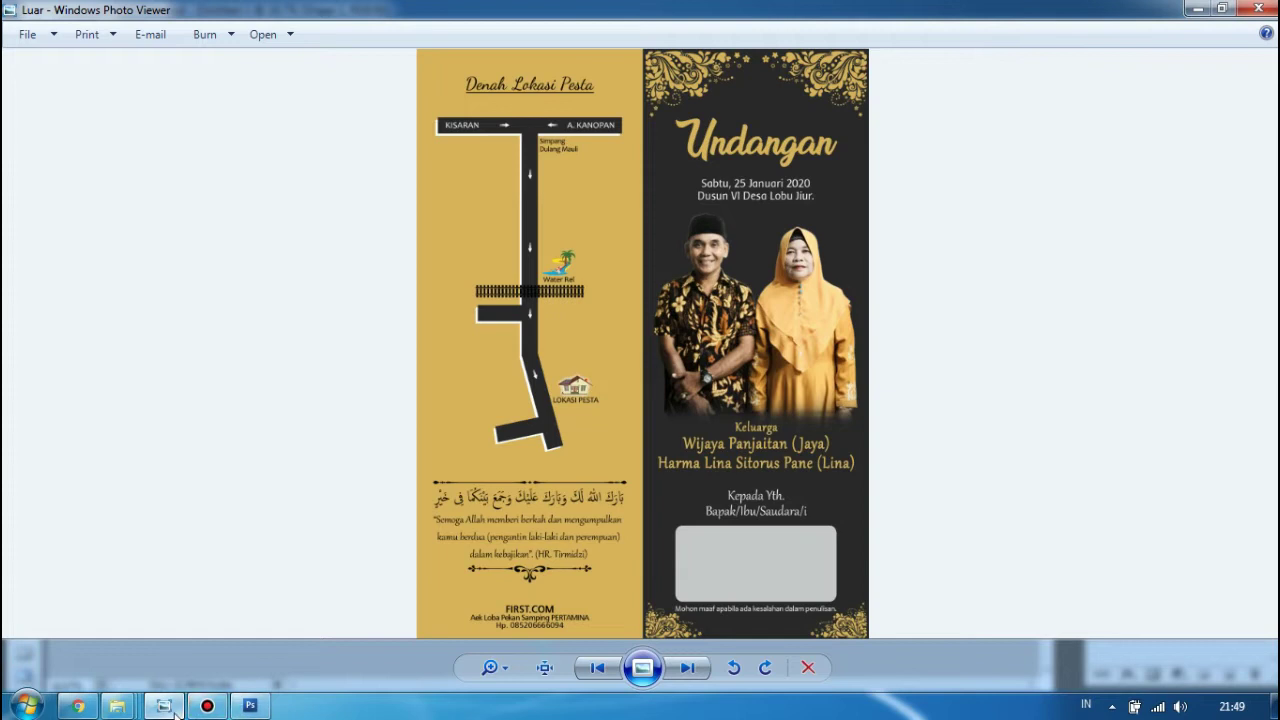
mouse_move(118, 708)
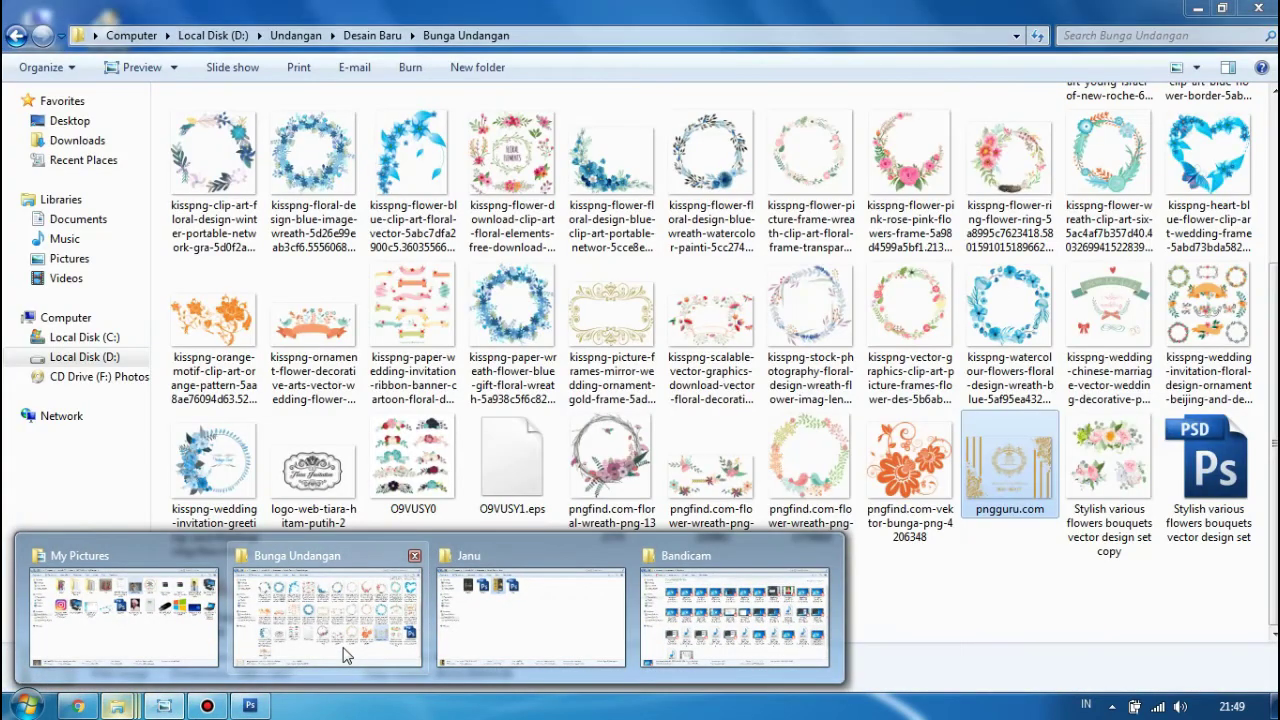
click(340, 656)
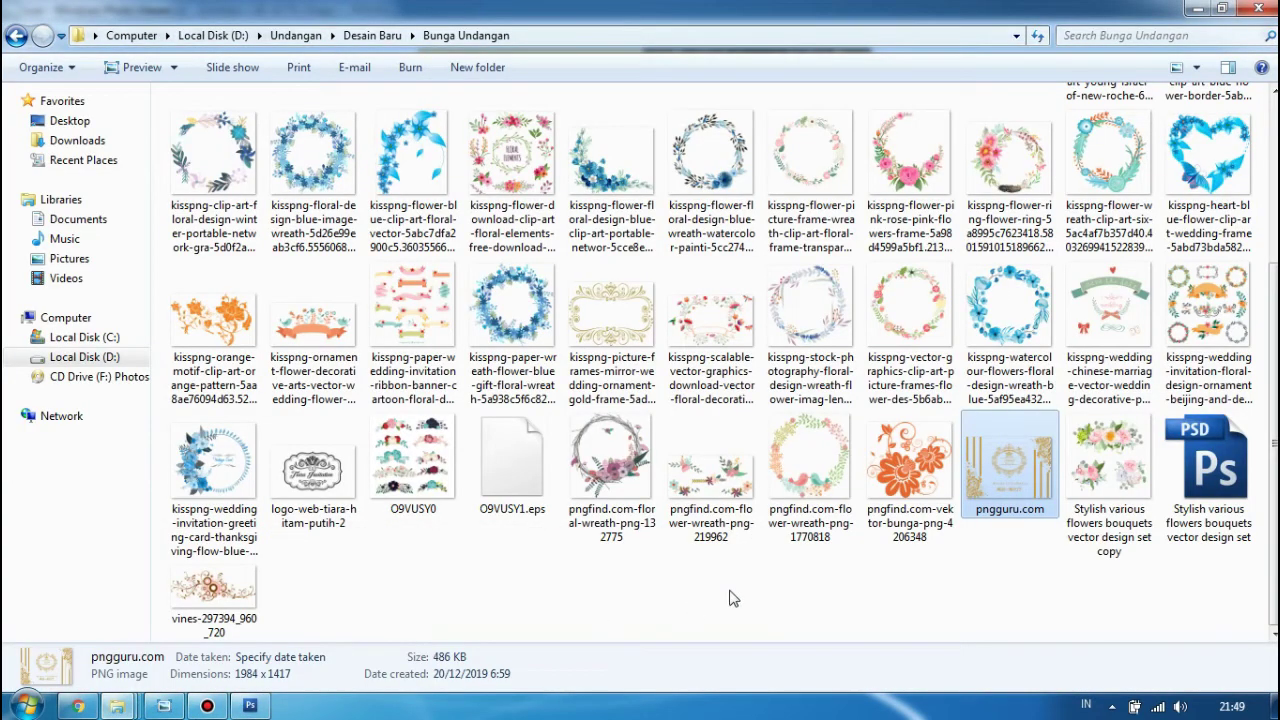
right_click(1011, 467)
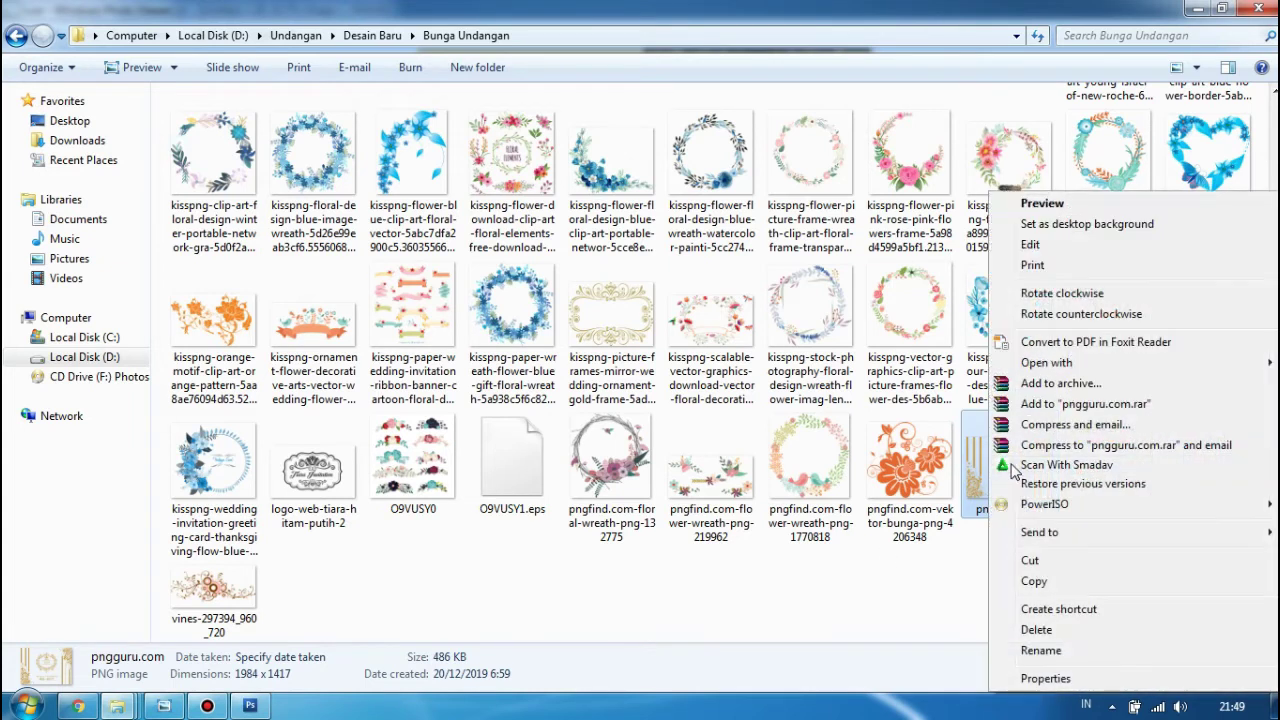
mouse_move(1057, 362)
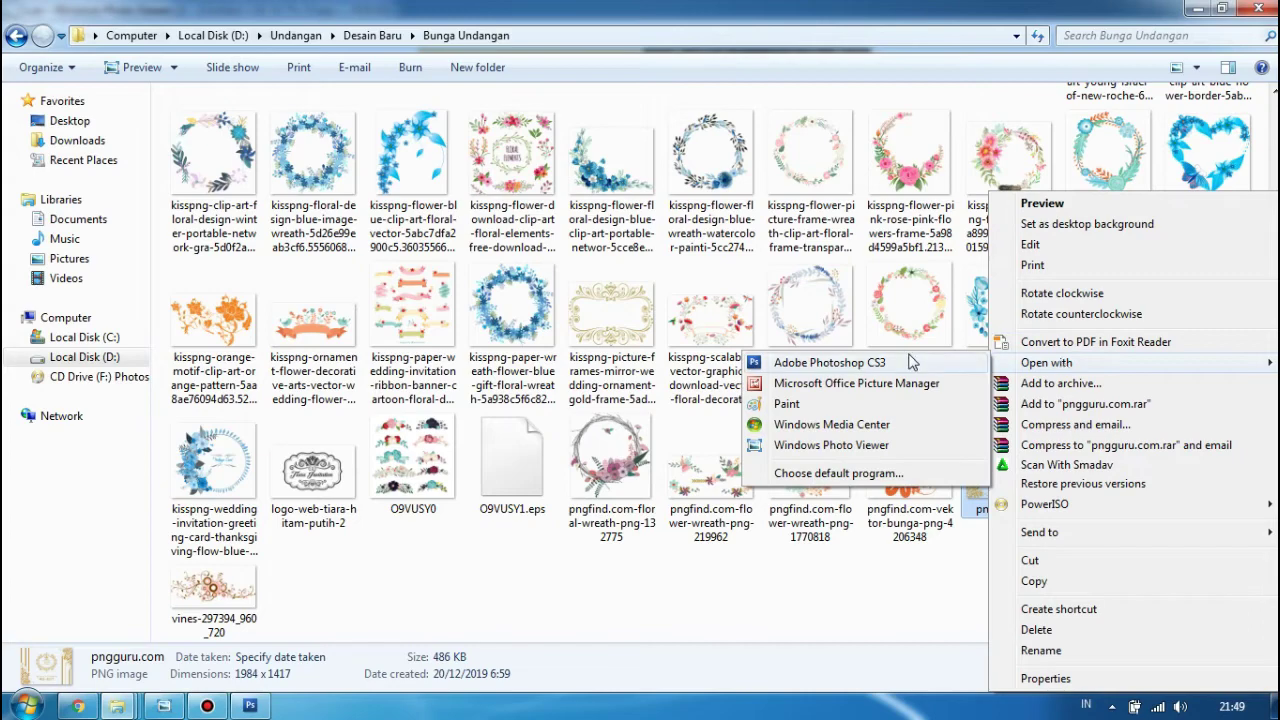
click(830, 363)
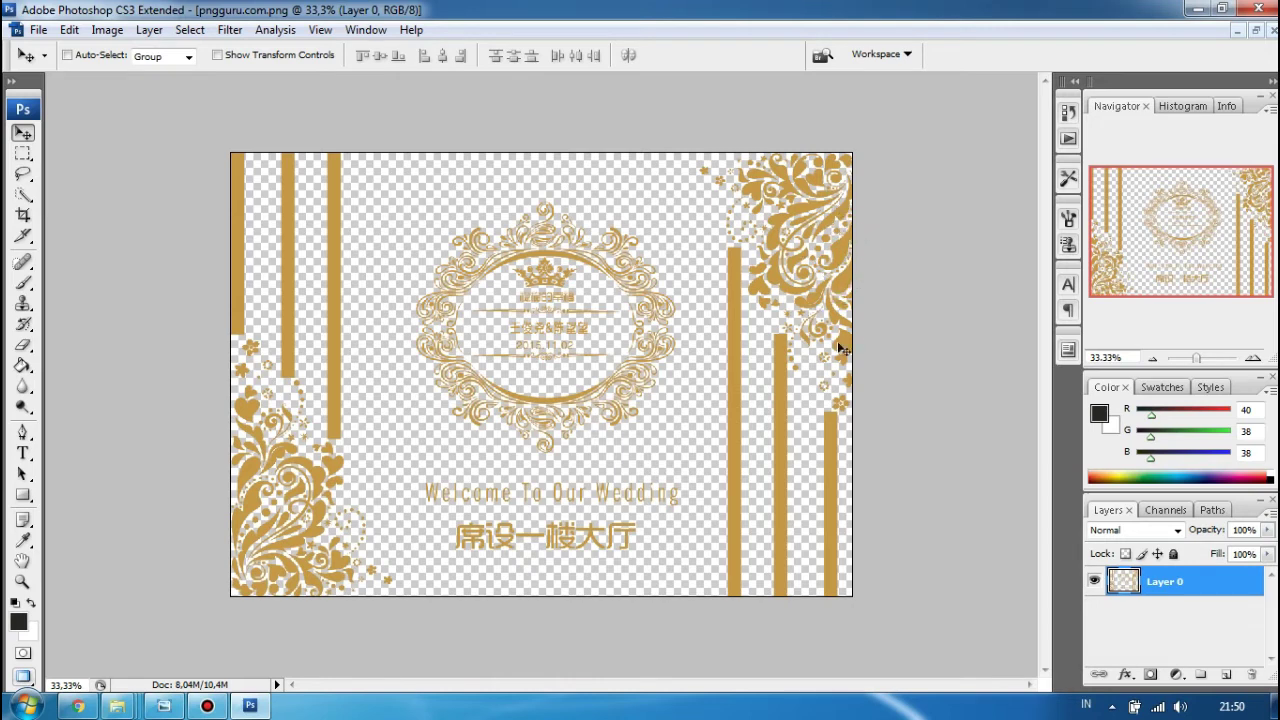
Crop the pngguru.com image to the floral ornament in its upper-right corner
click(29, 224)
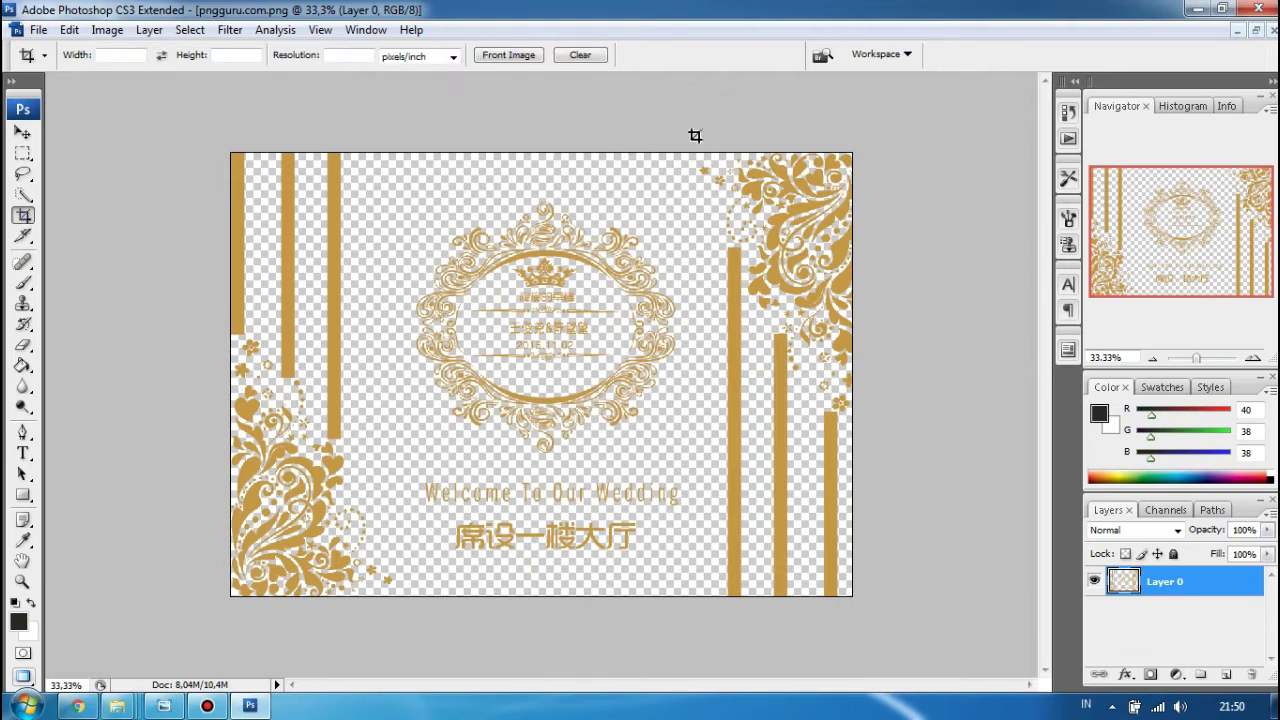
drag(686, 133, 867, 414)
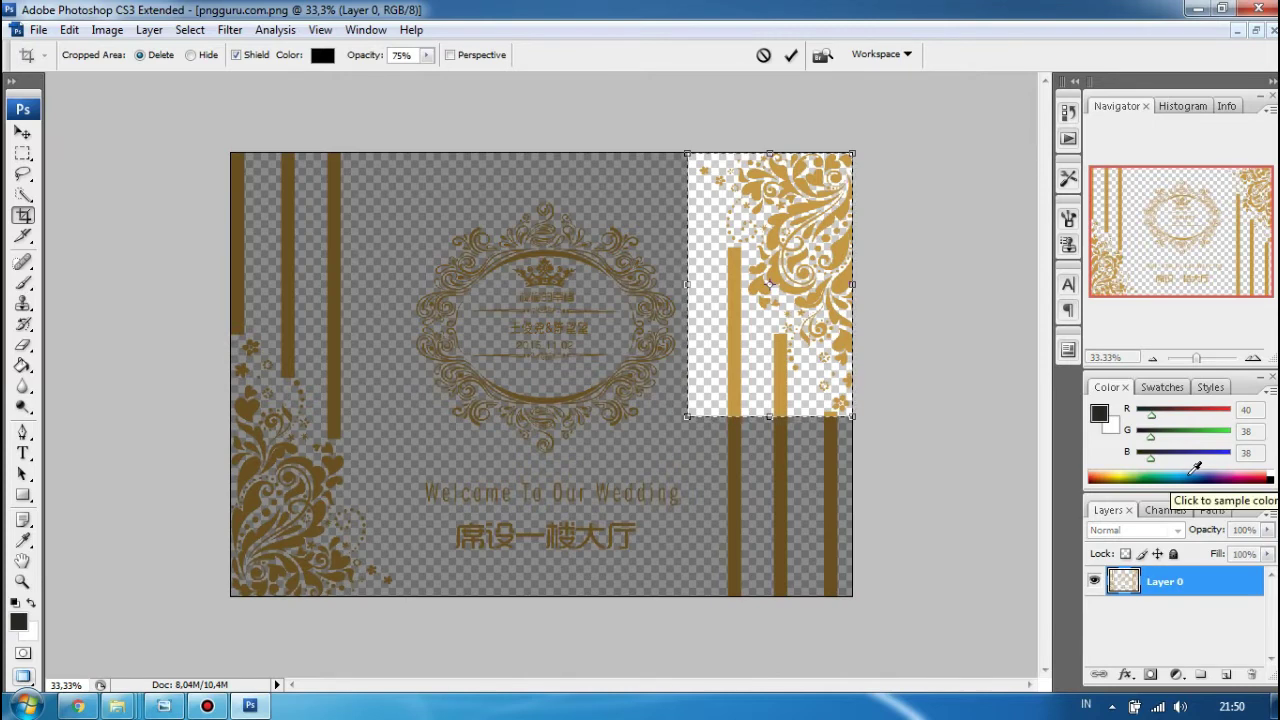
key(Return)
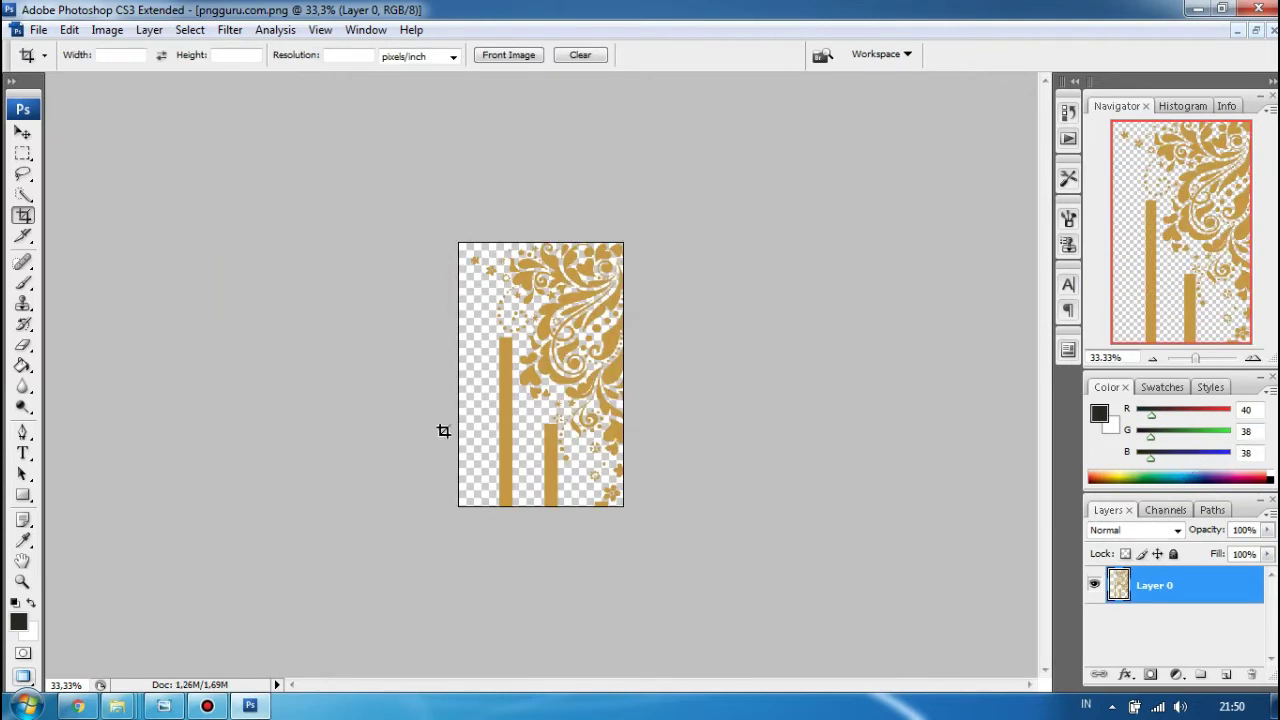
Erase the vertical gold bars below the floral ornament with a 90 px eraser, leaving the part beside the dotted curve
click(23, 345)
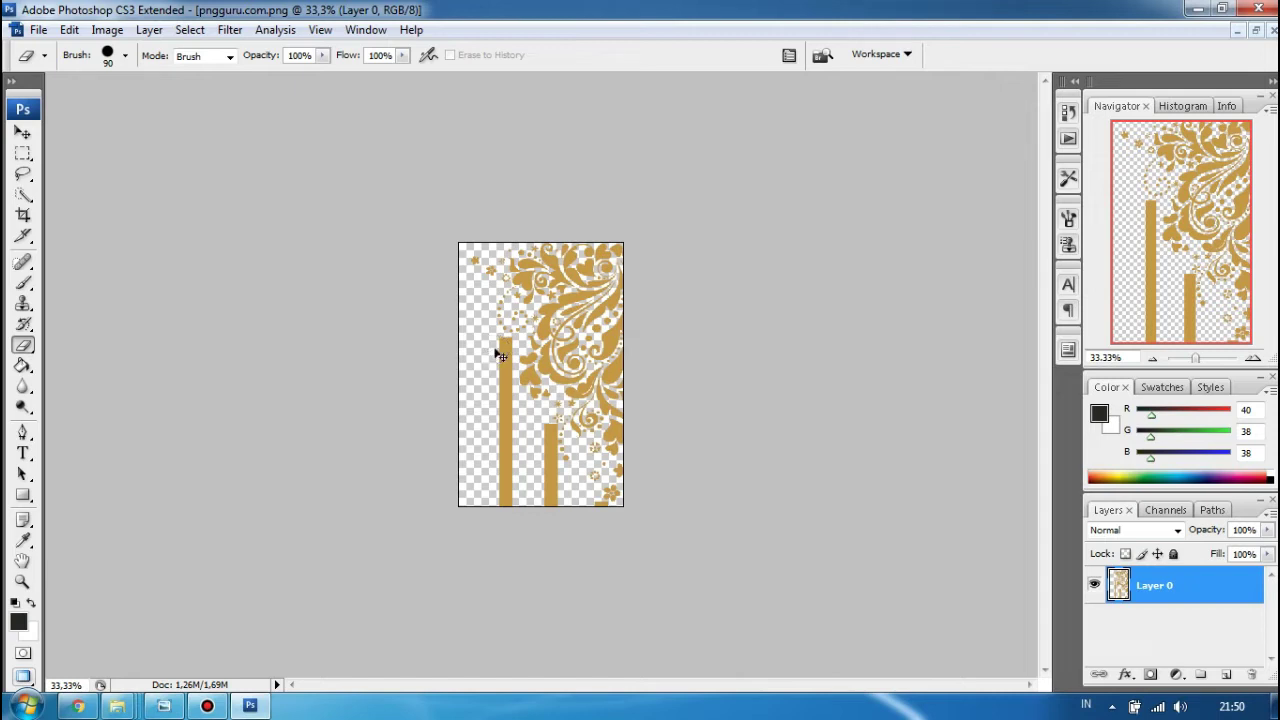
key(ctrl+plus)
key(ctrl+plus)
key(ctrl+plus)
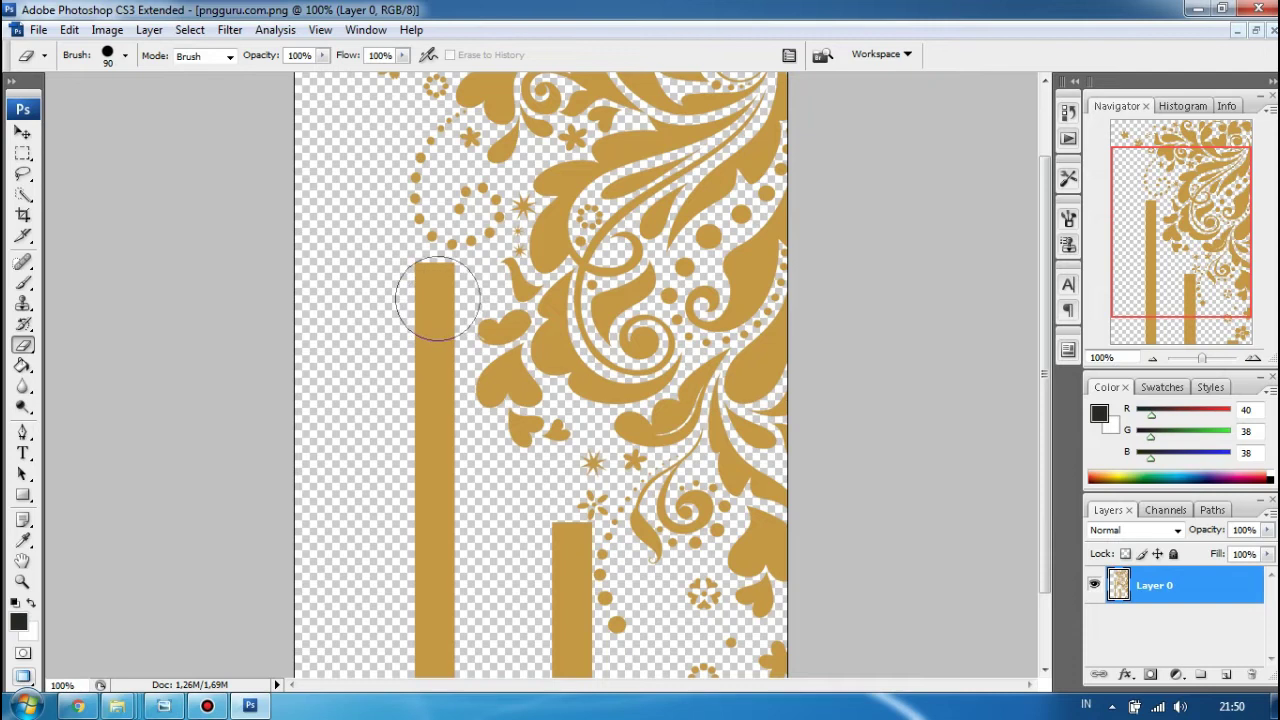
mouse_move(432, 298)
mouse_down()
mouse_move(416, 320)
mouse_move(412, 380)
mouse_move(409, 357)
mouse_move(409, 423)
mouse_move(434, 697)
mouse_up()
key(ctrl+minus)
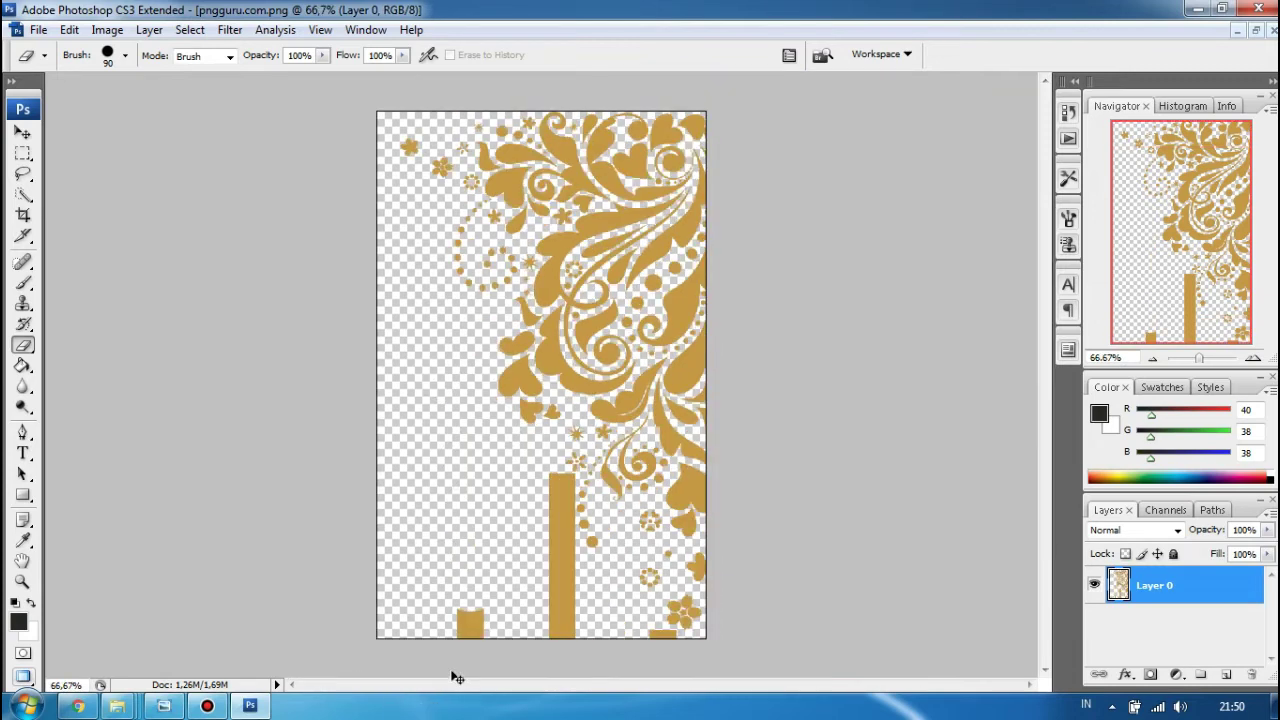
click(465, 622)
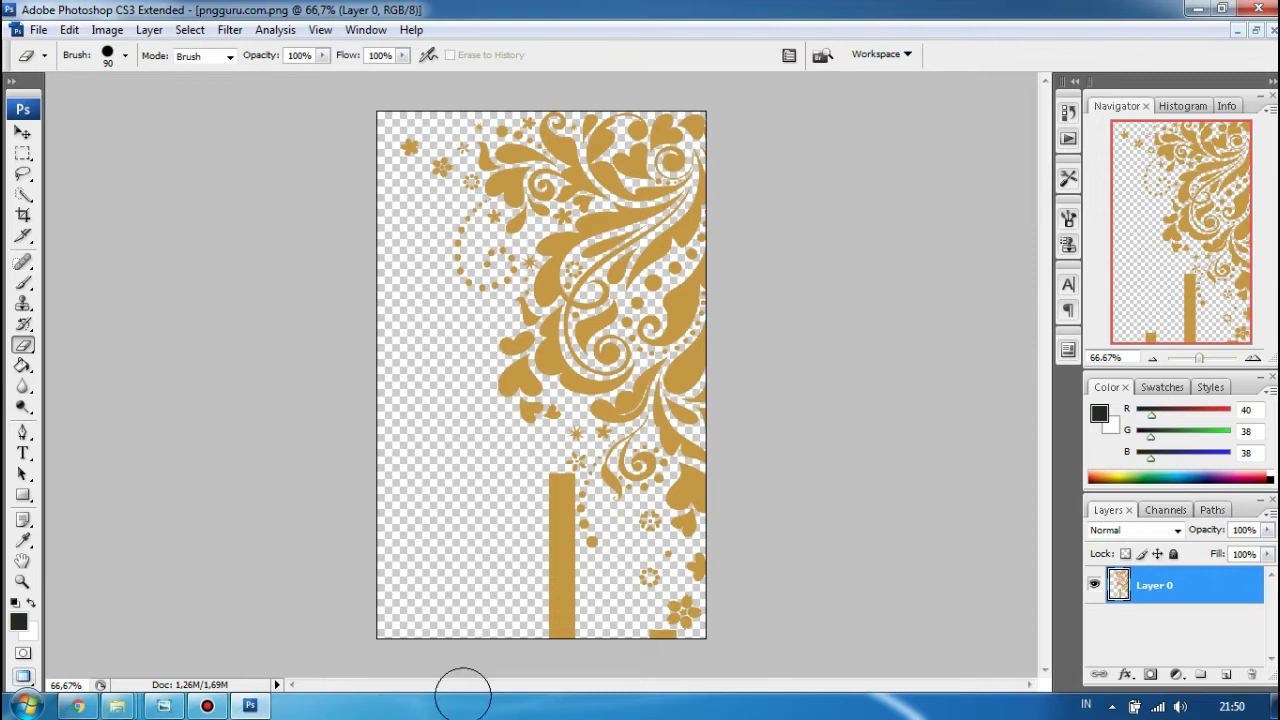
drag(559, 650, 540, 495)
click(651, 648)
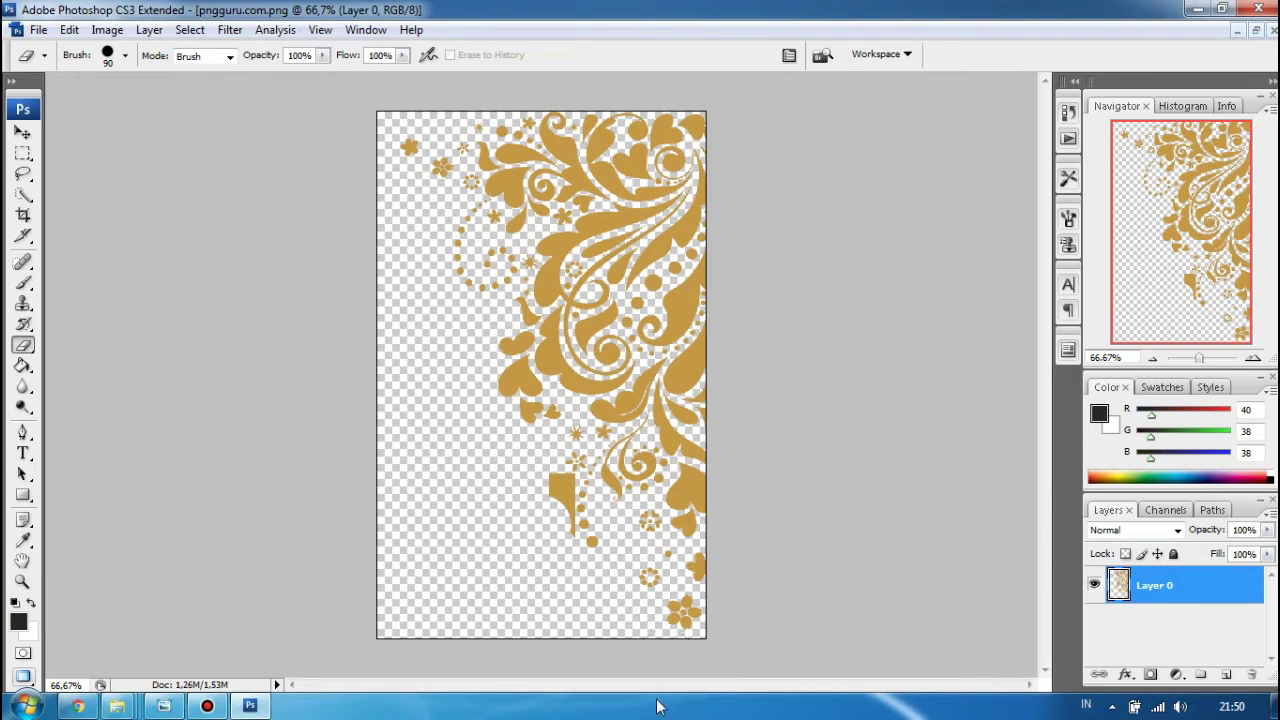
Erase the remaining bar fragment beside the dotted curve with smaller eraser sizes of 45, 35 and 25 px
key(ctrl+plus)
key(ctrl+plus)
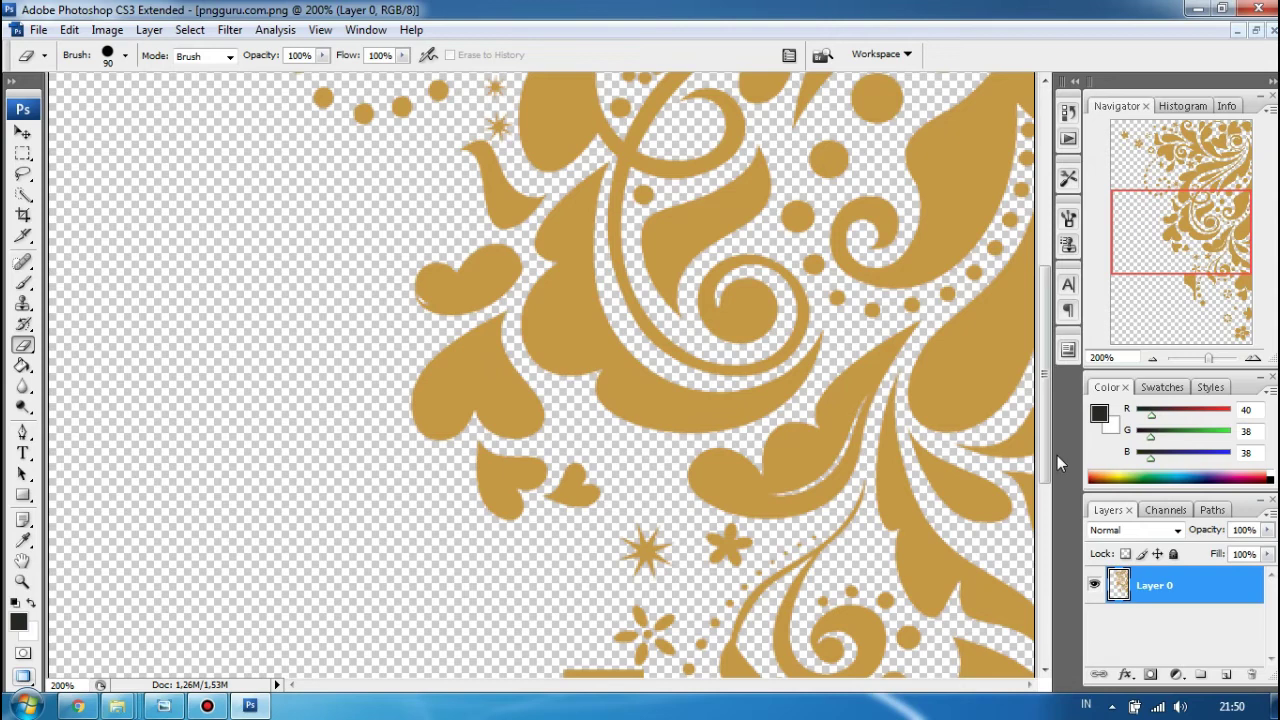
drag(1045, 458, 1045, 598)
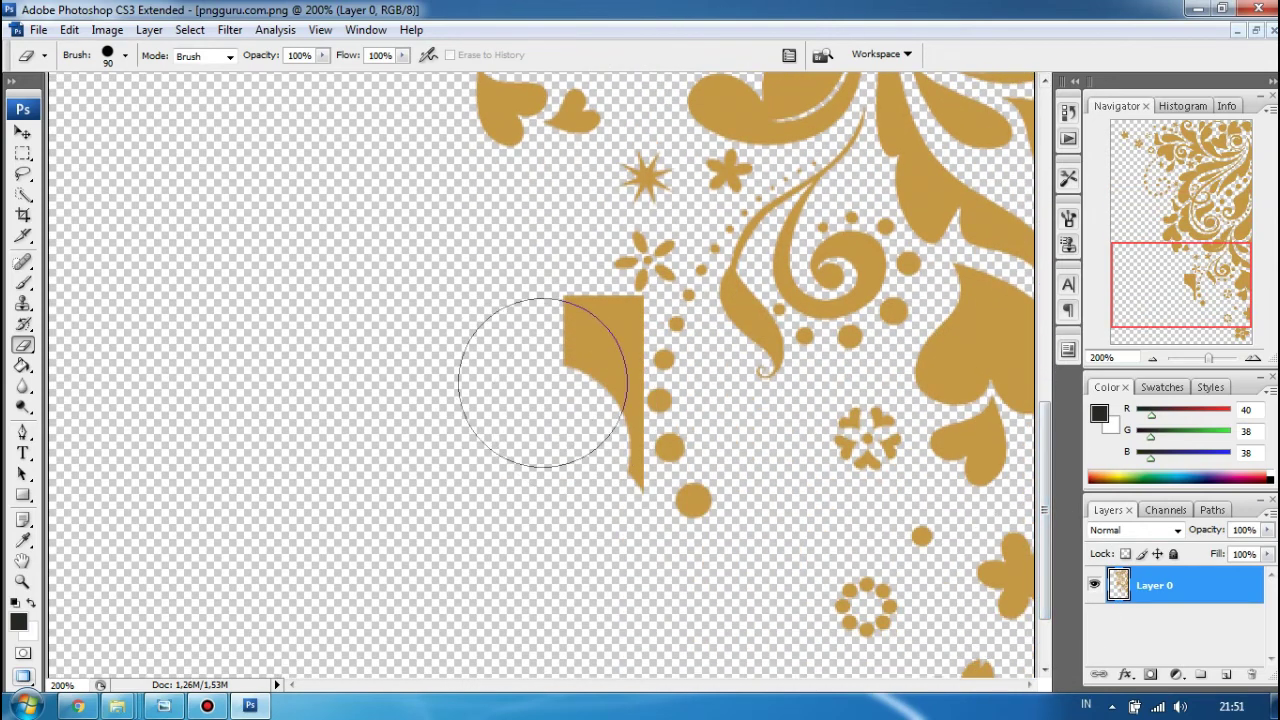
key(bracketleft)
key(bracketleft)
key(bracketleft)
key(bracketleft)
key(bracketleft)
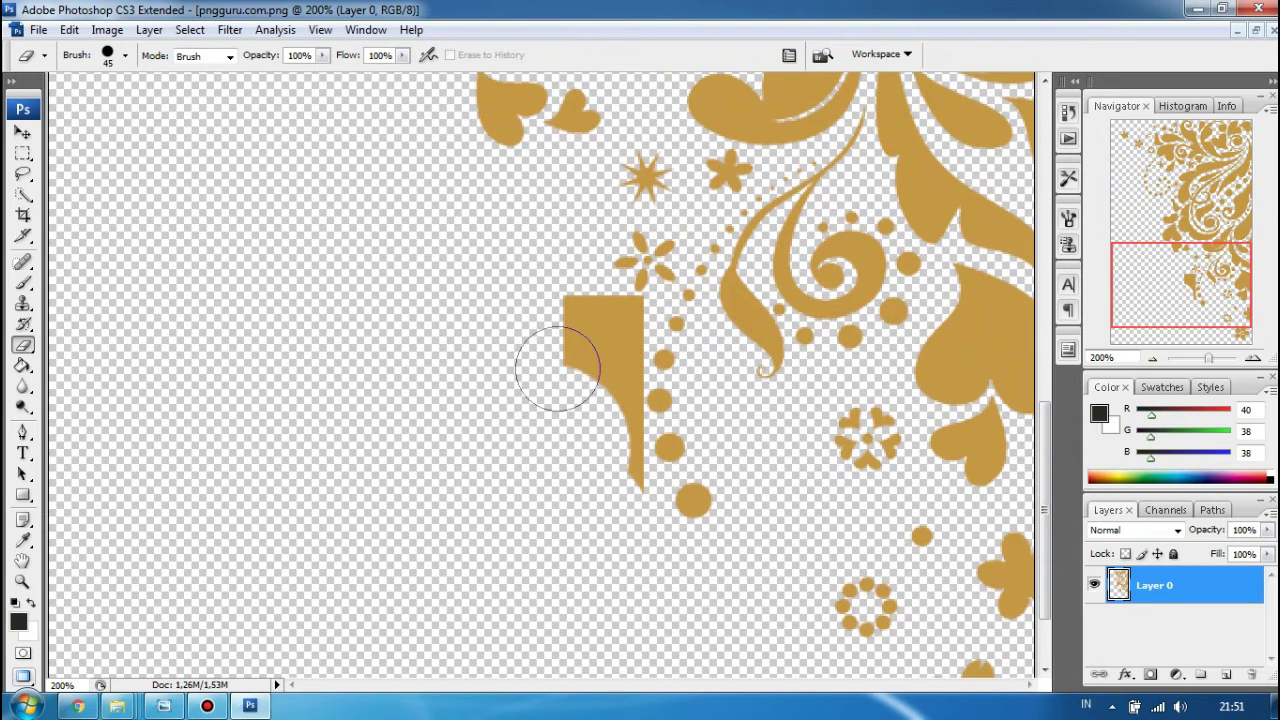
mouse_move(578, 321)
mouse_down()
mouse_move(601, 364)
mouse_move(586, 371)
mouse_move(608, 414)
mouse_move(597, 420)
mouse_move(606, 484)
mouse_move(580, 320)
mouse_move(603, 327)
mouse_up()
key(bracketleft)
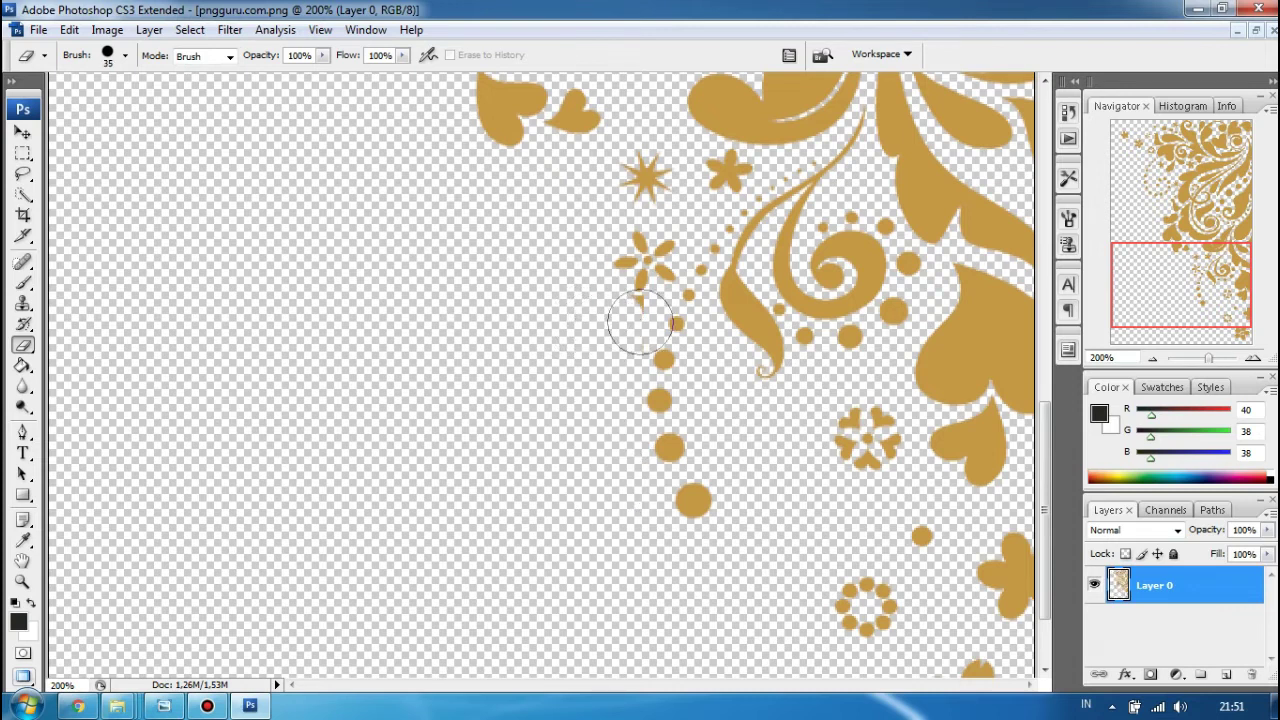
key(bracketleft)
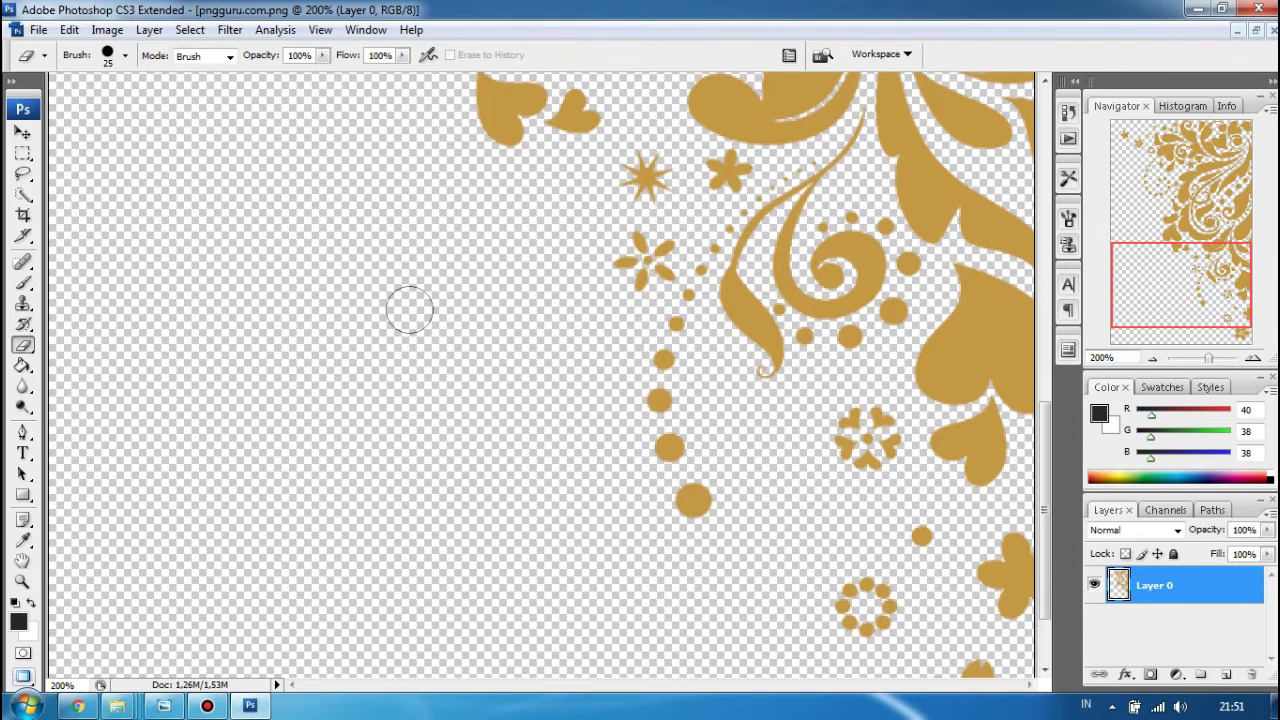
key(bracketright)
key(bracketright)
key(bracketright)
key(bracketright)
key(bracketright)
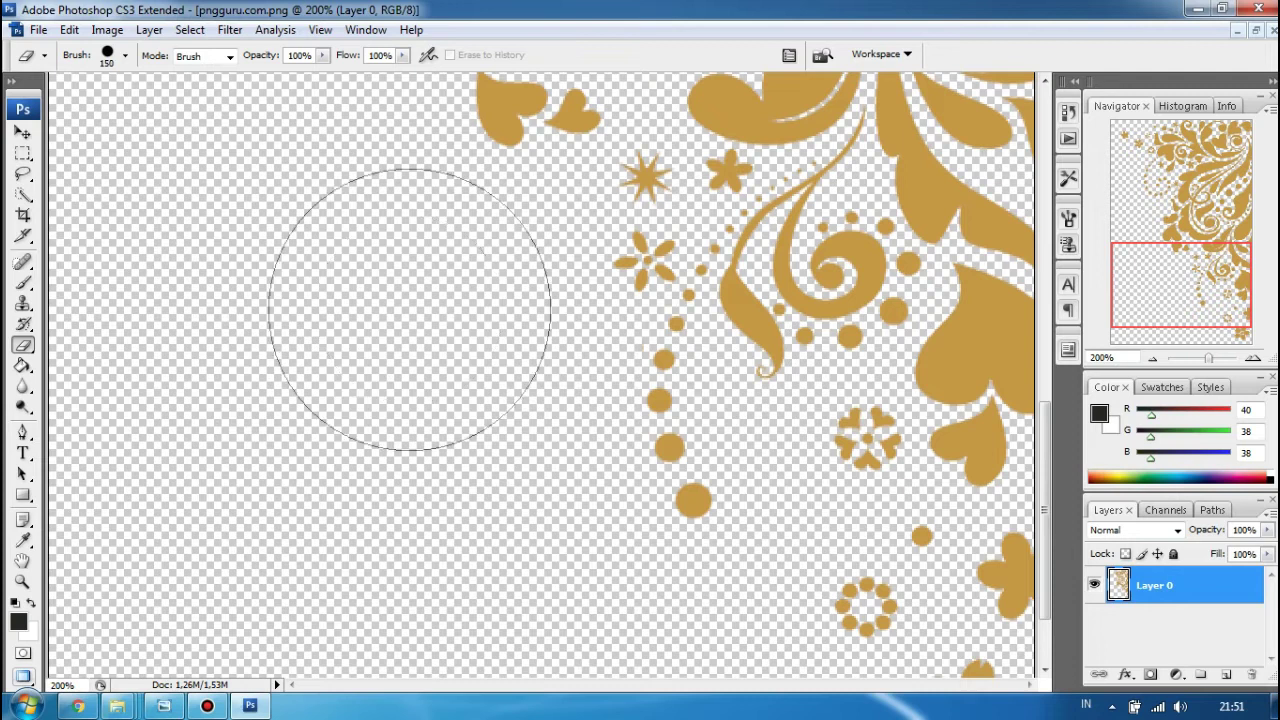
key(p)
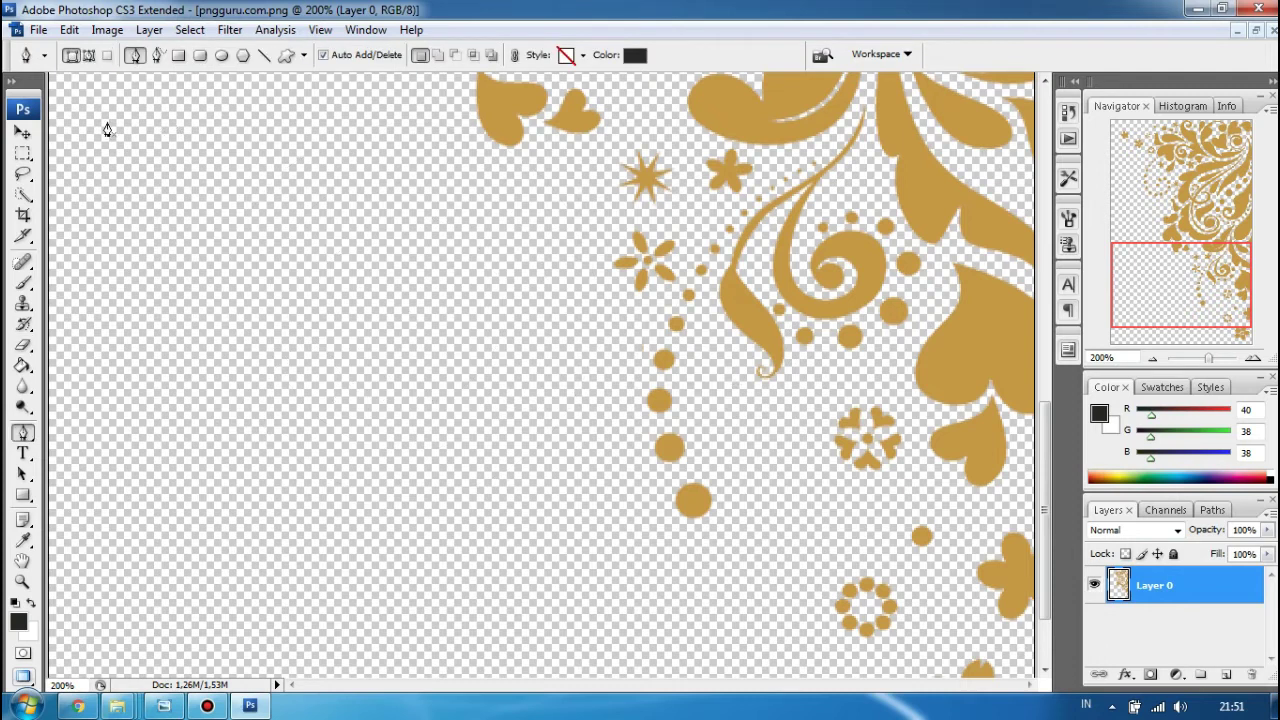
Place the pngguru.com.png window beside Untitled-1 and move the cleaned floral ornament onto the dark panel of Untitled-1
click(27, 137)
key(ctrl+0)
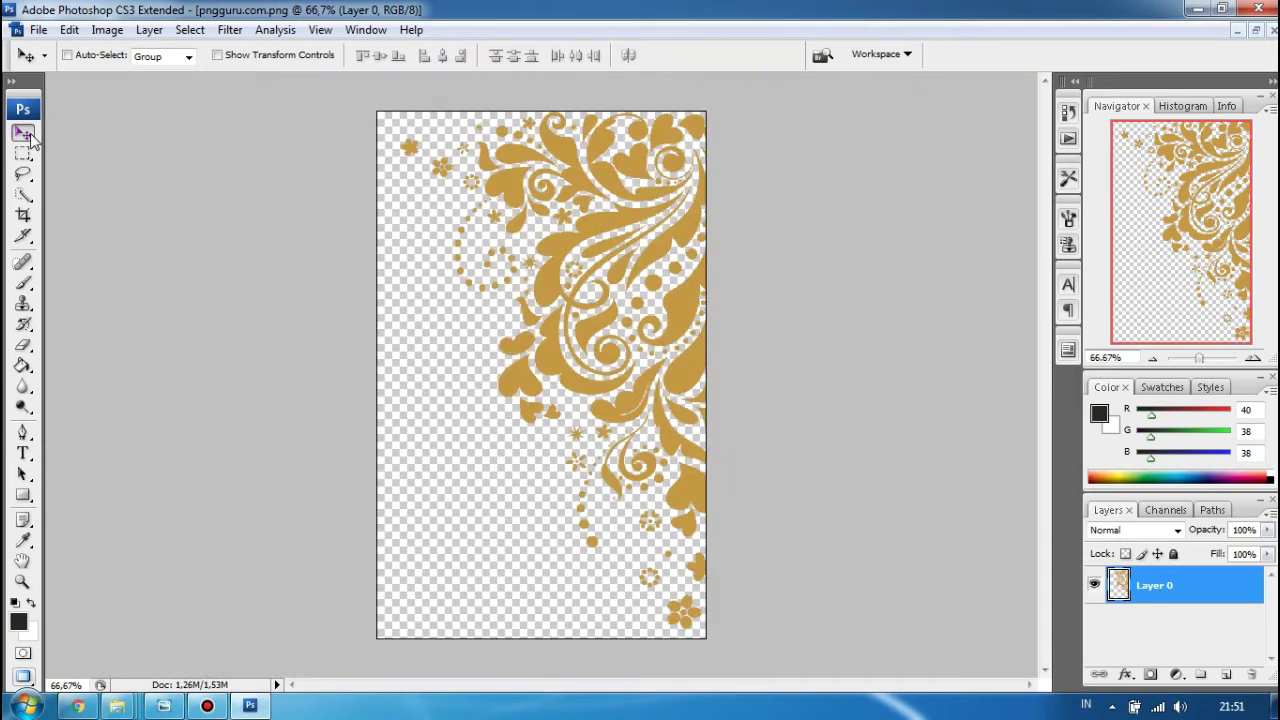
key(ctrl+minus)
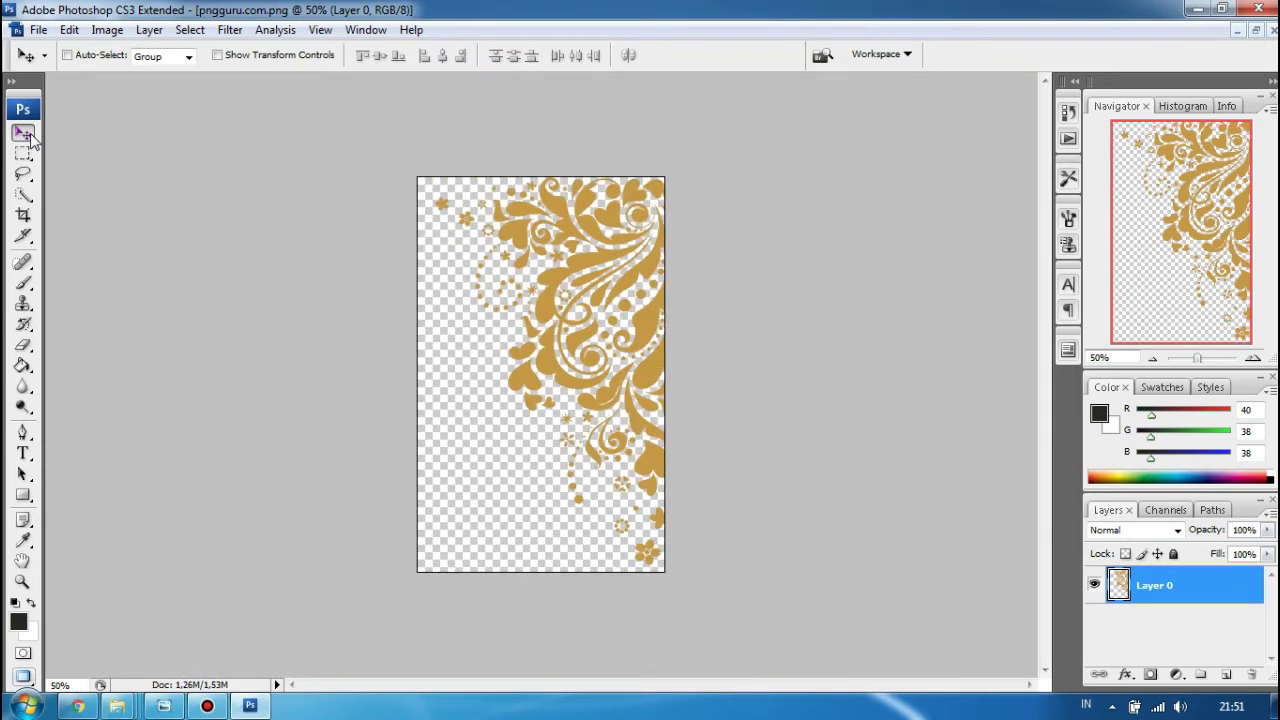
click(1256, 30)
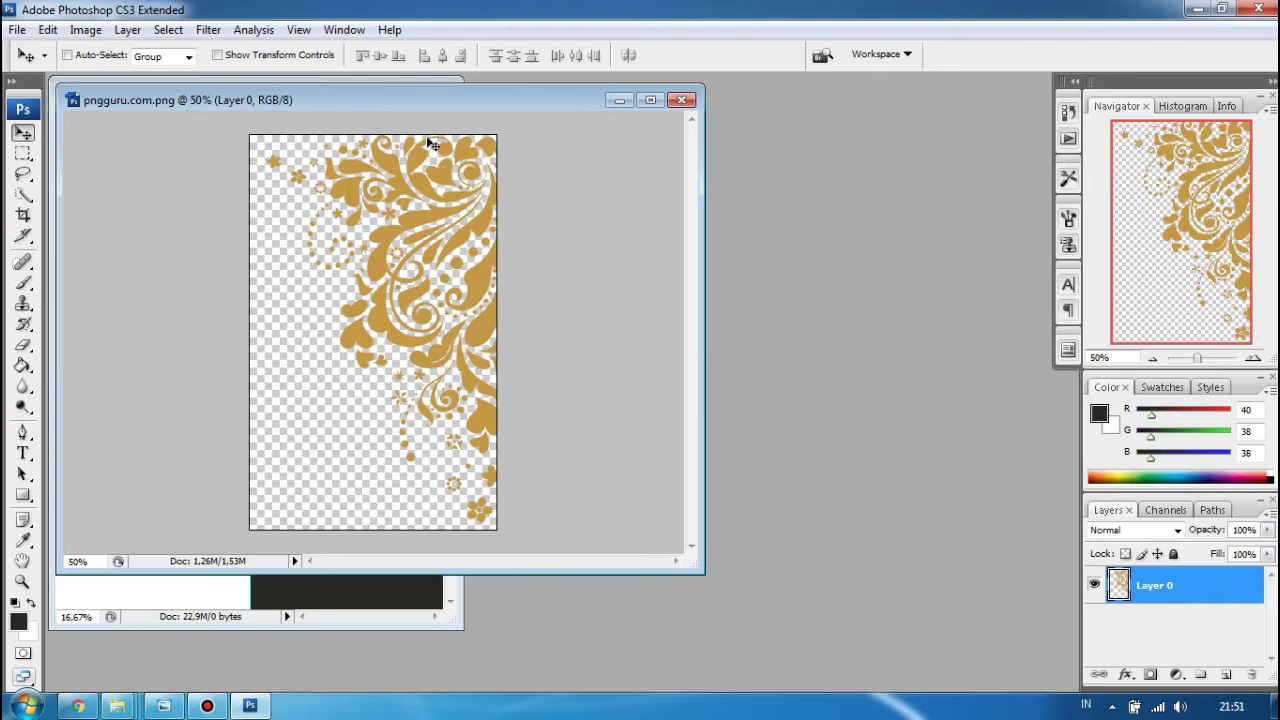
drag(430, 93, 746, 171)
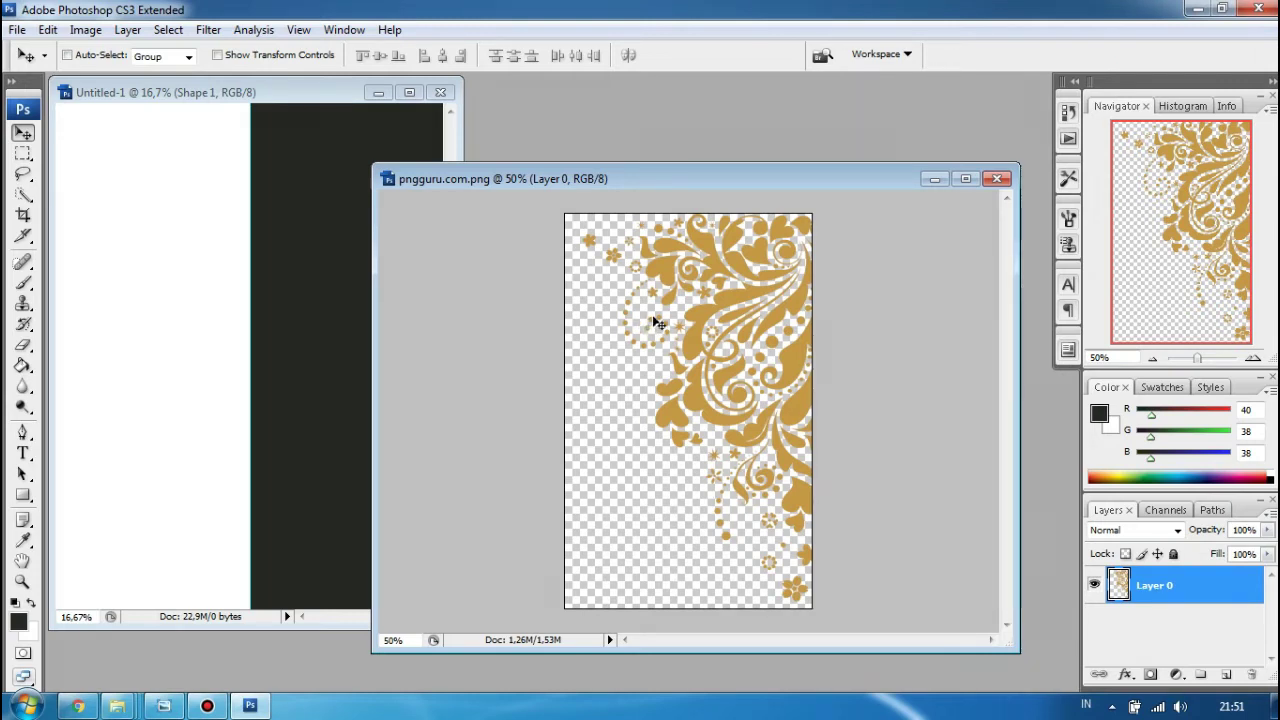
drag(657, 322, 312, 263)
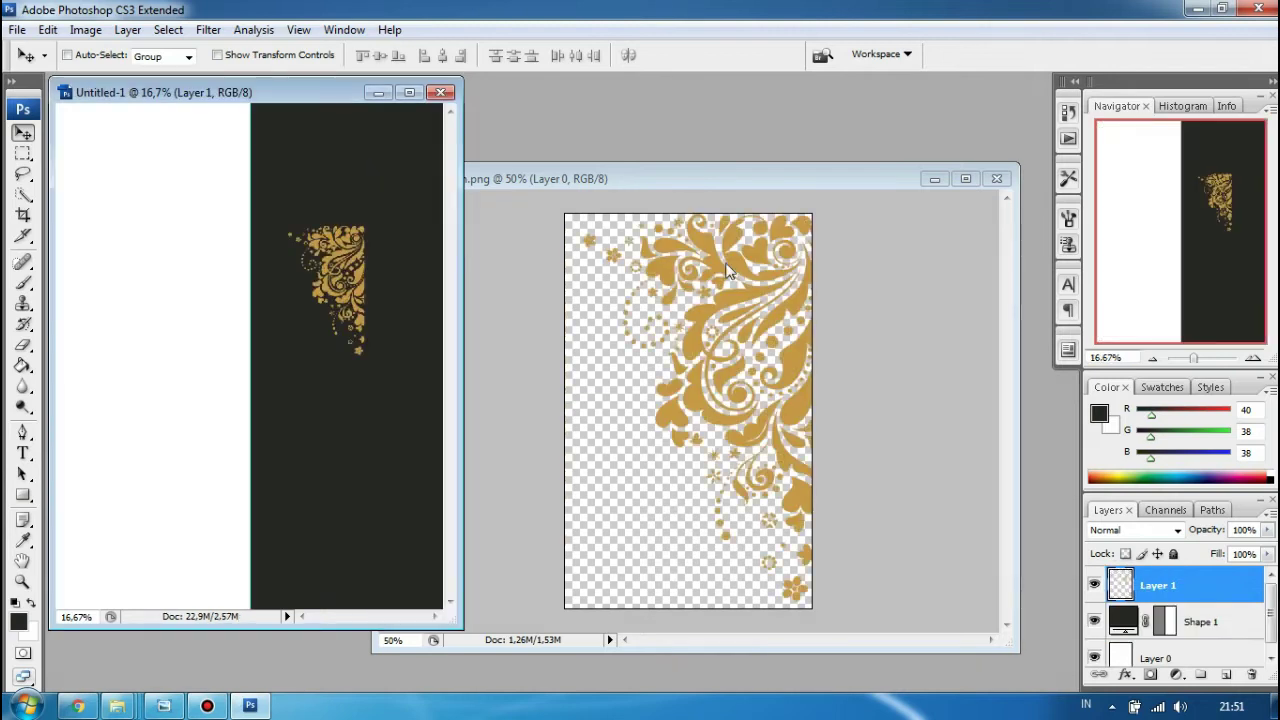
Close pngguru.com.png without saving its changes and maximize the Untitled-1 document
click(996, 178)
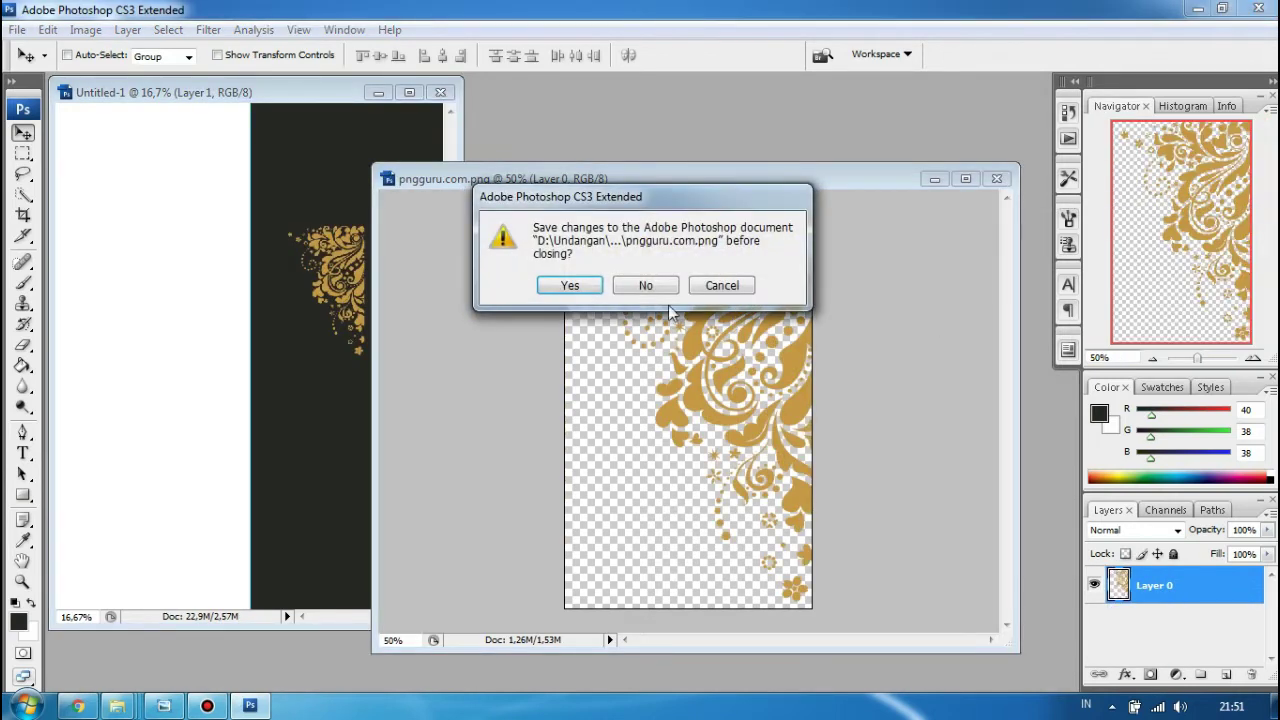
click(642, 284)
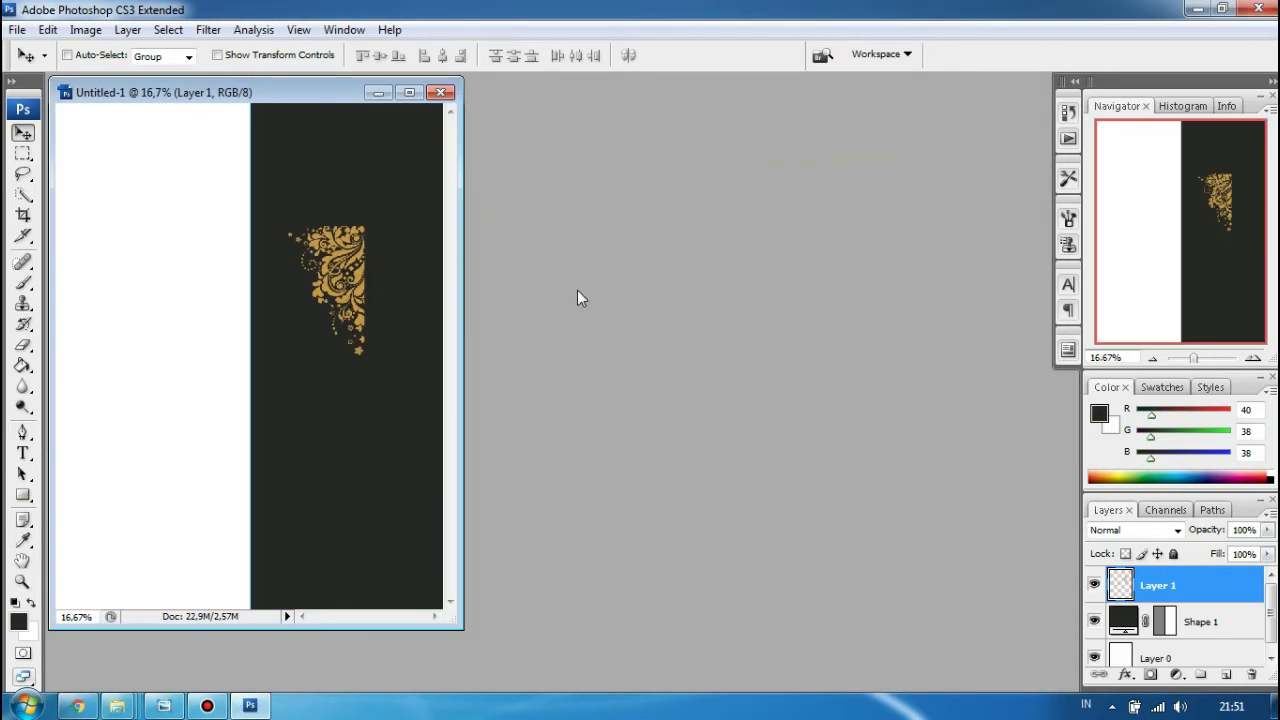
click(409, 92)
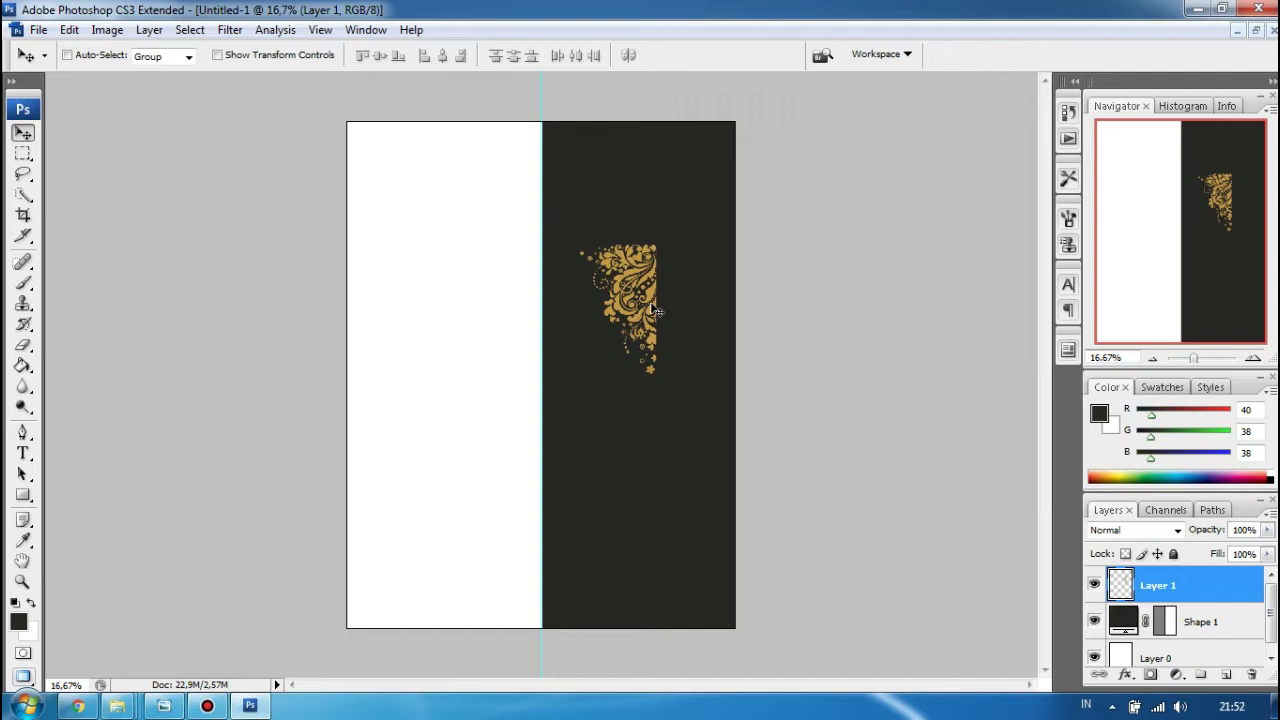
Rotate the floral ornament 90° counterclockwise and move it into the dark panel's upper-left corner
key(ctrl+t)
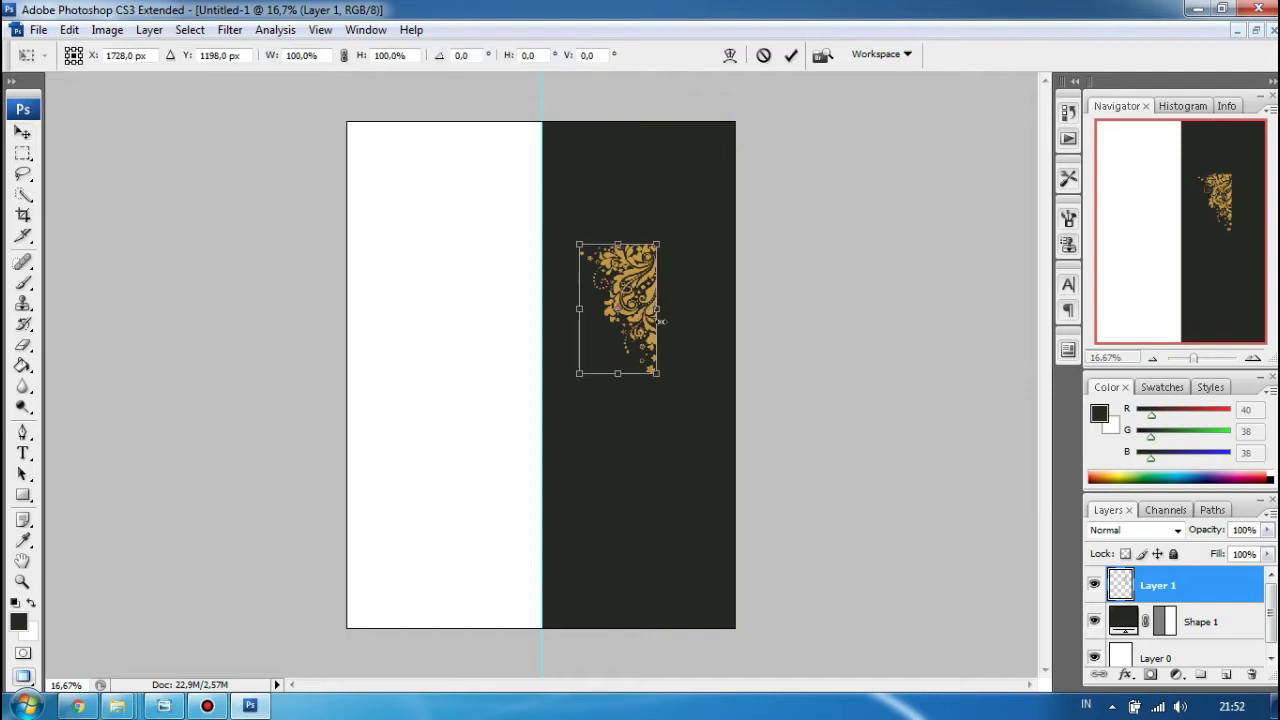
right_click(628, 287)
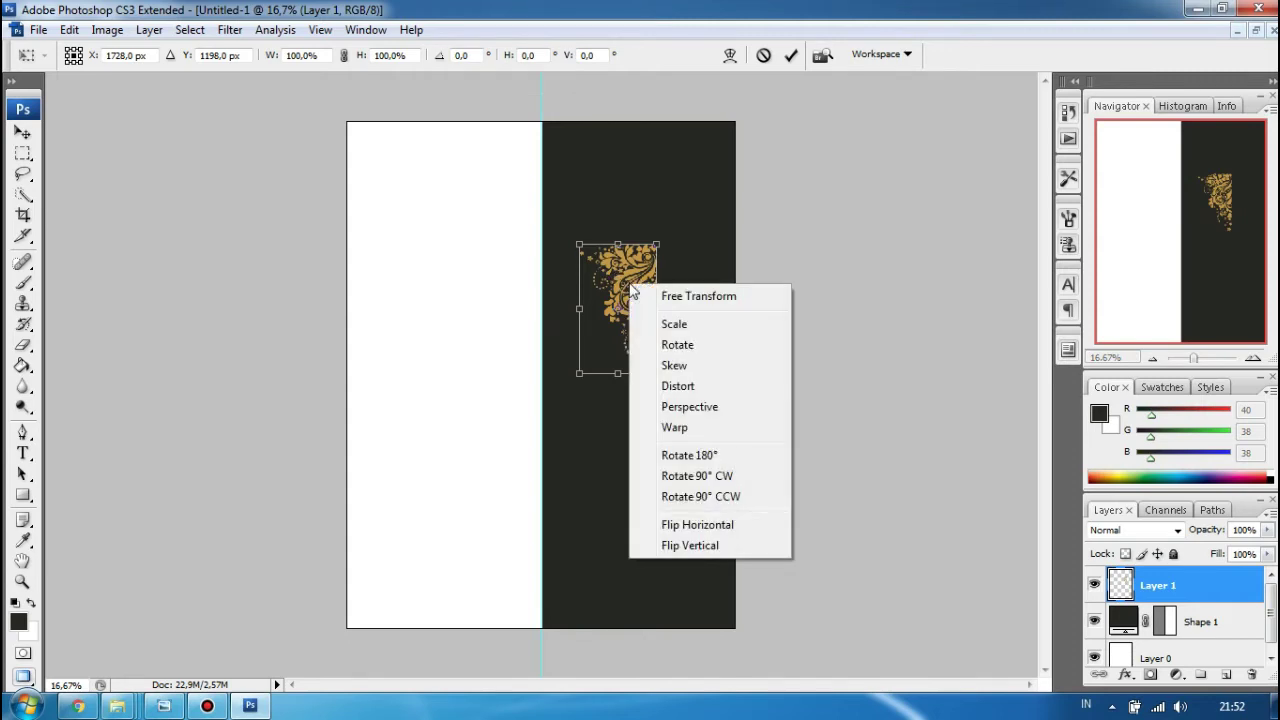
click(716, 503)
drag(649, 343, 648, 205)
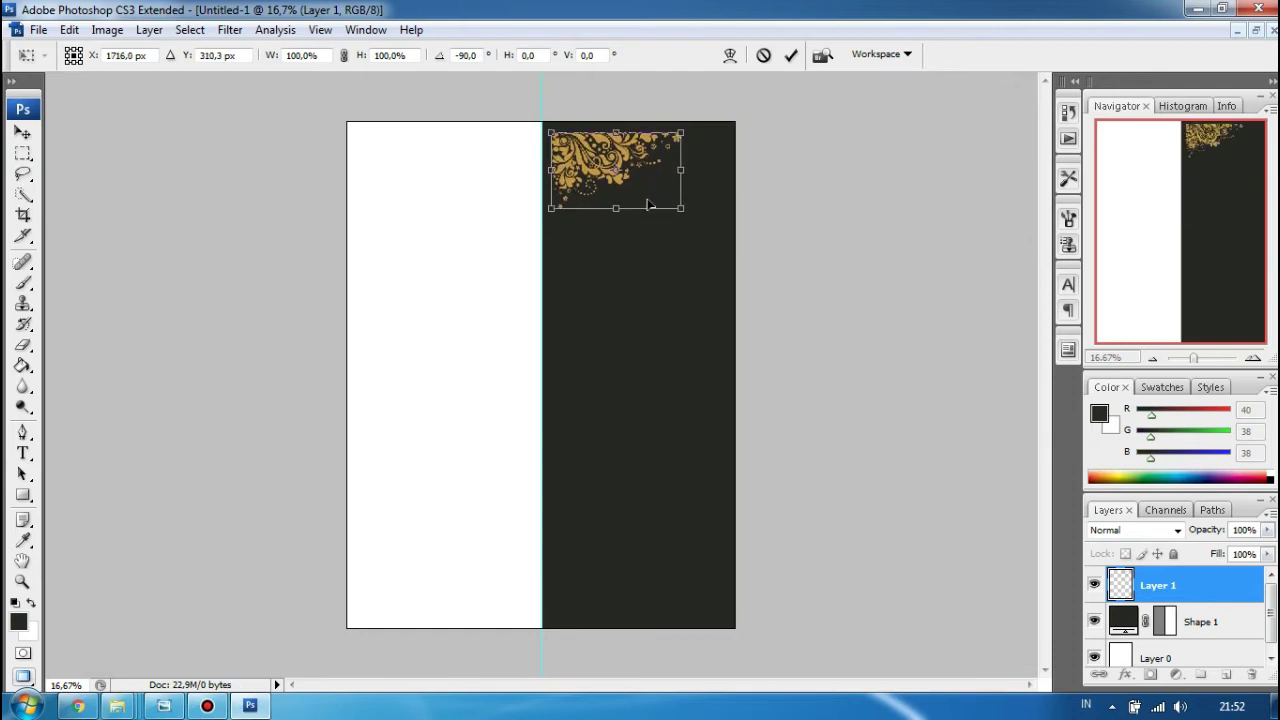
key(Return)
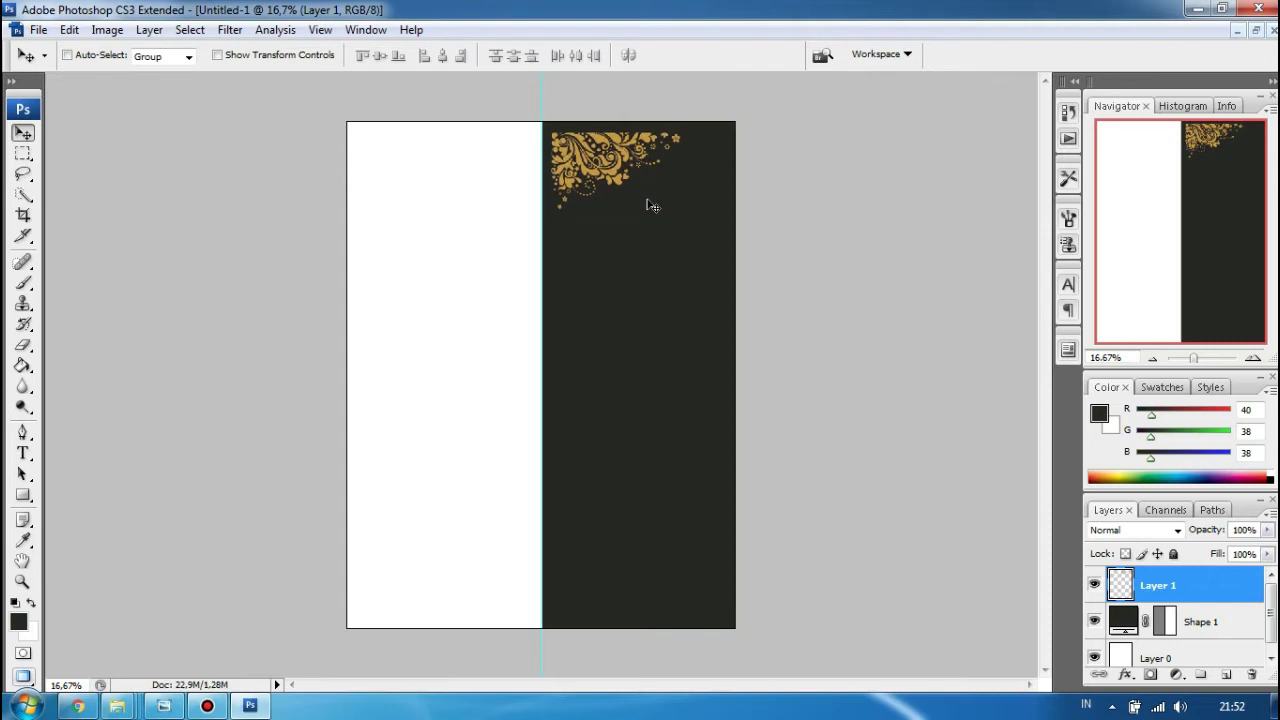
Scale the corner ornament down proportionally to about 53.4%, keeping its upper-left corner in place
key(ctrl+plus)
key(ctrl+plus)
key(ctrl+plus)
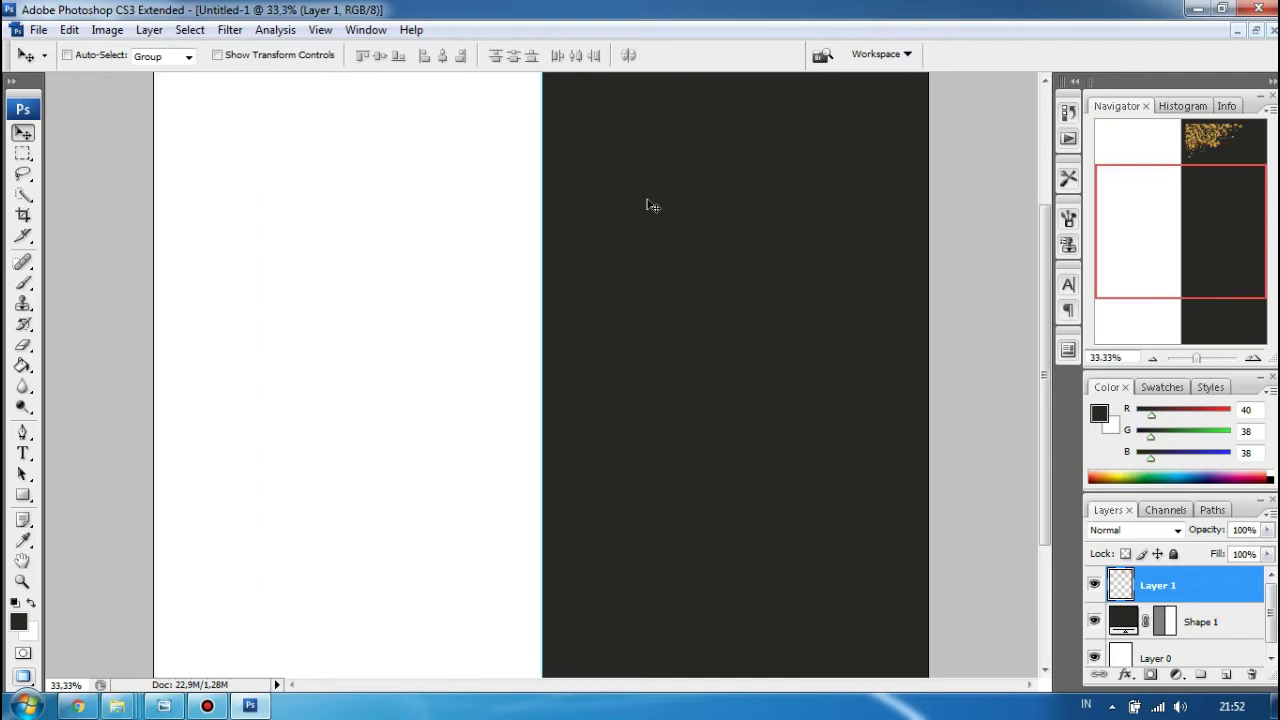
key(ctrl+plus)
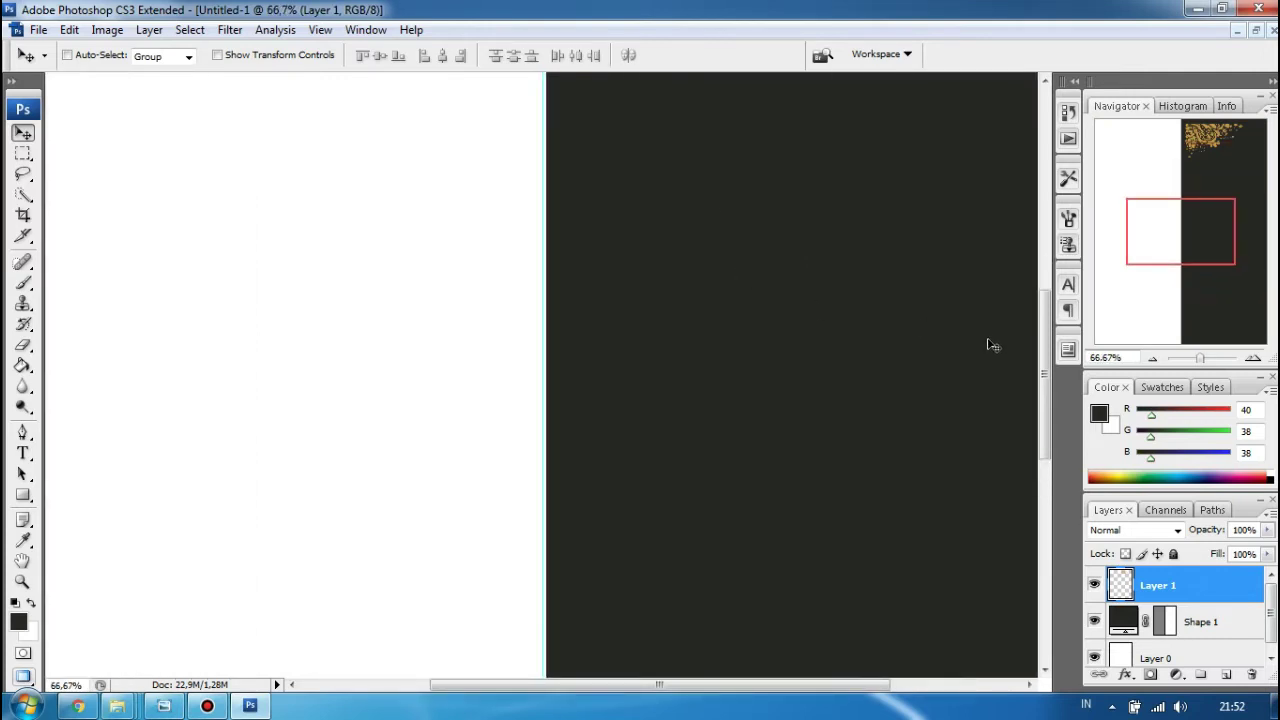
drag(1050, 424, 1046, 250)
drag(698, 686, 812, 708)
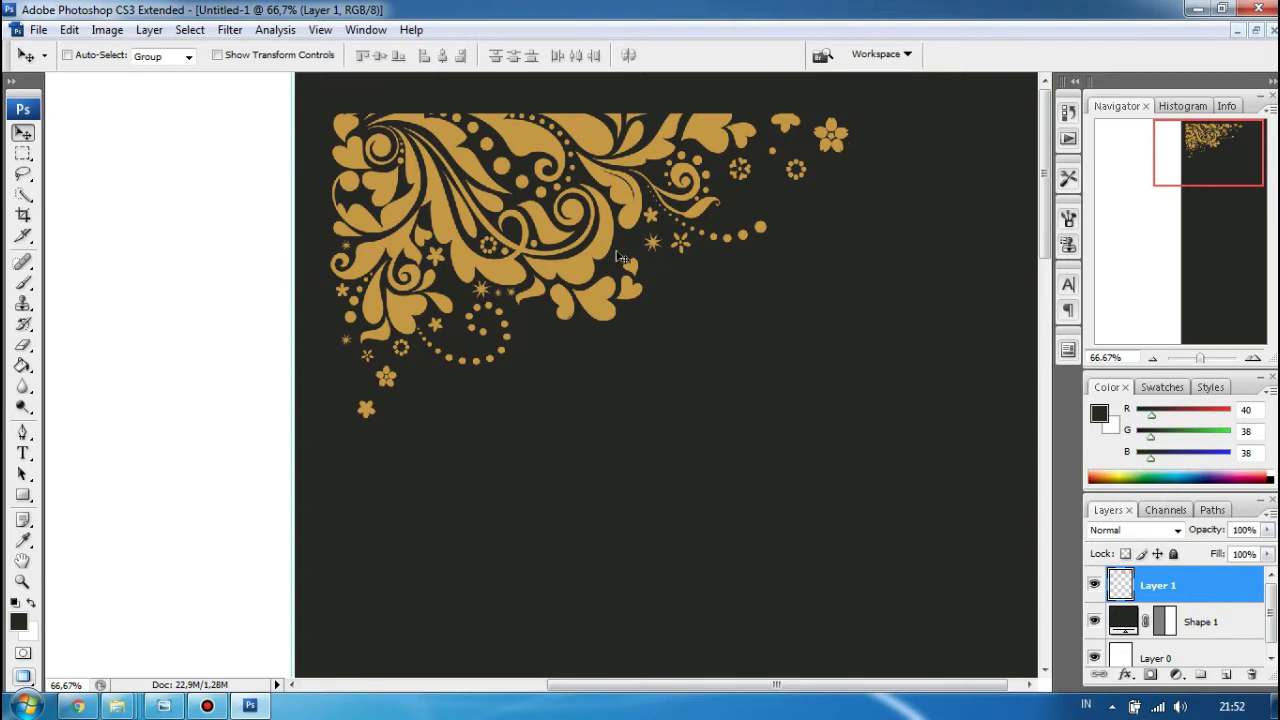
key(ctrl+t)
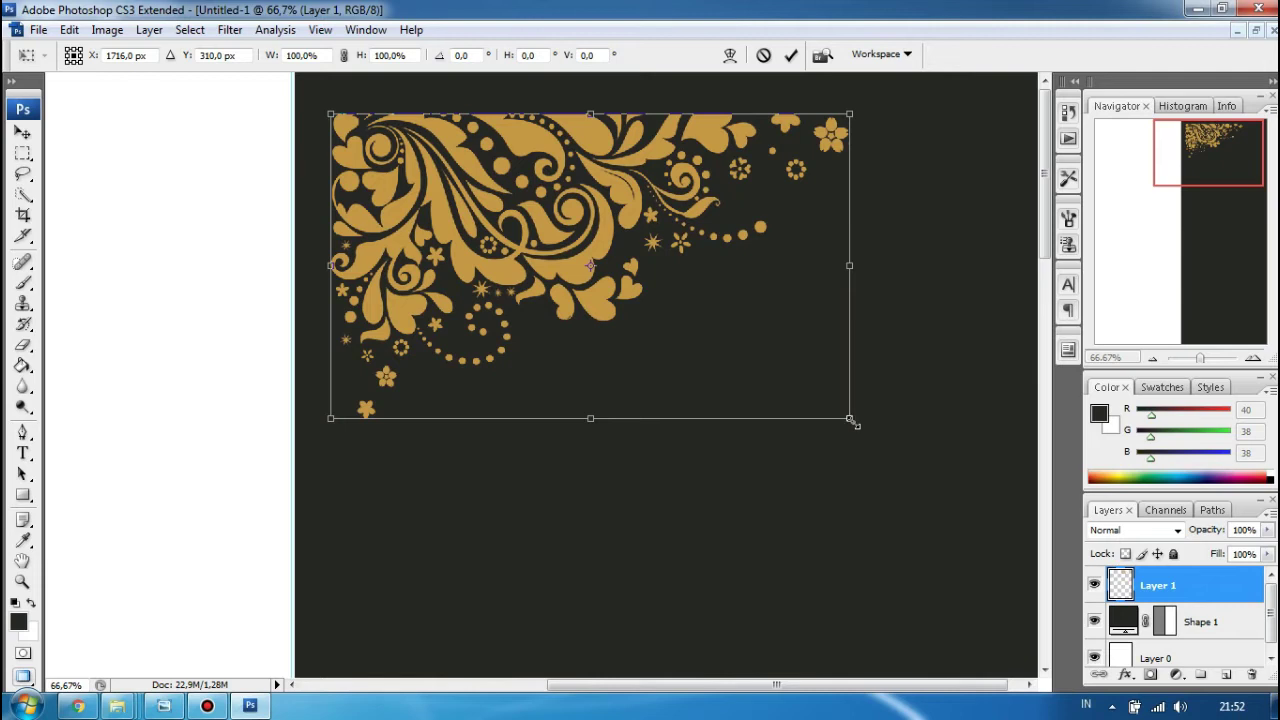
drag(853, 423, 620, 252)
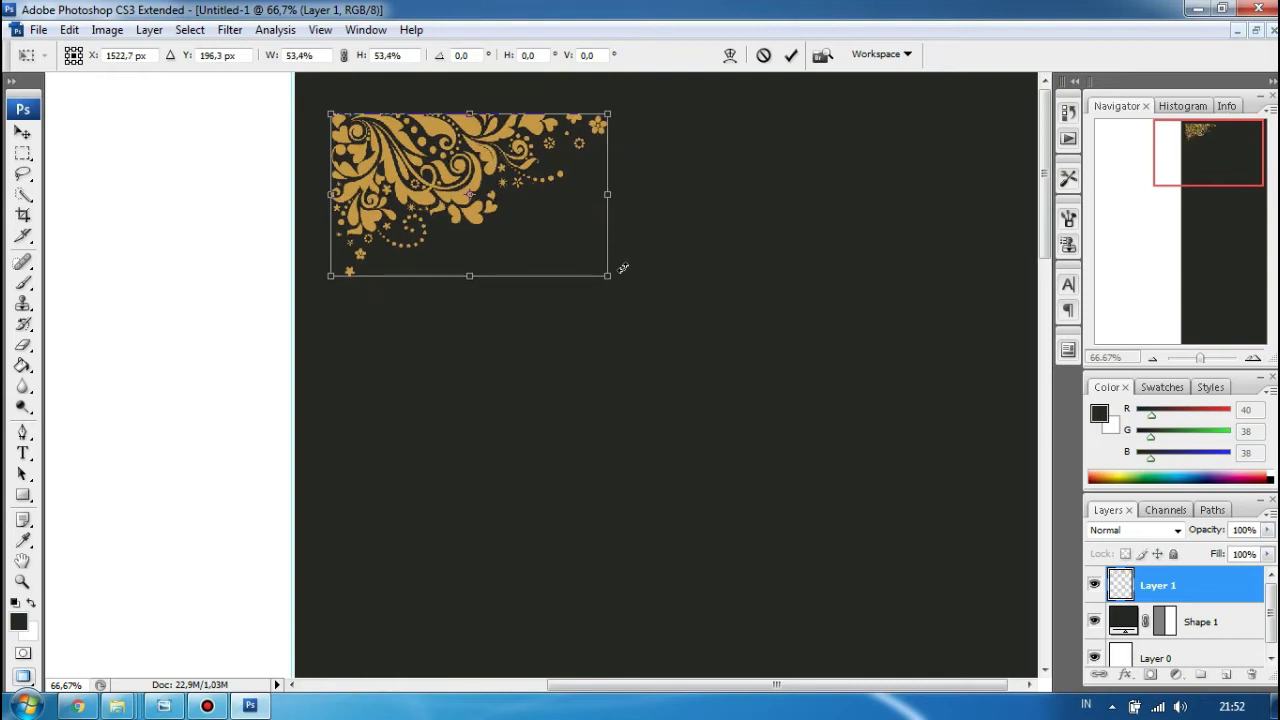
key(Return)
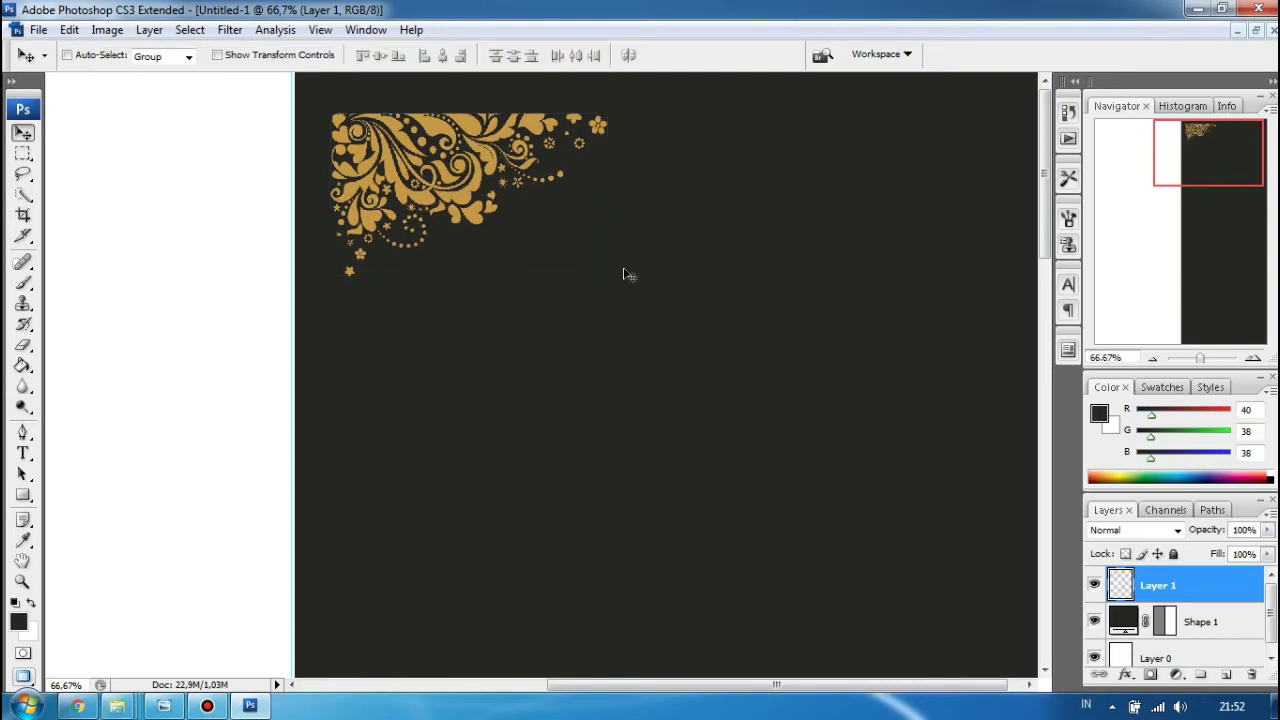
Move the ornament slightly up and left, closer to the dark panel's upper-left corner
key(ctrl+minus)
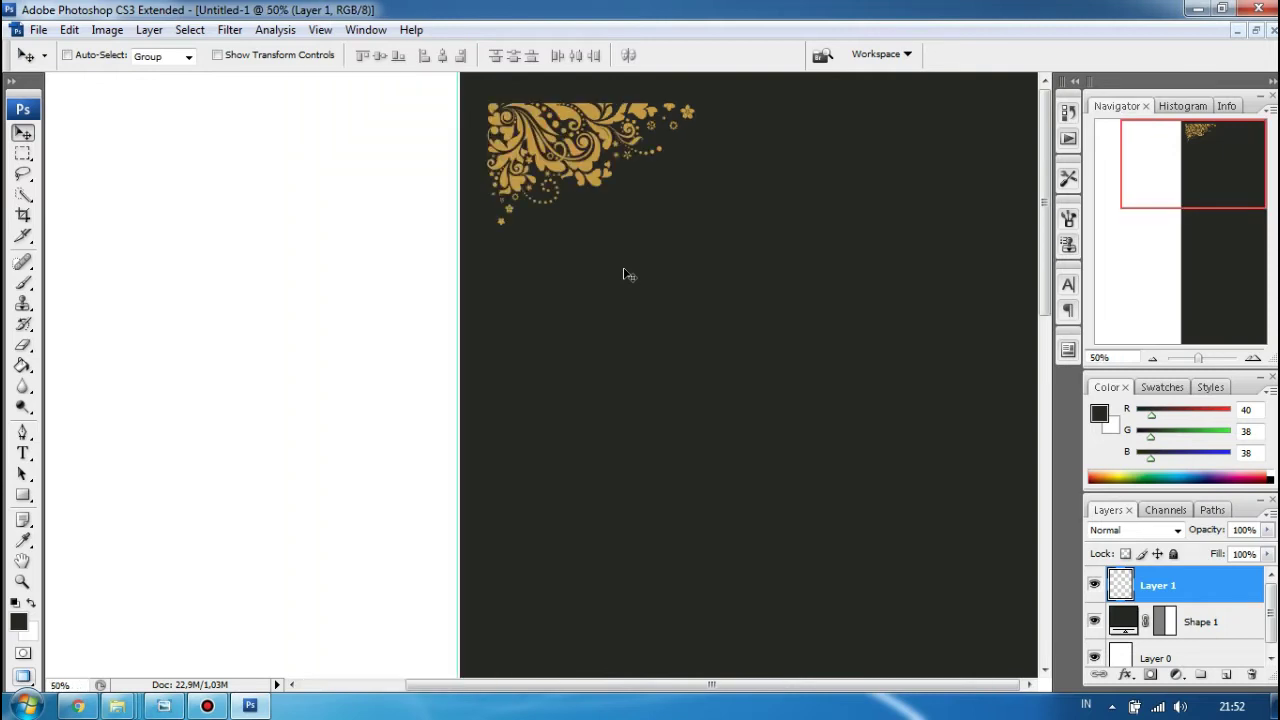
key(ctrl+minus)
drag(608, 117, 597, 107)
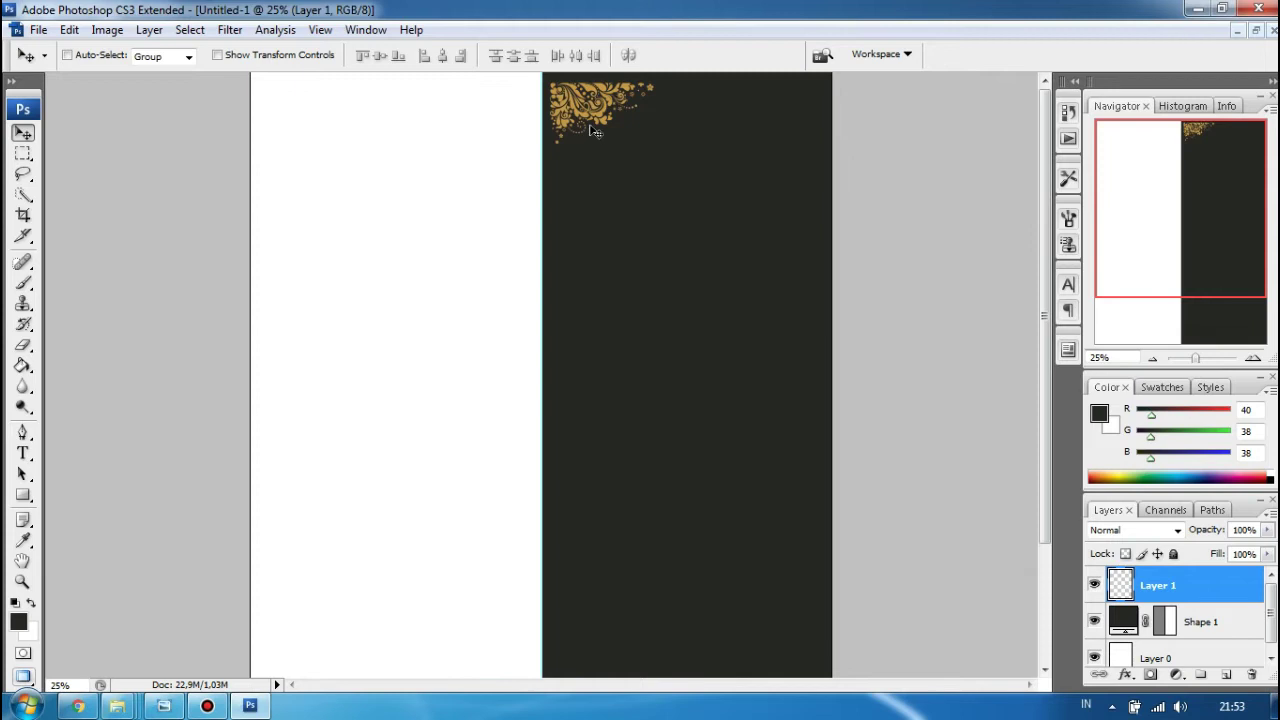
Enlarge the corner ornament proportionally to about 119.6%, keeping its upper-left corner in place
key(ctrl+t)
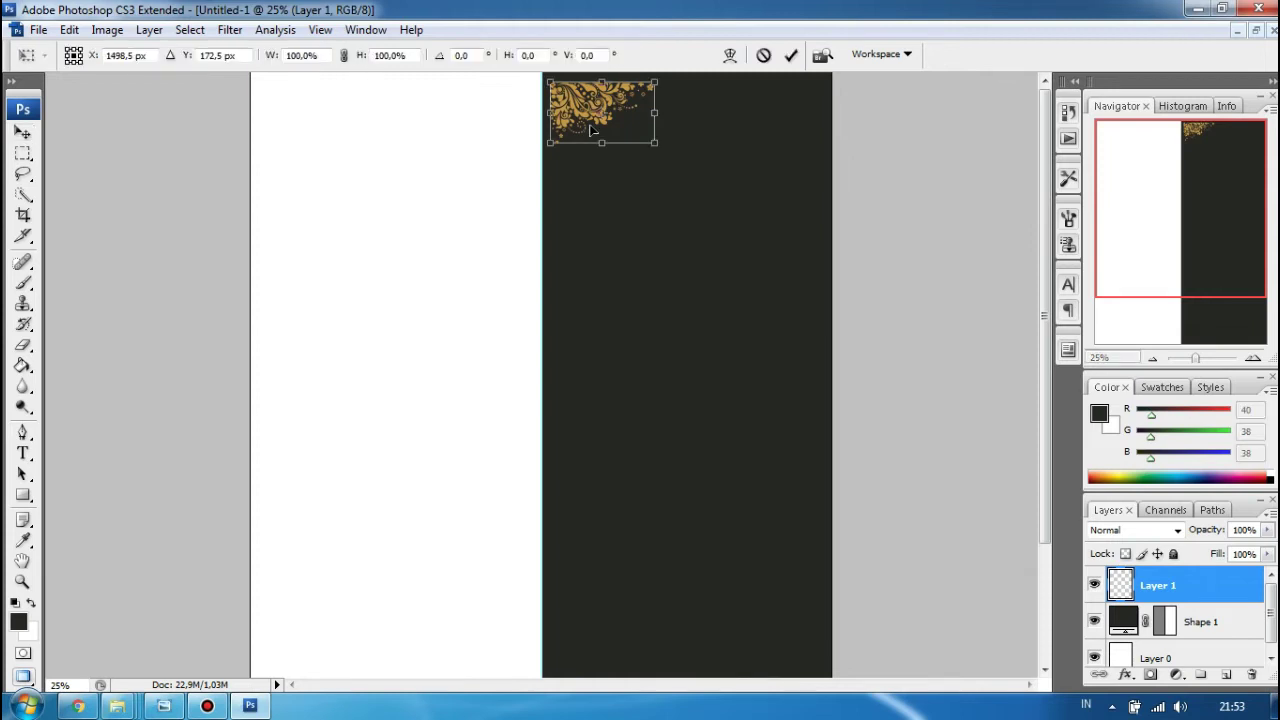
drag(660, 148, 682, 162)
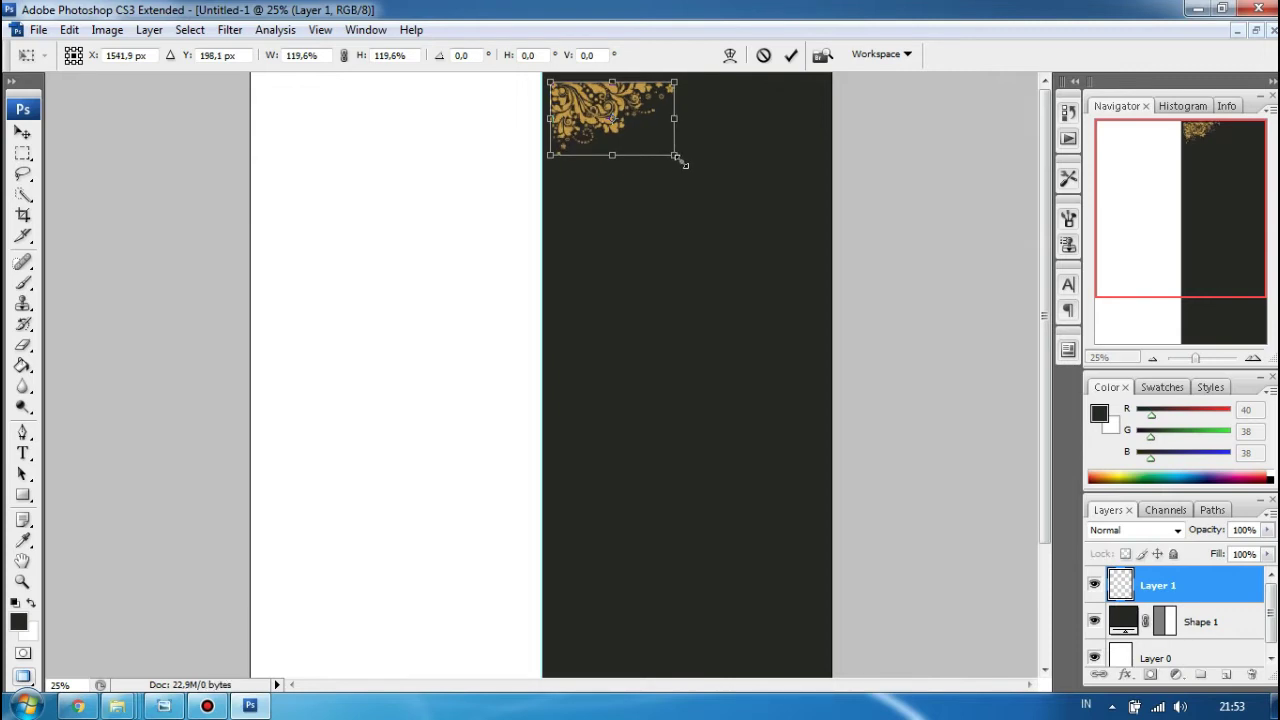
key(Return)
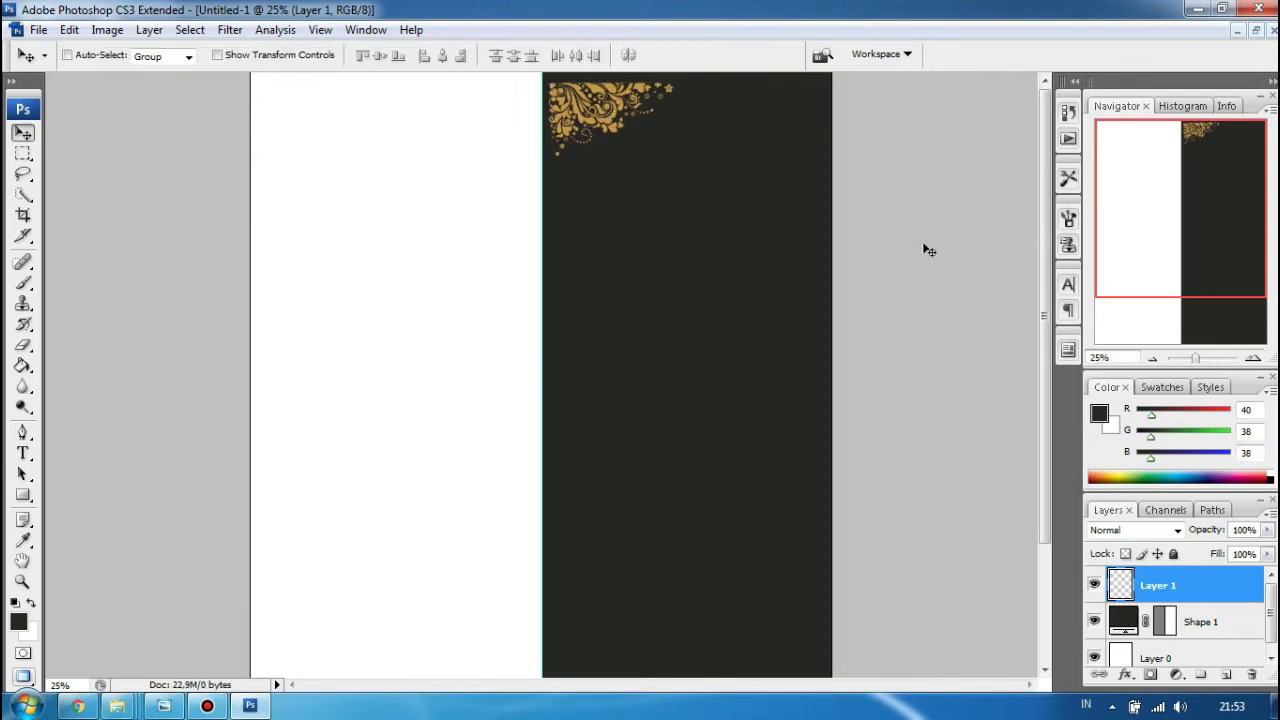
Nudge the ornament closer into the dark panel's upper-left corner and toggle Layer 1's visibility to check it
key(shift+Up)
key(shift+Up)
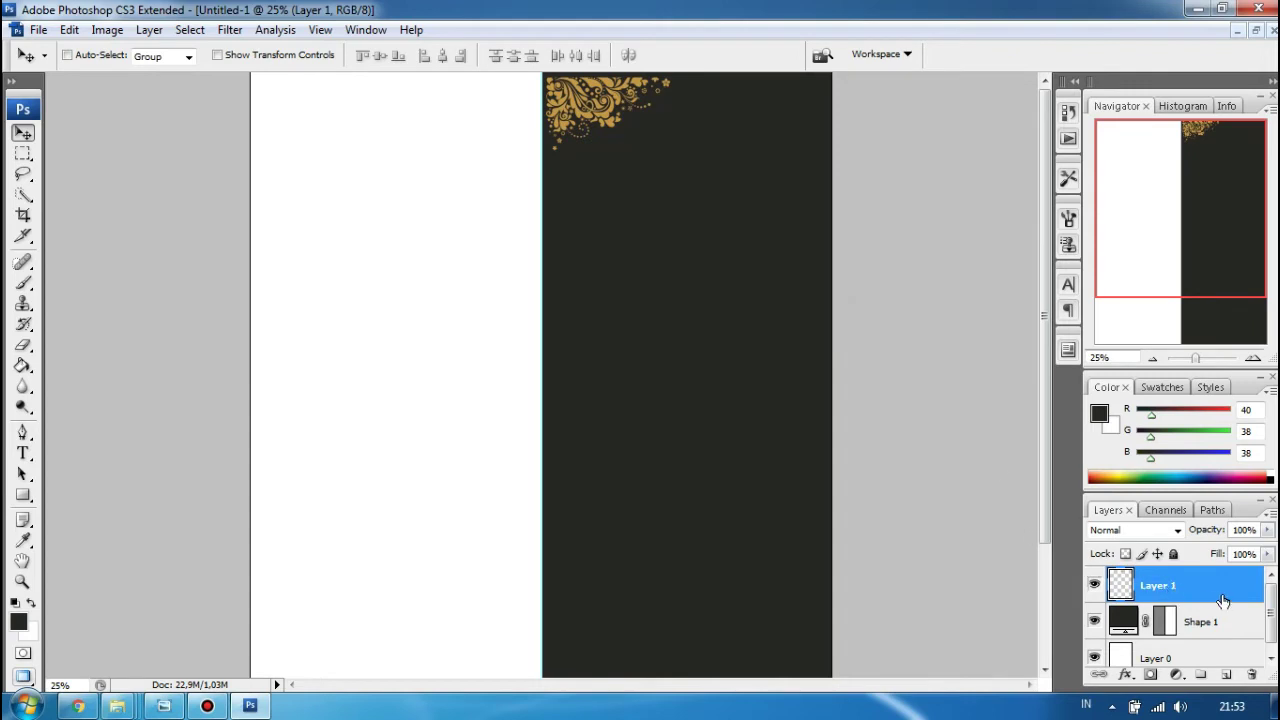
click(1094, 587)
click(1094, 588)
click(1094, 587)
click(1094, 588)
click(1094, 587)
click(1094, 588)
Duplicate the Layer 1 ornament as Layer 1 copy and move the copy horizontally to the right of the original
right_click(1168, 585)
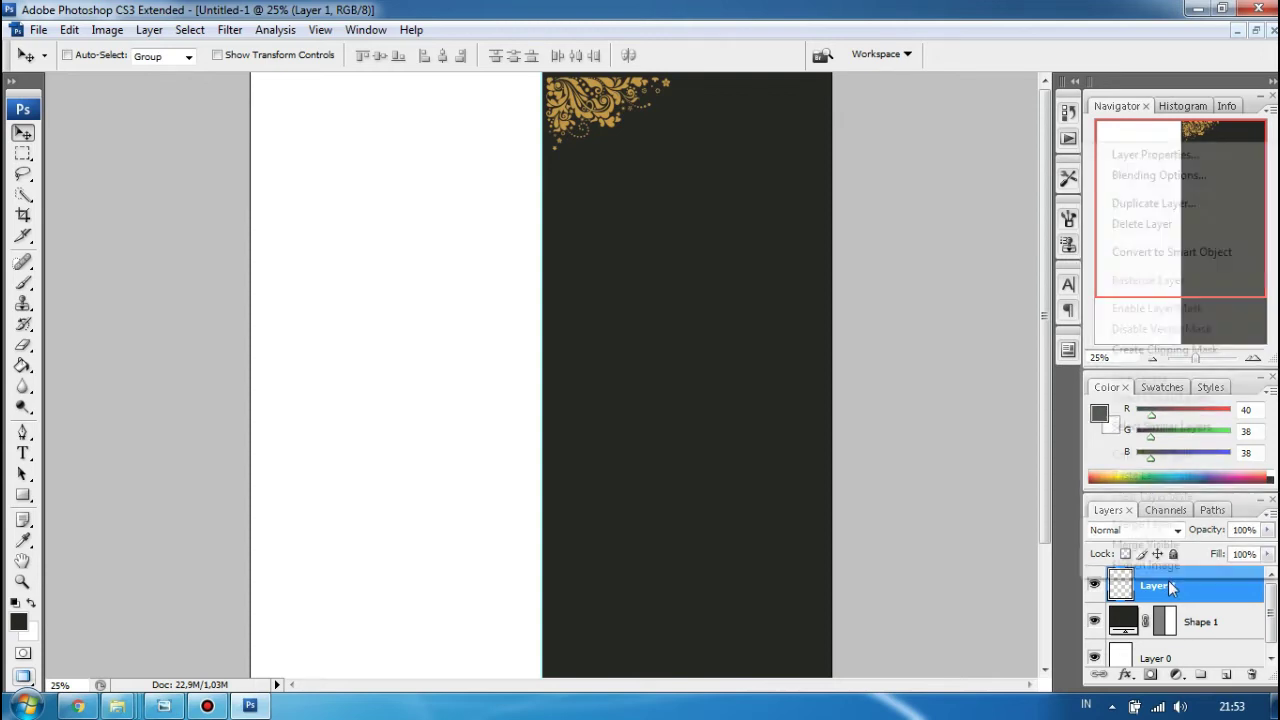
click(1155, 205)
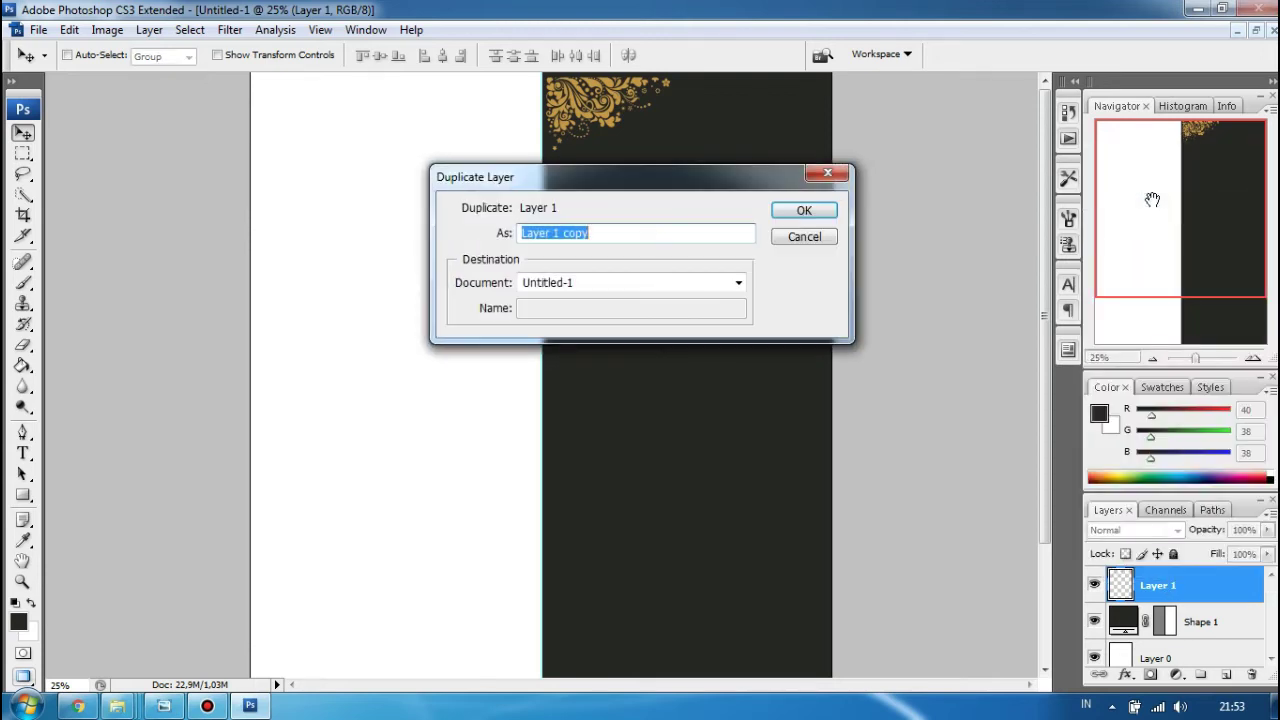
click(788, 214)
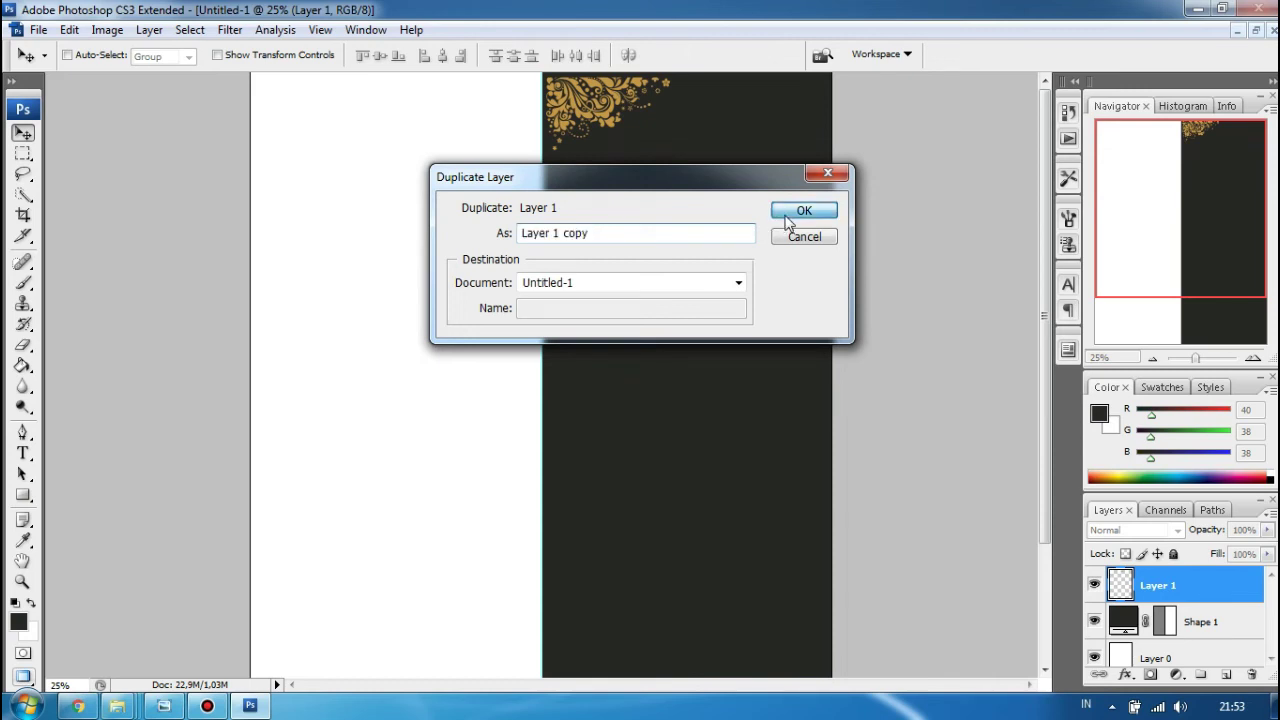
key(shift+Right)
key(shift+Right)
key(shift+Right)
key(shift+Right)
key(shift+Right)
key(shift+Right)
key(shift+Right)
key(shift+Right)
key(shift+Right)
key(shift+Right)
key(shift+Right)
key(shift+Right)
key(shift+Right)
key(shift+Right)
key(shift+Right)
key(shift+Right)
key(shift+Right)
key(shift+Right)
key(shift+Right)
key(shift+Right)
key(shift+Right)
key(shift+Right)
key(shift+Right)
key(shift+Right)
key(shift+Right)
key(shift+Right)
key(shift+Right)
key(shift+Right)
key(shift+Right)
key(shift+Right)
key(shift+Right)
key(shift+Right)
key(shift+Right)
key(shift+Right)
key(shift+Right)
key(shift+Right)
key(shift+Right)
key(shift+Right)
key(shift+Right)
key(shift+Right)
key(shift+Right)
key(shift+Right)
key(shift+Right)
key(shift+Right)
Flip the ornament copy horizontally and move it into the dark panel's upper-right corner
key(ctrl+t)
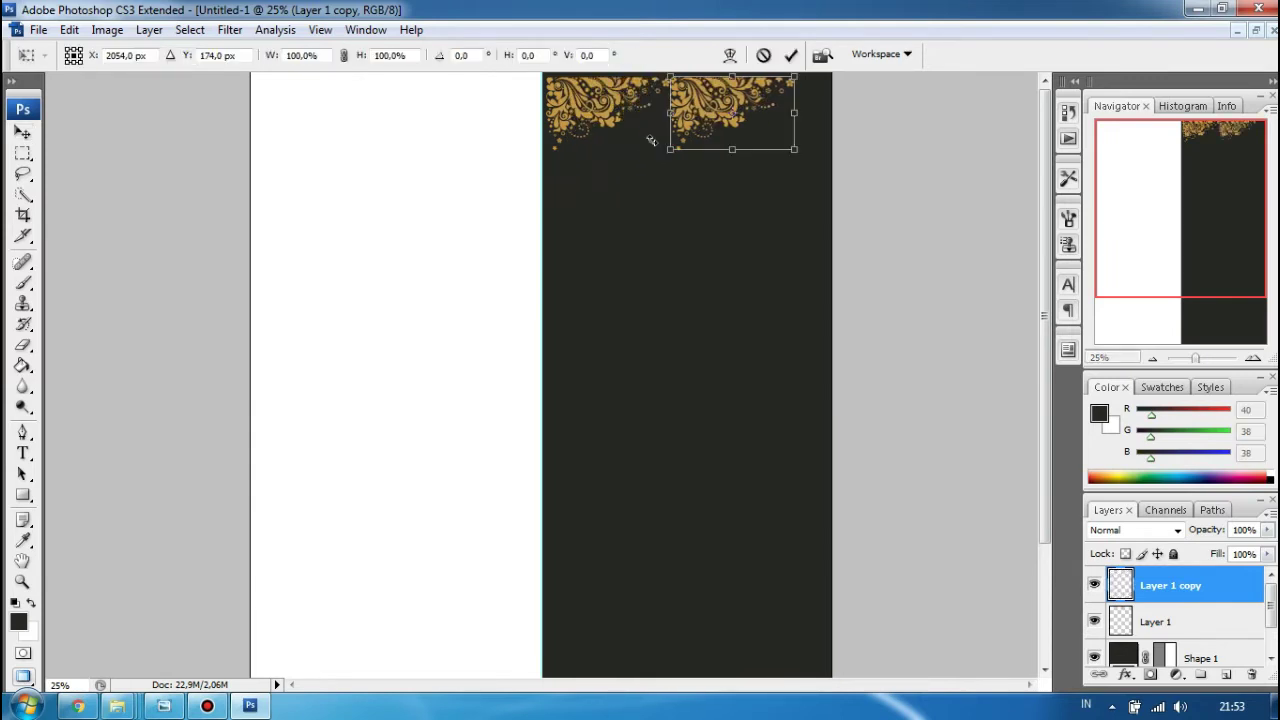
right_click(715, 137)
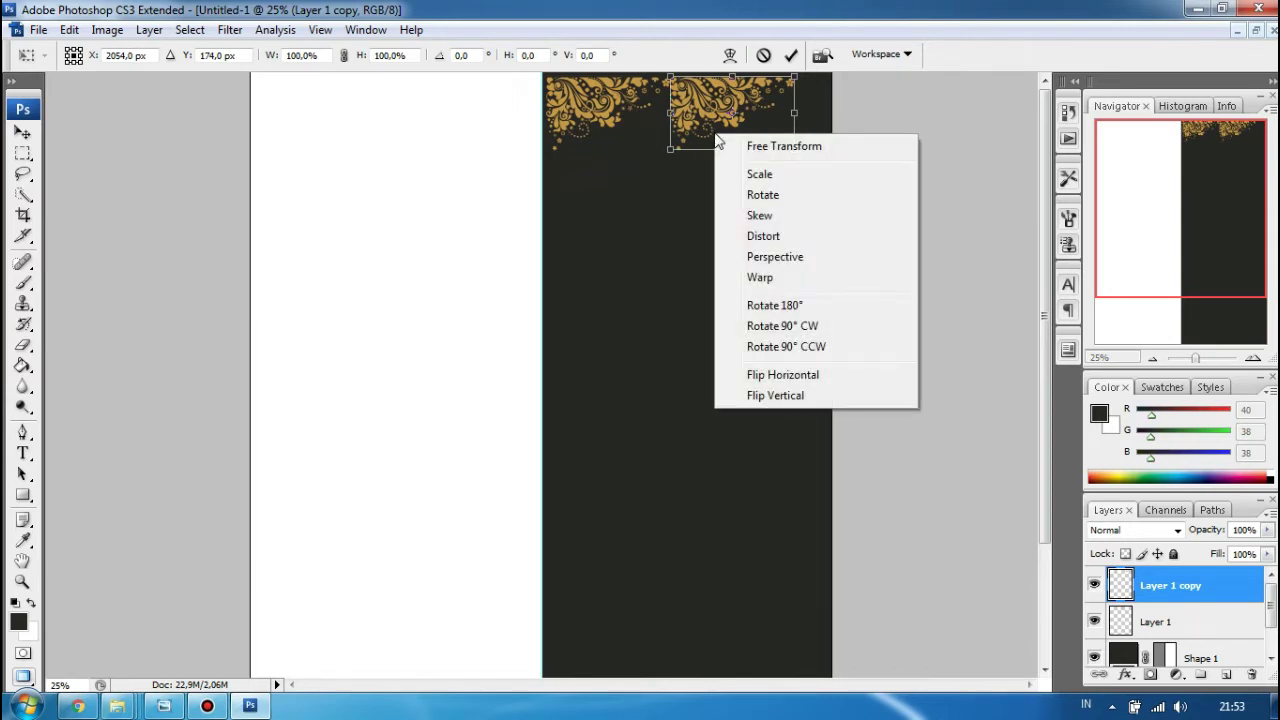
click(790, 376)
key(Right)
key(Right)
key(Right)
key(Right)
key(Right)
key(Right)
key(Right)
key(Right)
key(Right)
key(Right)
key(Right)
key(Right)
key(Right)
key(Right)
key(Right)
key(Right)
key(Right)
key(Right)
key(Right)
key(Right)
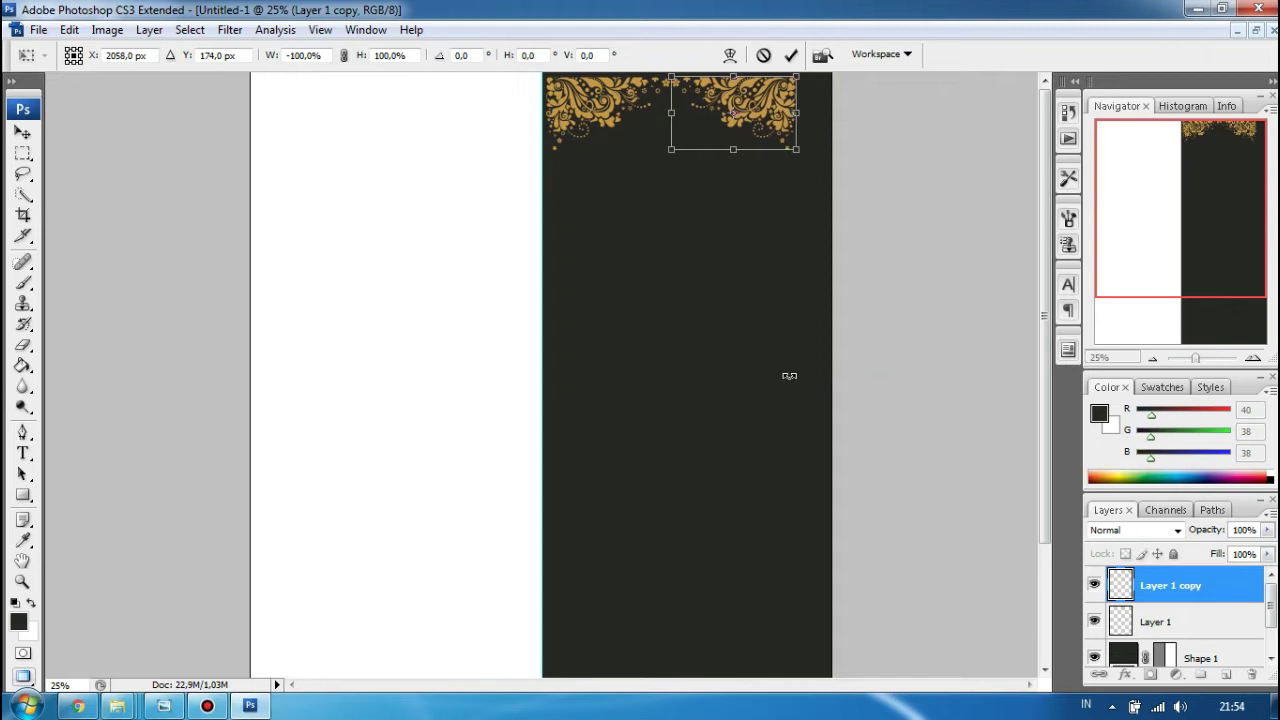
key(Right)
key(Right)
key(Right)
key(Right)
key(Right)
key(Right)
key(Right)
key(Right)
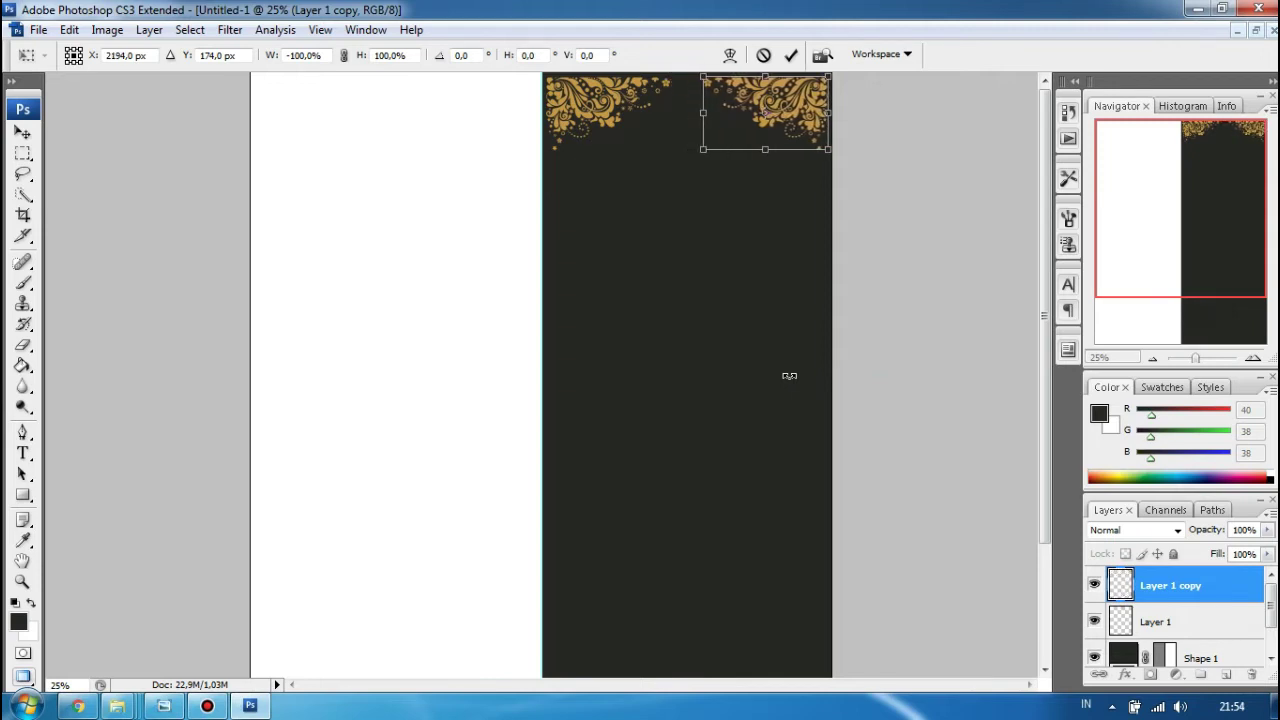
key(Return)
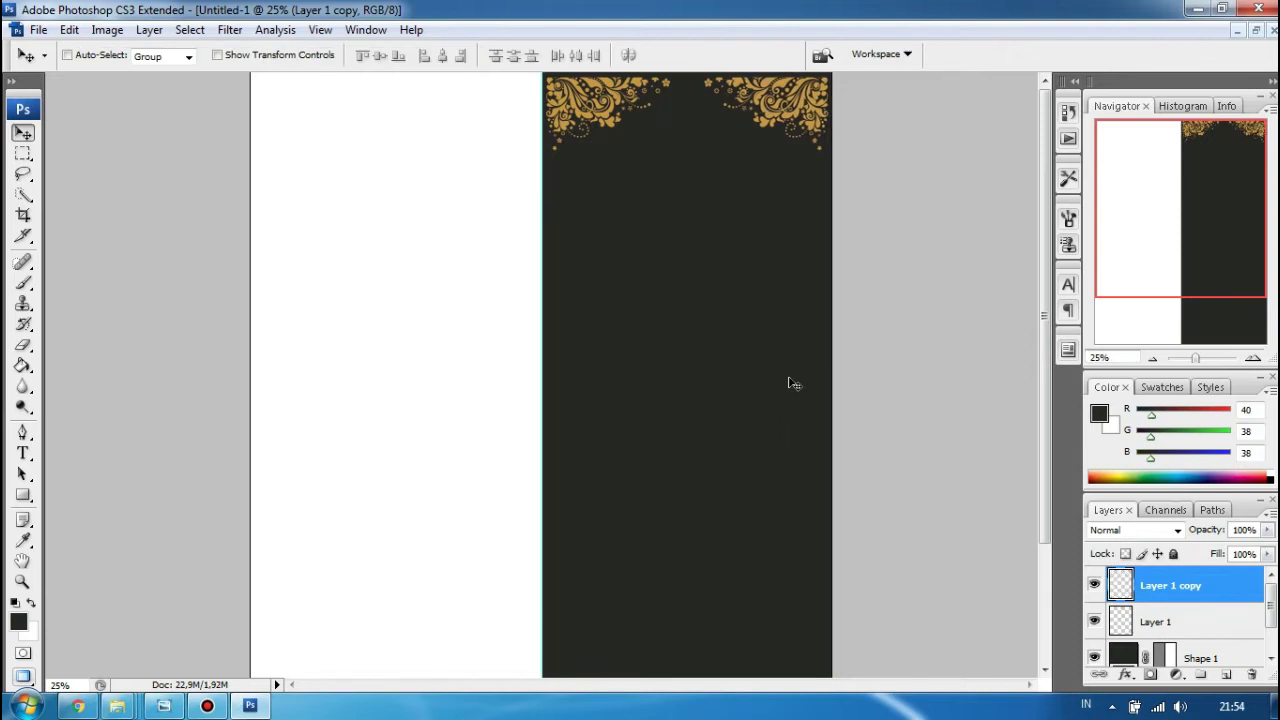
Duplicate the upper-right ornament and move the new copy down to the dark panel's lower-right corner
key(ctrl+minus)
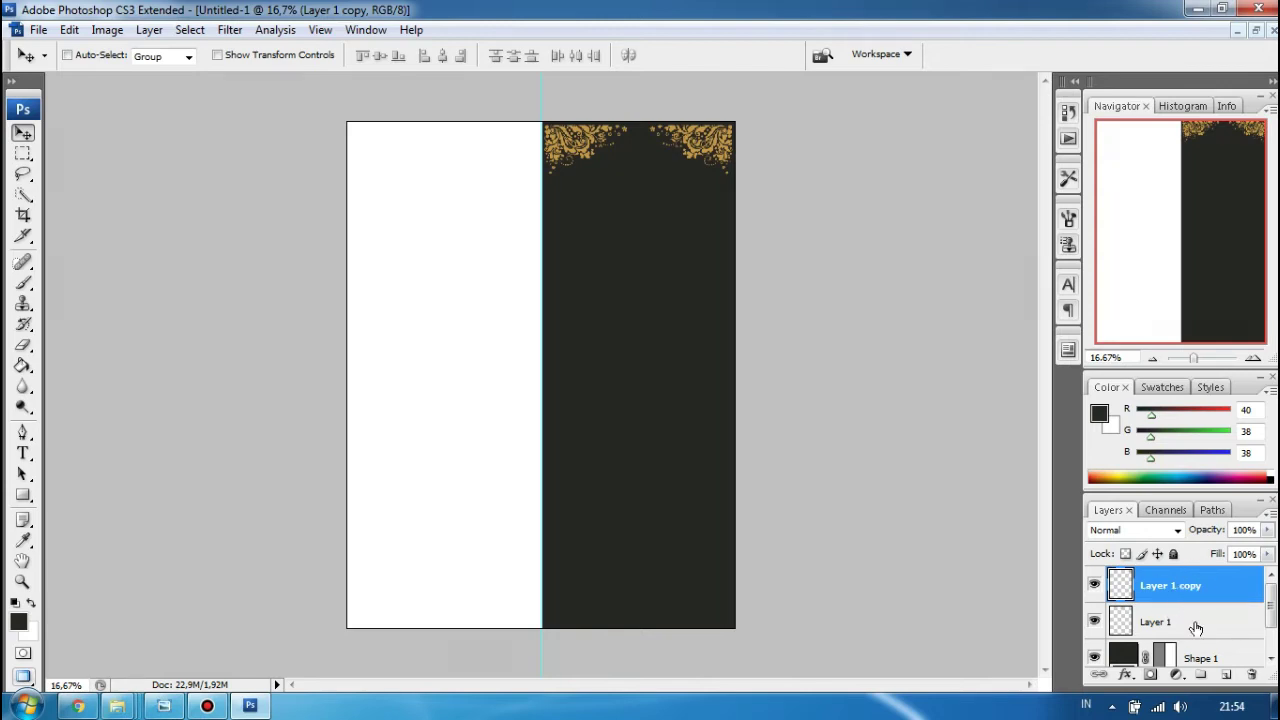
right_click(1206, 594)
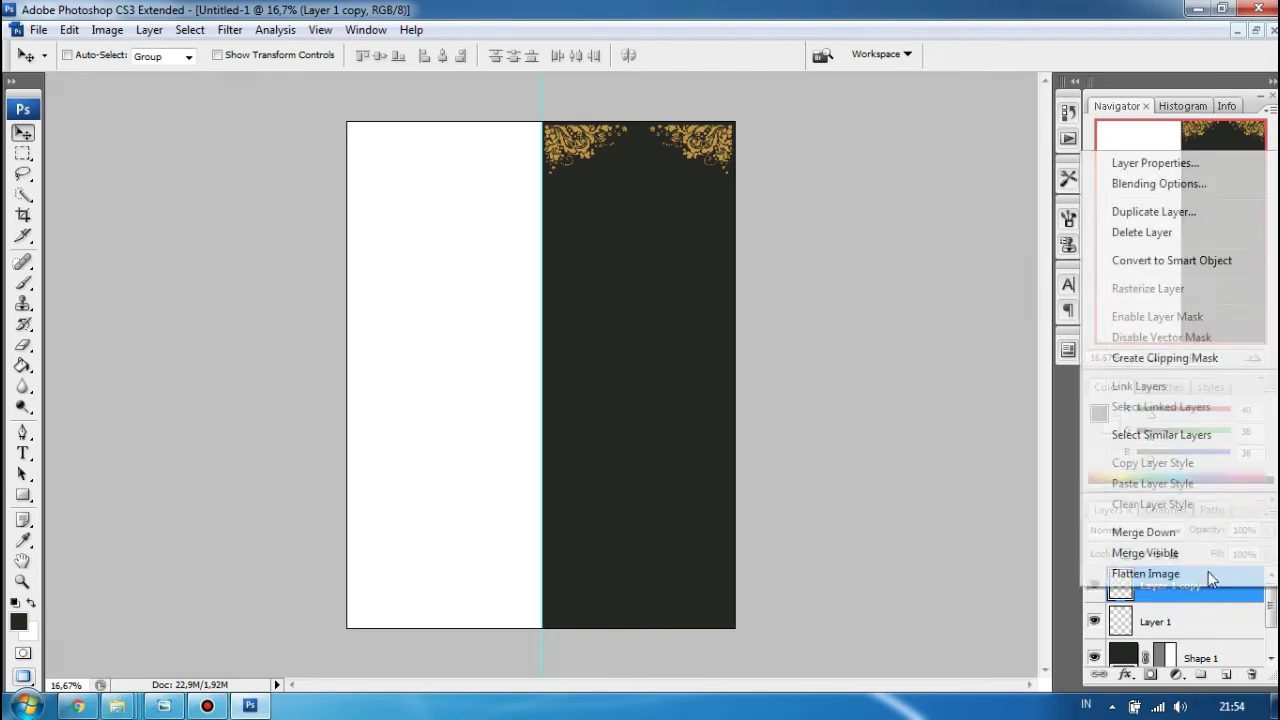
click(1153, 211)
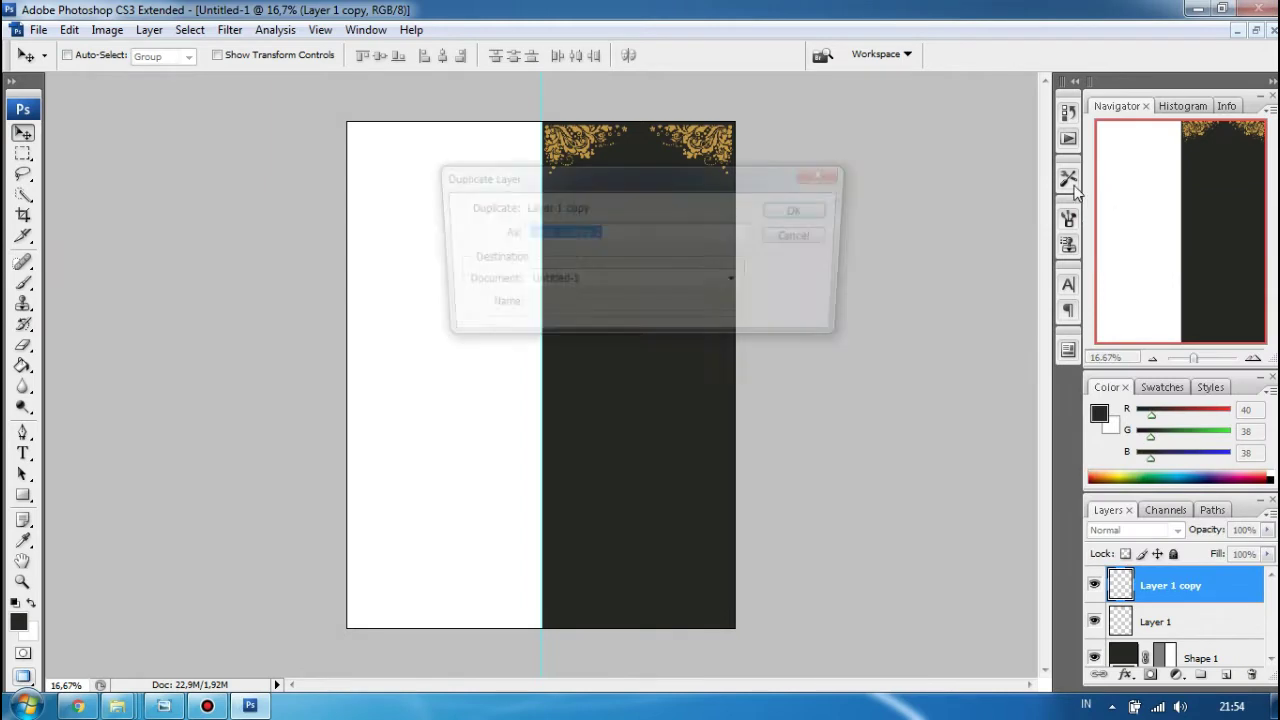
click(798, 218)
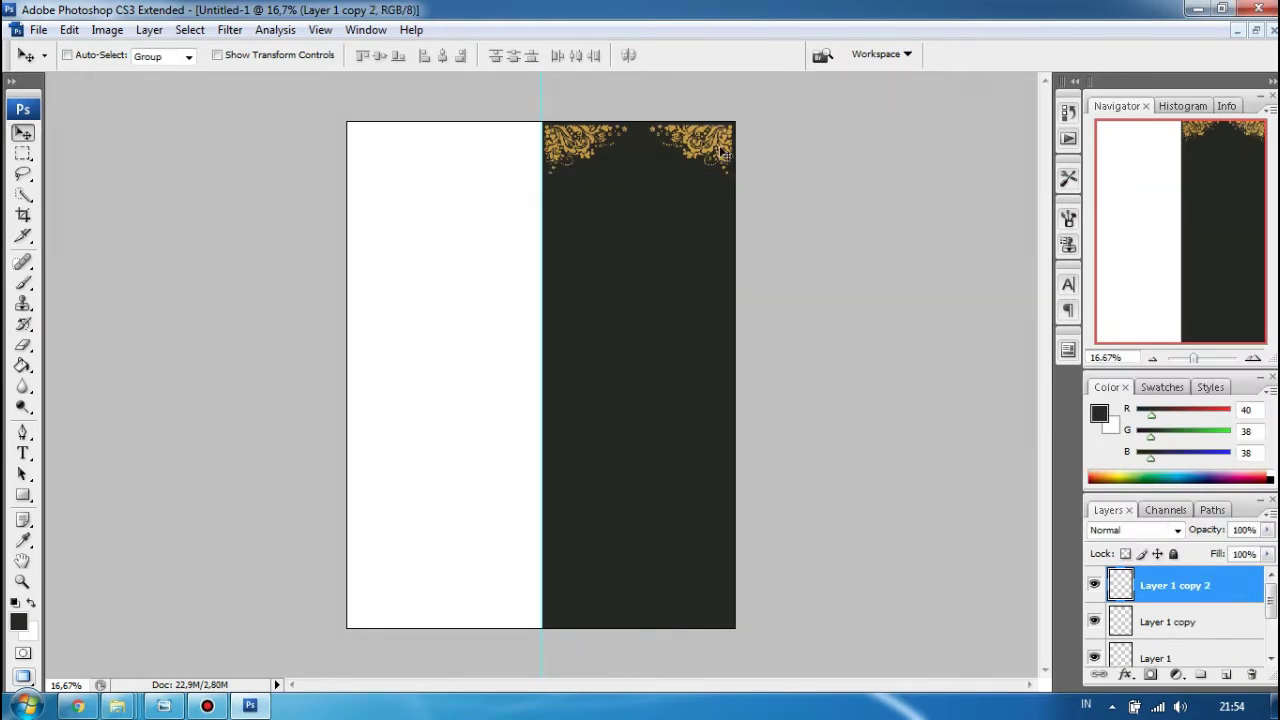
drag(722, 152, 717, 597)
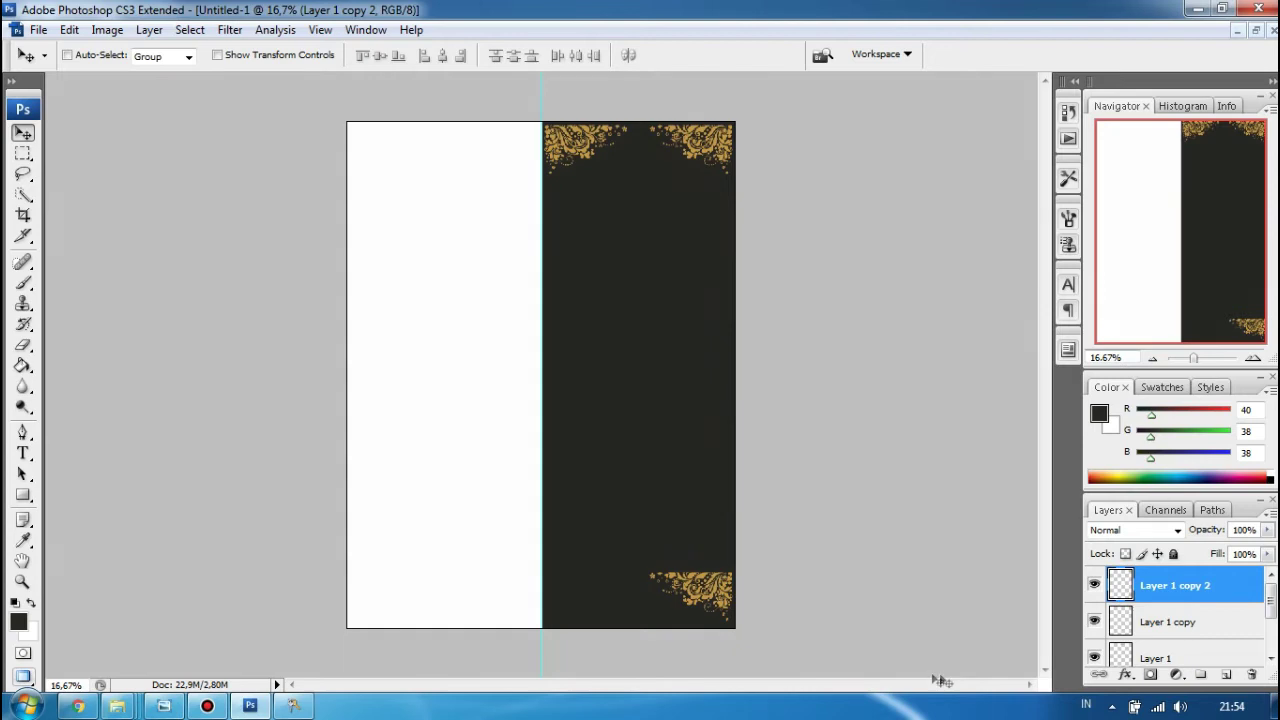
Flip the lower-right ornament vertically and move it down against the dark panel's bottom edge
key(ctrl+t)
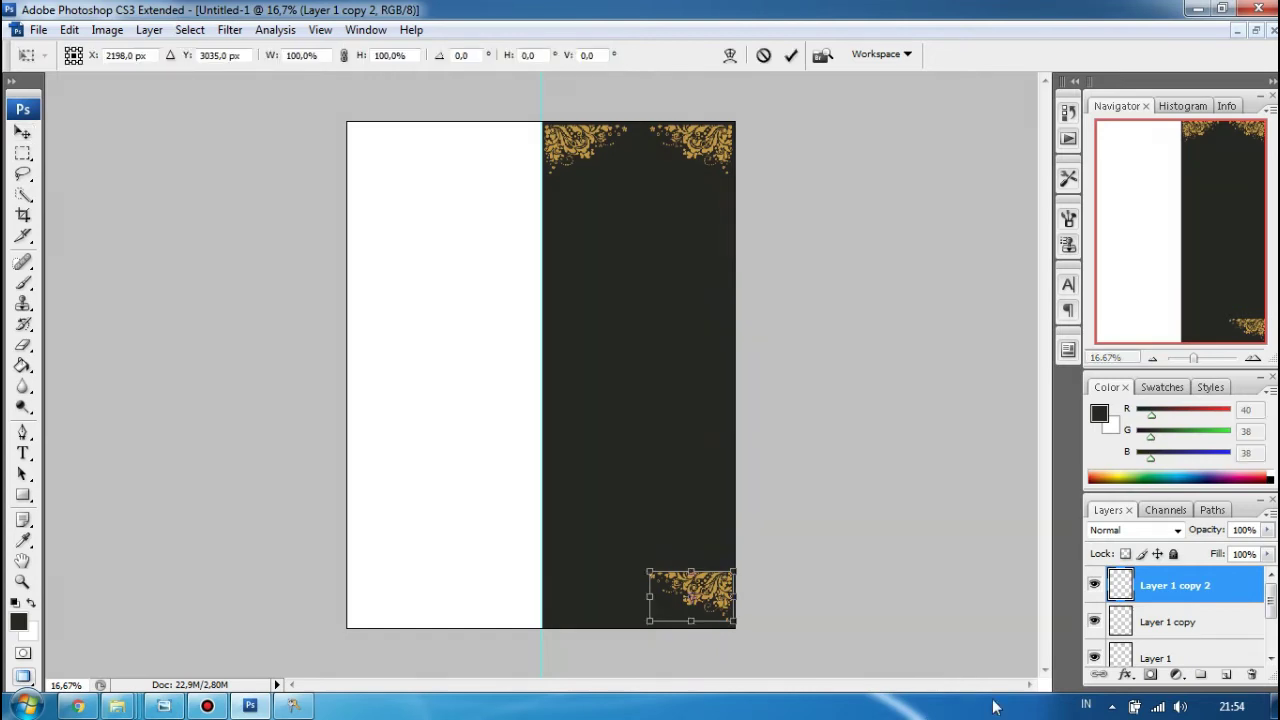
right_click(712, 610)
click(743, 597)
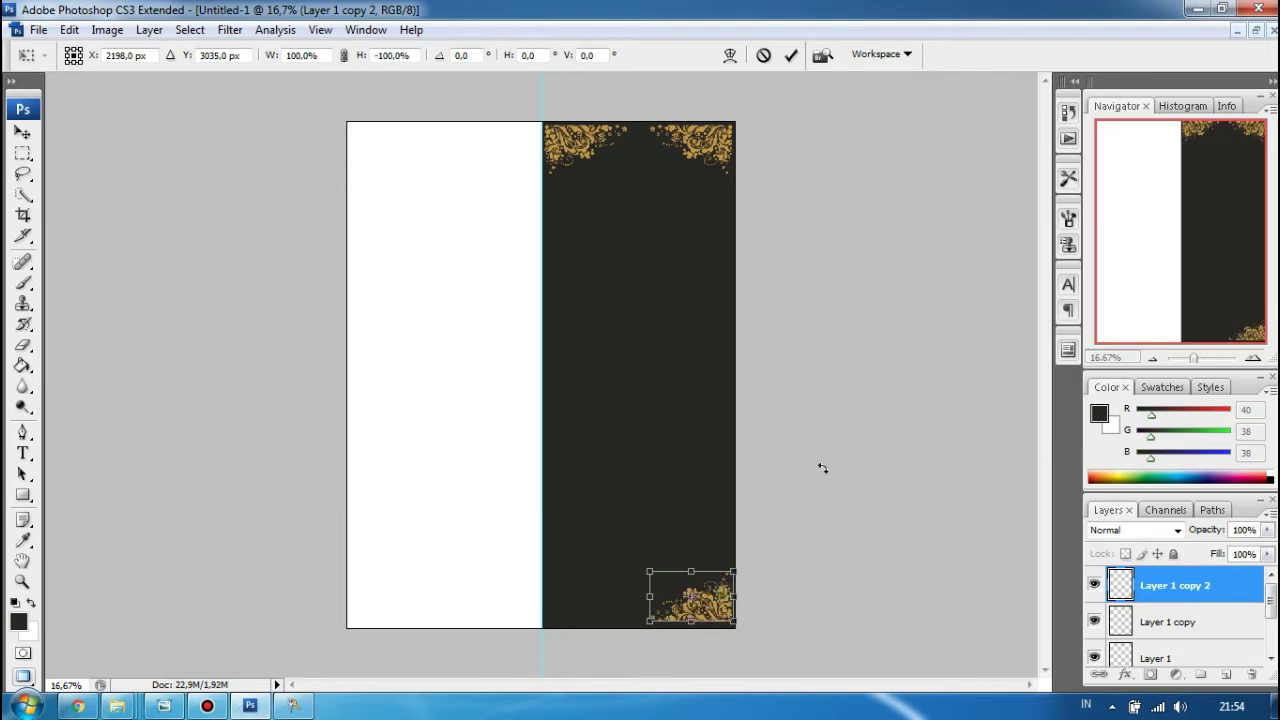
key(Return)
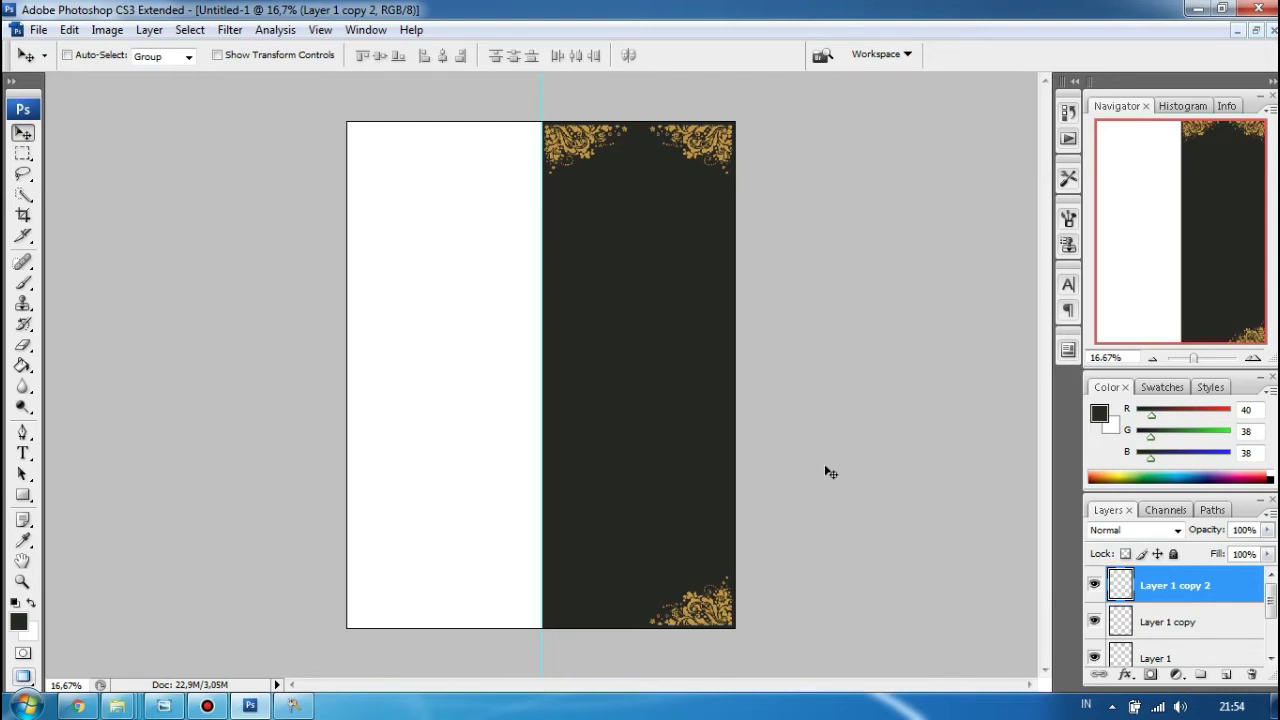
Scale the lower-right ornament down proportionally to 65%, keeping its lower-right corner in place
key(ctrl+t)
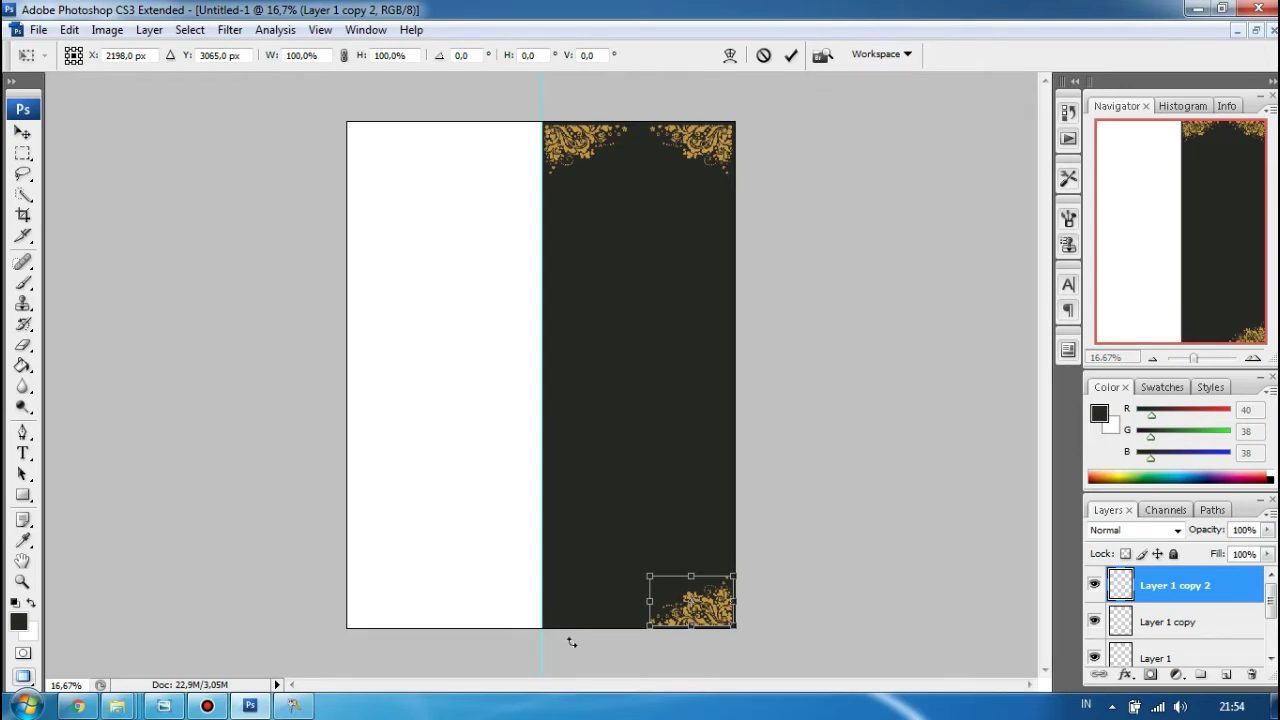
key(ctrl+plus)
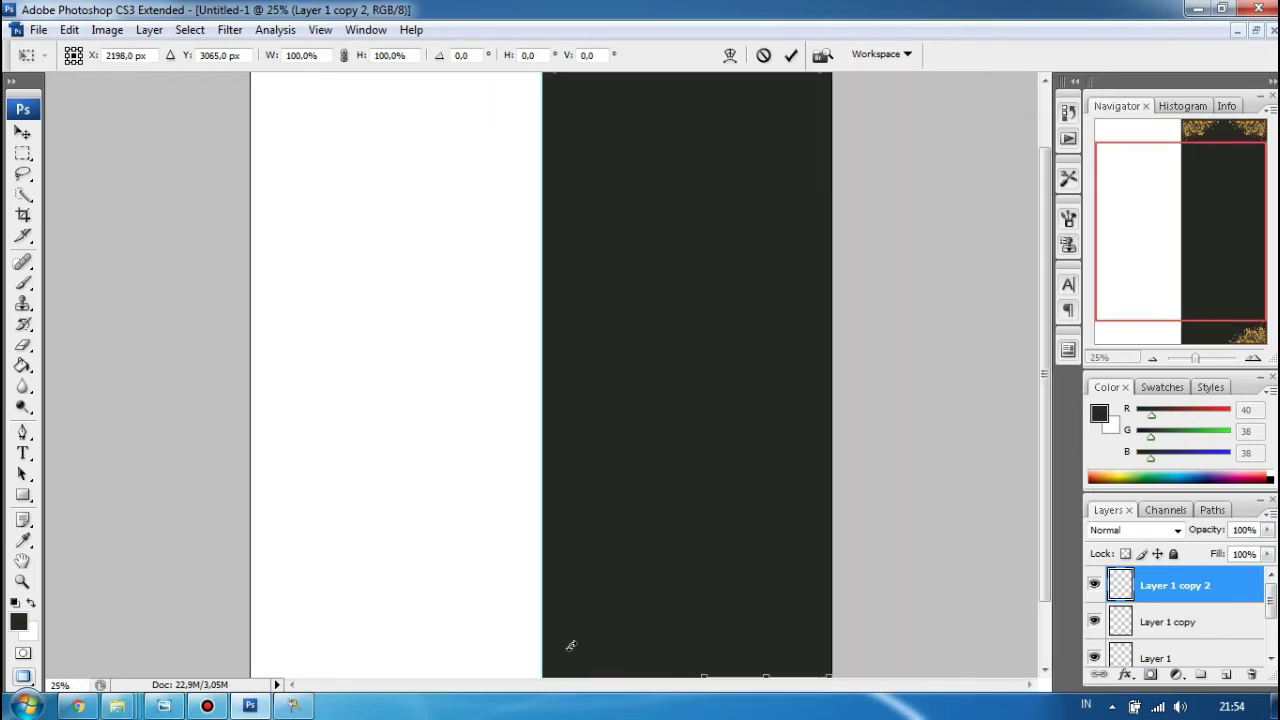
click(1049, 531)
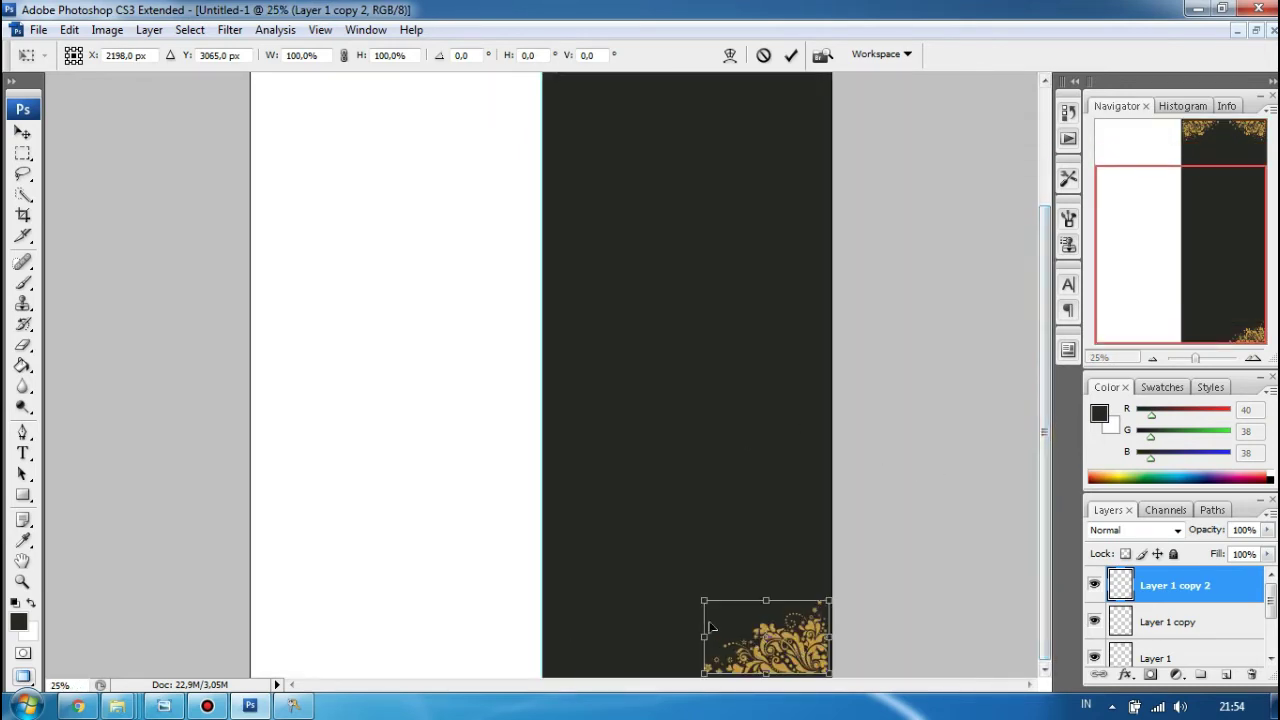
drag(704, 600, 747, 627)
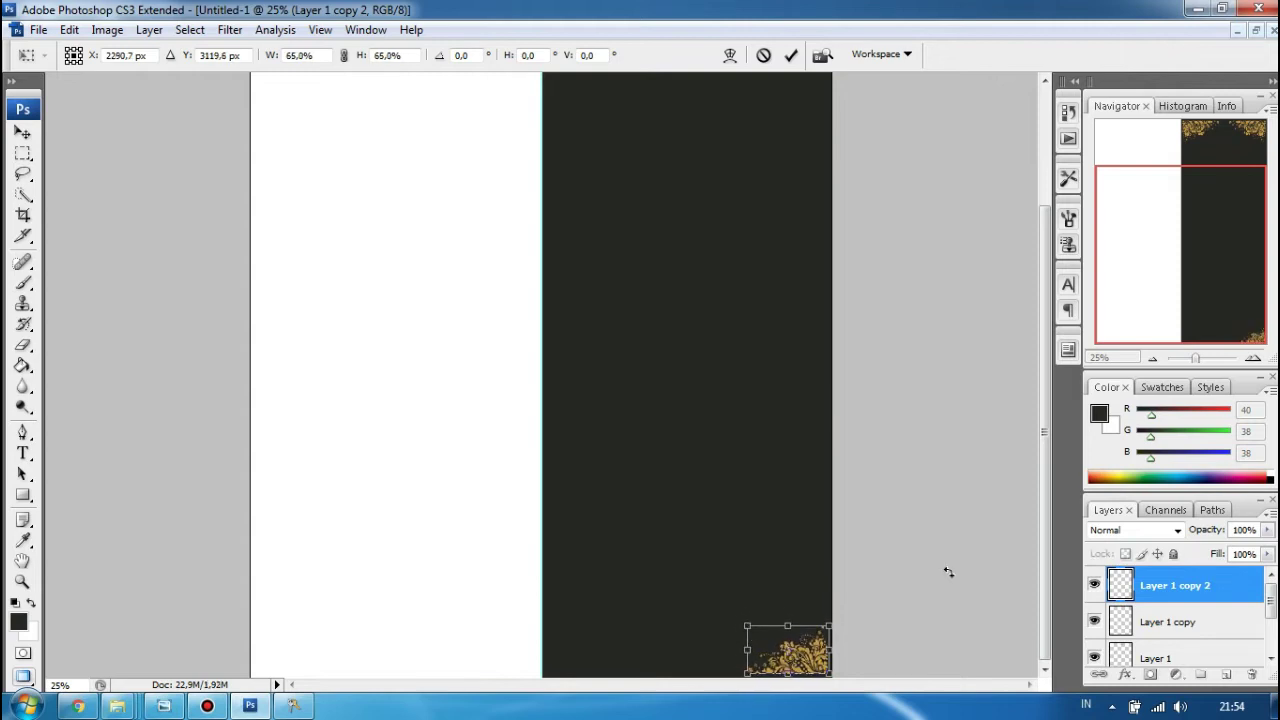
key(Return)
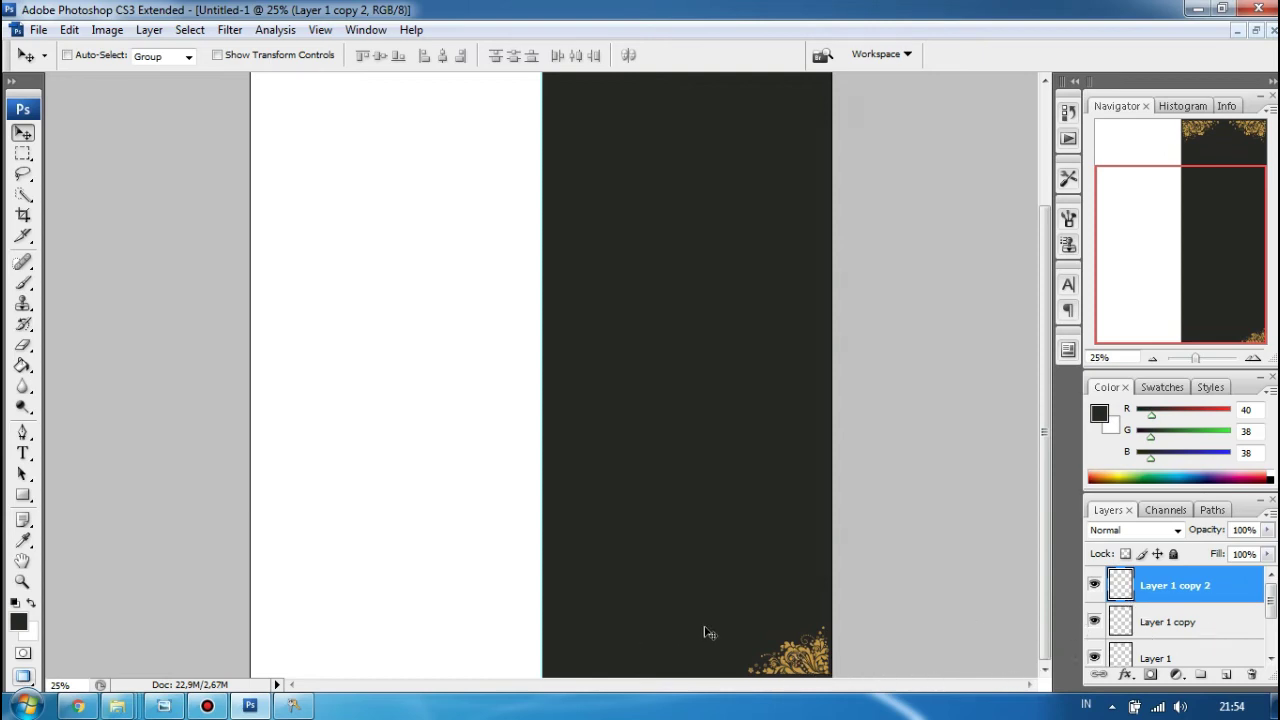
Duplicate the lower-right ornament layer and move the copy horizontally toward the dark panel's lower-left corner
right_click(1174, 588)
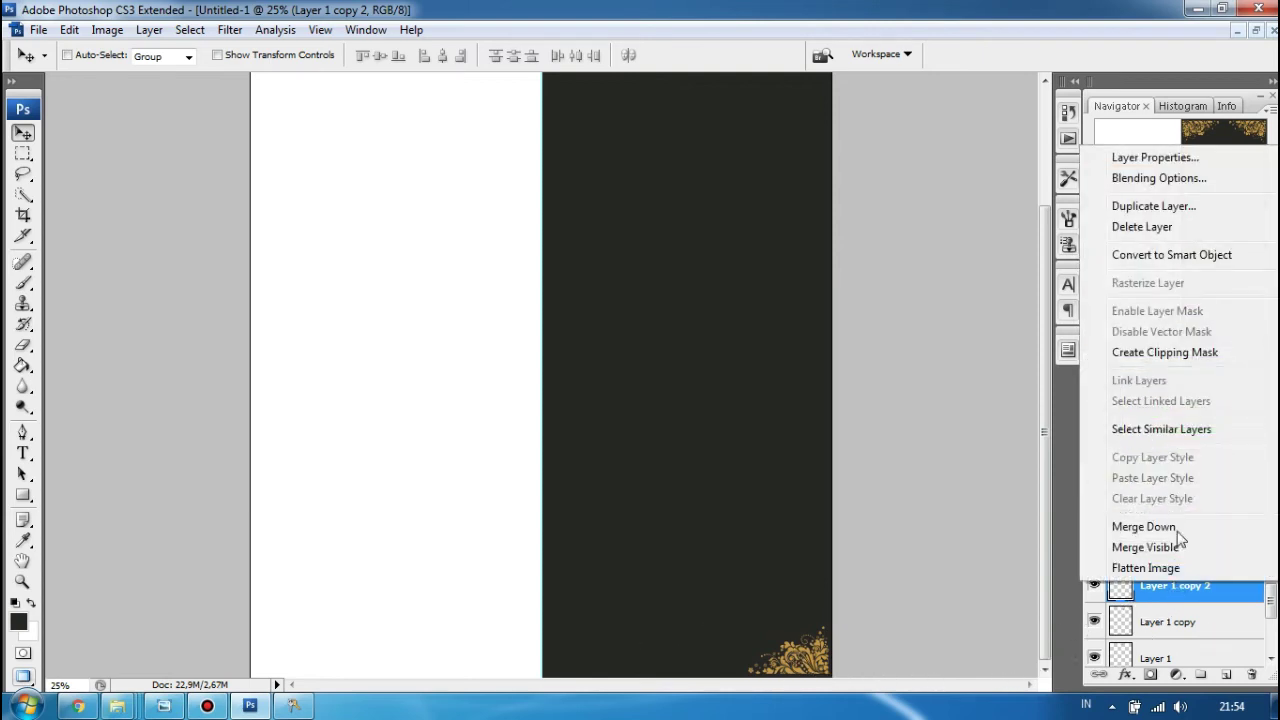
click(1150, 207)
key(Return)
key(shift+Left)
key(shift+Left)
key(shift+Left)
key(shift+Left)
key(shift+Left)
key(shift+Left)
key(shift+Left)
key(shift+Left)
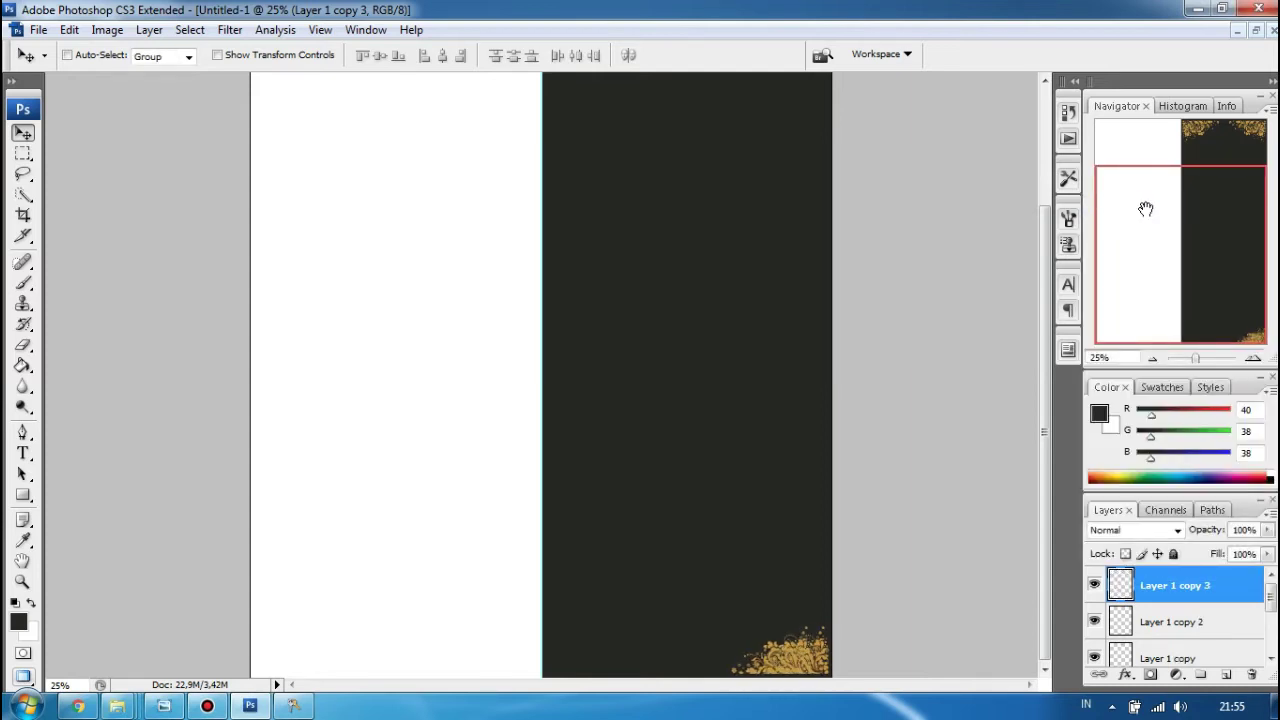
key(shift+Left)
key(shift+Left)
key(shift+Left)
key(shift+Left)
key(shift+Left)
key(shift+Left)
key(shift+Left)
key(shift+Left)
key(shift+Left)
key(shift+Left)
key(shift+Left)
key(shift+Left)
key(shift+Left)
key(shift+Left)
key(shift+Left)
key(shift+Left)
key(shift+Left)
key(shift+Left)
key(shift+Left)
key(shift+Left)
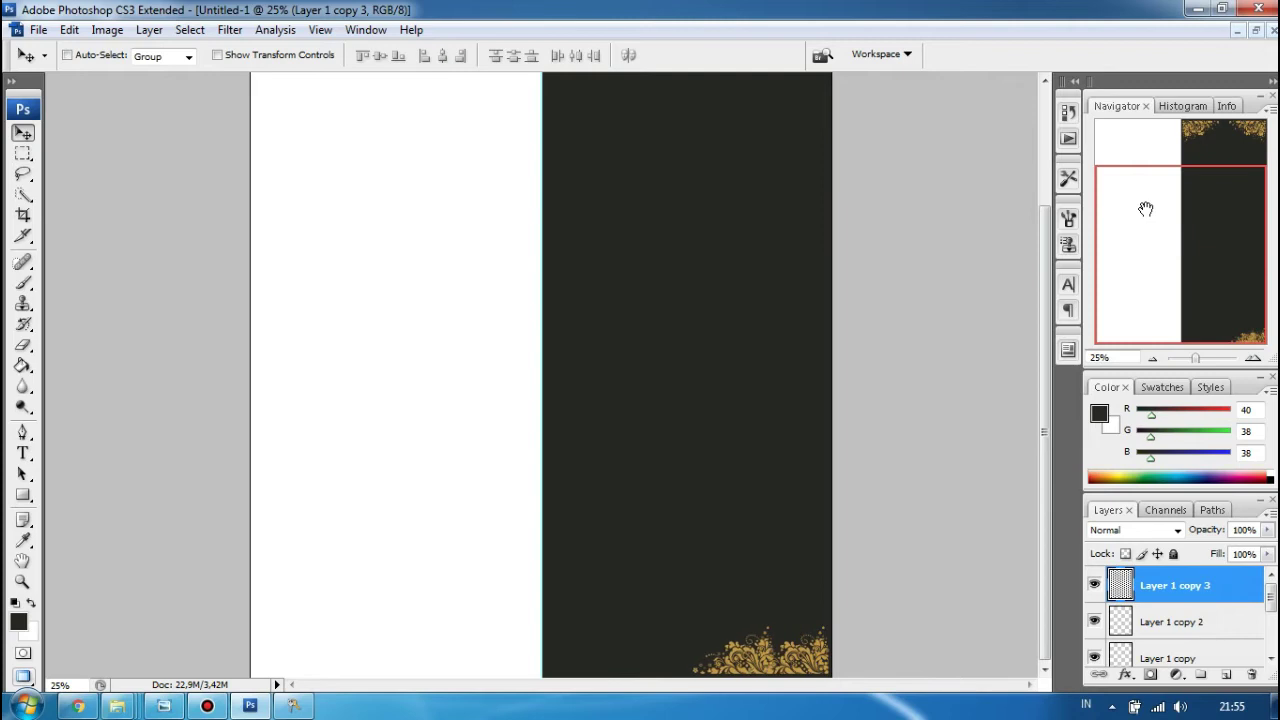
key(shift+Left)
key(shift+Left)
key(shift+Left)
key(shift+Left)
key(shift+Left)
key(shift+Left)
key(shift+Left)
key(shift+Left)
key(shift+Left)
key(shift+Left)
key(shift+Left)
key(shift+Left)
key(shift+Left)
key(shift+Left)
key(shift+Left)
key(shift+Left)
key(shift+Left)
key(shift+Left)
key(shift+Left)
key(shift+Left)
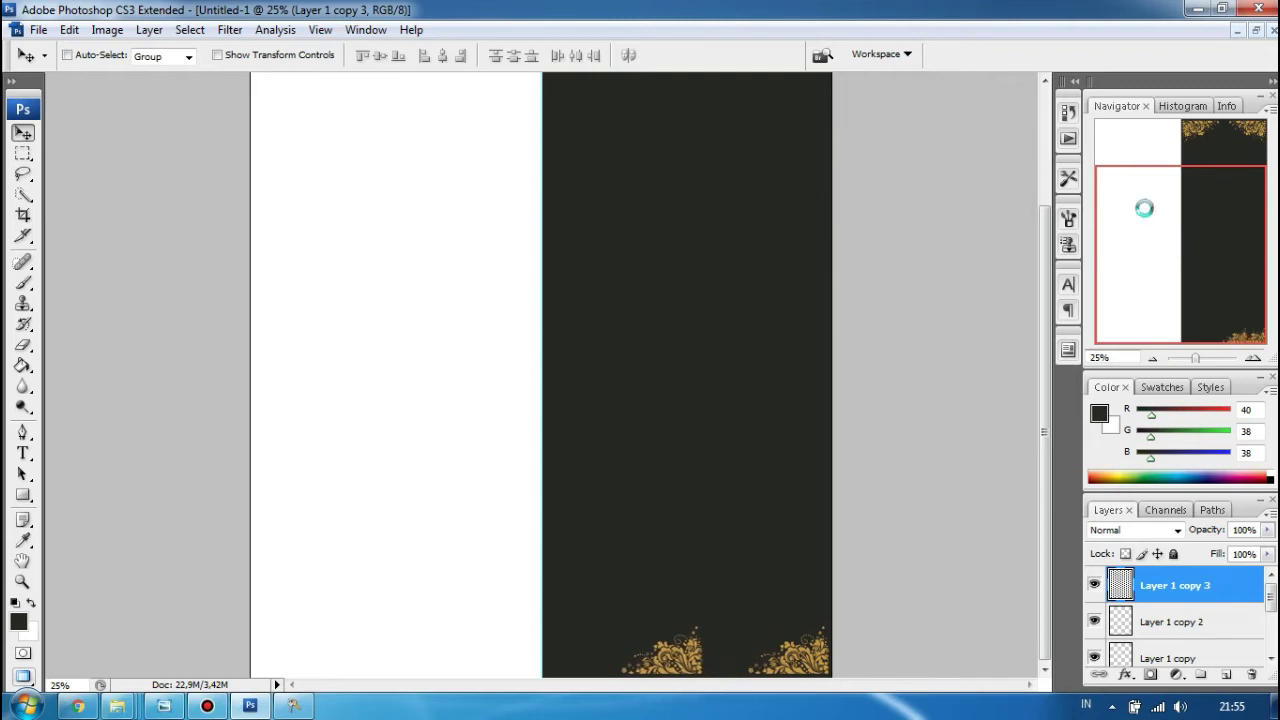
key(shift+Left)
key(shift+Left)
key(shift+Left)
key(shift+Left)
key(shift+Left)
key(shift+Left)
key(shift+Left)
key(shift+Left)
key(shift+Left)
key(shift+Left)
key(shift+Left)
key(shift+Left)
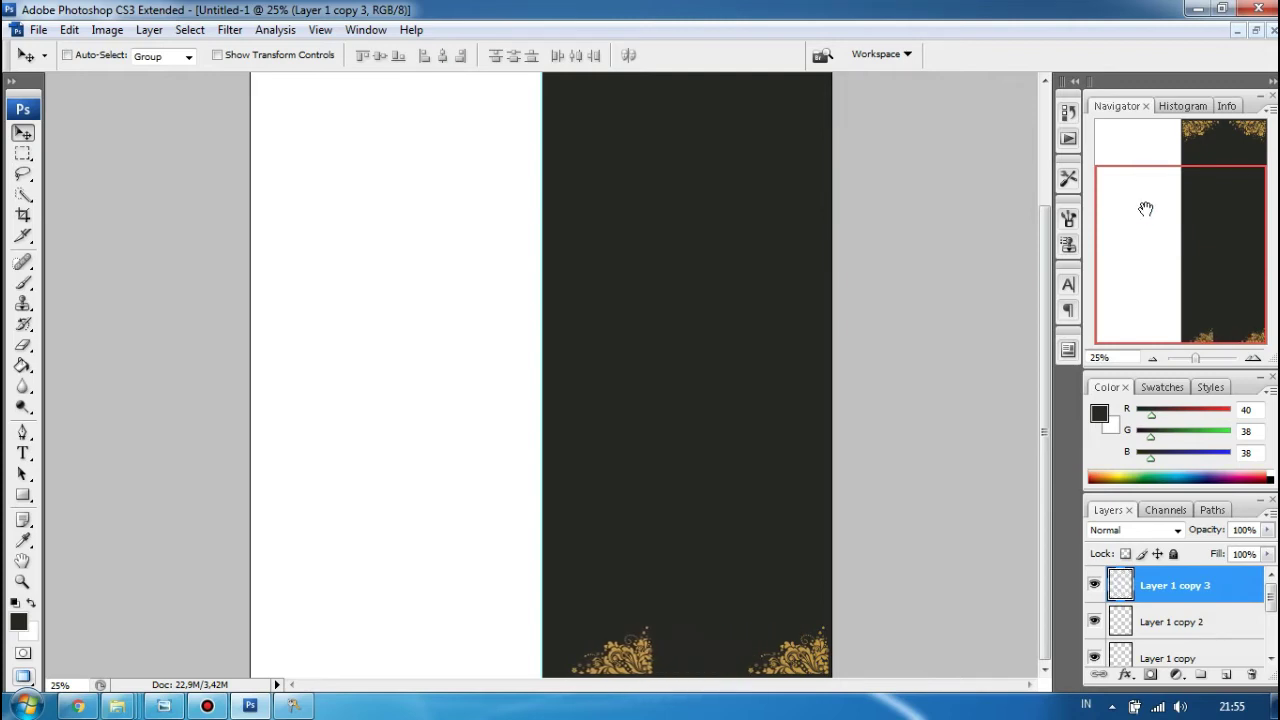
key(ctrl+t)
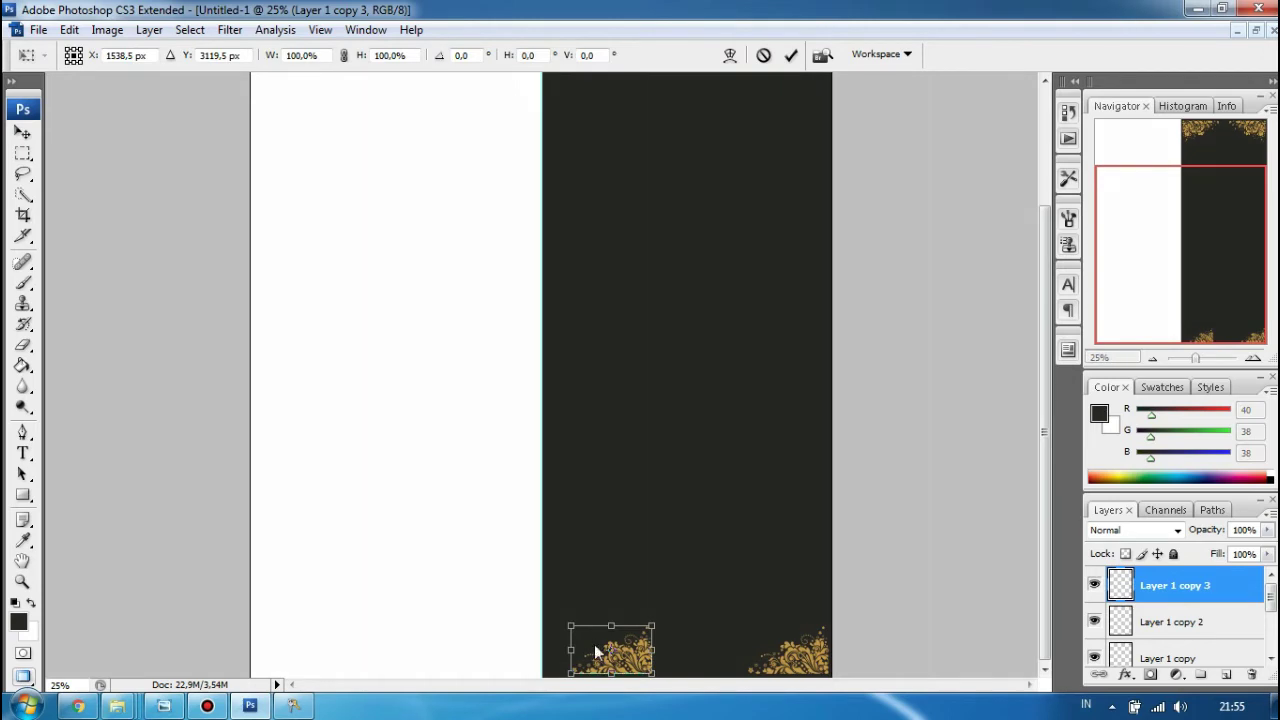
right_click(594, 644)
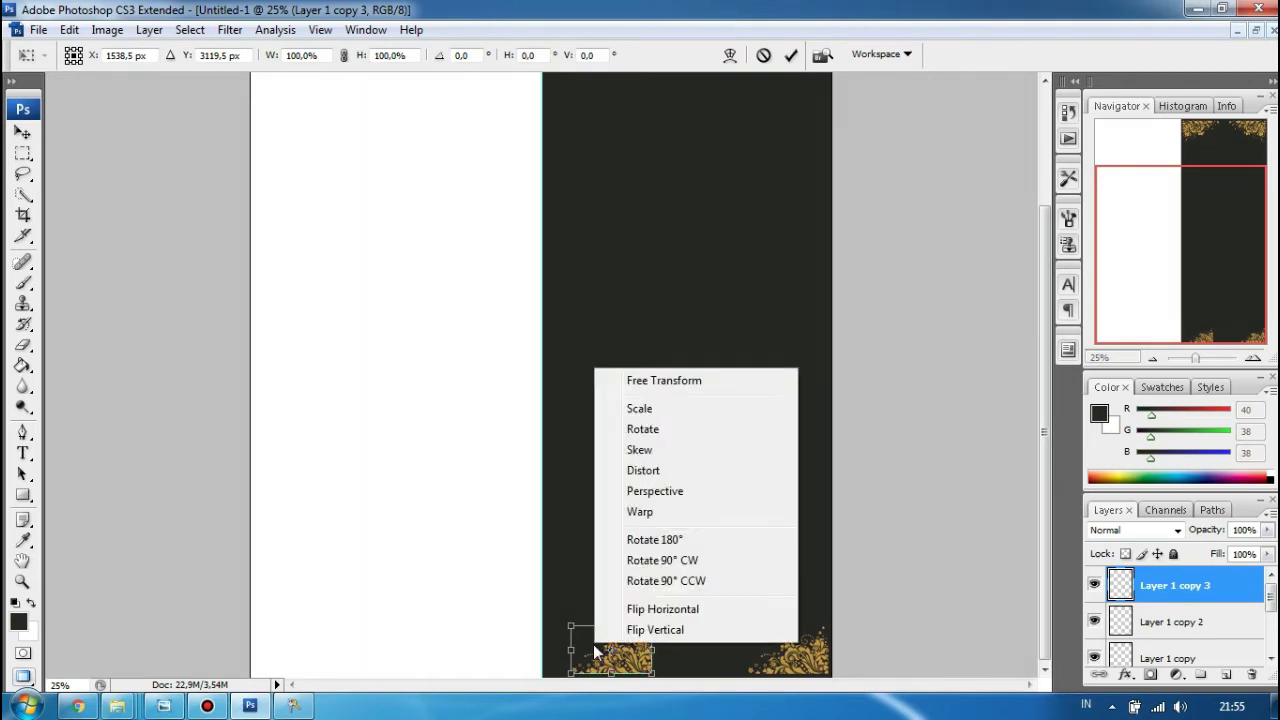
click(646, 632)
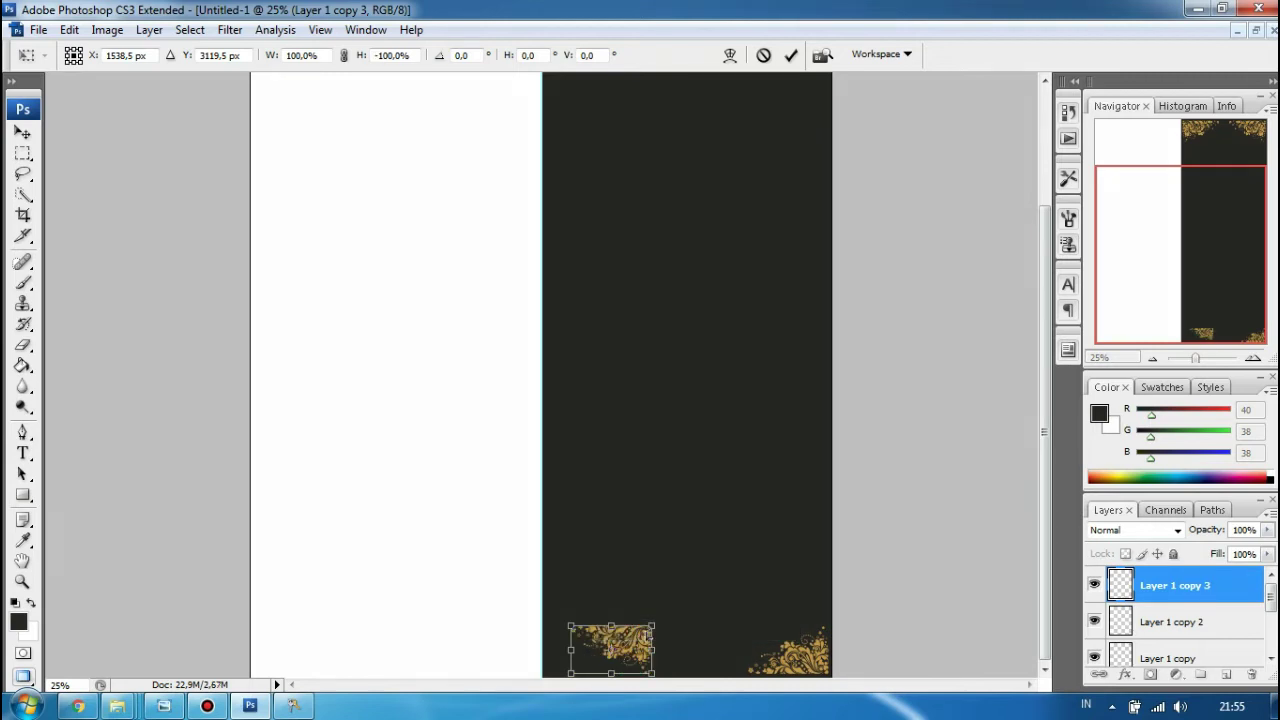
key(ctrl+z)
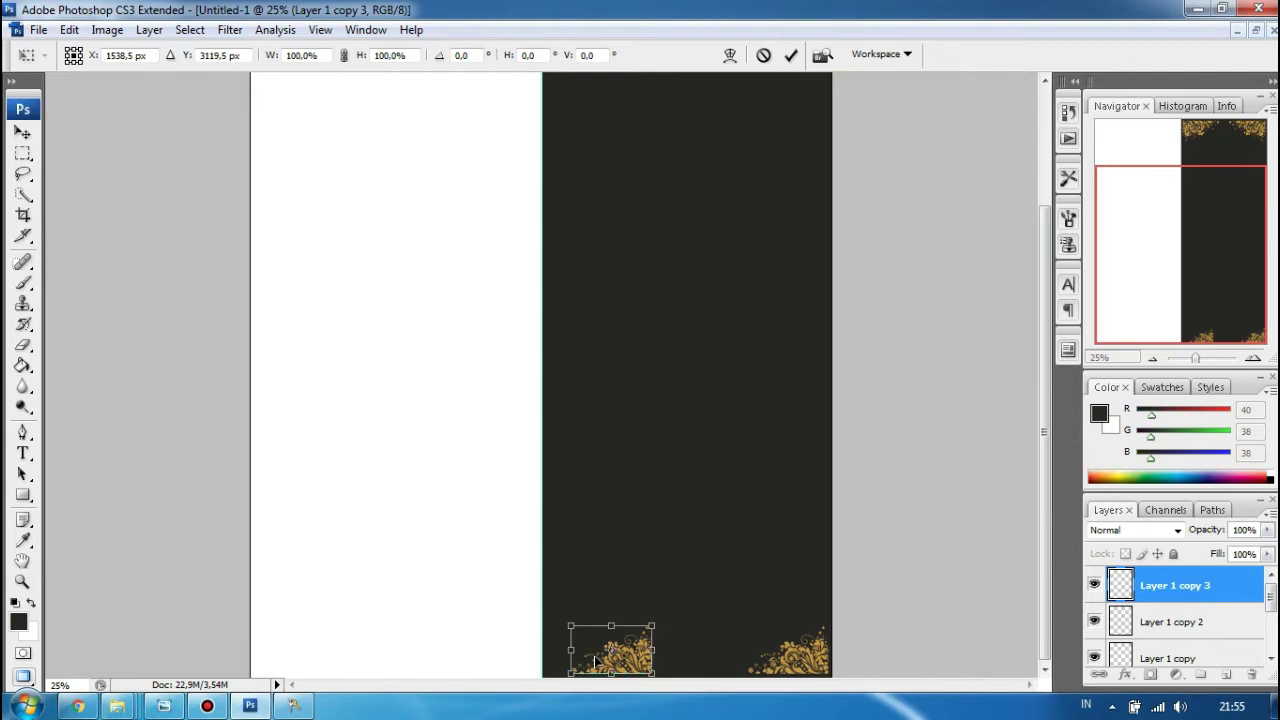
Flip the copied bottom ornament horizontally and move it into the dark panel's lower-left corner
right_click(591, 663)
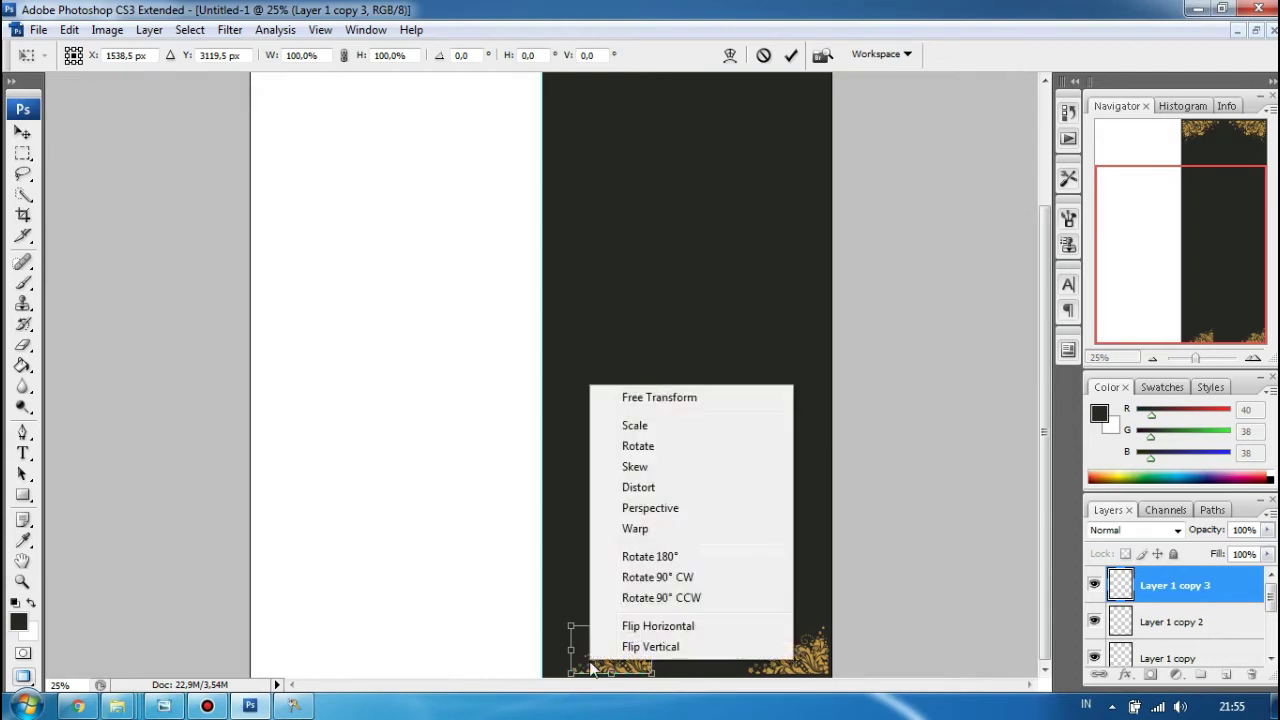
click(661, 623)
key(Left)
key(Left)
key(Left)
key(Left)
key(Left)
key(Left)
key(Left)
key(Left)
key(Left)
key(Left)
key(Left)
key(Left)
key(Left)
key(Left)
key(Left)
key(Left)
key(Left)
key(Left)
key(Left)
key(Left)
key(Left)
key(Left)
key(Left)
key(Left)
key(Left)
key(Left)
key(Left)
key(Left)
key(Left)
key(Left)
key(Left)
key(Left)
key(Left)
key(Left)
key(Left)
key(Left)
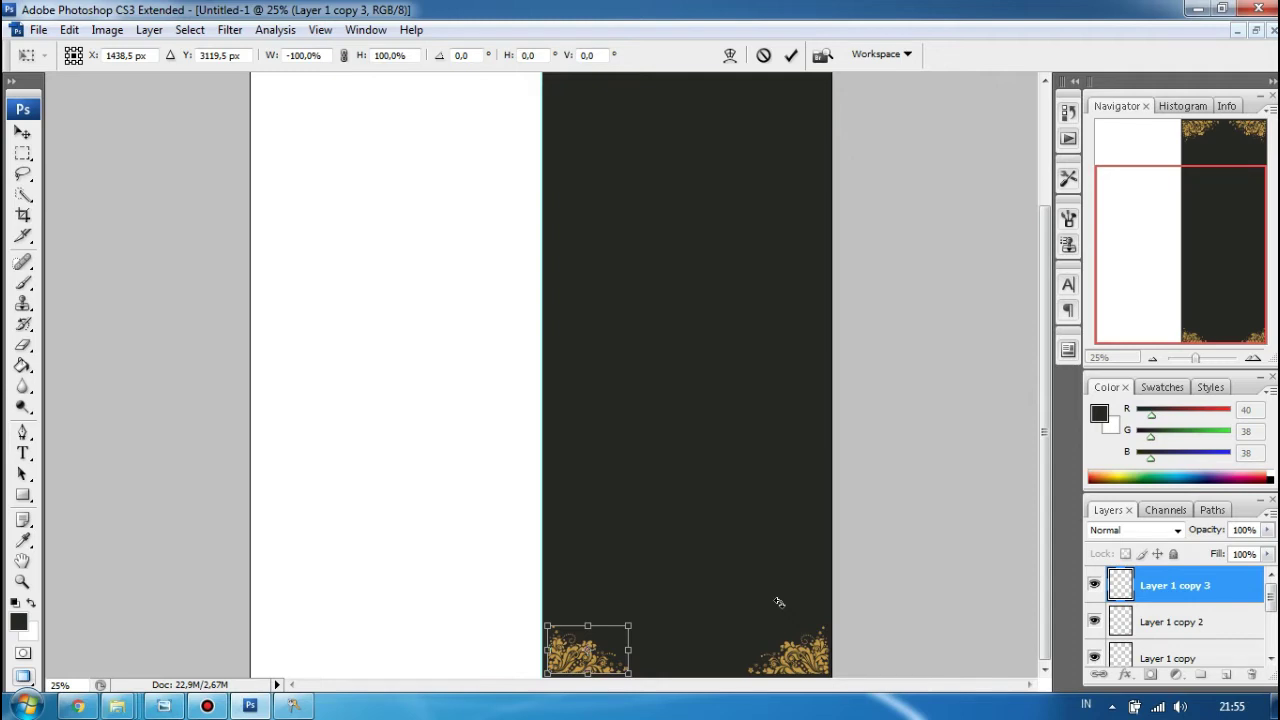
key(Return)
key(Left)
key(Left)
key(Left)
key(Left)
key(Left)
key(Left)
key(Left)
key(Left)
key(Left)
key(Left)
key(Left)
key(Left)
key(Left)
key(Left)
key(Left)
key(Left)
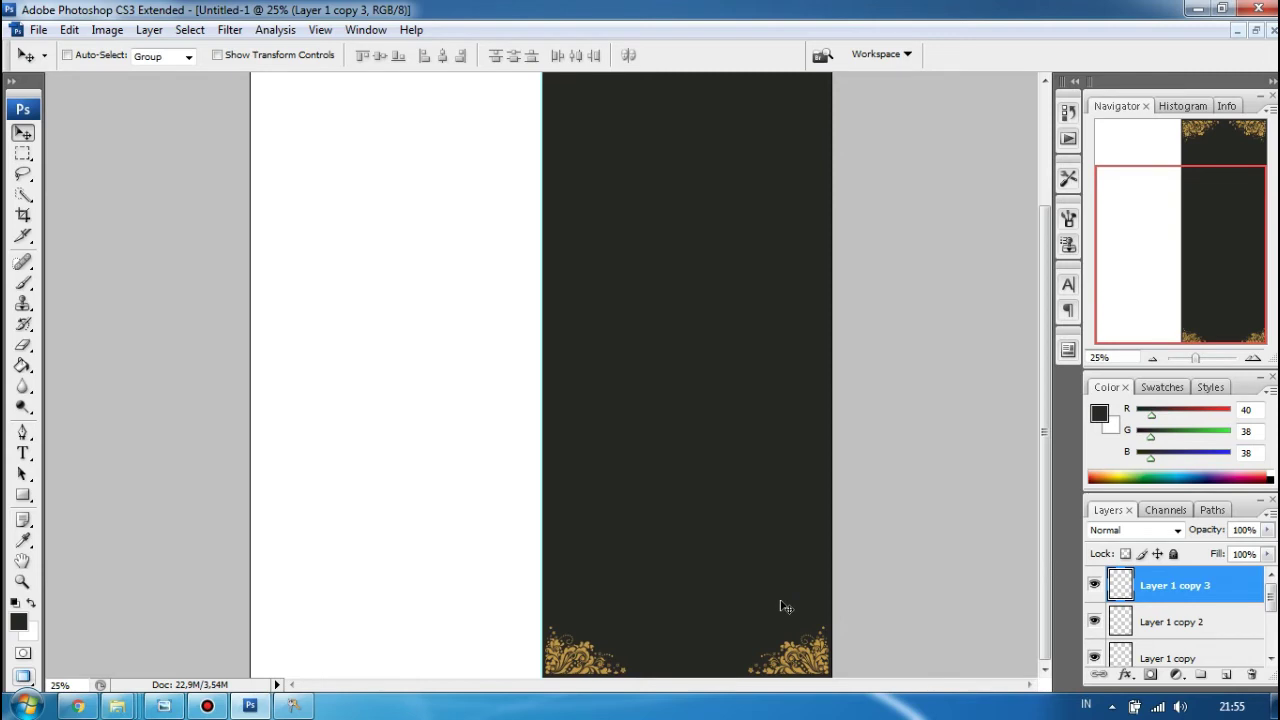
Compare the whole layout with the reference invitation image in Windows Photo Viewer, then return to Photoshop
key(ctrl+minus)
key(ctrl+minus)
key(ctrl+plus)
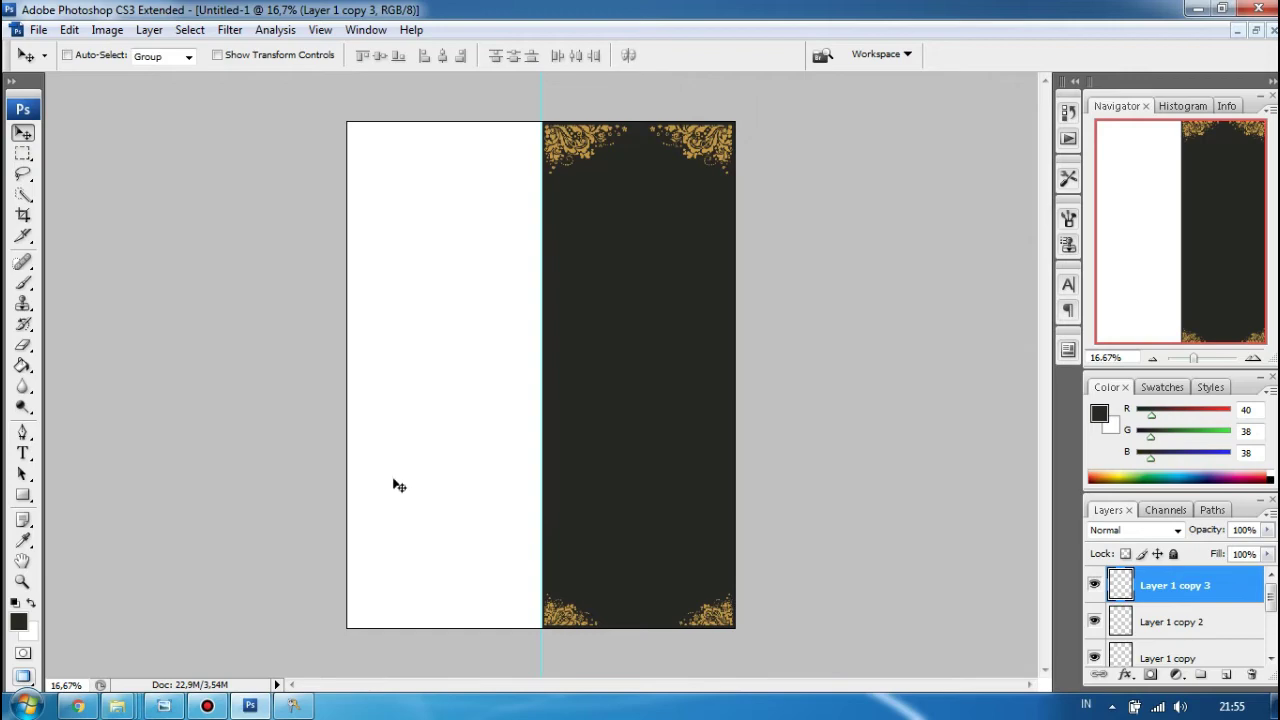
click(164, 707)
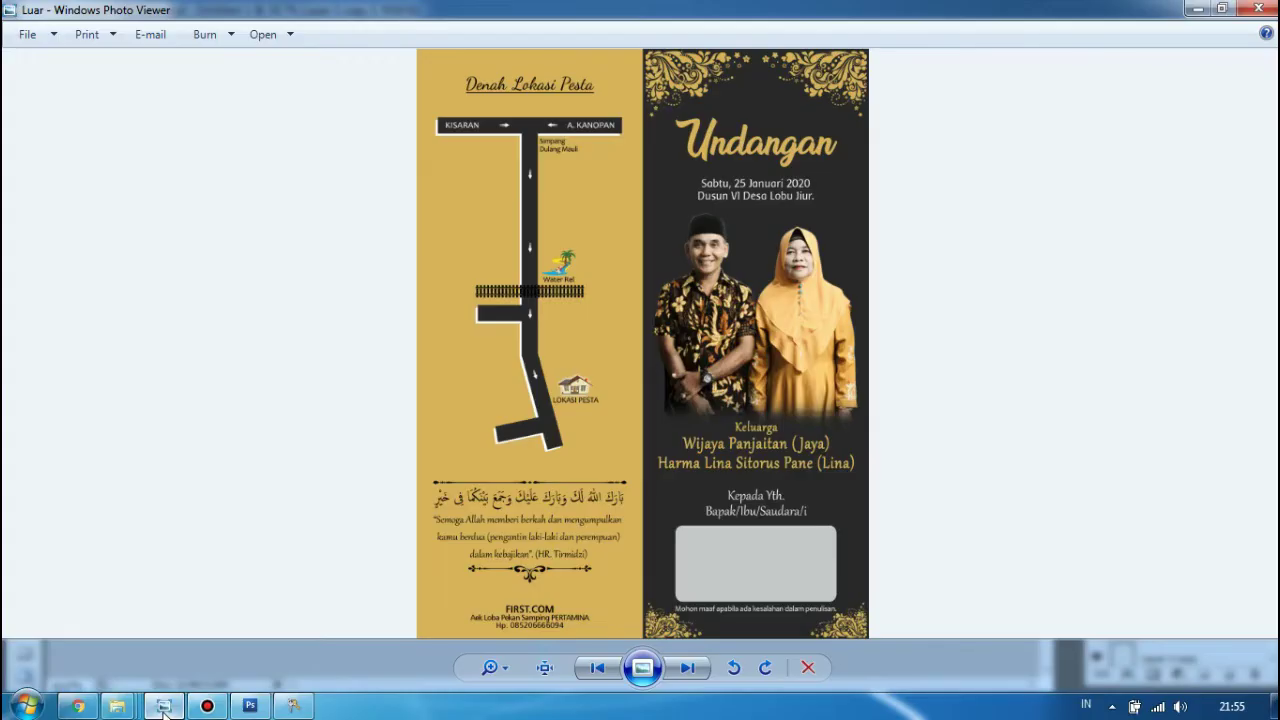
click(164, 707)
click(164, 707)
click(164, 707)
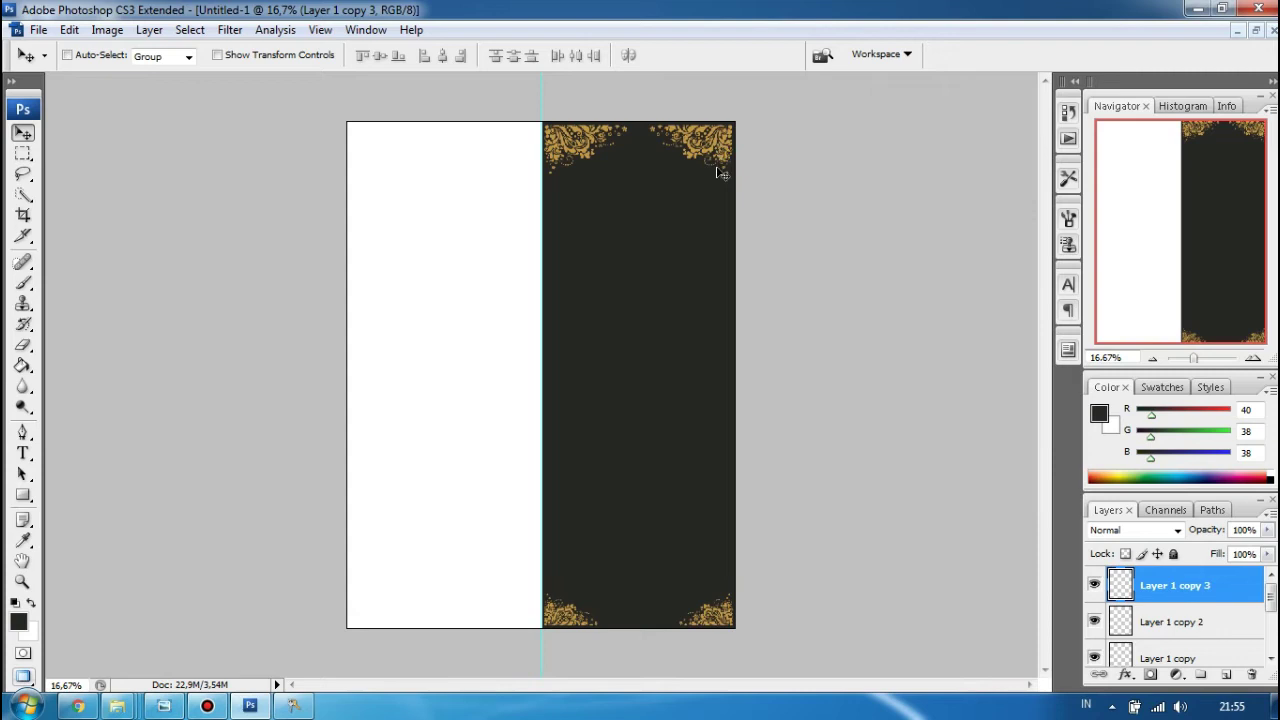
Set the foreground color for the Rectangle tool to gold c49845, sampled from the upper-left ornament
click(28, 502)
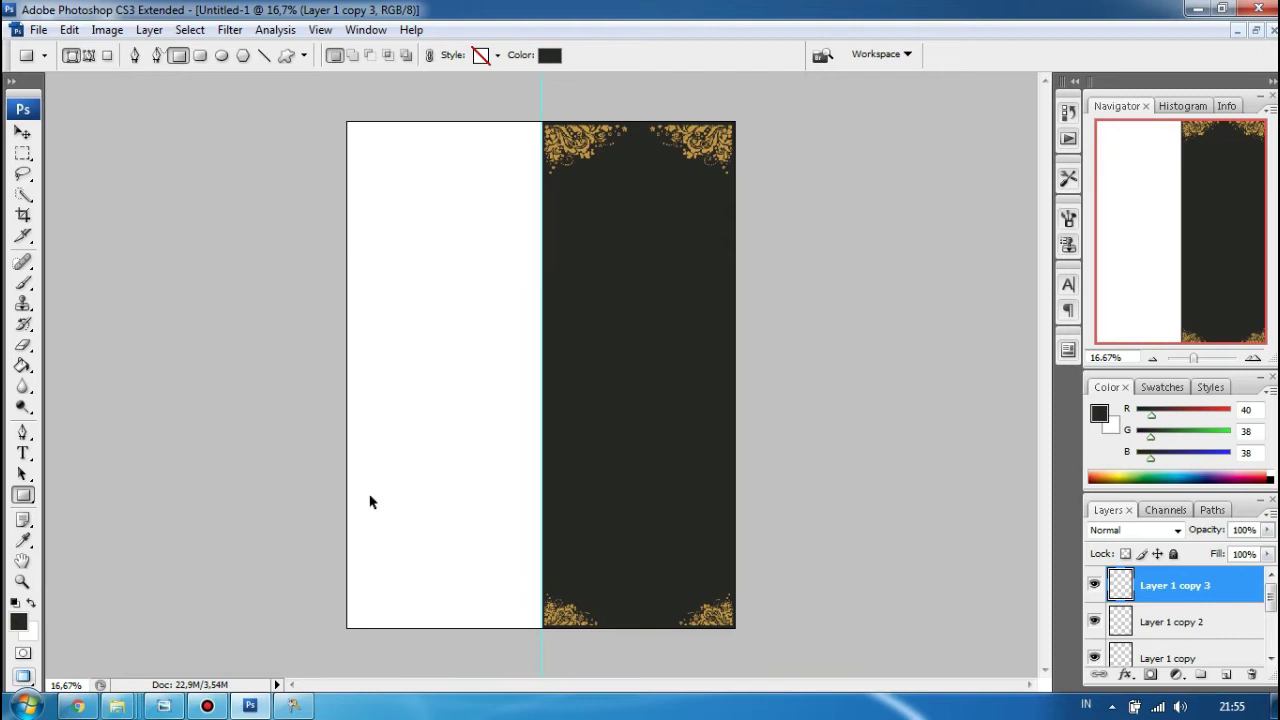
key(ctrl+plus)
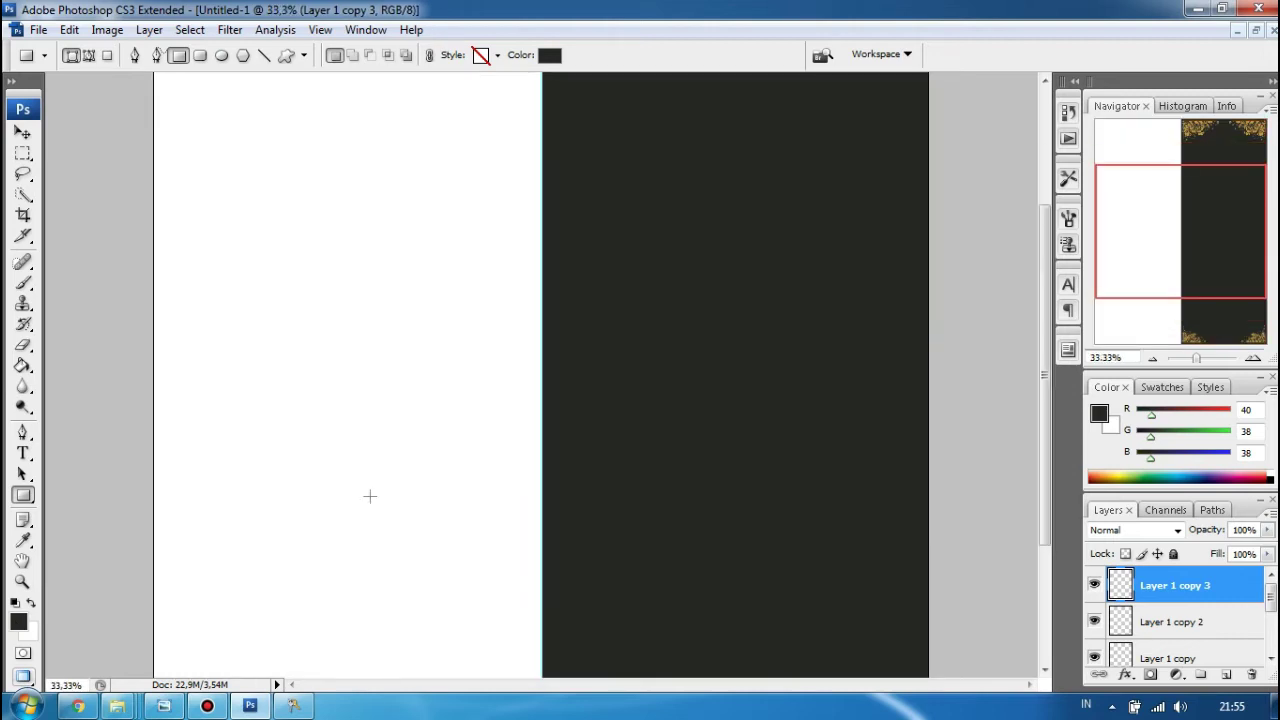
drag(1048, 486, 1050, 370)
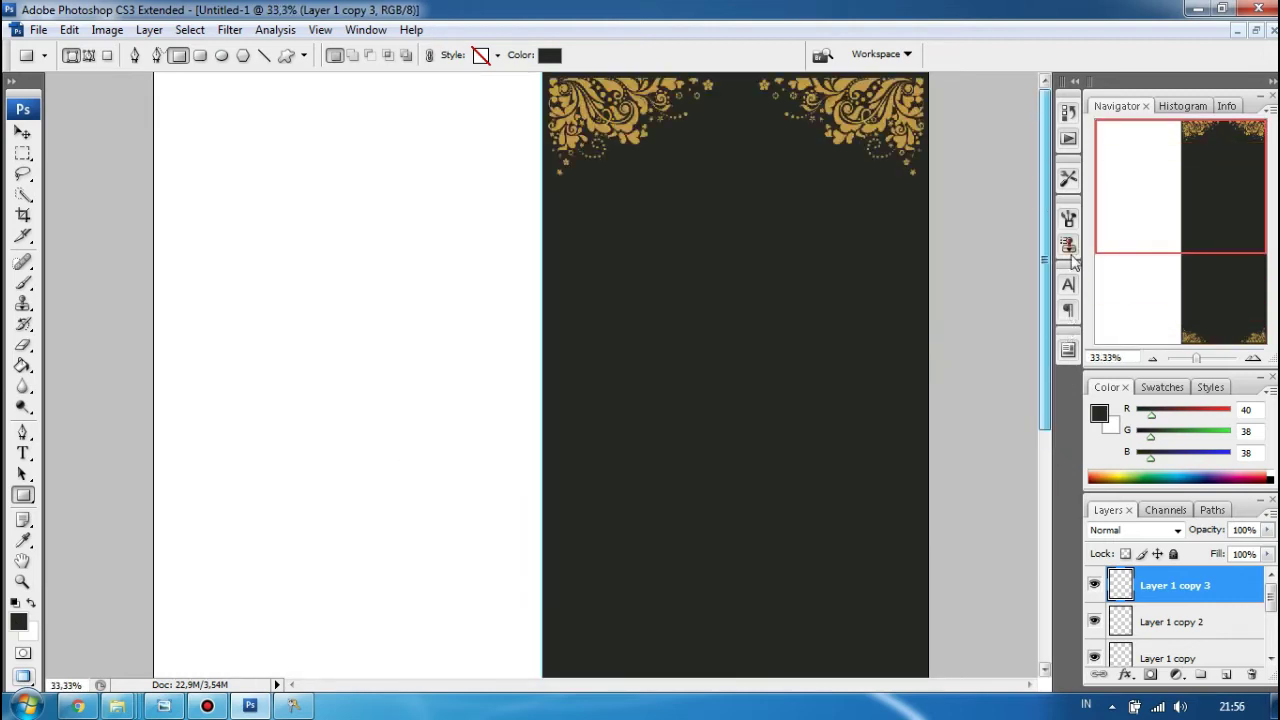
click(20, 623)
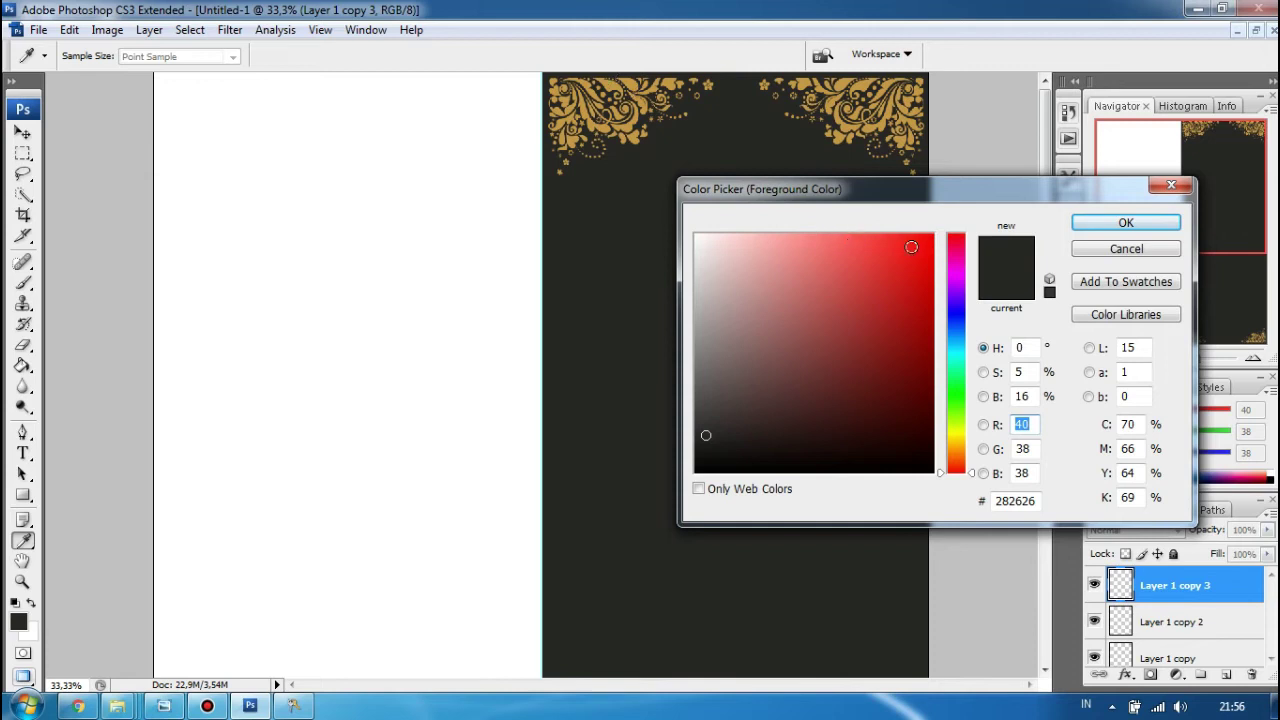
click(616, 79)
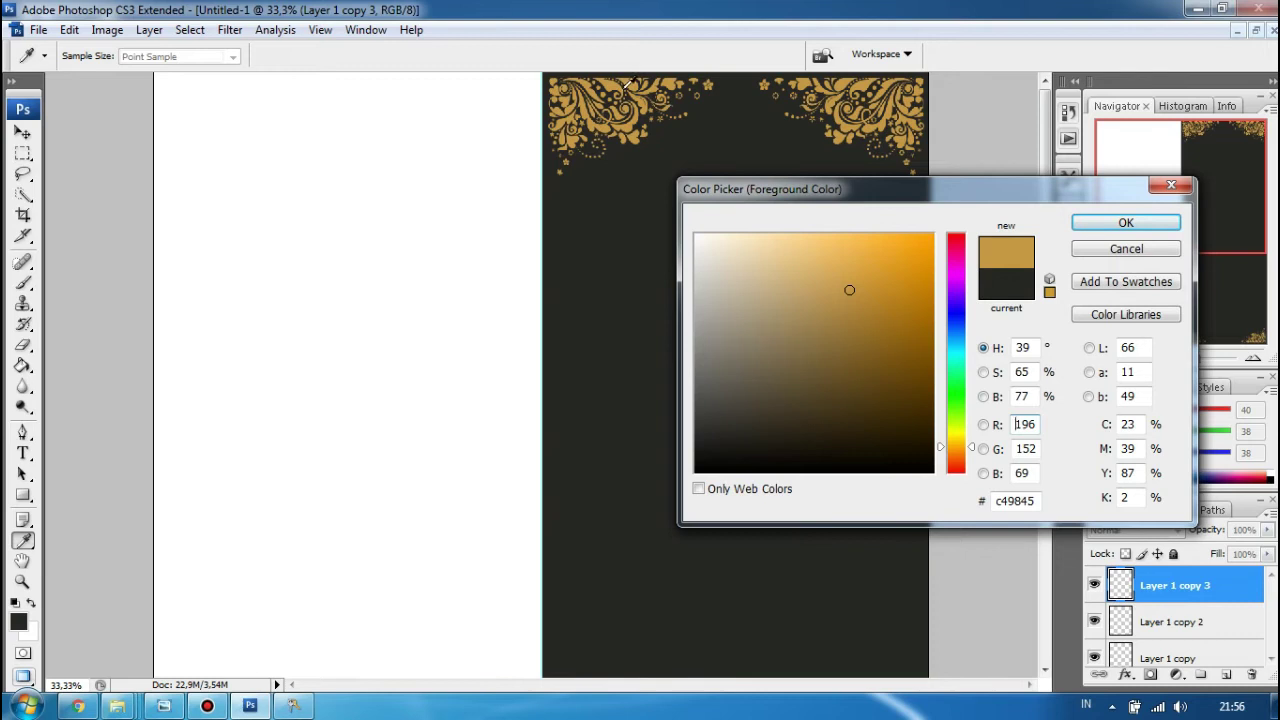
click(1090, 225)
key(u)
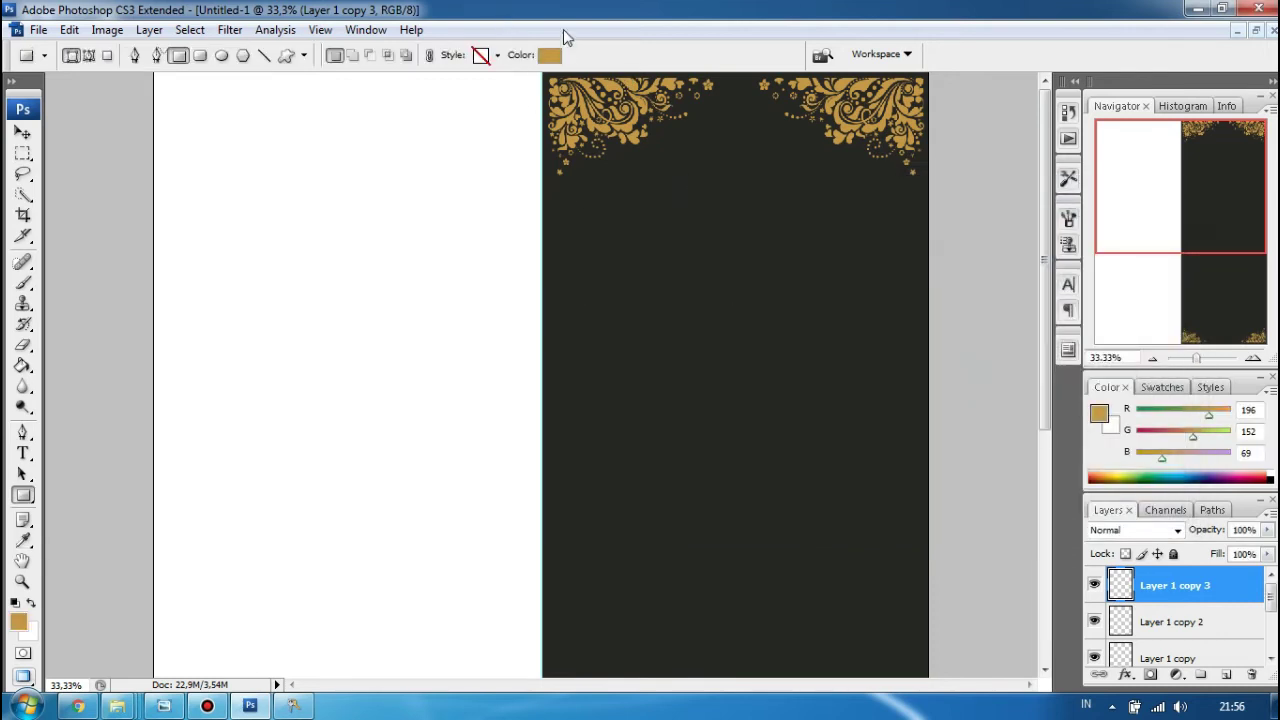
Draw a gold rectangle above the Shape 1 layer, covering the whole white panel up to the center guide
key(ctrl+minus)
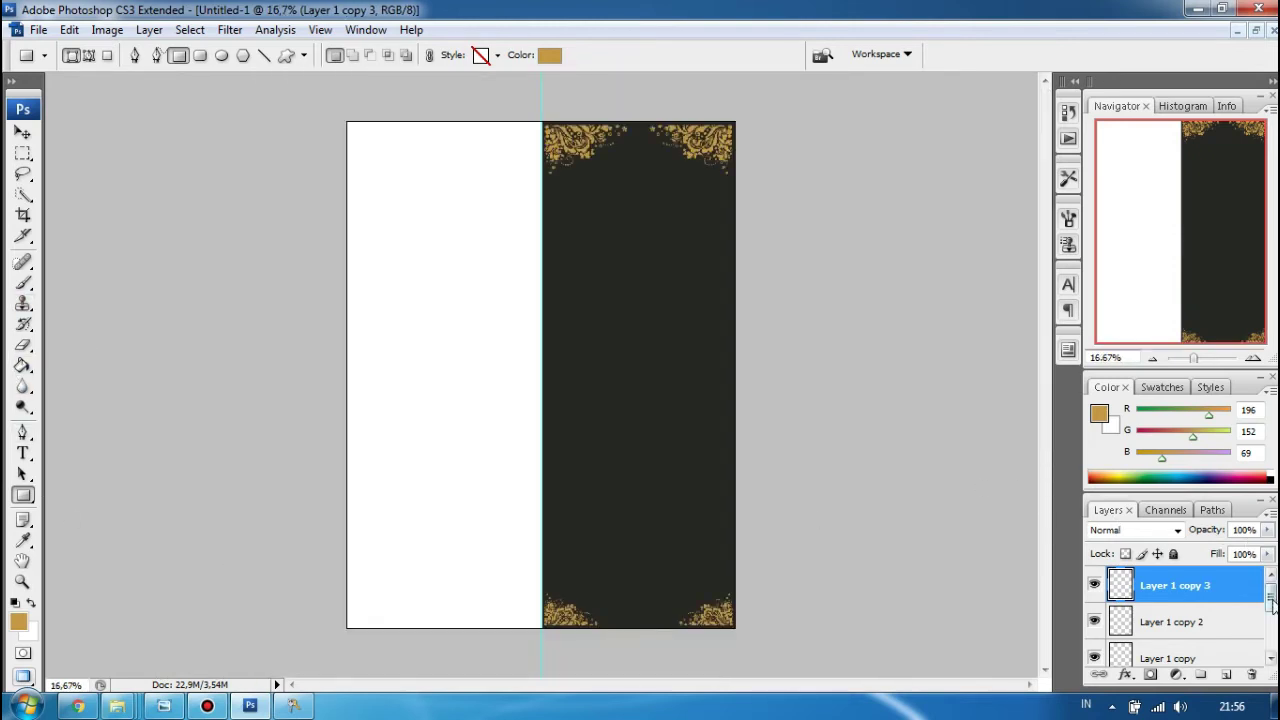
drag(1273, 602, 1273, 657)
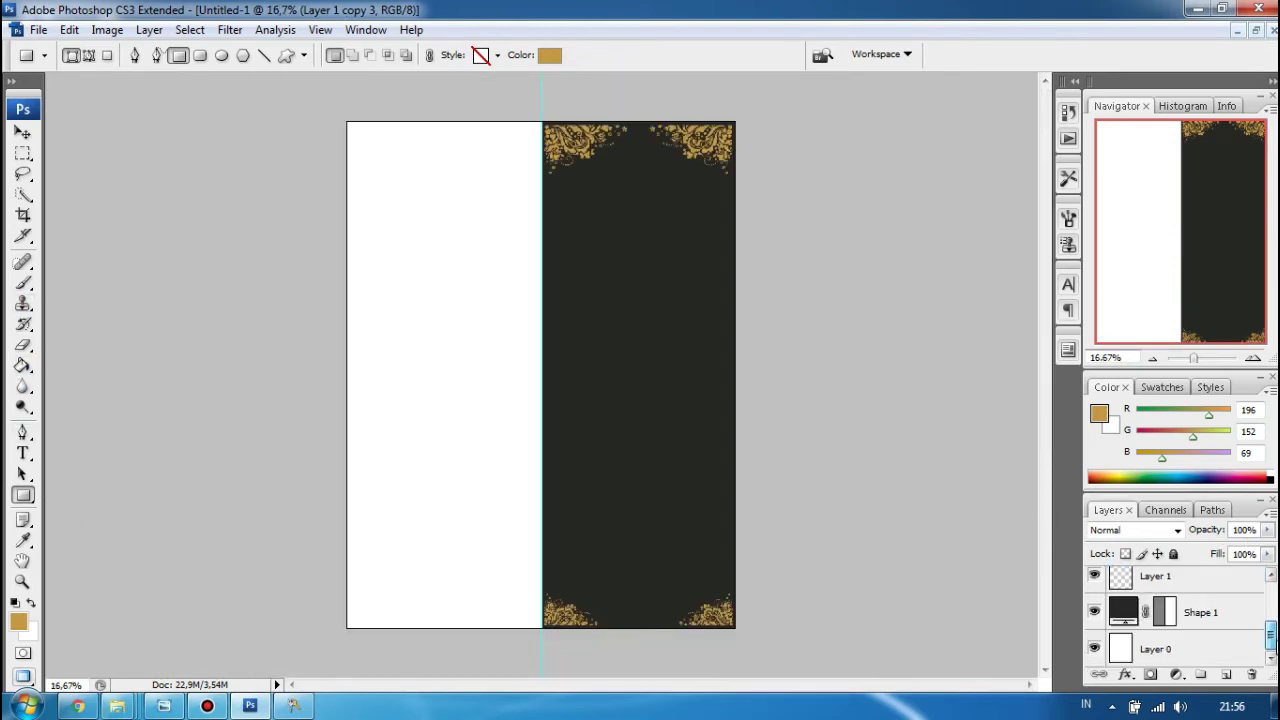
click(1198, 622)
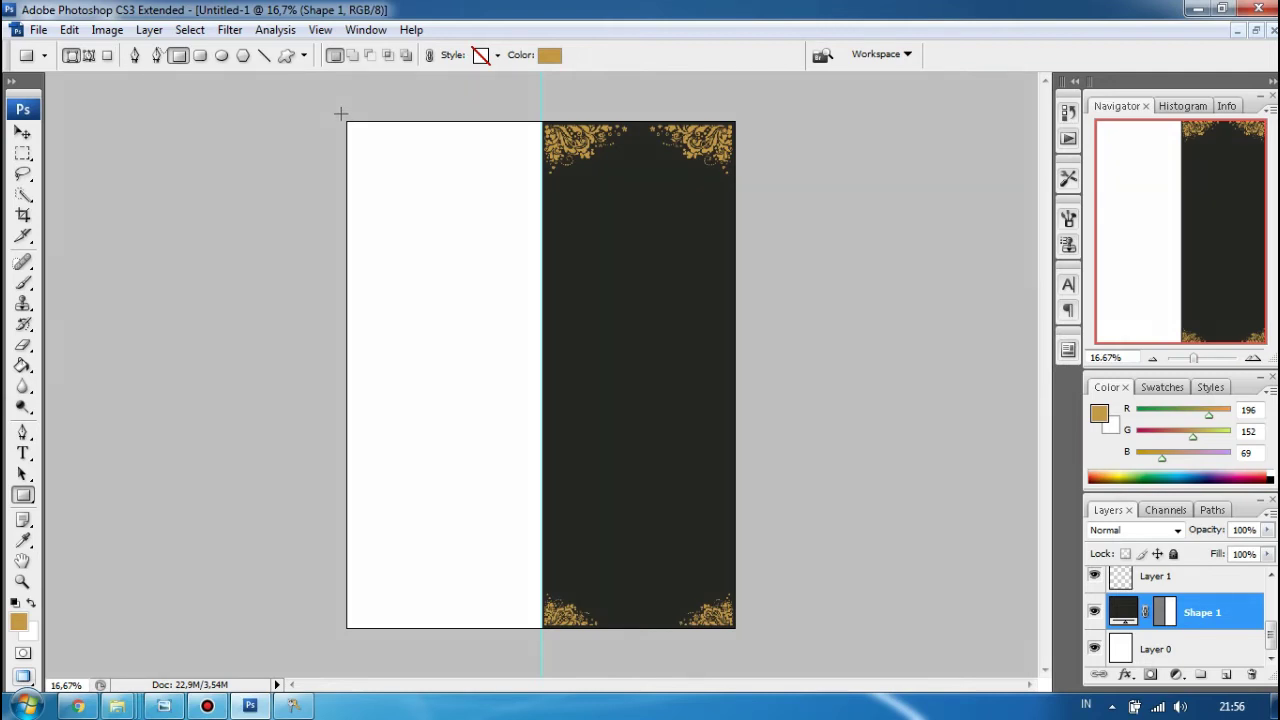
drag(367, 157, 545, 658)
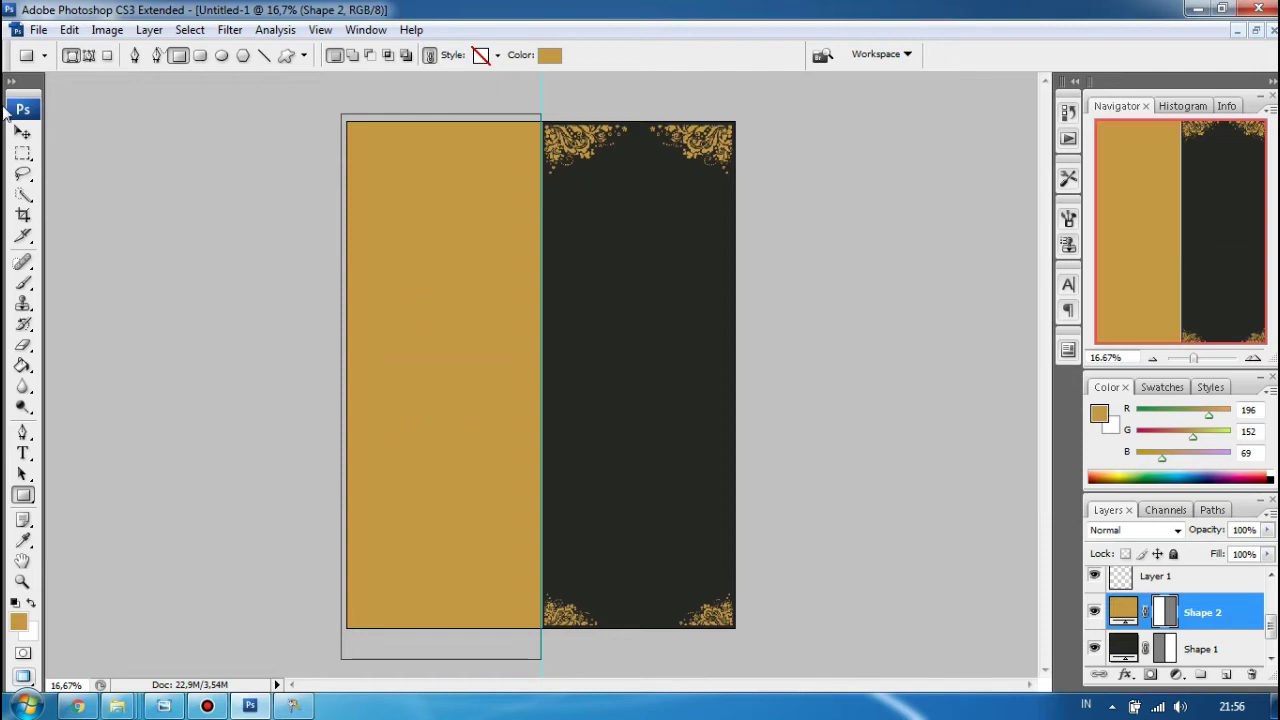
click(23, 133)
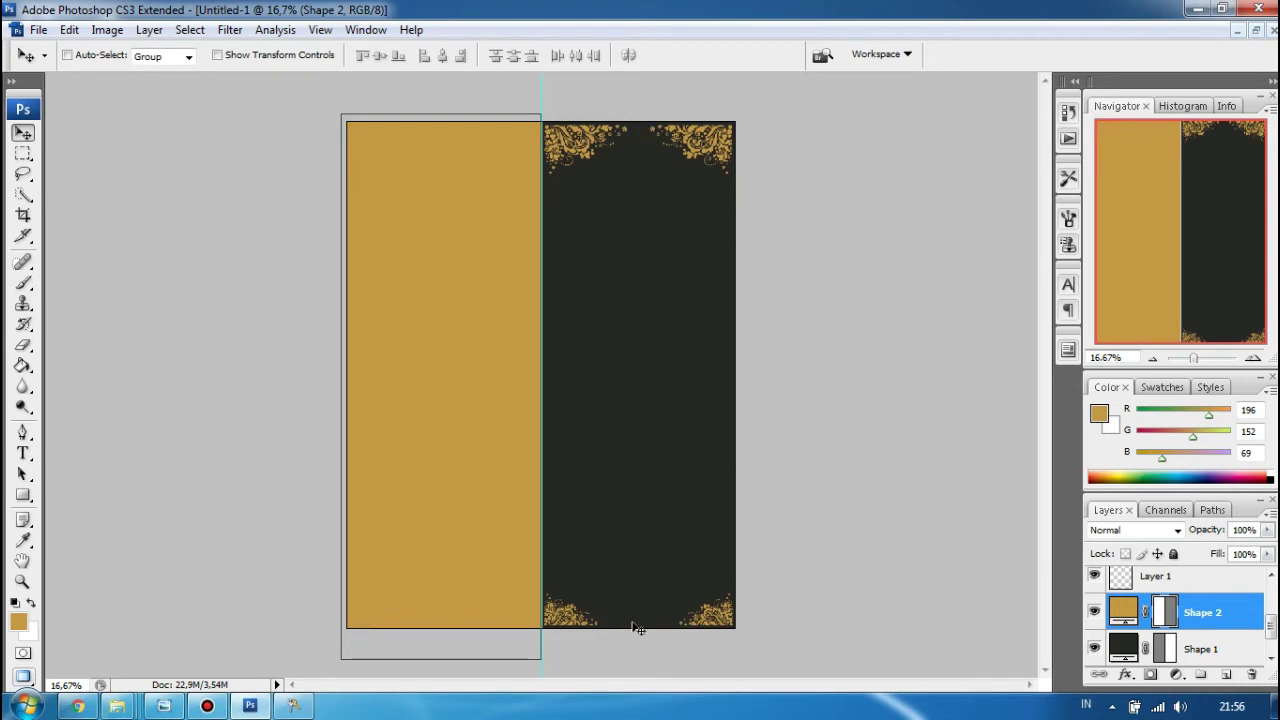
Add a vertical guide at position 12,37 through the middle of the dark panel
click(320, 29)
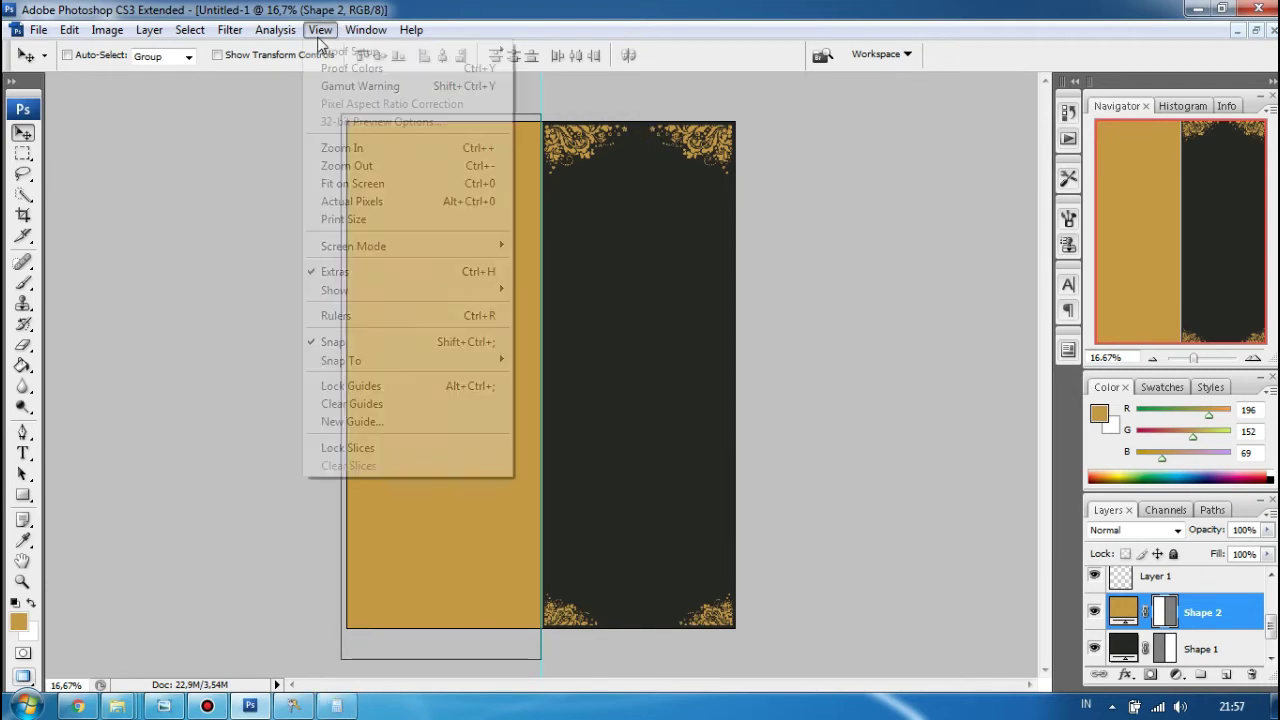
click(347, 425)
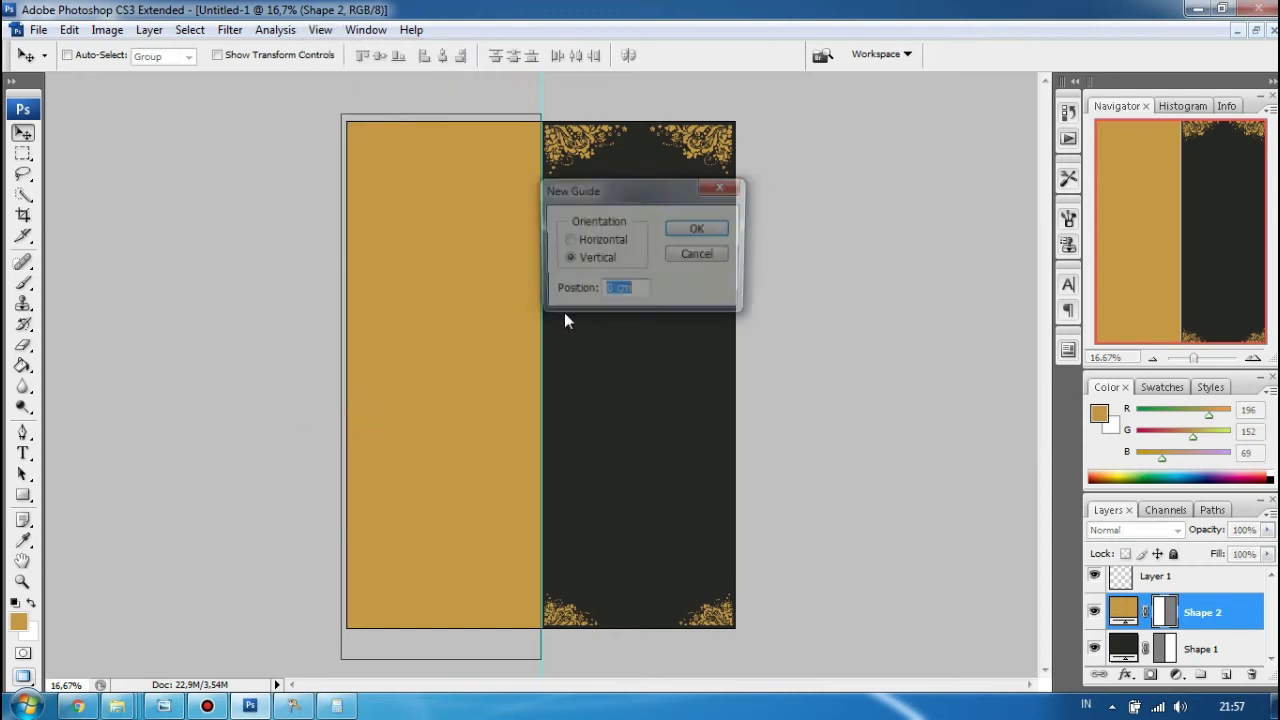
key(BackSpace)
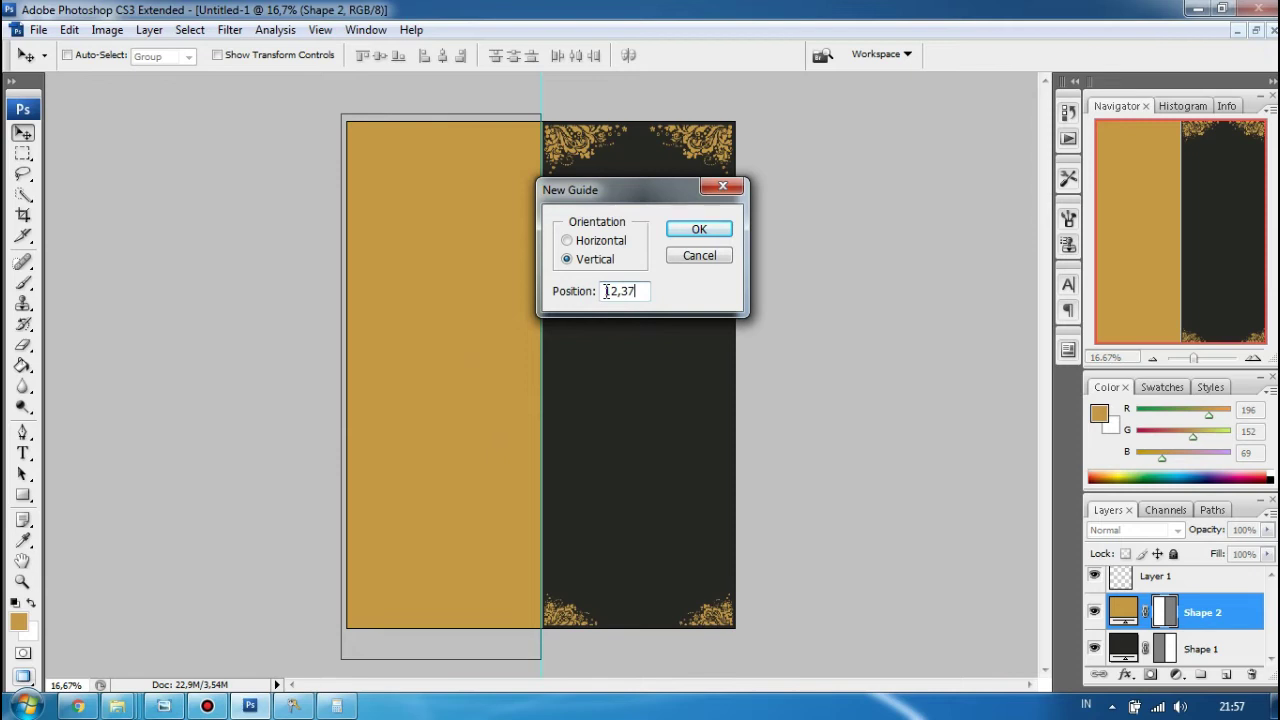
click(692, 234)
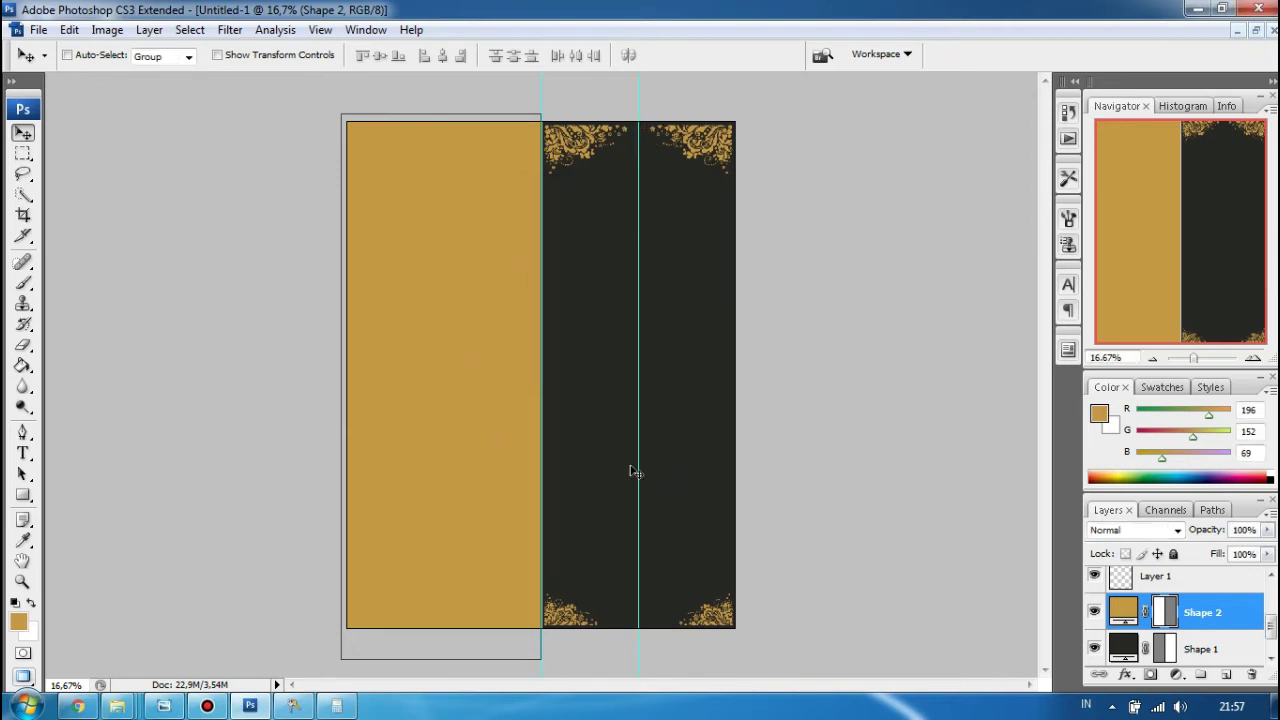
Add the centred title "Undangan" in 52,23 pt Sweet Sensations below the dark panel's upper ornaments, and select all its text
click(164, 706)
click(164, 706)
key(ctrl+plus)
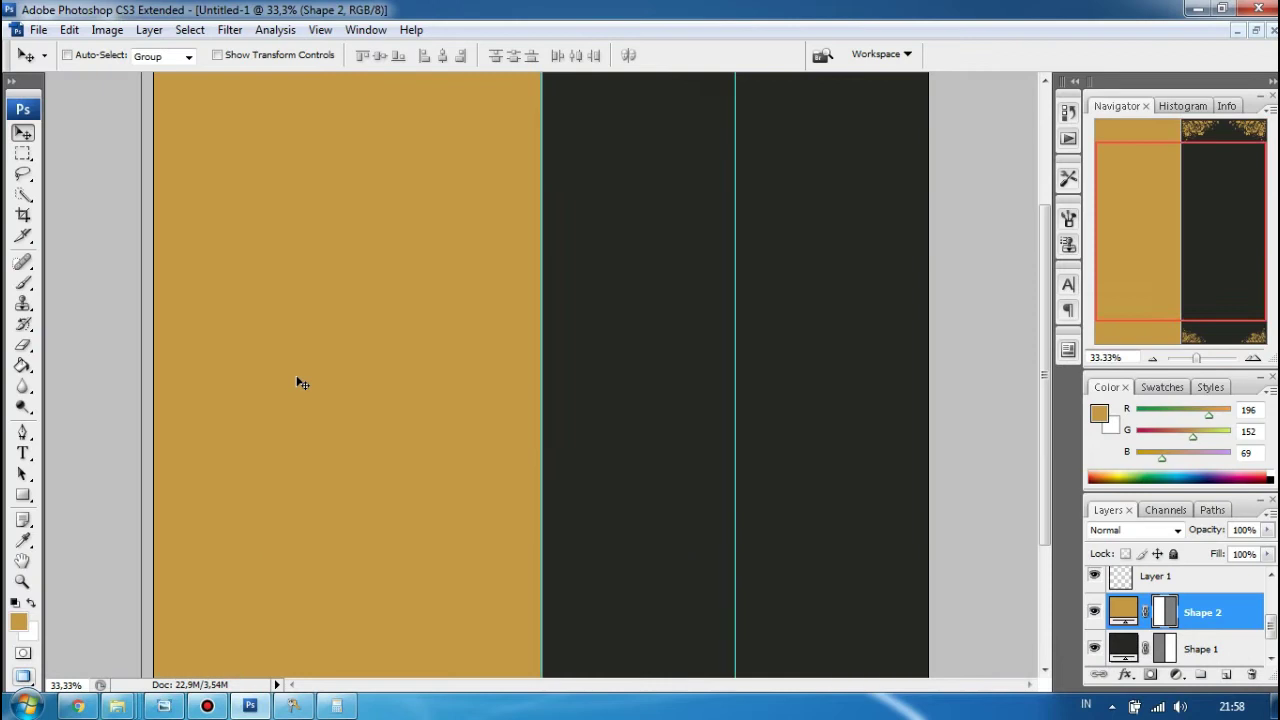
drag(1046, 415, 1048, 258)
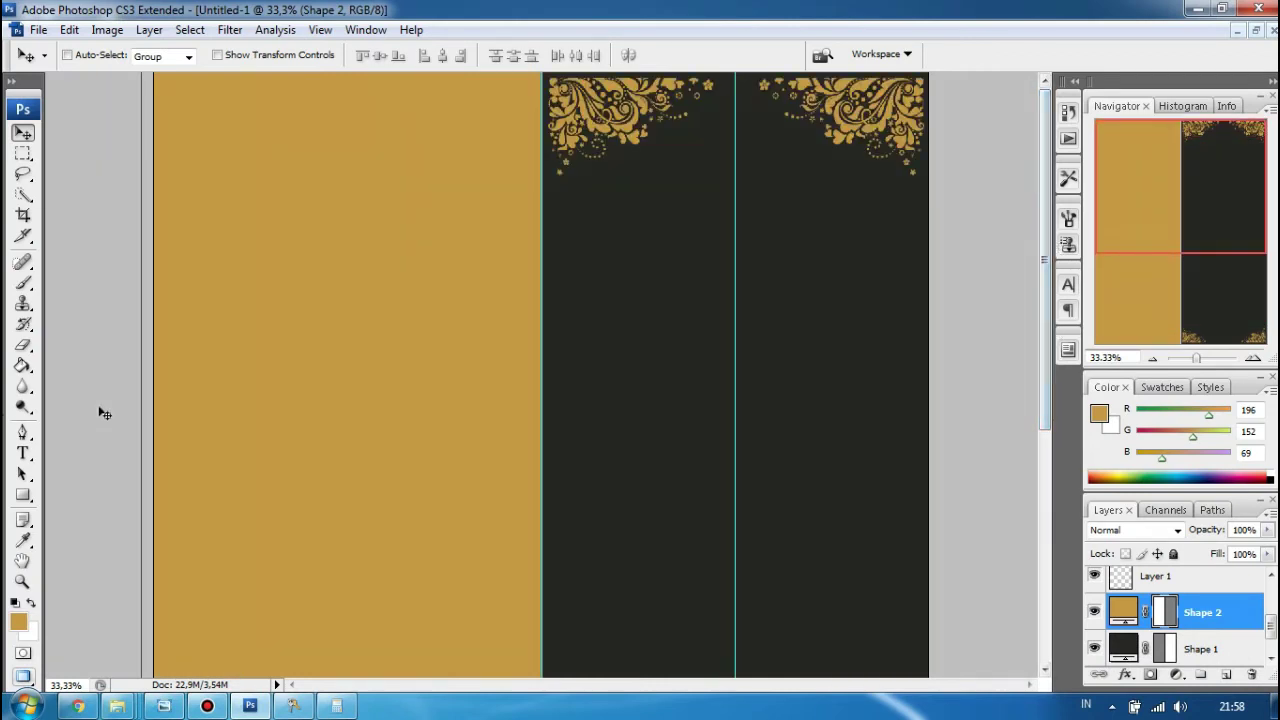
click(22, 454)
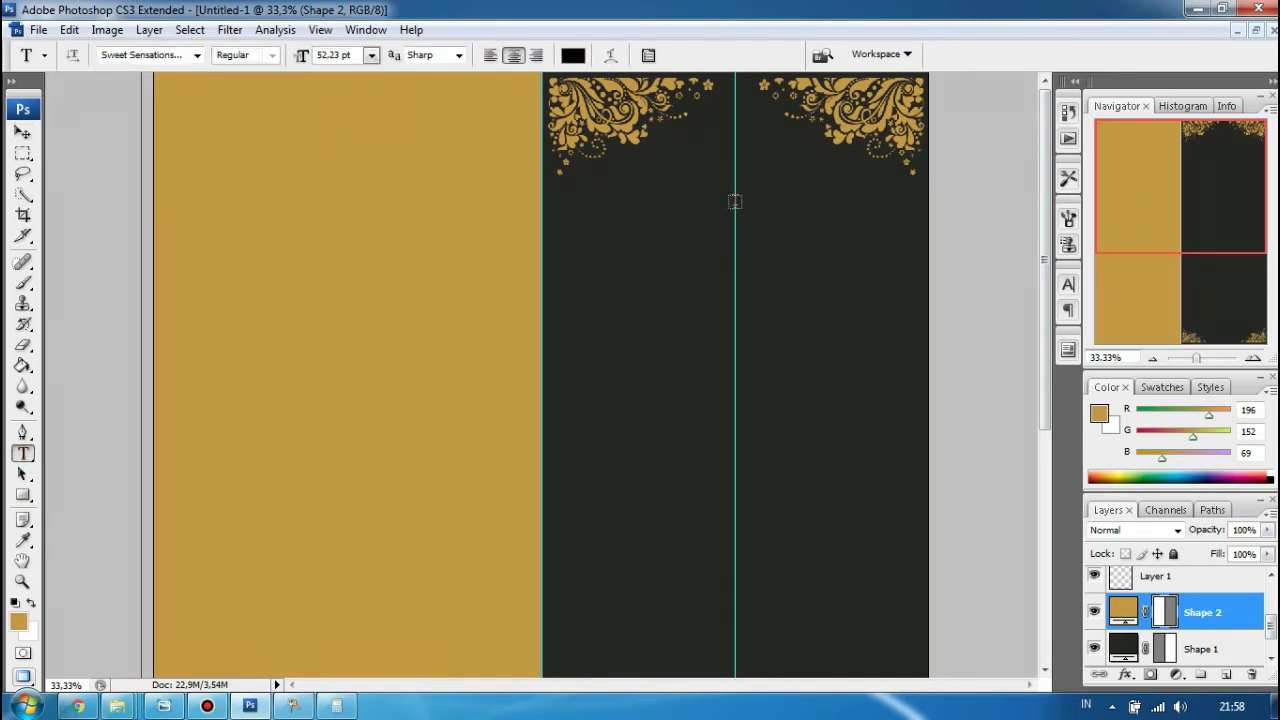
click(729, 203)
text(Undangan)
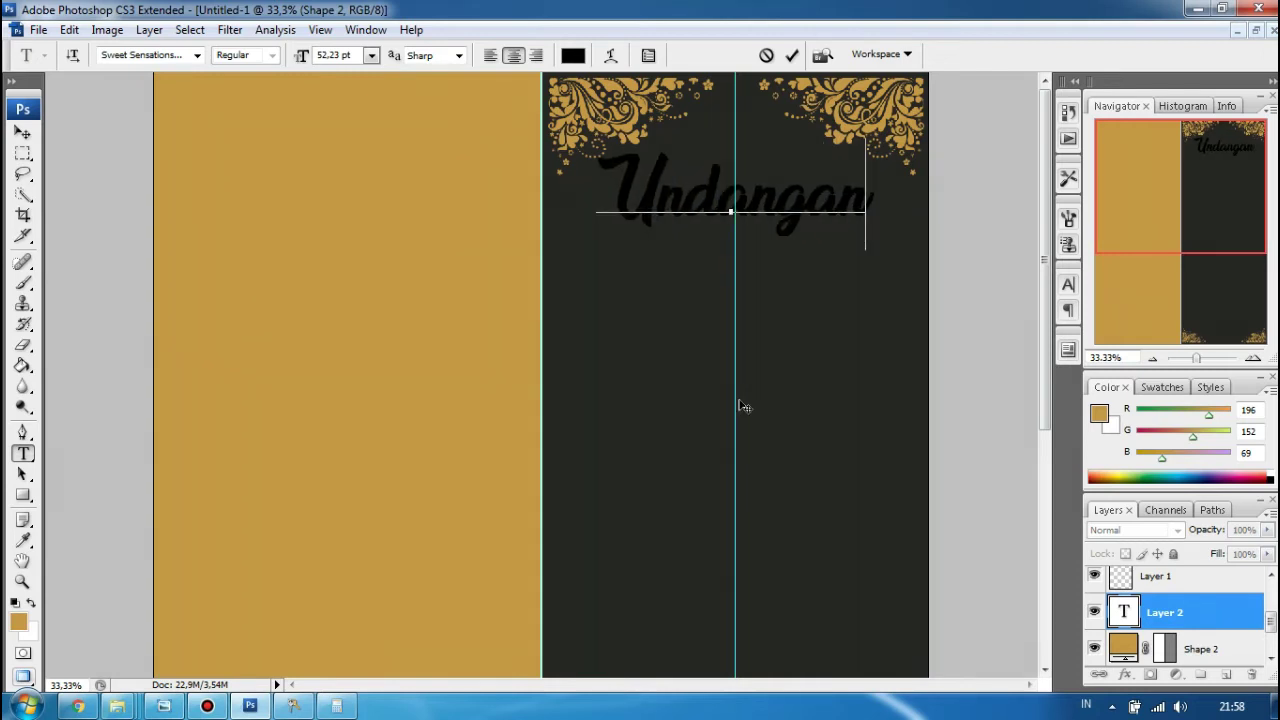
key(ctrl+a)
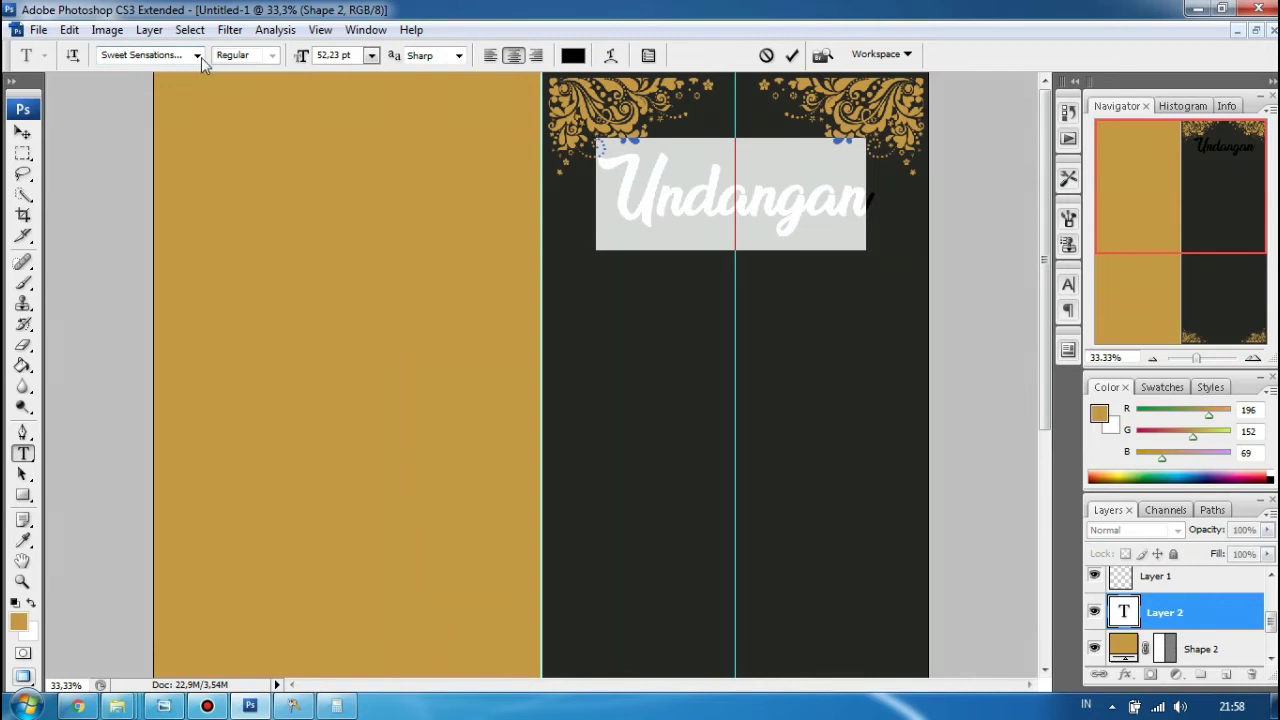
click(199, 56)
click(155, 72)
click(199, 56)
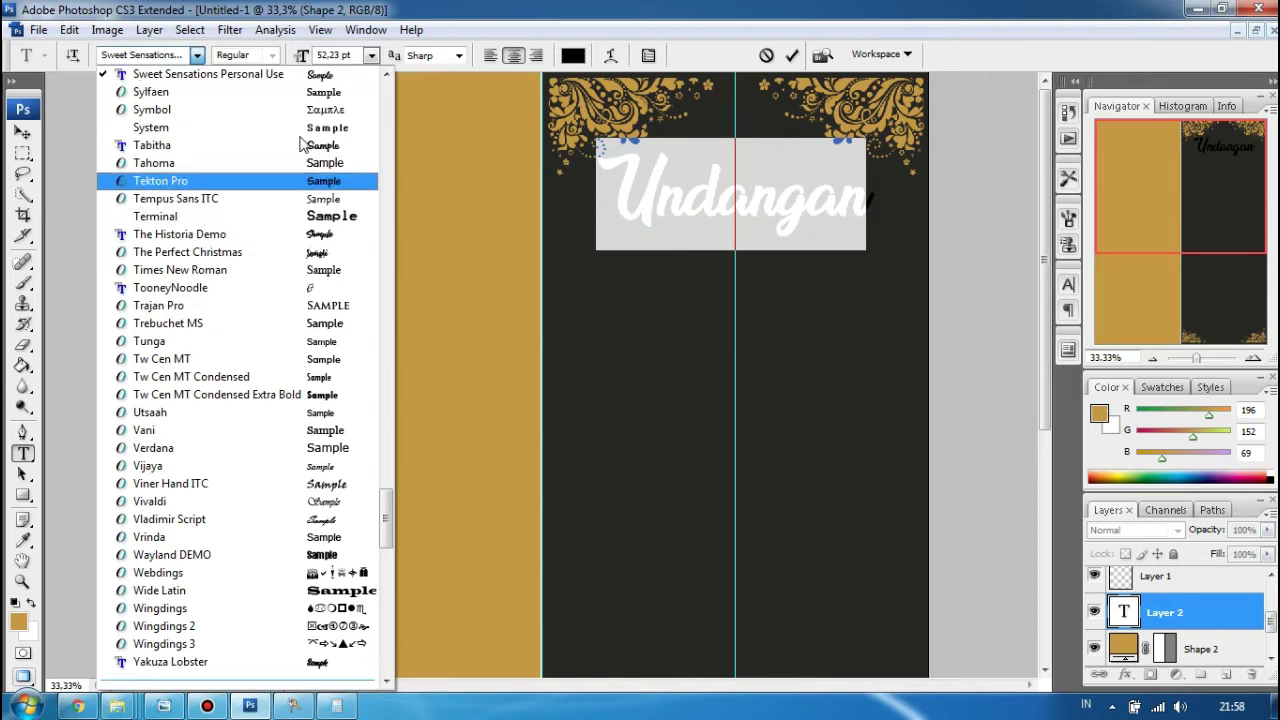
click(733, 297)
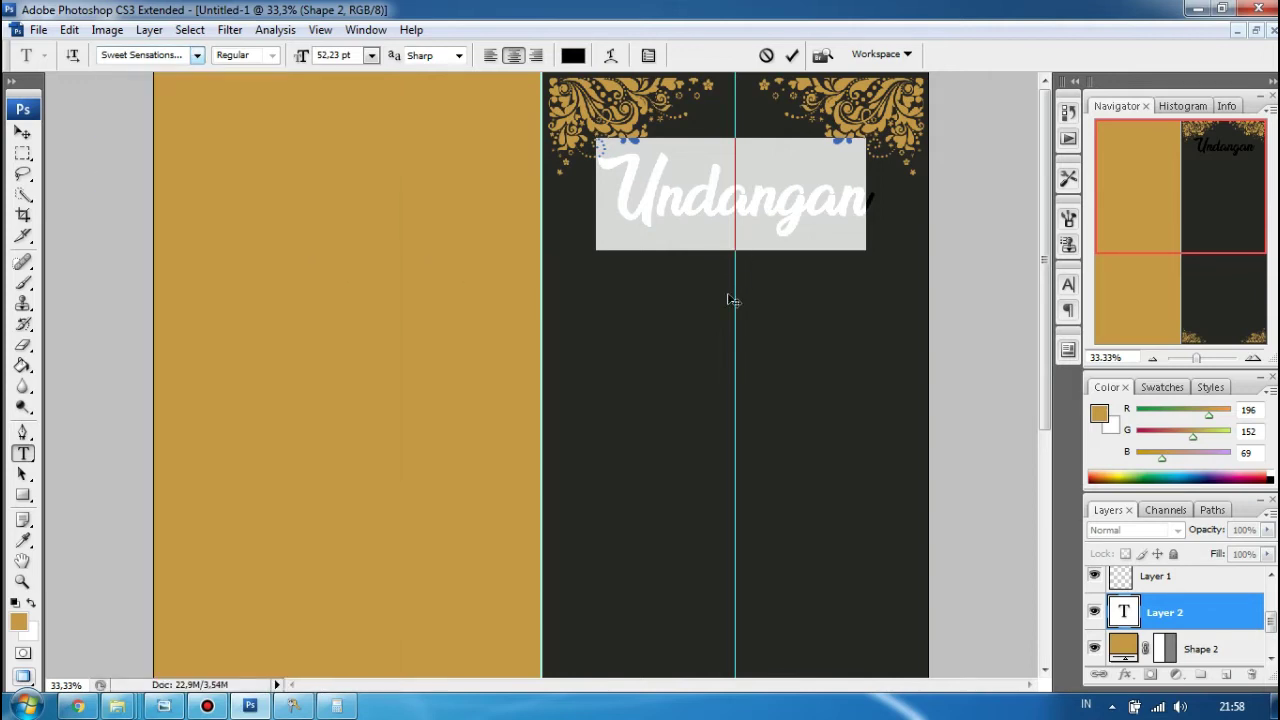
click(197, 57)
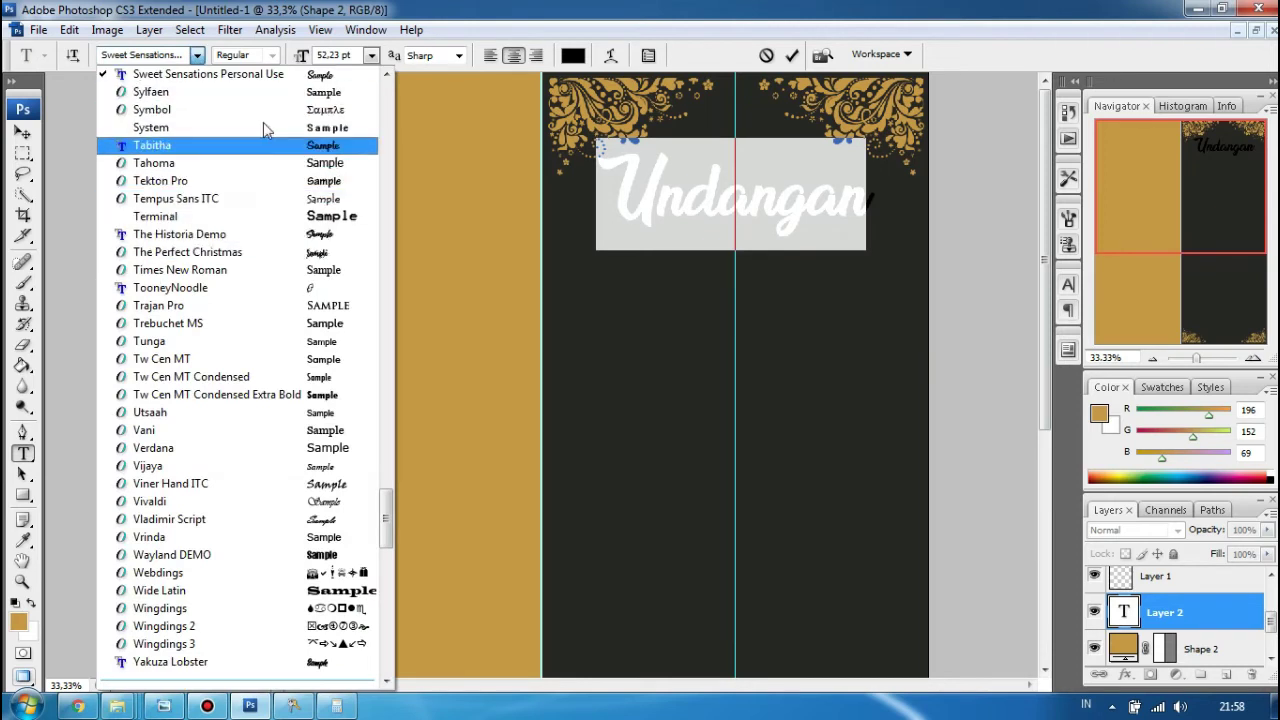
click(275, 58)
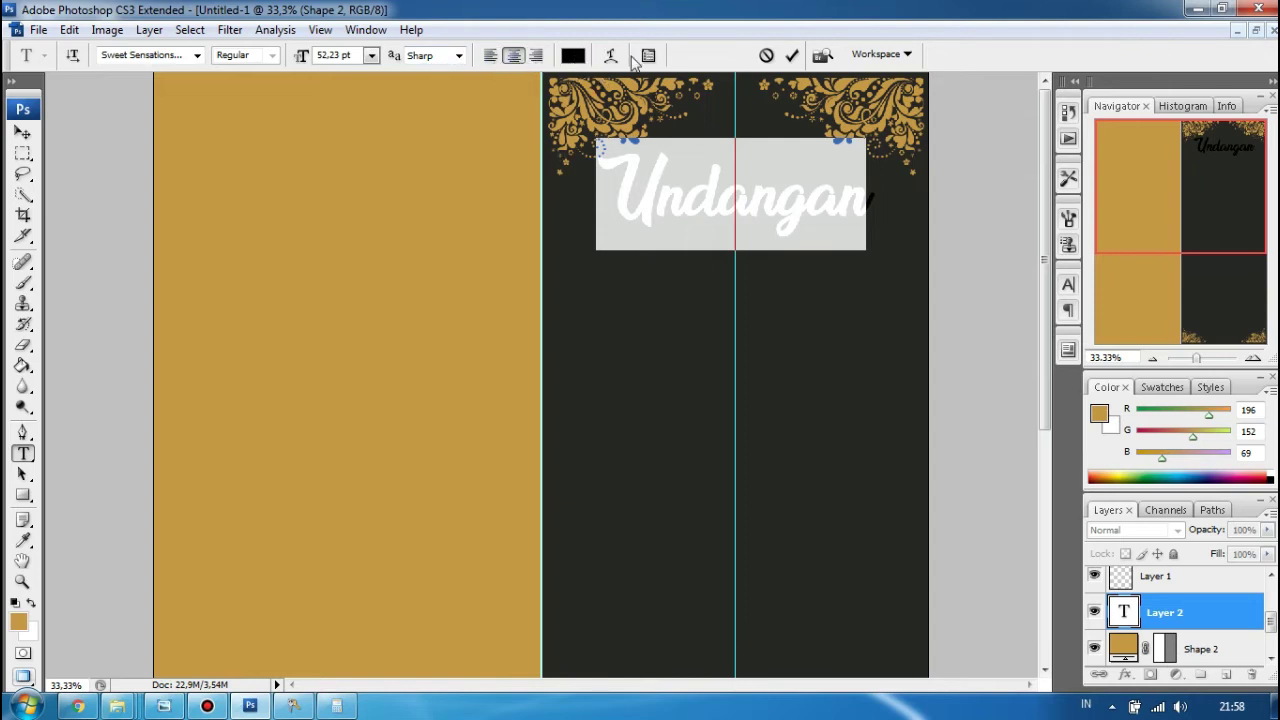
Set the title's text color to gold c49845, sampled from the gold panel, and commit the text
click(571, 58)
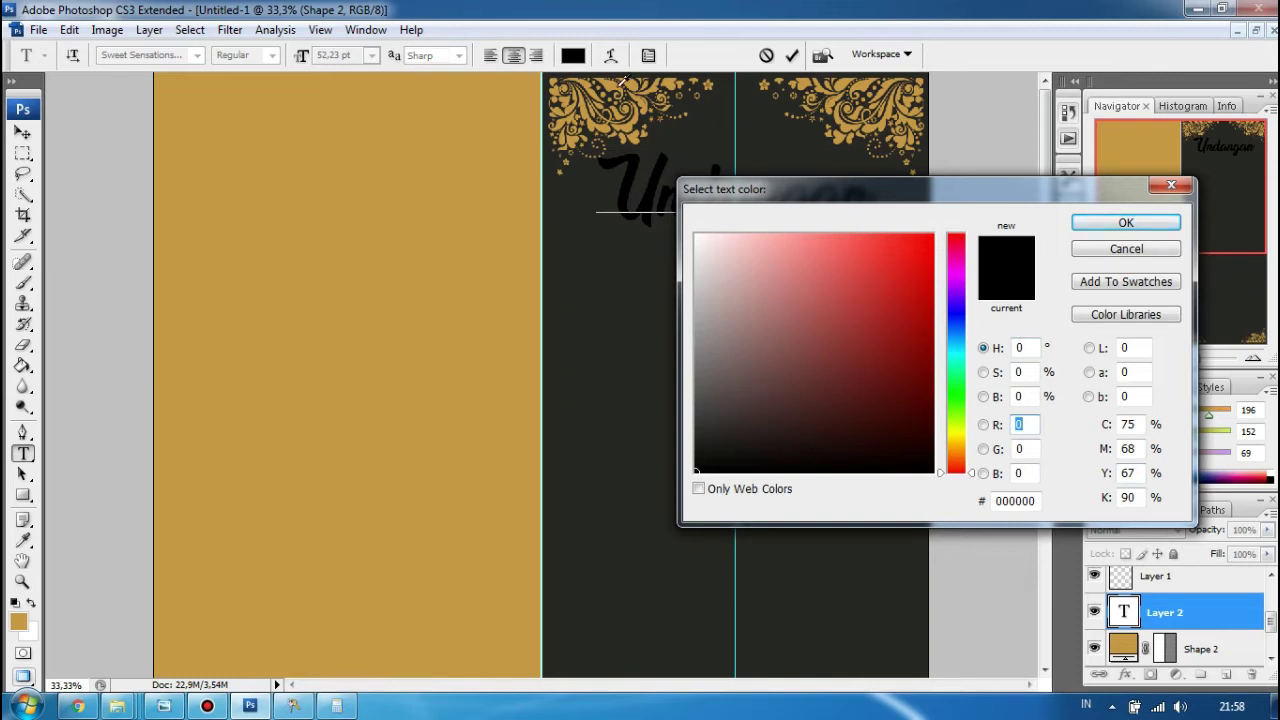
click(396, 156)
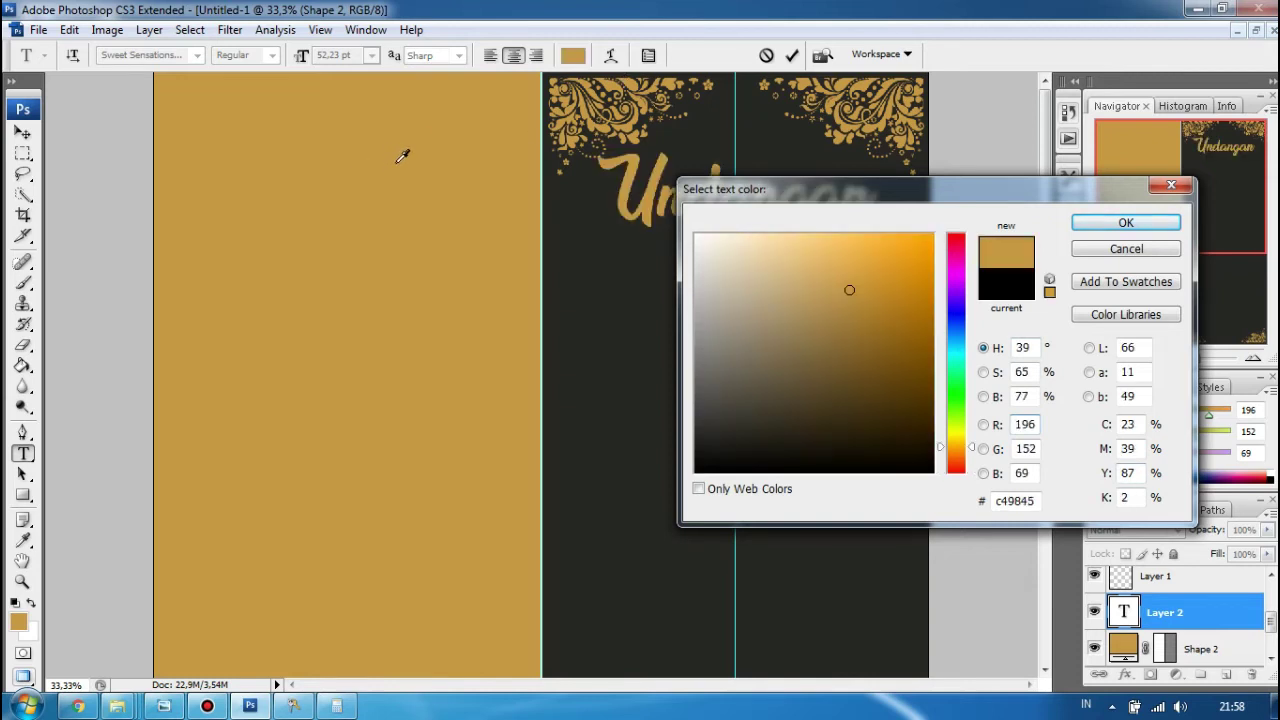
click(1126, 222)
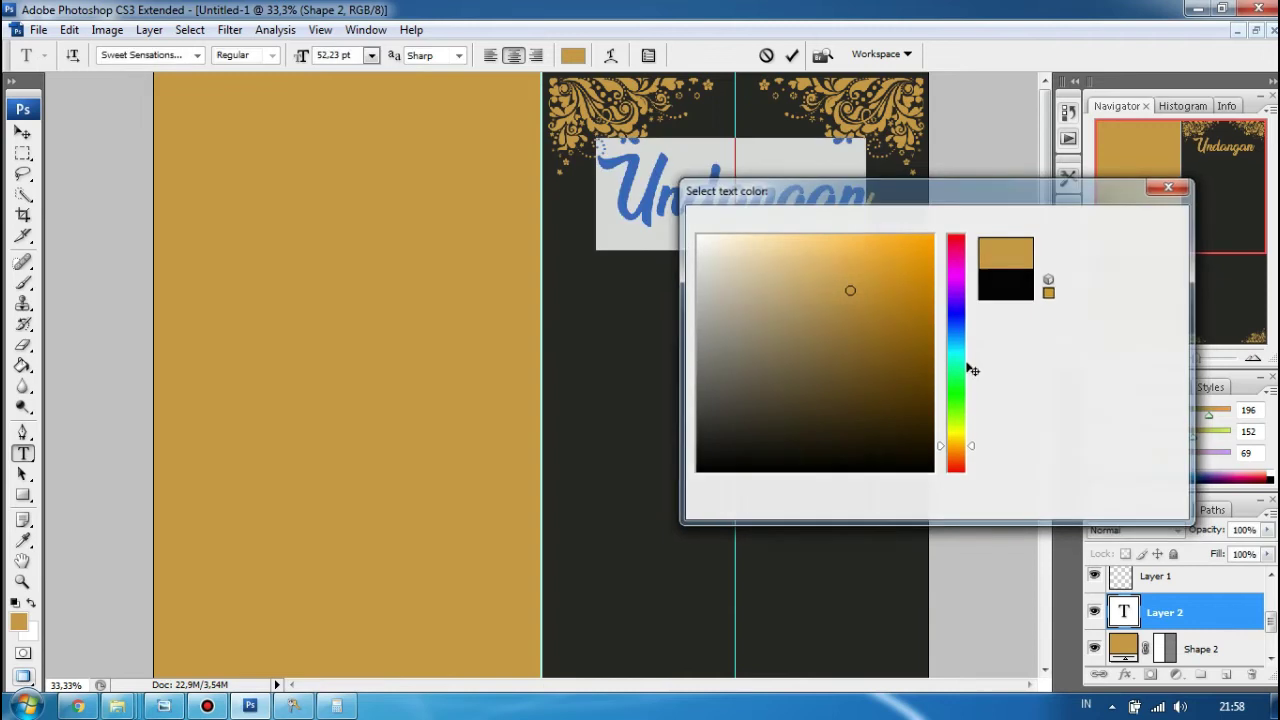
click(20, 133)
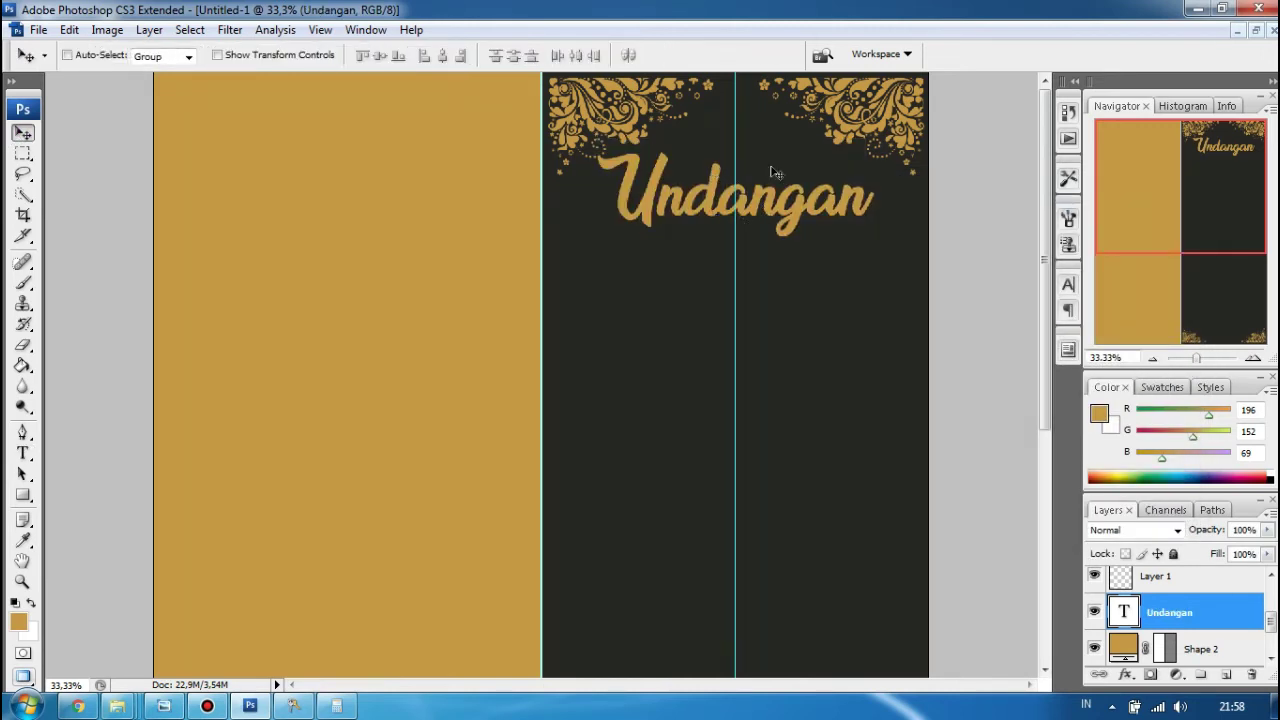
Use Free Transform to move the "Undangan" title straight down to Y 458,8 px, clear of the ornaments, and apply it
key(ctrl+t)
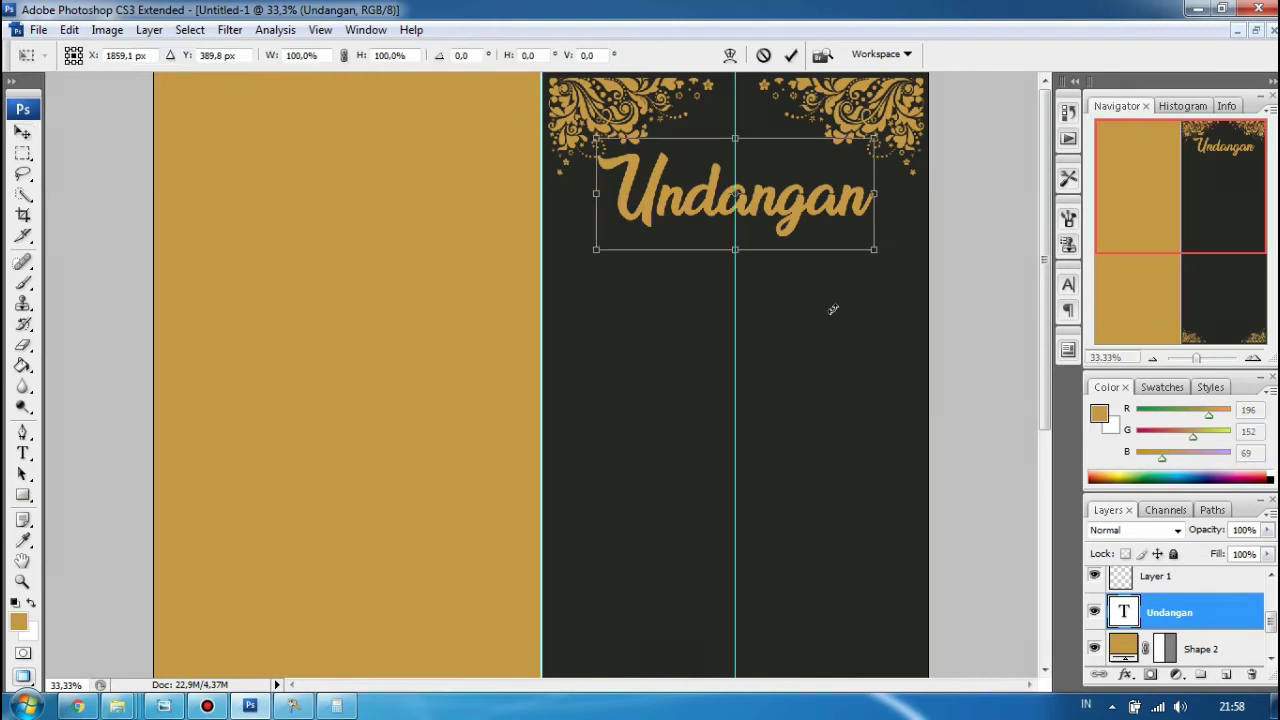
key(Down)
key(Down)
key(Down)
key(Down)
key(Down)
key(Down)
key(Down)
key(Down)
key(Down)
key(Down)
key(Down)
key(Down)
key(Down)
key(Down)
key(Down)
key(Down)
key(Down)
key(Down)
key(Down)
key(Down)
key(Down)
key(Down)
key(Down)
key(Down)
key(Down)
key(Down)
key(Down)
key(Down)
key(Down)
key(Down)
key(Down)
key(Down)
key(Down)
key(Down)
key(Down)
key(Down)
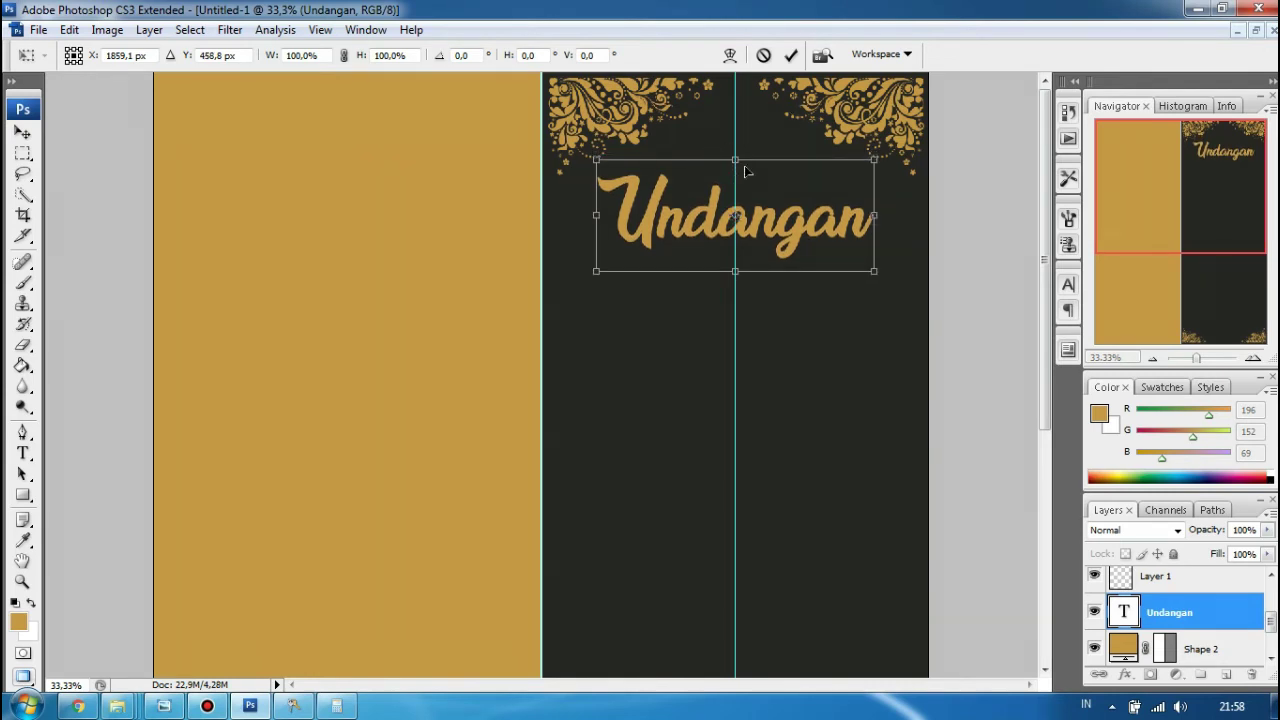
key(ctrl+plus)
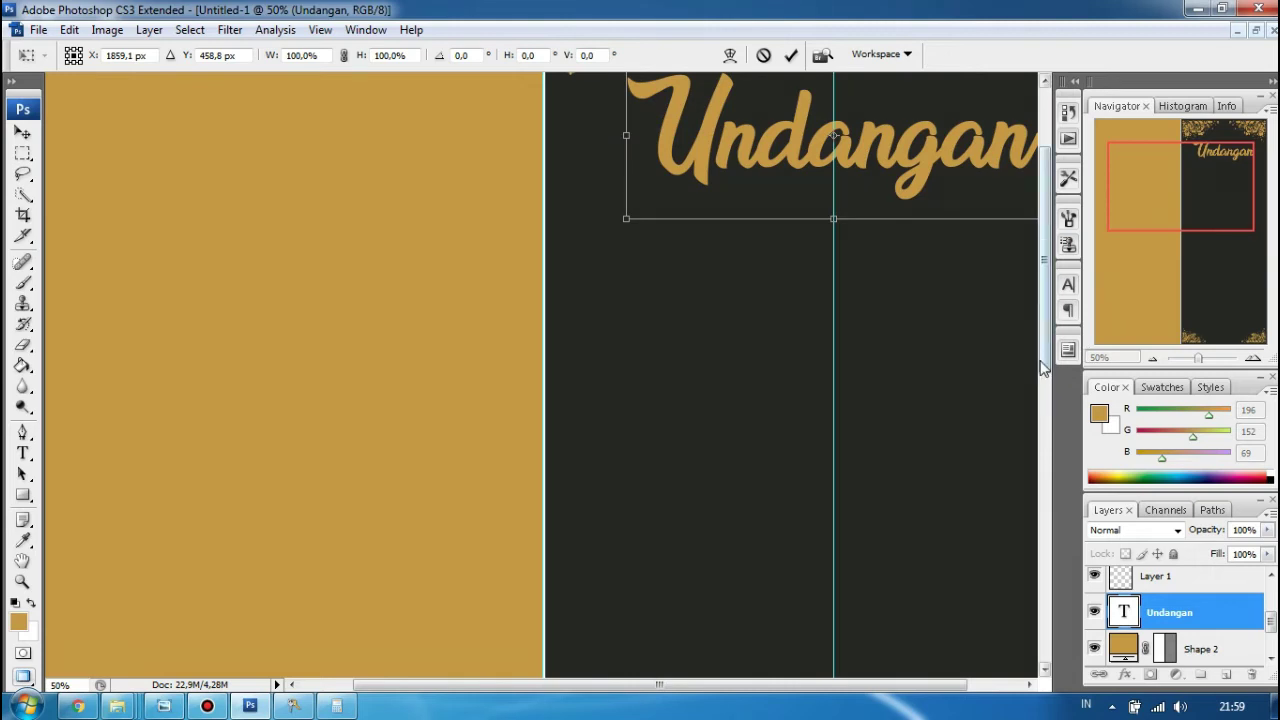
scroll(1045, 367, up, 3)
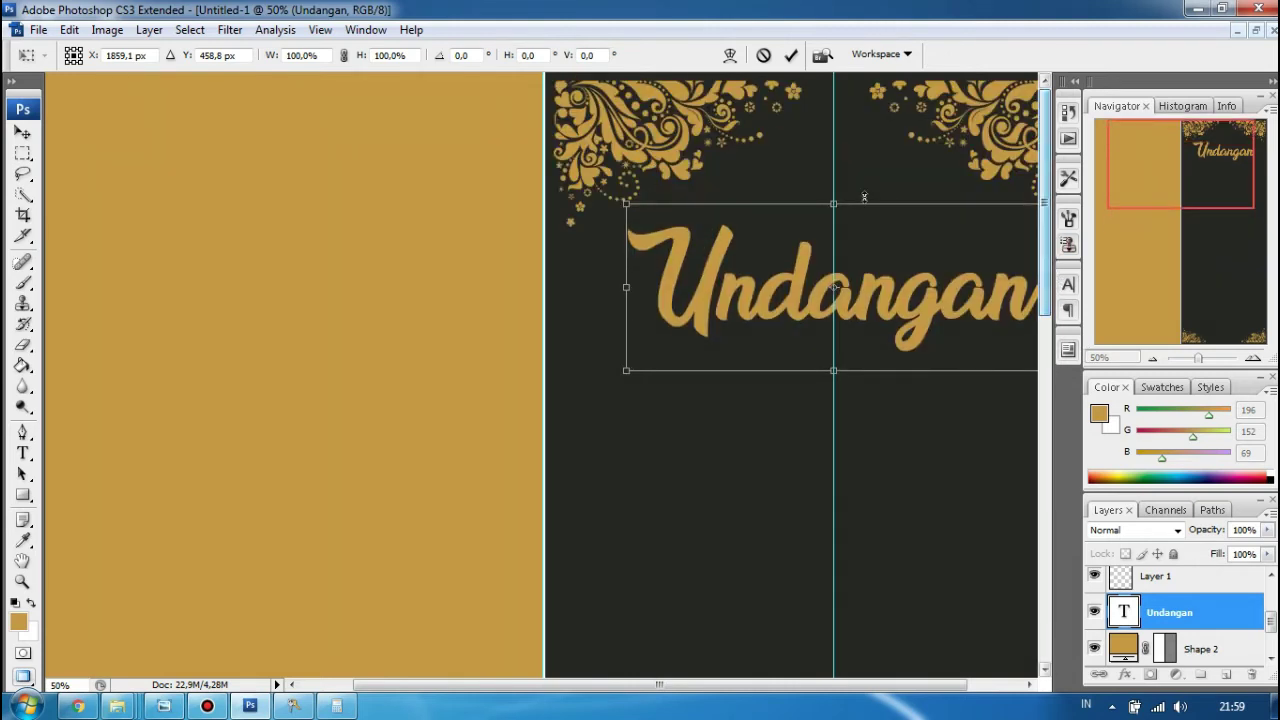
key(ctrl+minus)
key(ctrl+minus)
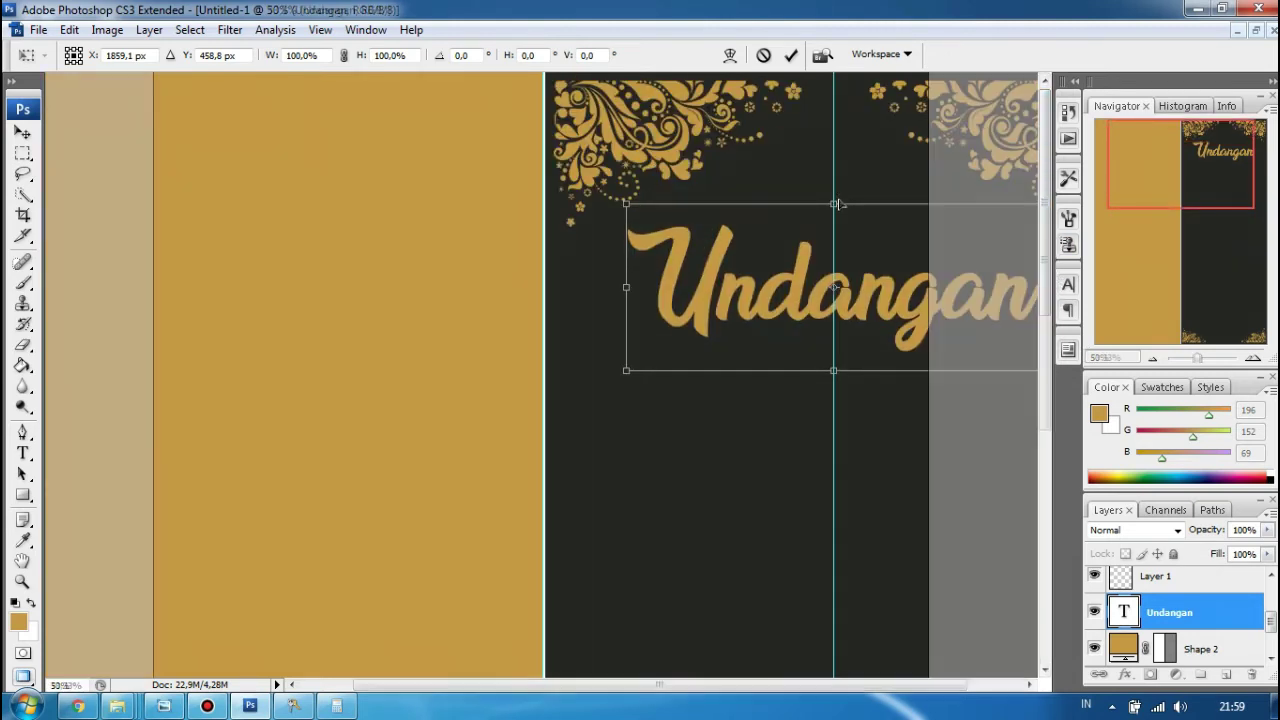
click(22, 134)
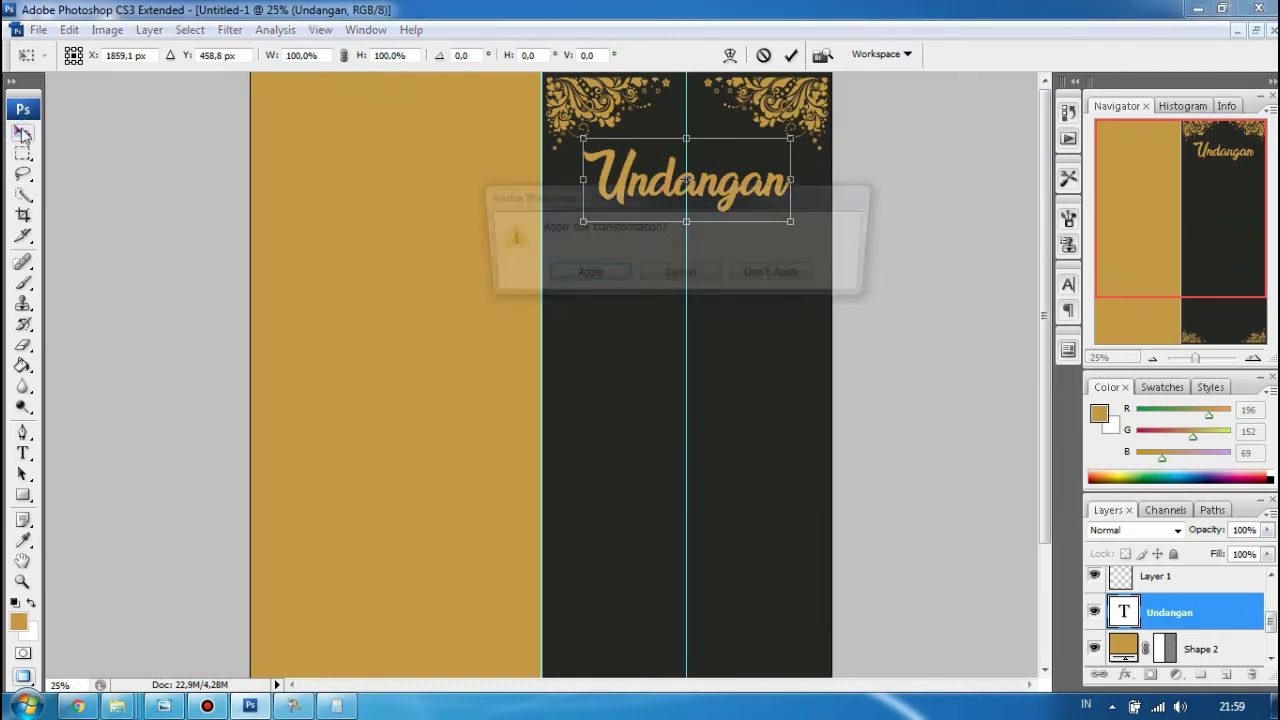
key(Return)
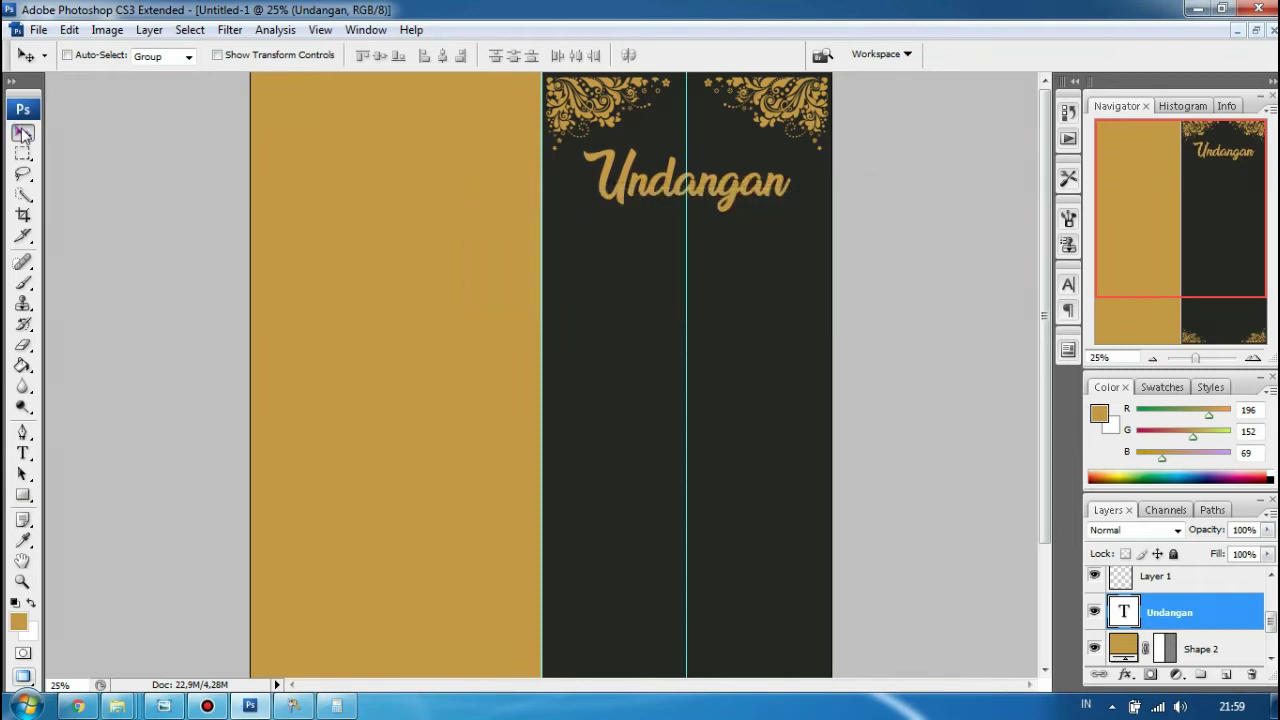
Nudge the "Undangan" title a further 30 px or so down along the vertical guide
key(shift+Down)
key(shift+Down)
key(shift+Down)
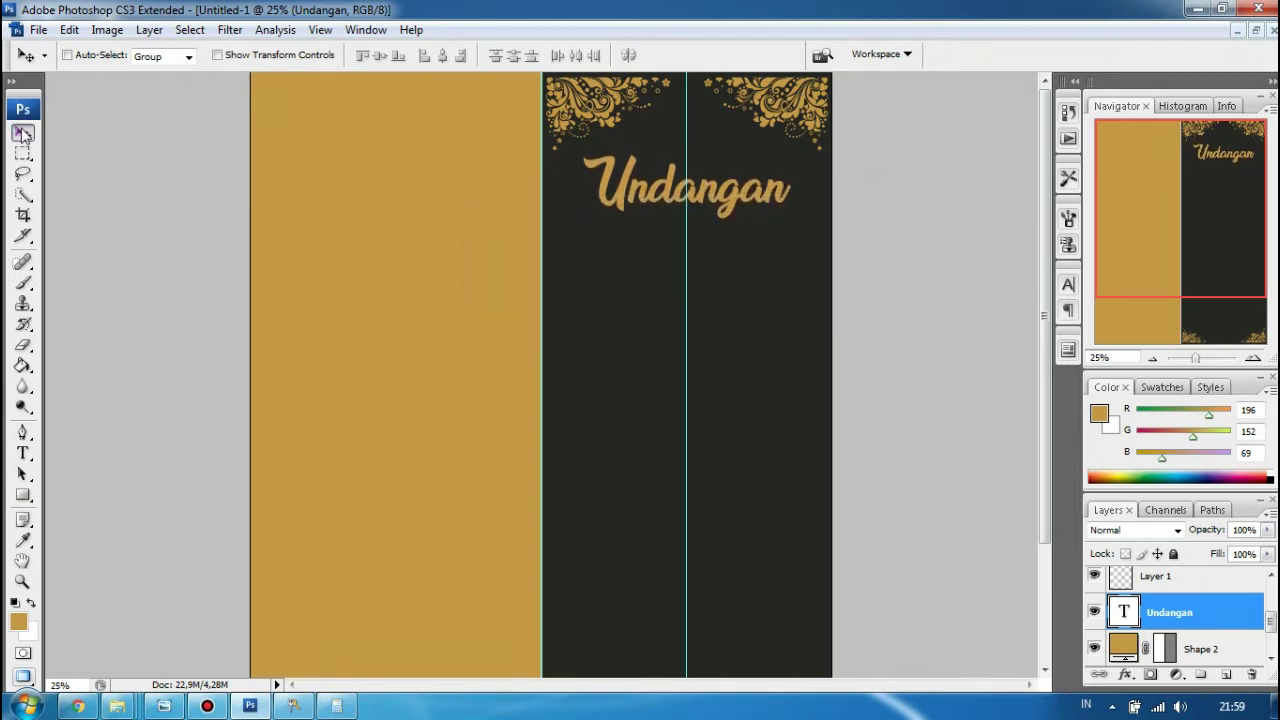
key(ctrl+0)
key(ctrl+plus)
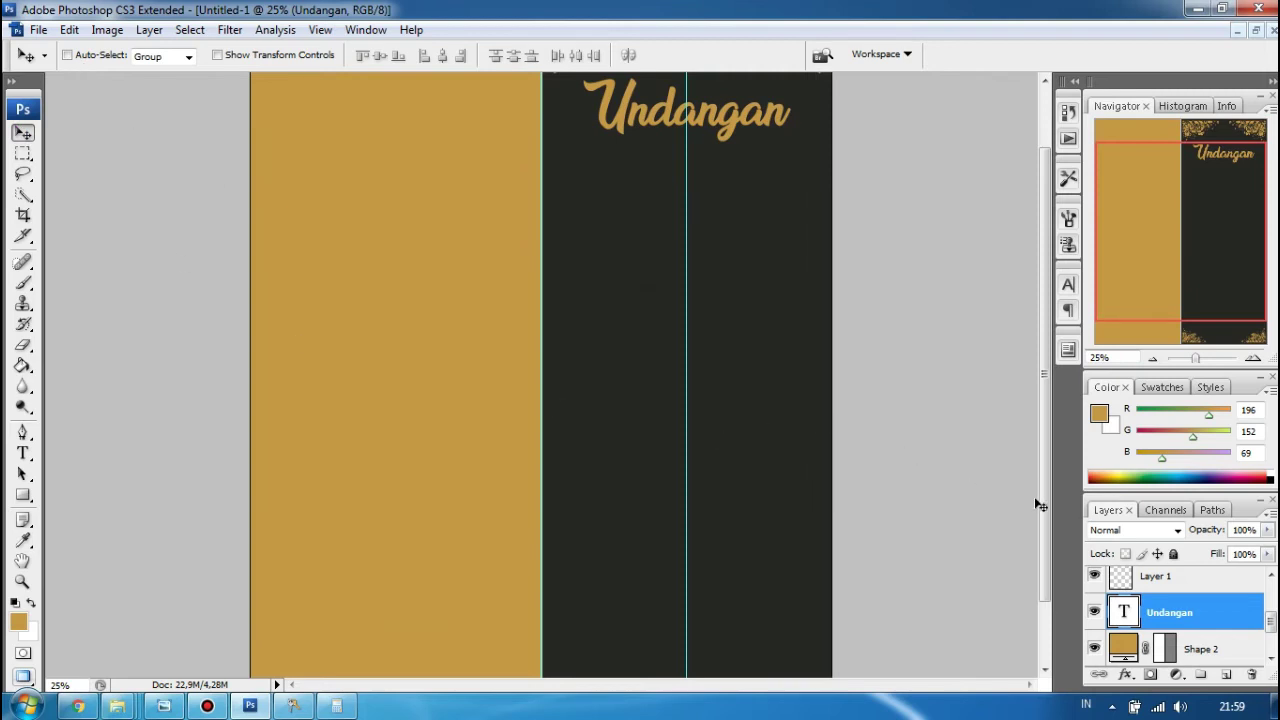
drag(1047, 517, 1047, 457)
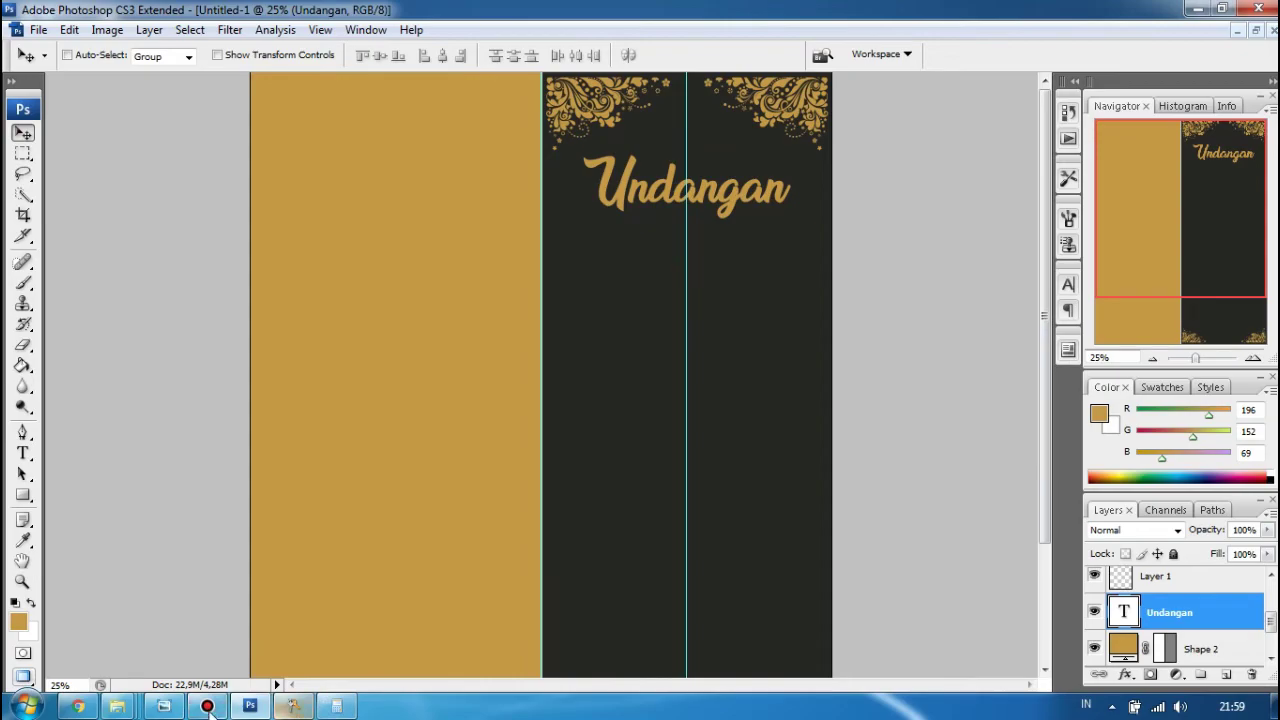
Add a centred 24 pt text line "Sabtu, 28" below the title, using the reference invitation and the system calendar for the date
mouse_move(168, 708)
mouse_move(316, 637)
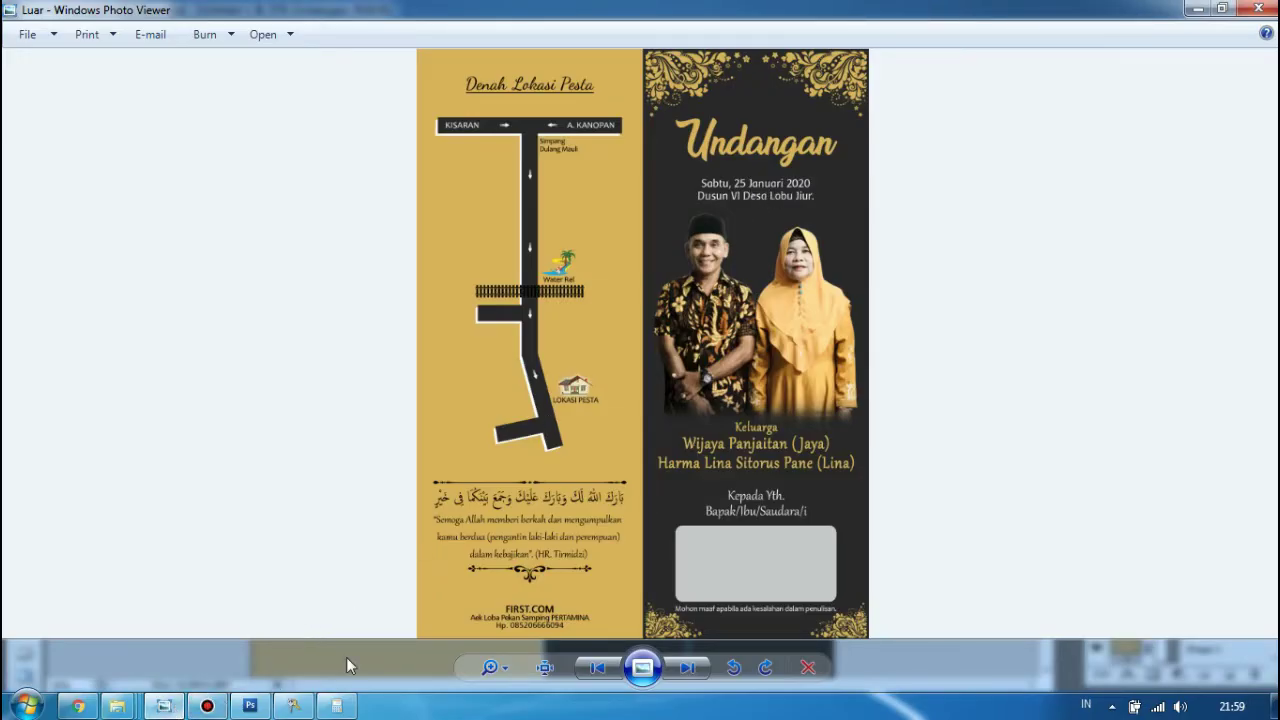
click(409, 645)
click(250, 706)
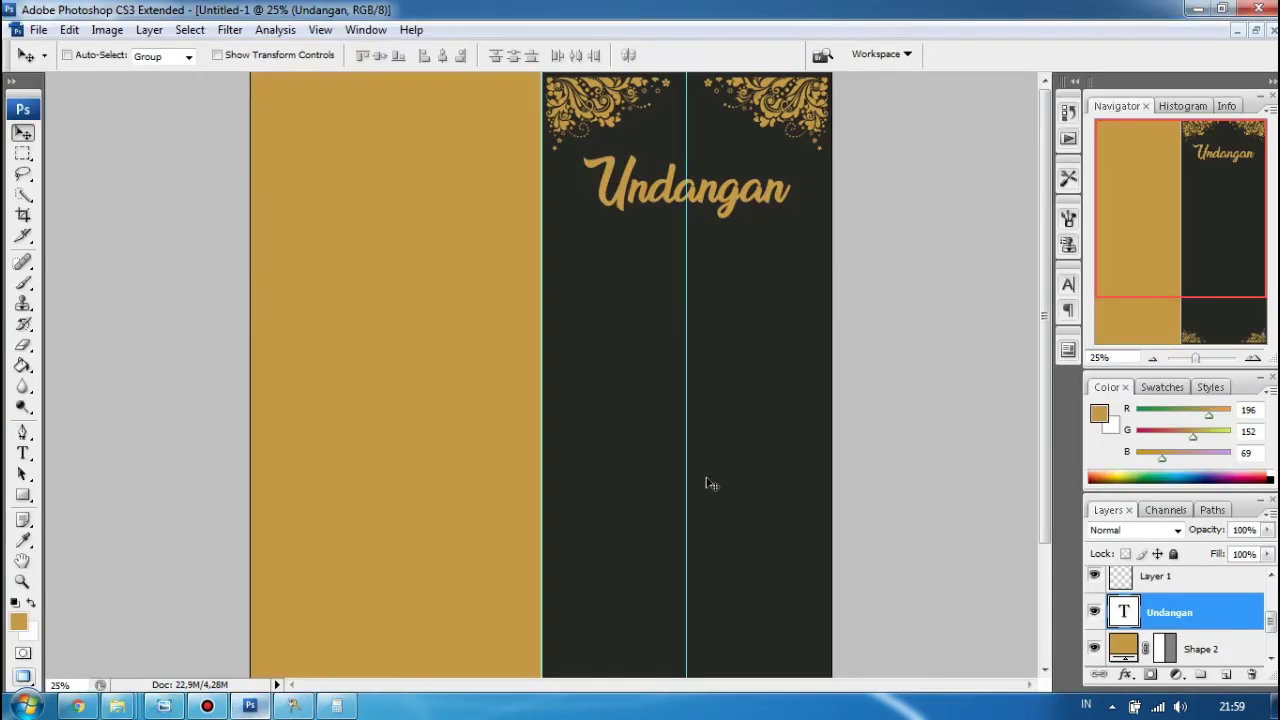
click(22, 453)
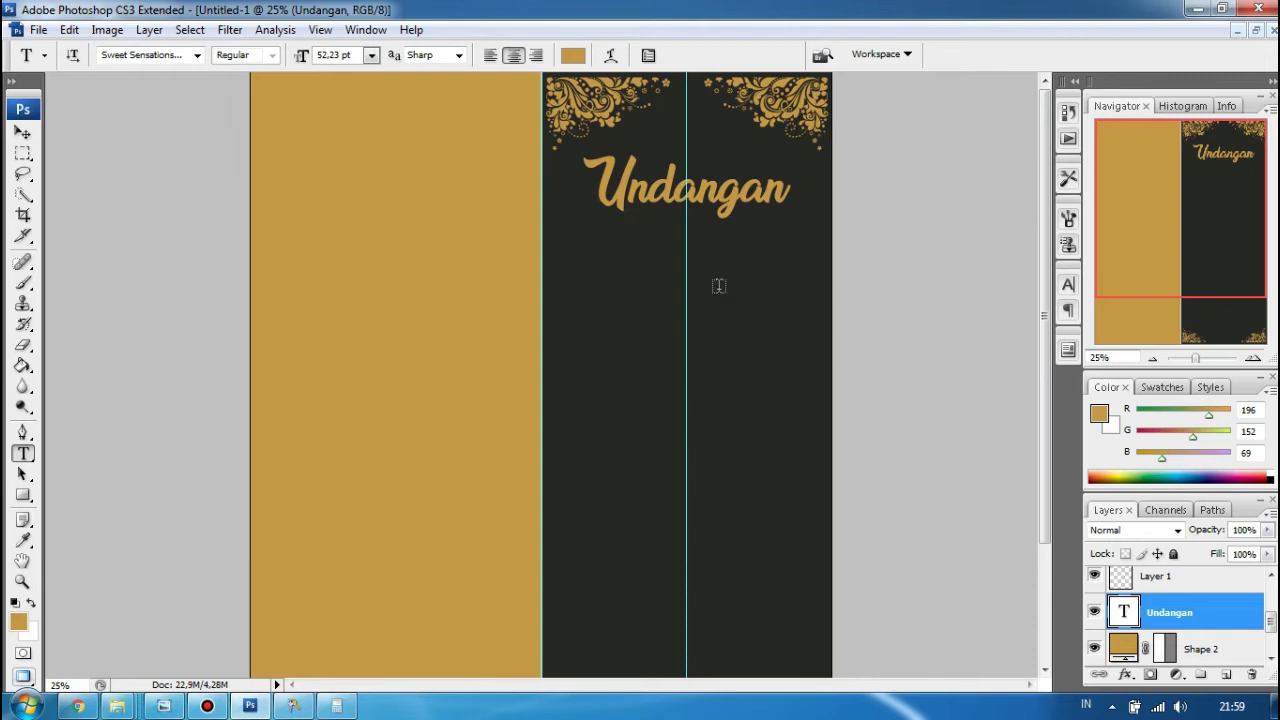
click(679, 280)
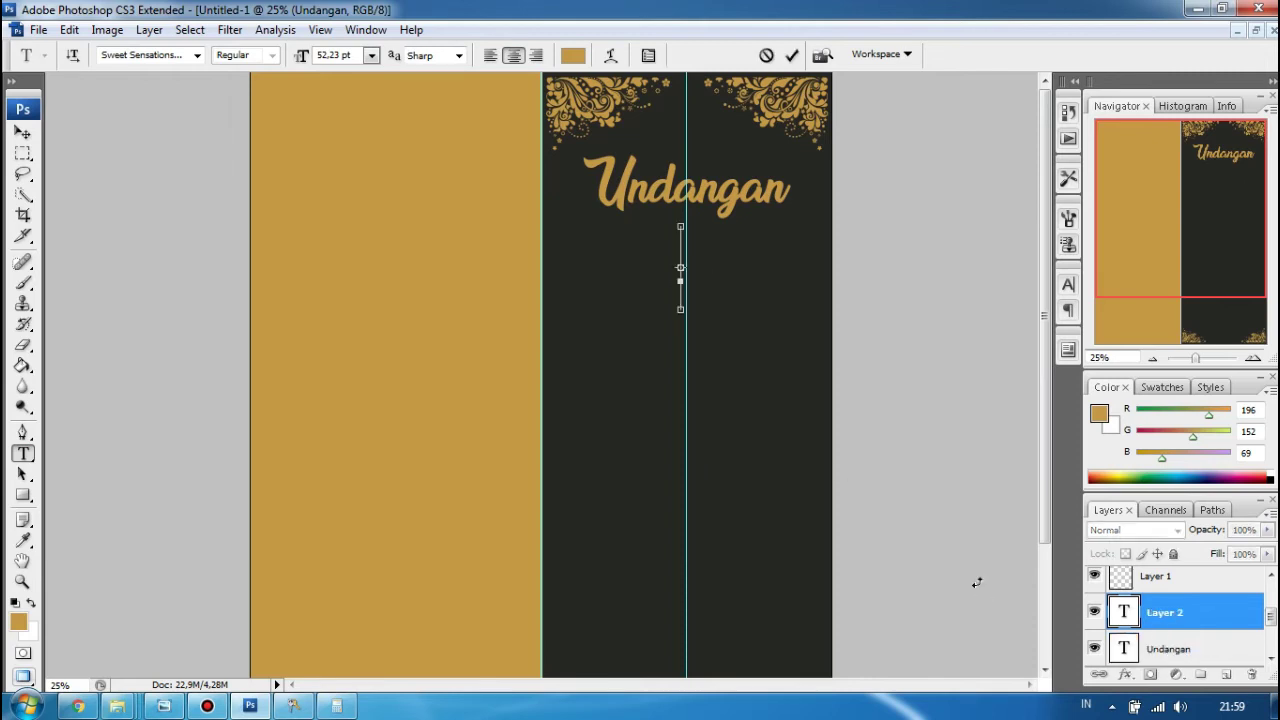
click(371, 55)
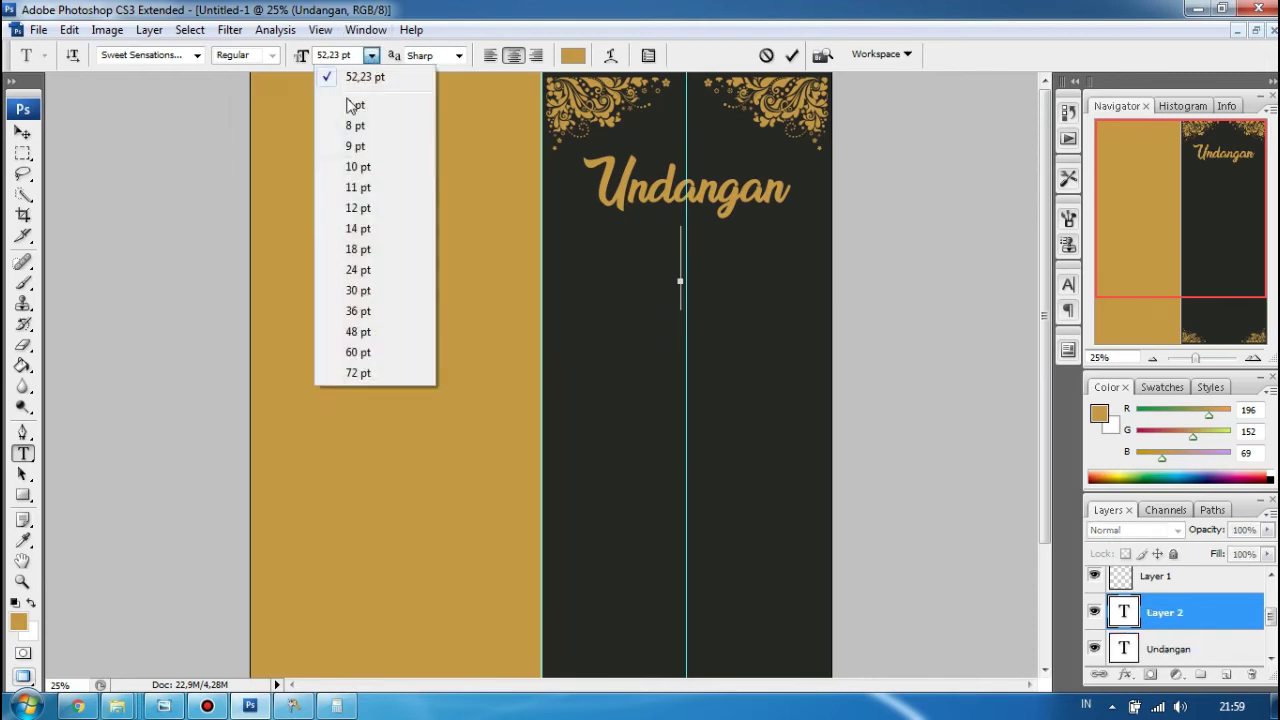
click(355, 270)
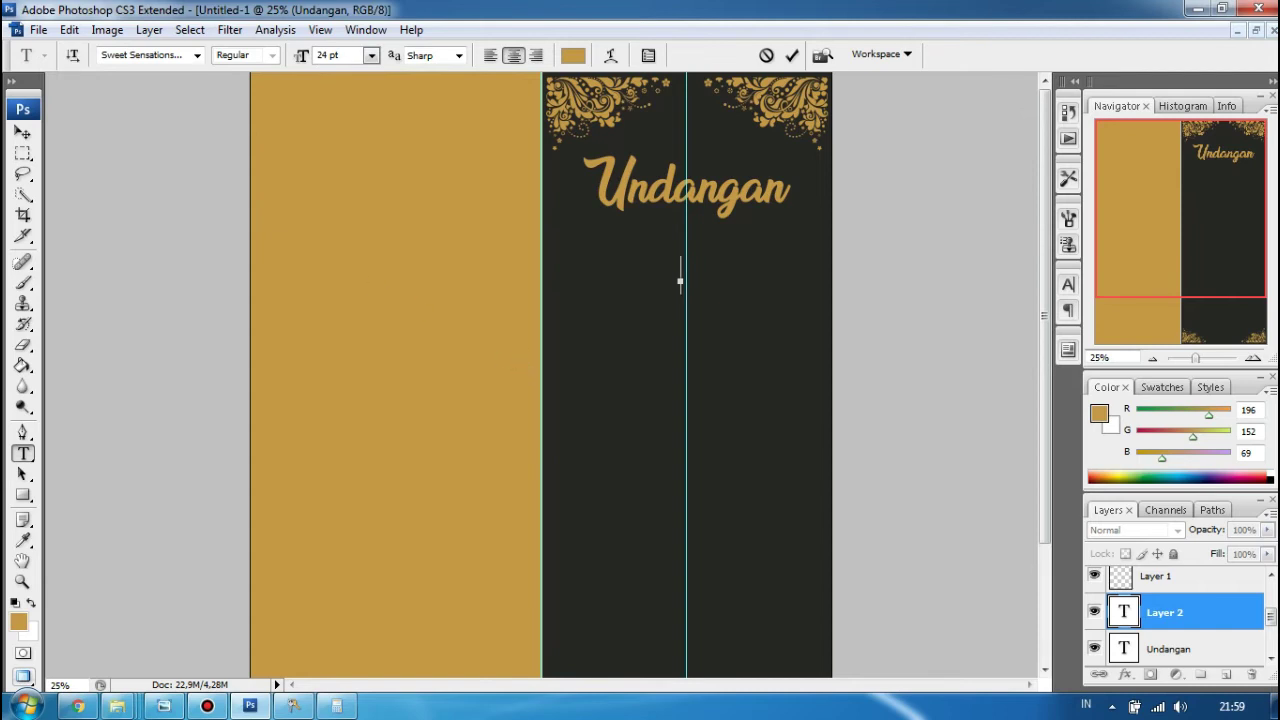
text(Saha)
text(u)
click(1231, 706)
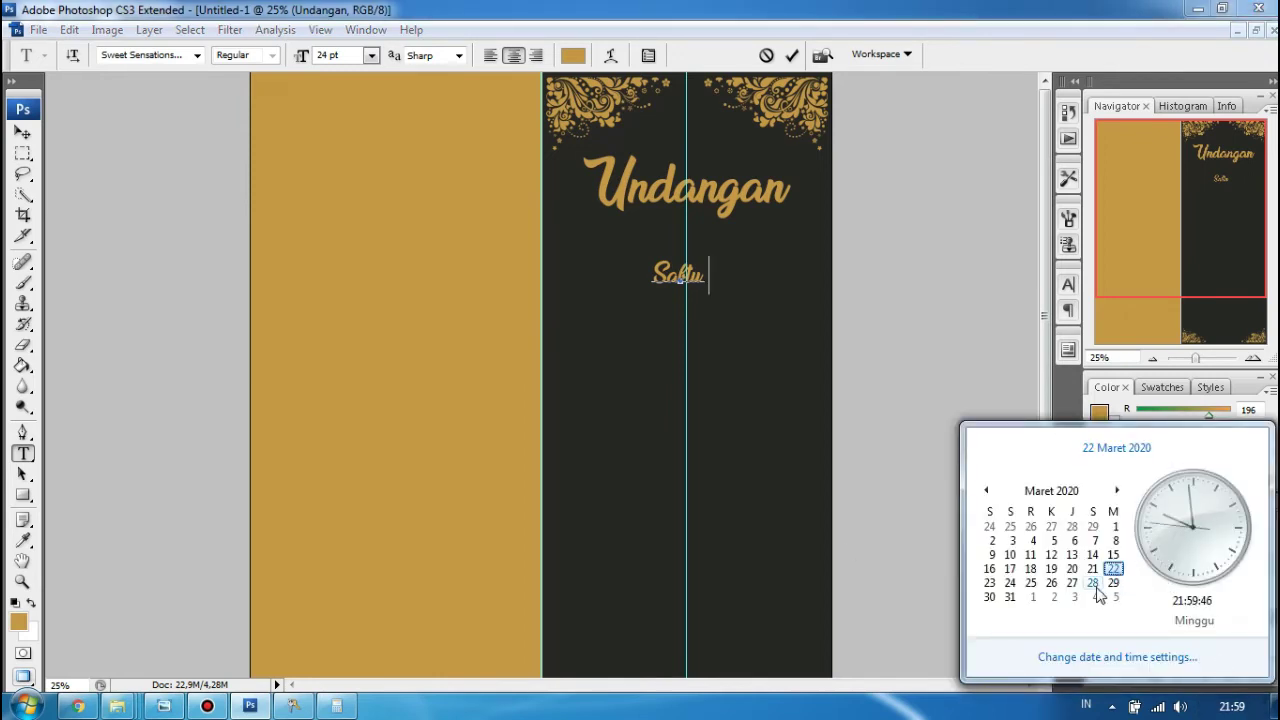
click(716, 322)
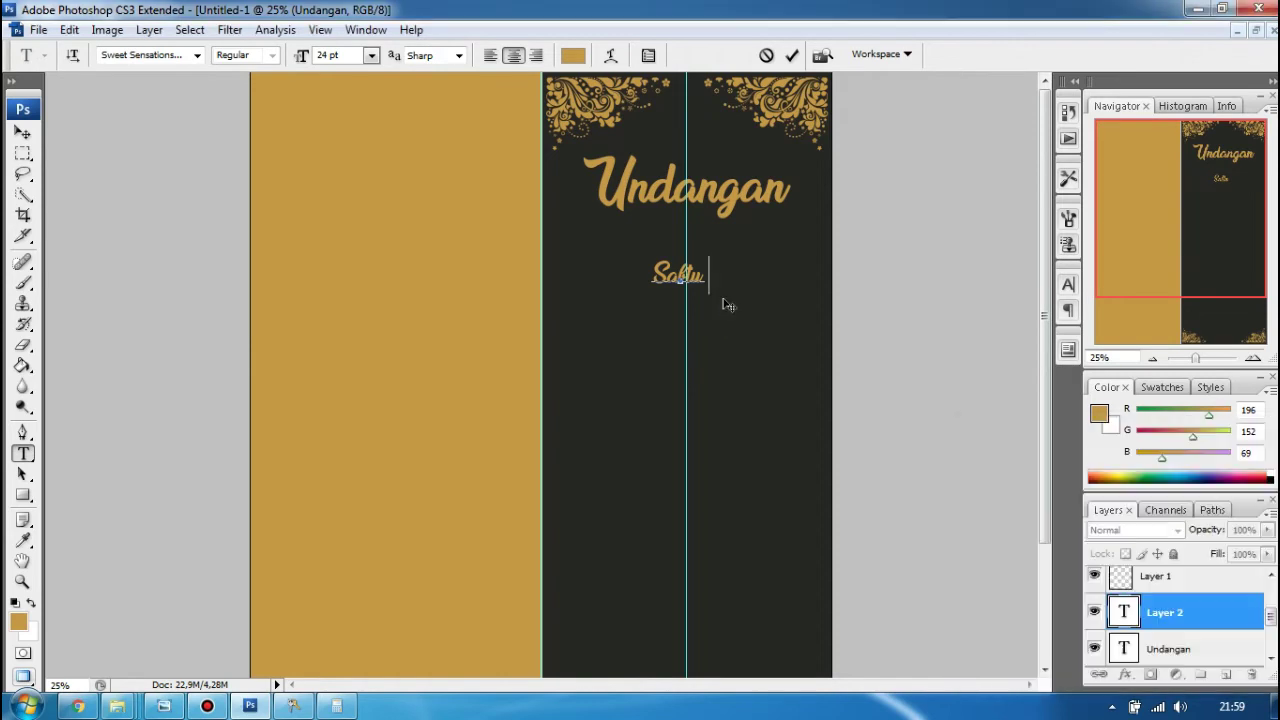
text(28)
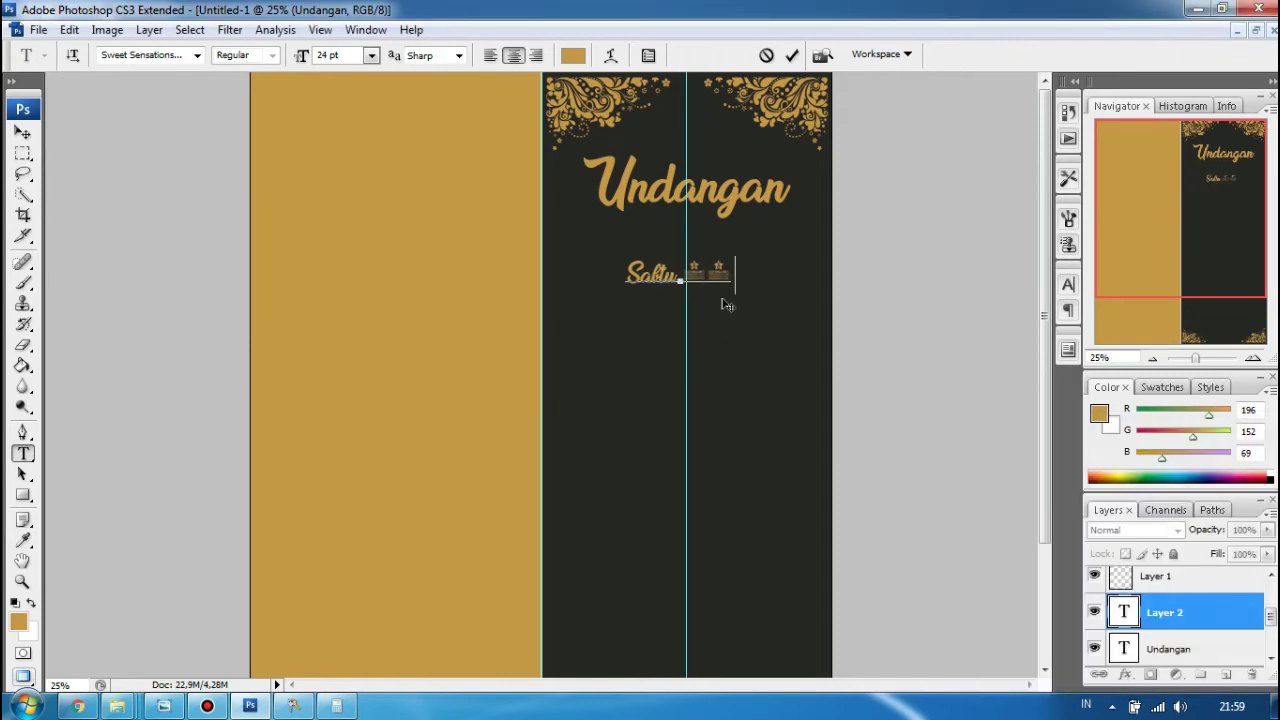
Change the font of the whole date line to Baar Sophia
key(ctrl+a)
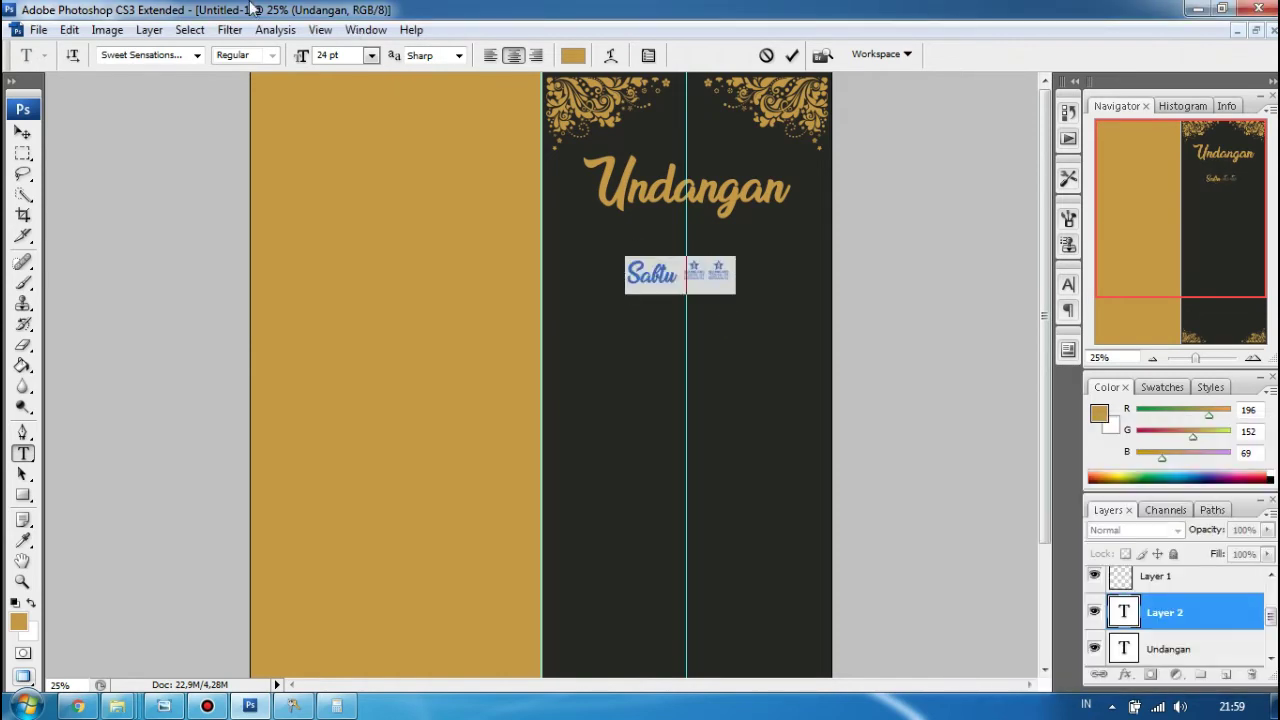
click(196, 55)
click(164, 58)
click(162, 56)
text(Baar Sophia)
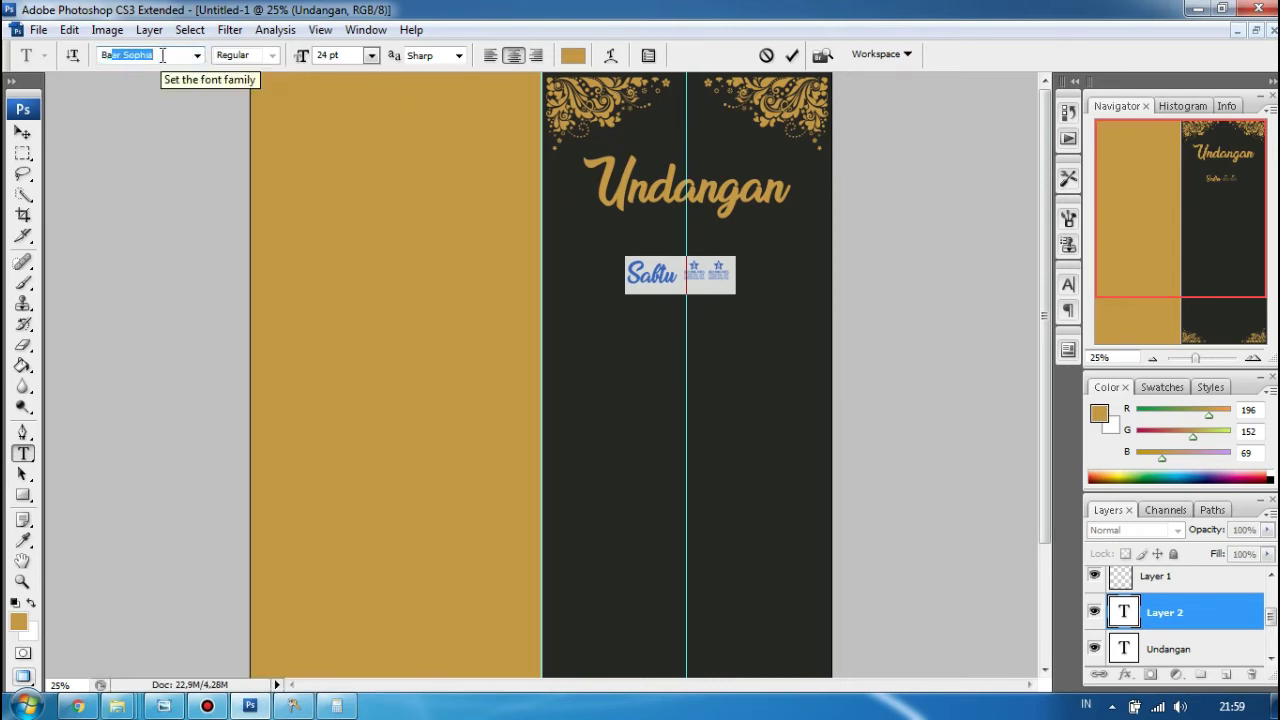
key(Return)
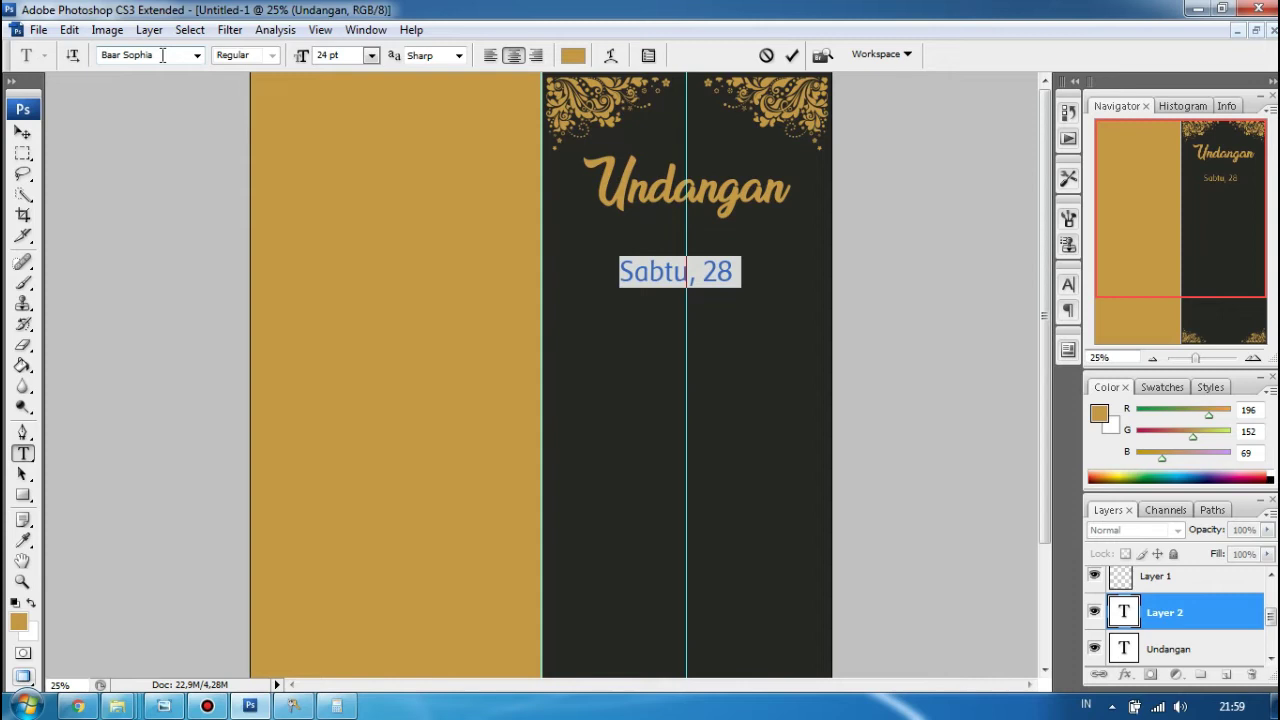
Complete the date line below the title so it reads "Sabtu, 28 Maret 2020"
click(745, 282)
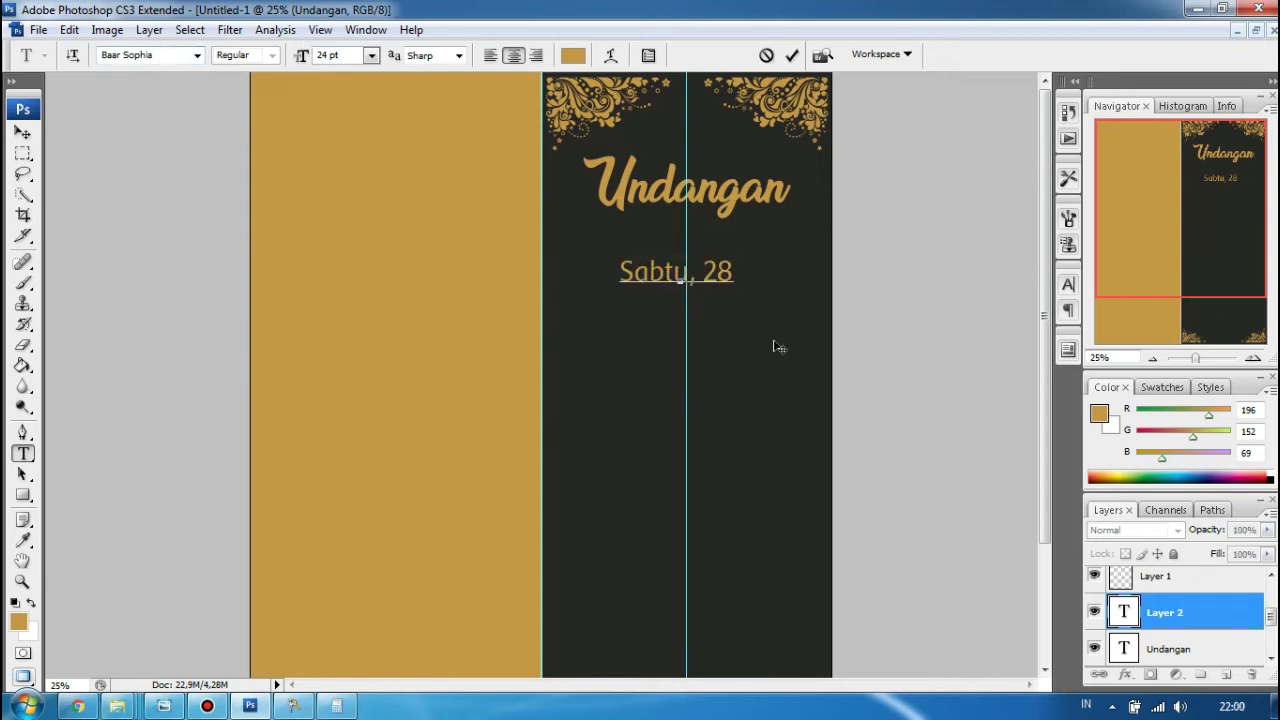
text(Maret)
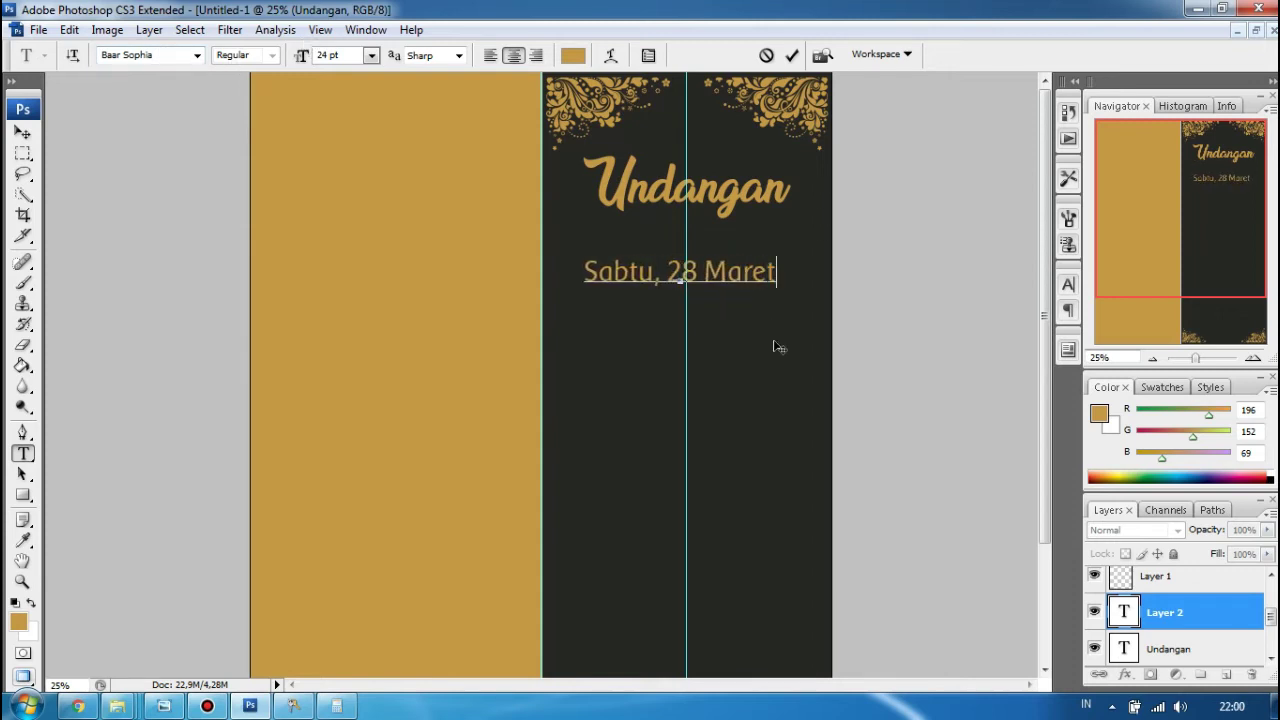
text( 2020)
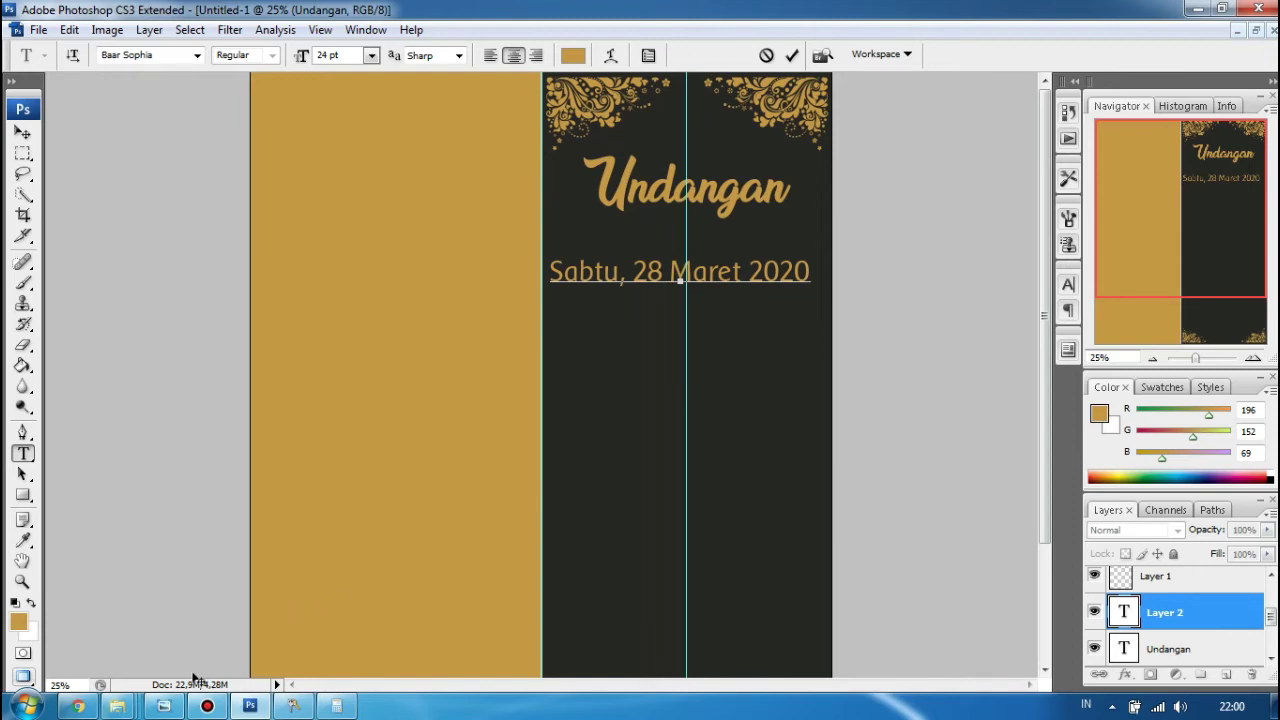
Add a second line with the venue's address below the date, following the layout of the reference invitation
click(164, 707)
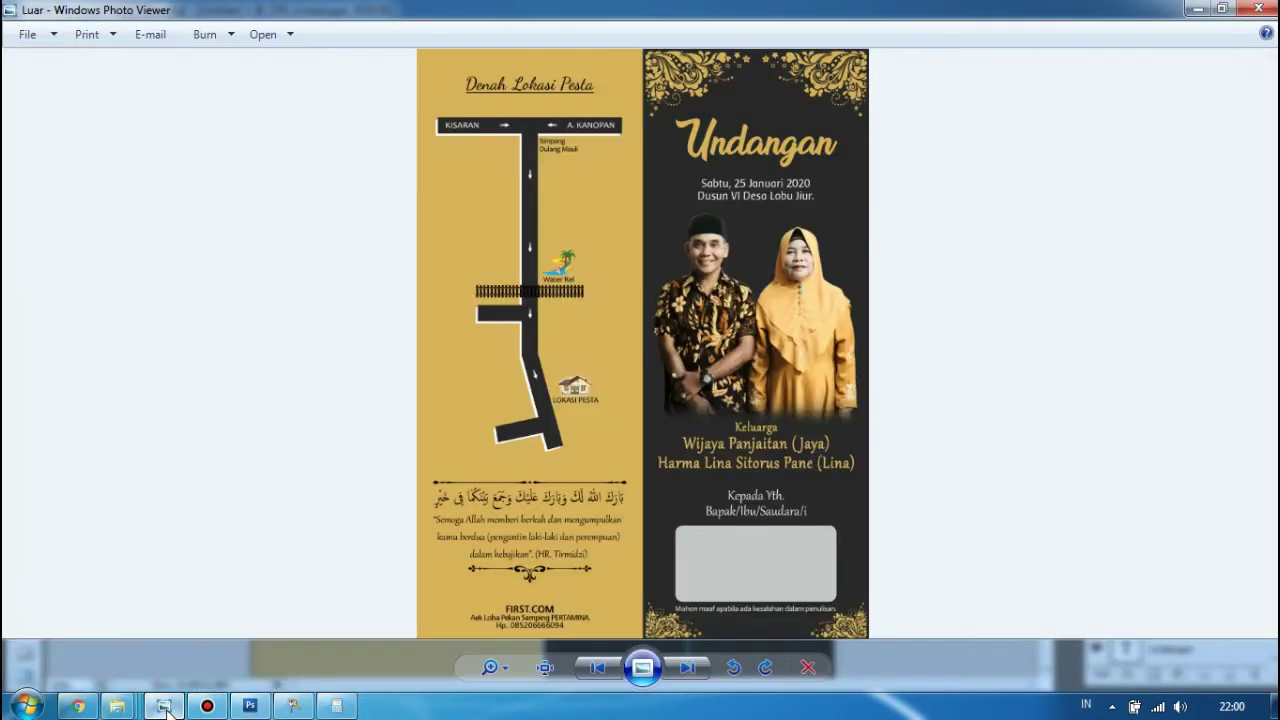
click(164, 707)
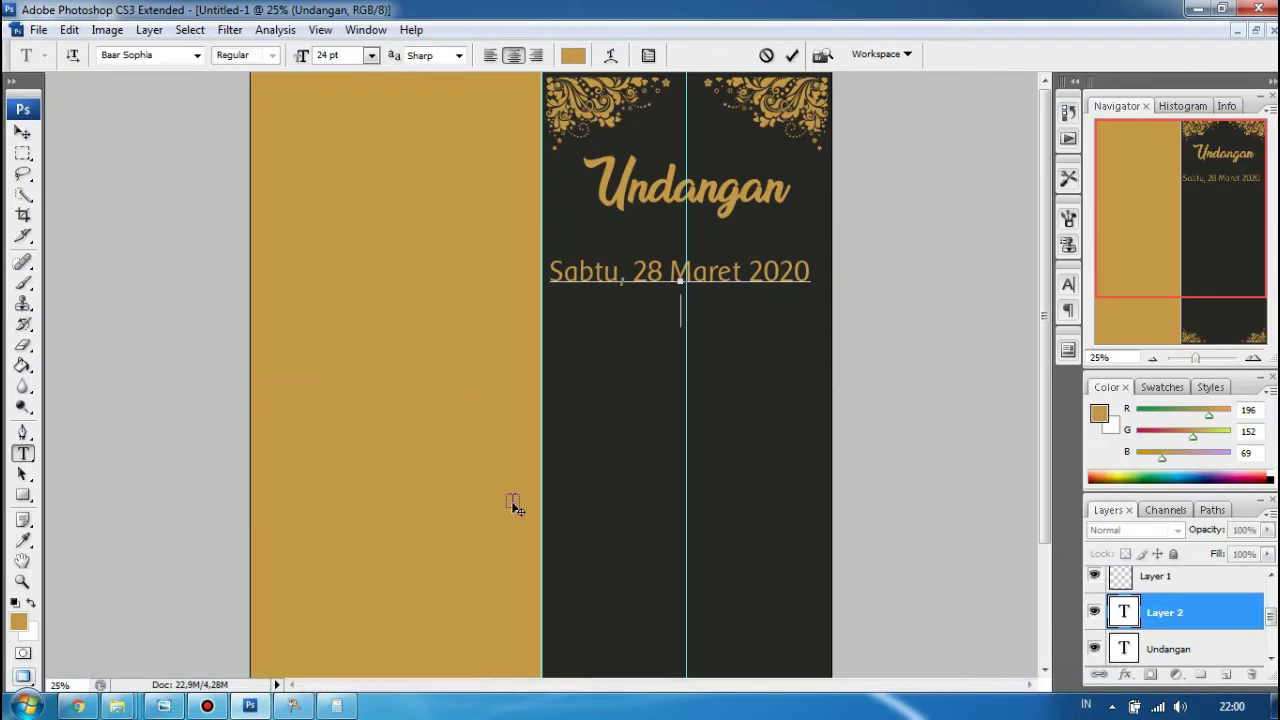
key(Return)
text(Lingkunga)
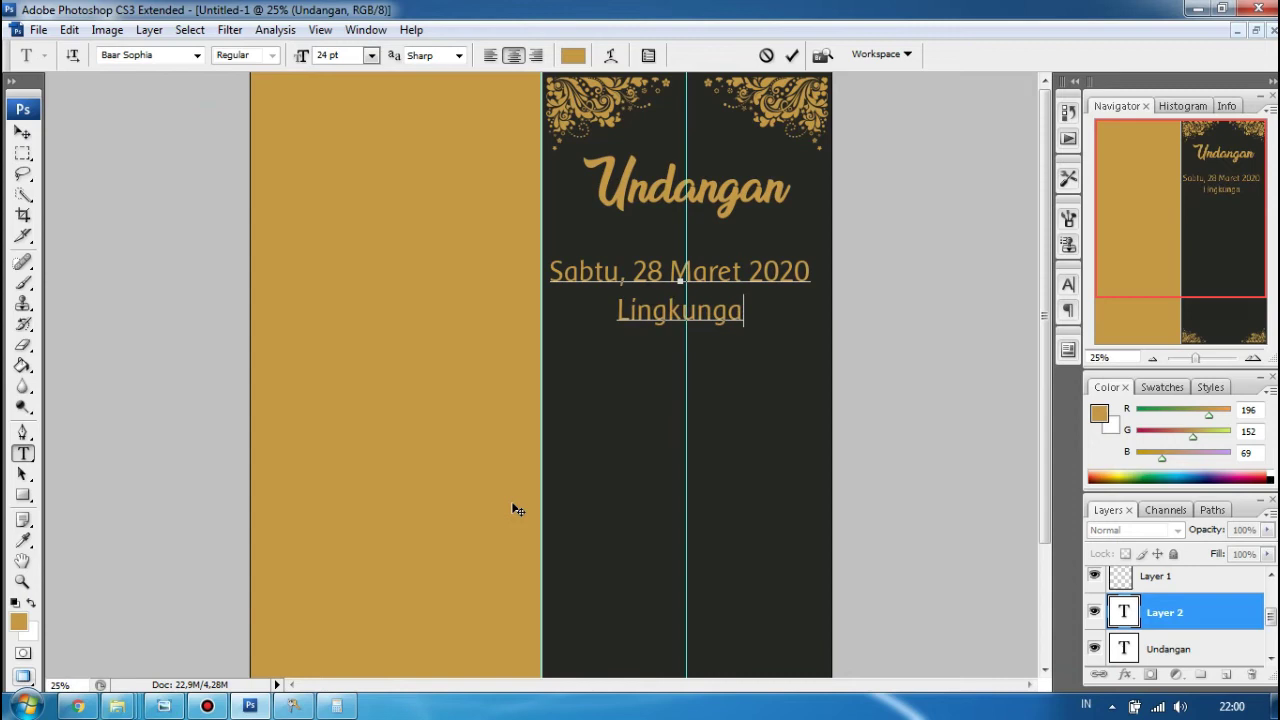
text(n II Kwl)
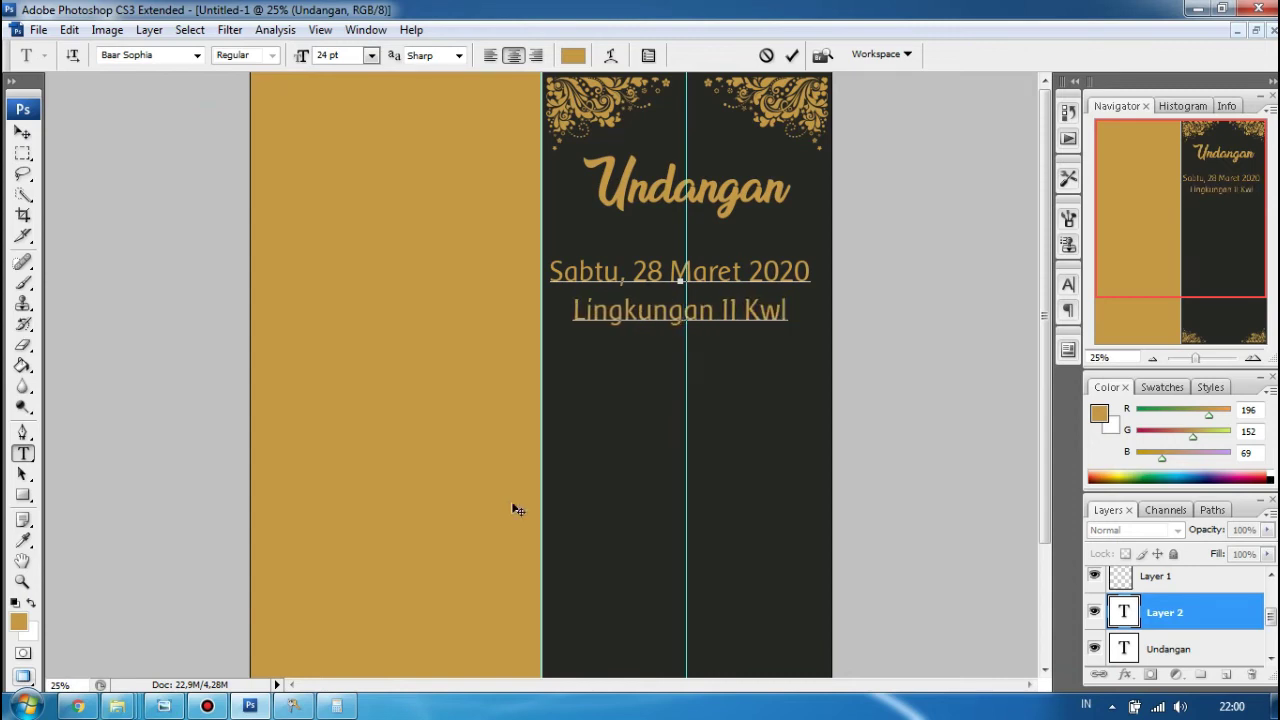
key(BackSpace)
key(BackSpace)
text(e)
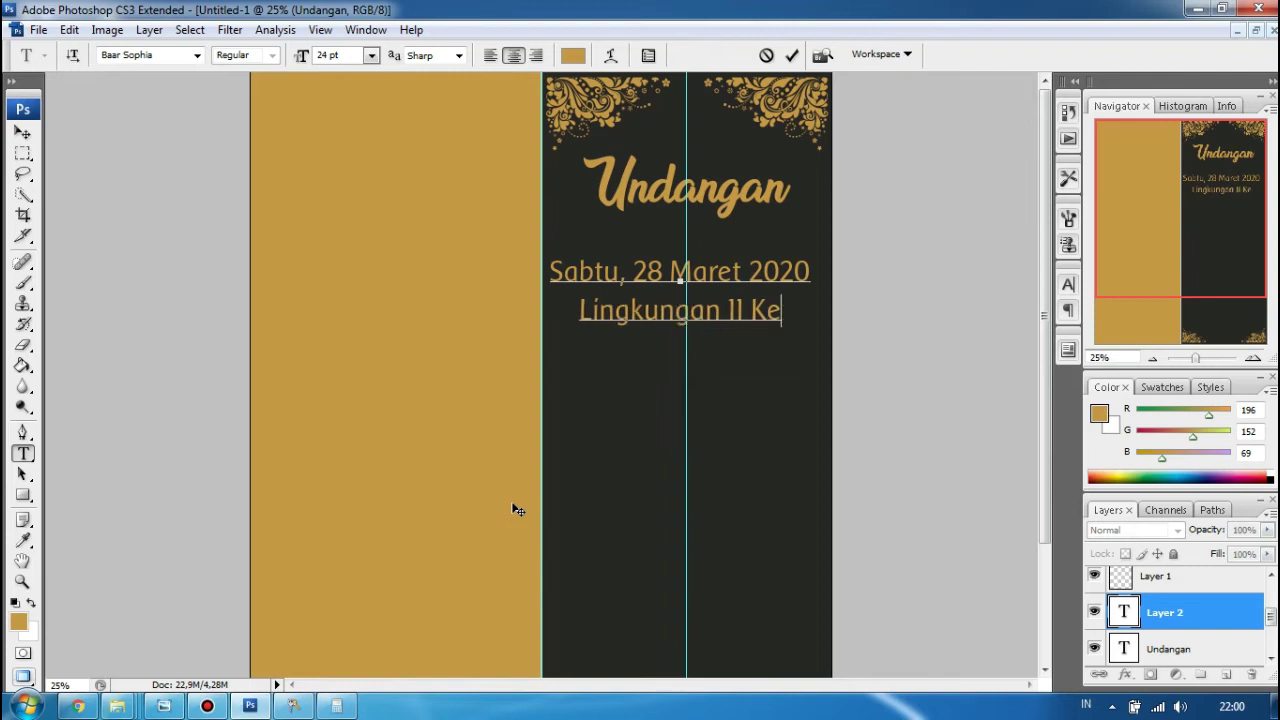
text(l. Aek)
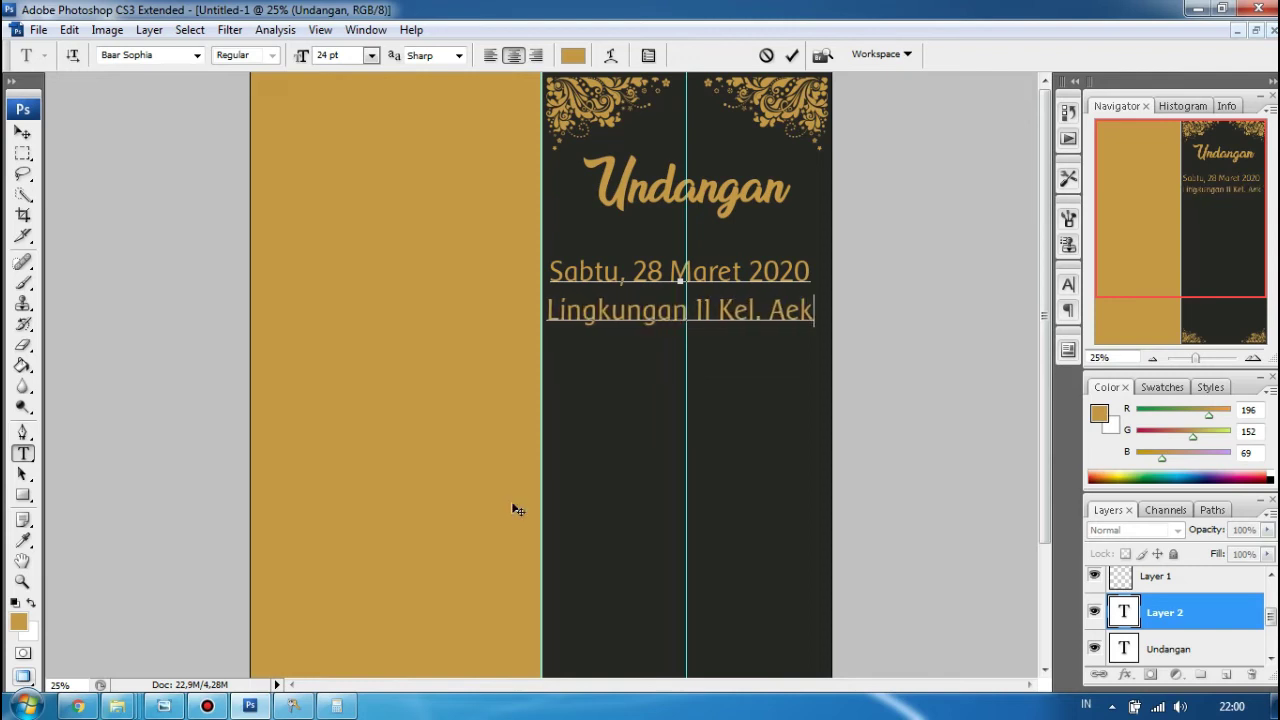
text( Loba Pekan)
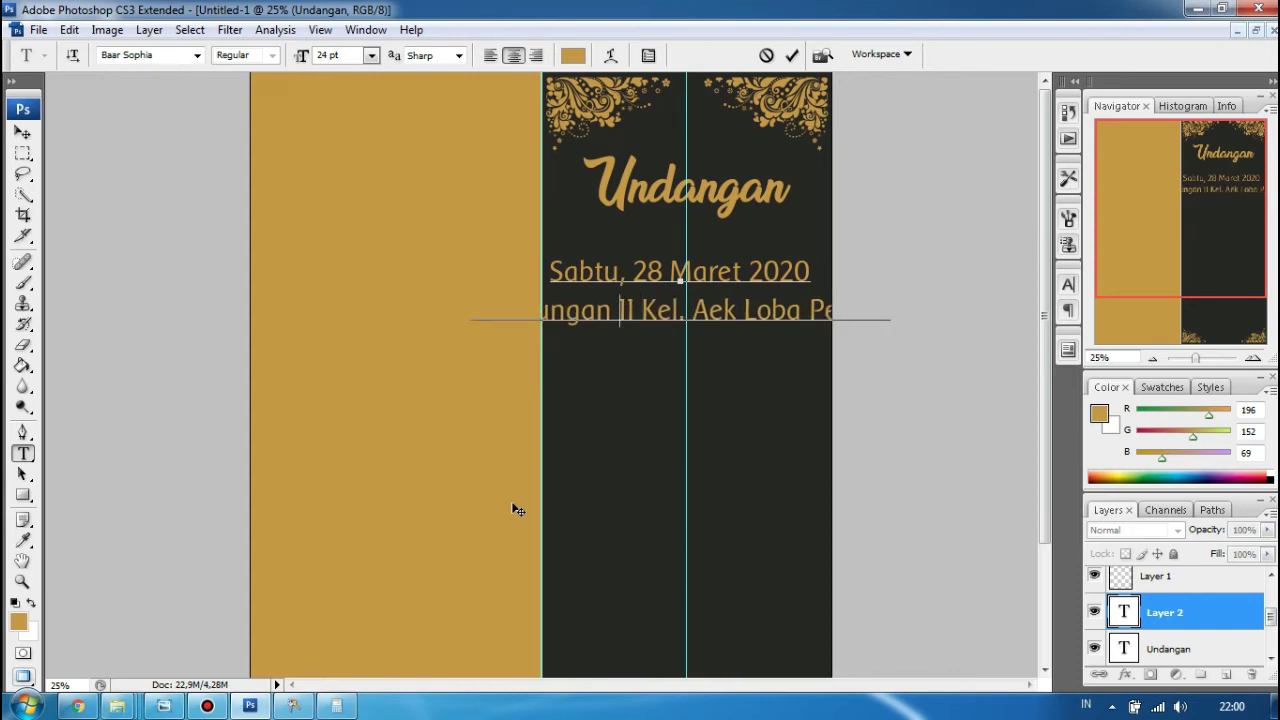
Abbreviate the word "Lingkungan" at the start of the address line to "Lingk."
key(BackSpace)
key(BackSpace)
key(BackSpace)
key(BackSpace)
key(BackSpace)
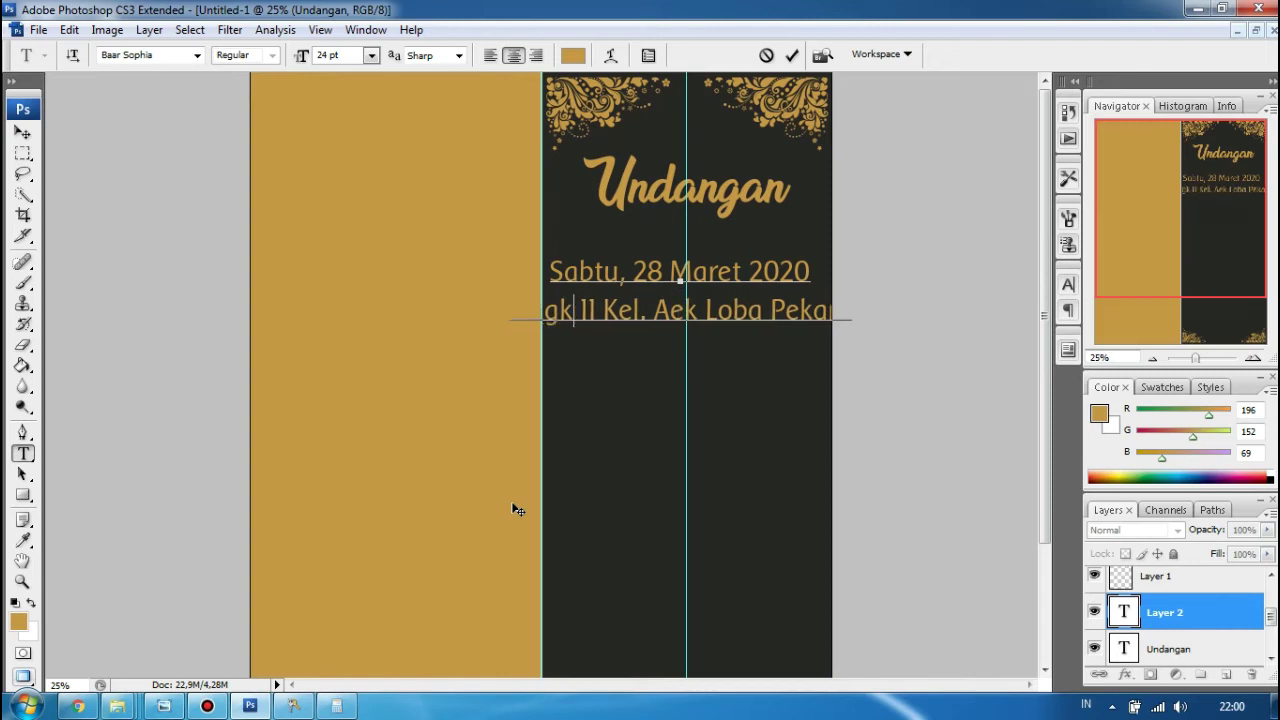
text(.)
Set the font size of both the date and address lines to 16 pt
key(ctrl+a)
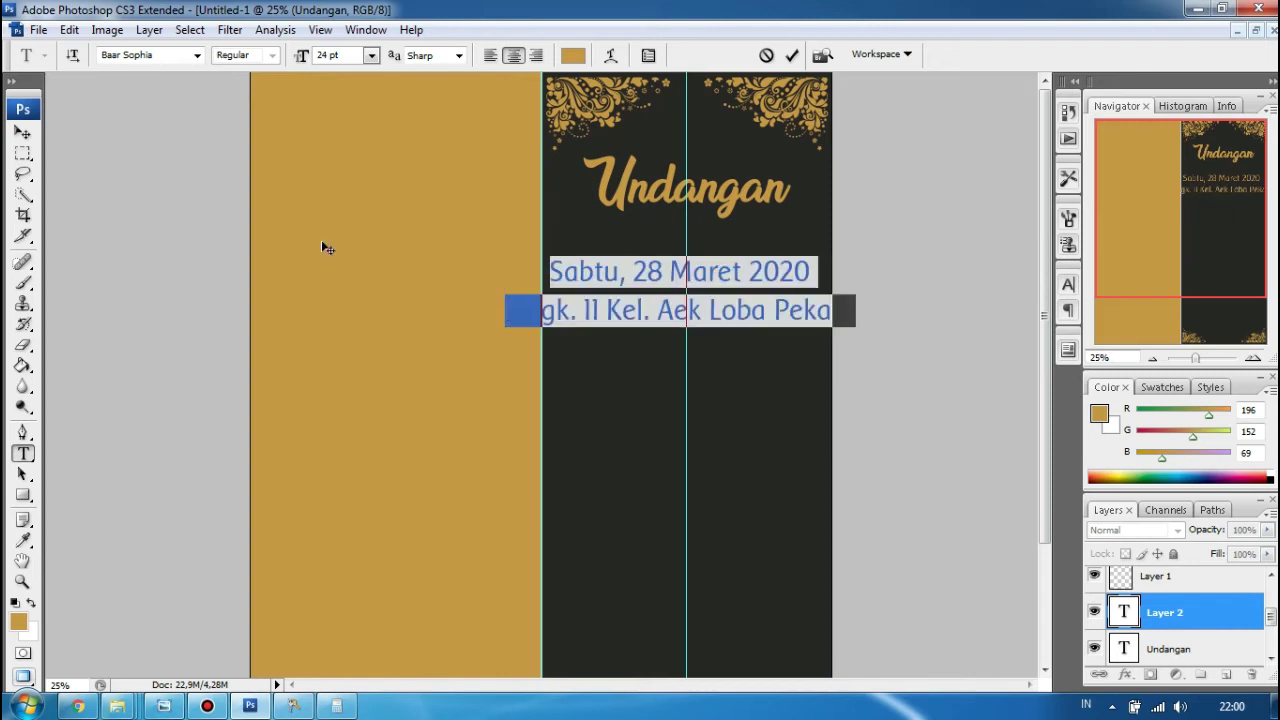
click(371, 56)
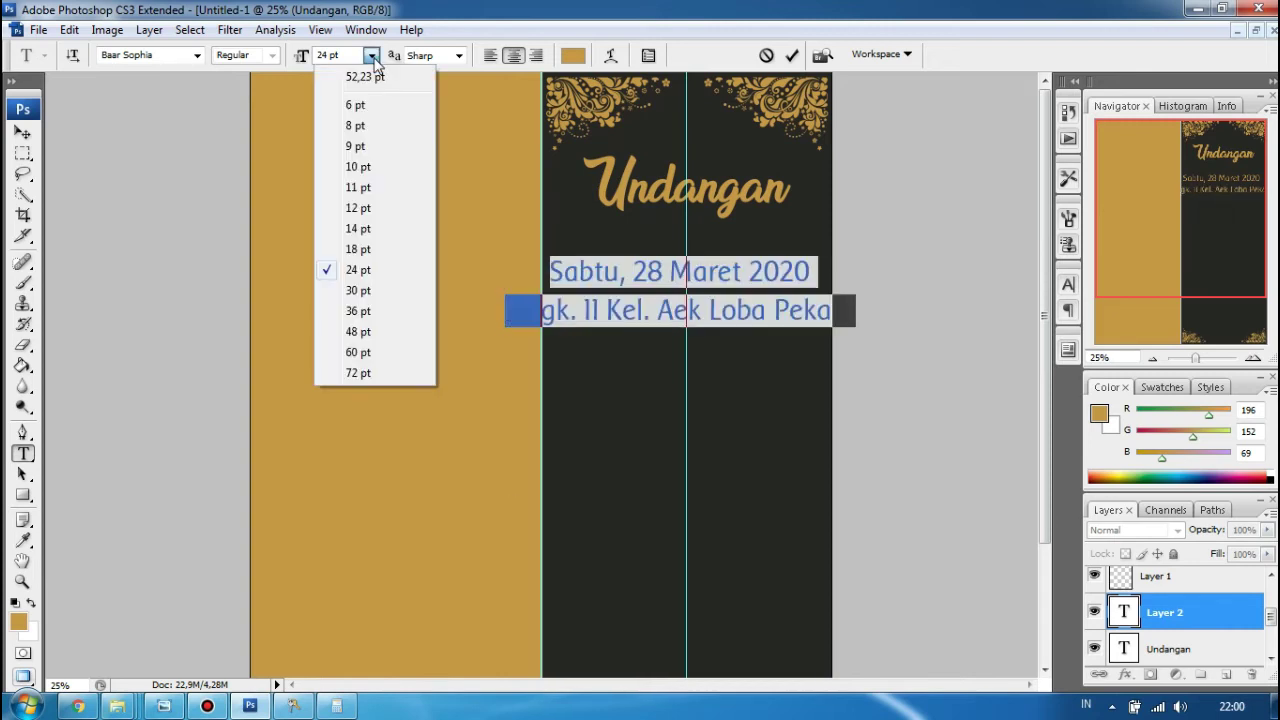
click(364, 249)
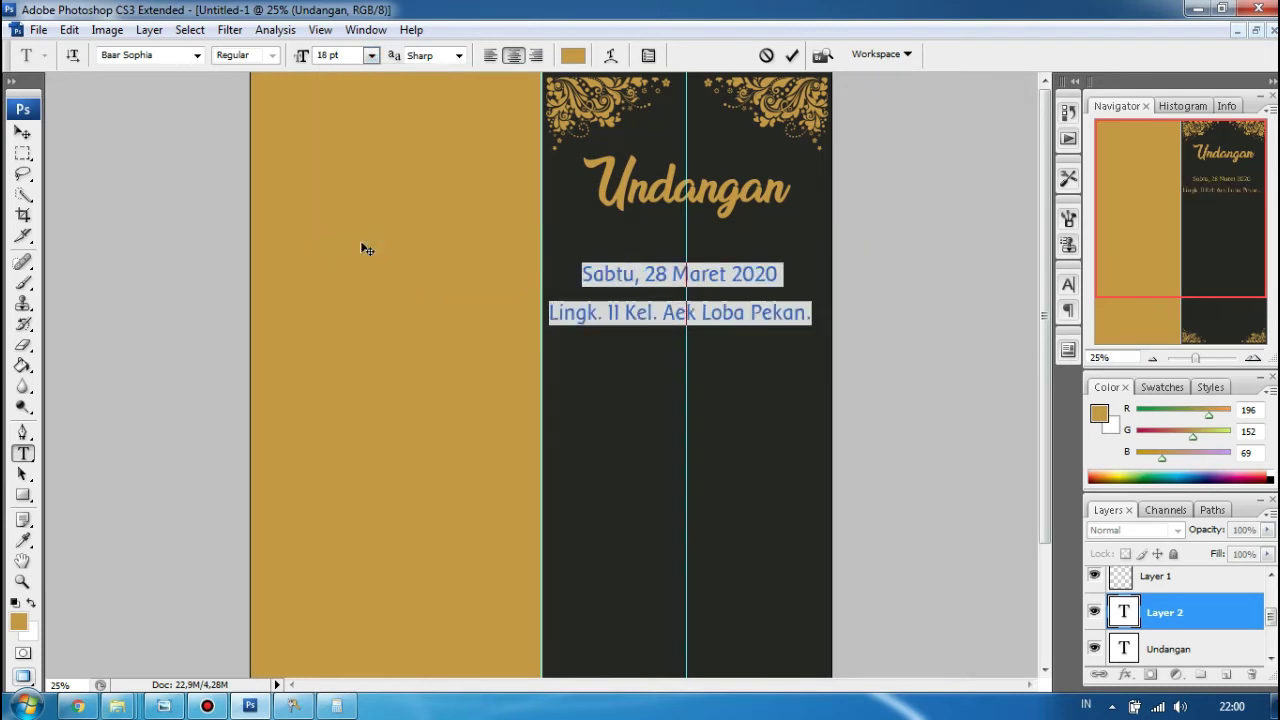
click(371, 56)
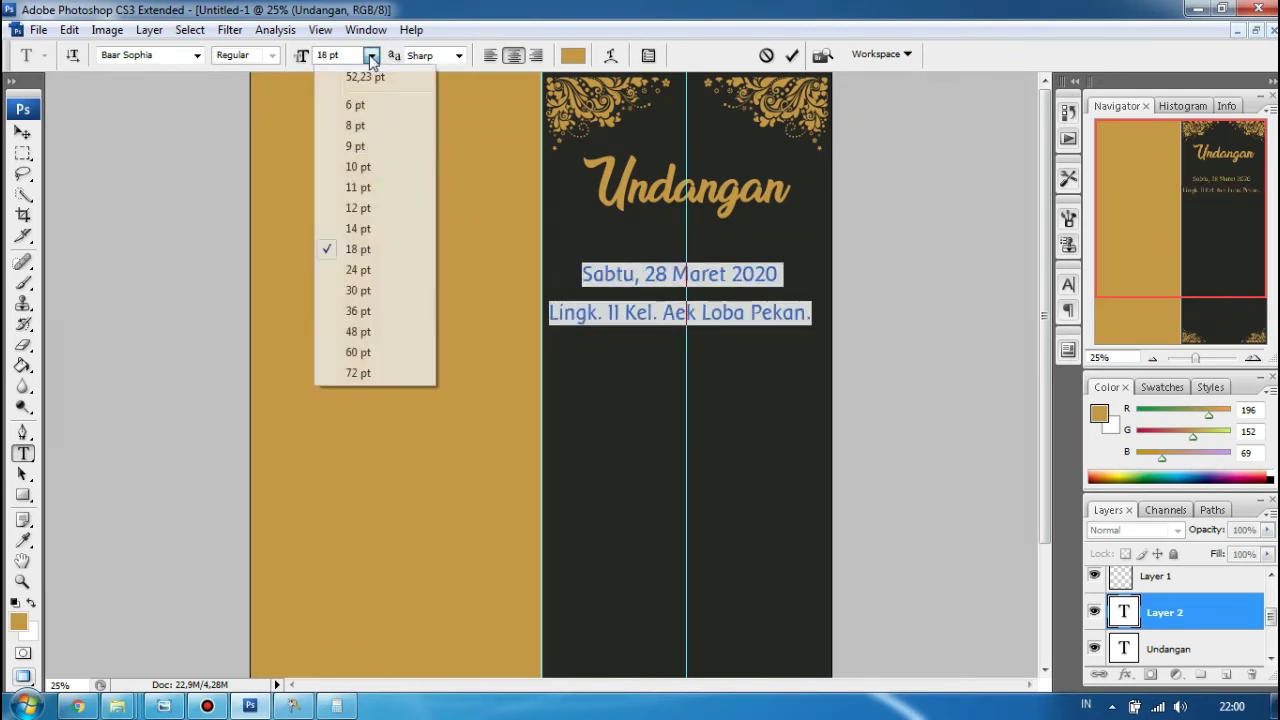
click(364, 232)
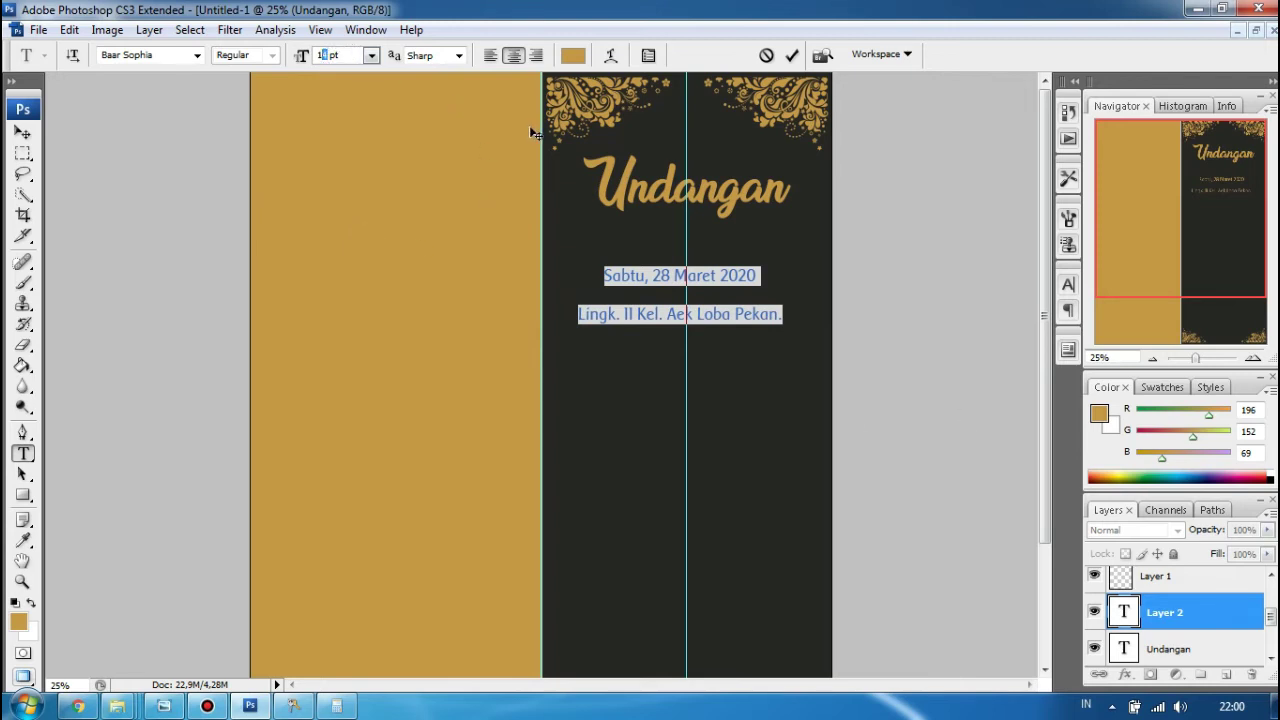
text(6)
key(Return)
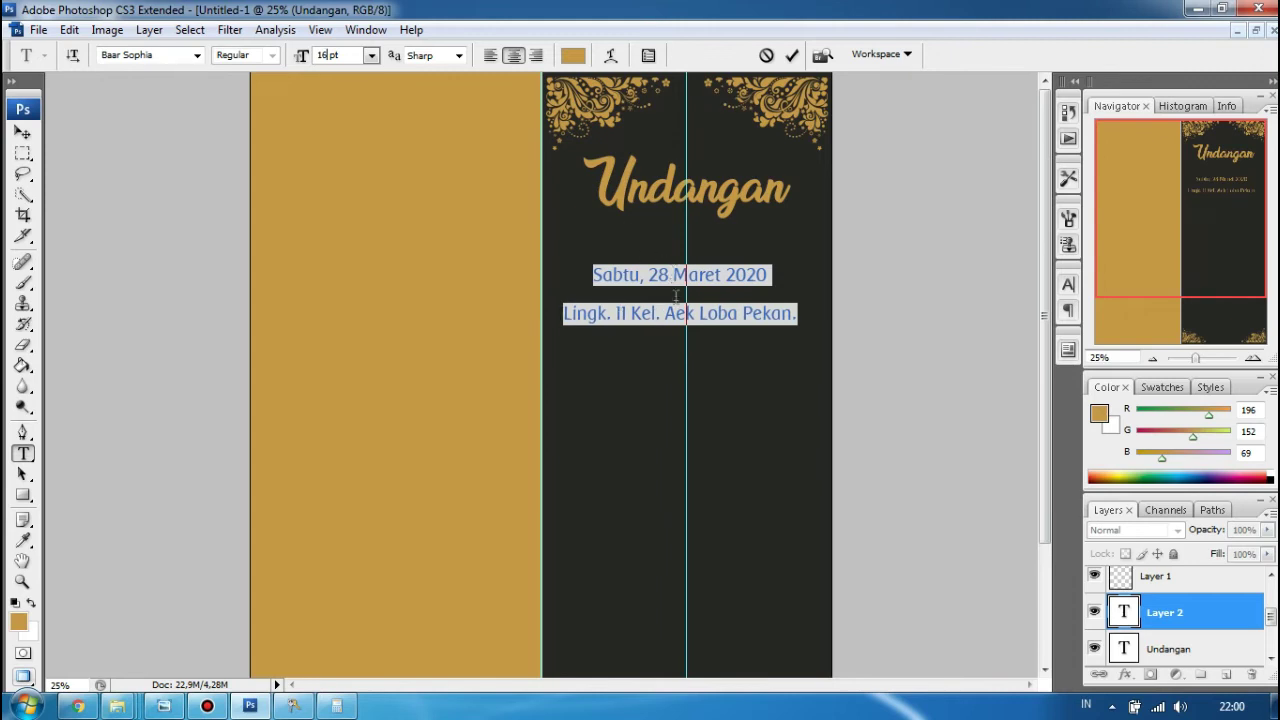
Set the leading of the date and address lines to Auto and commit the text
click(649, 57)
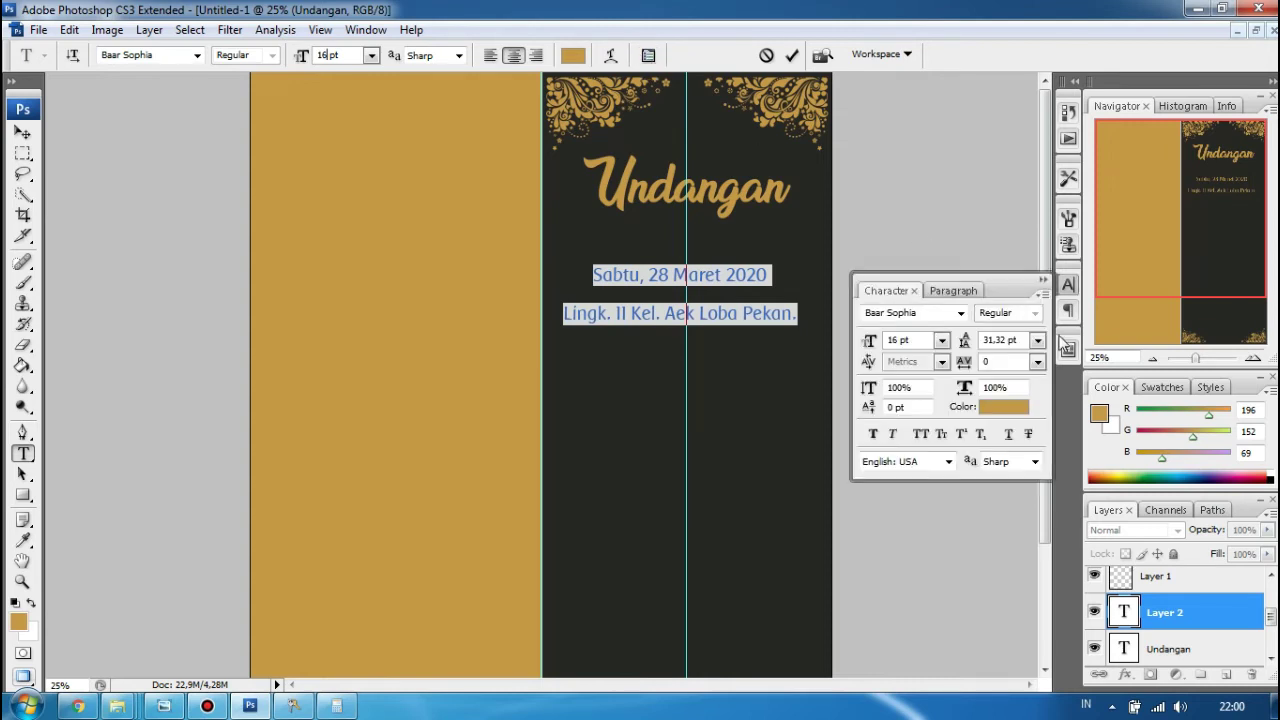
click(1038, 341)
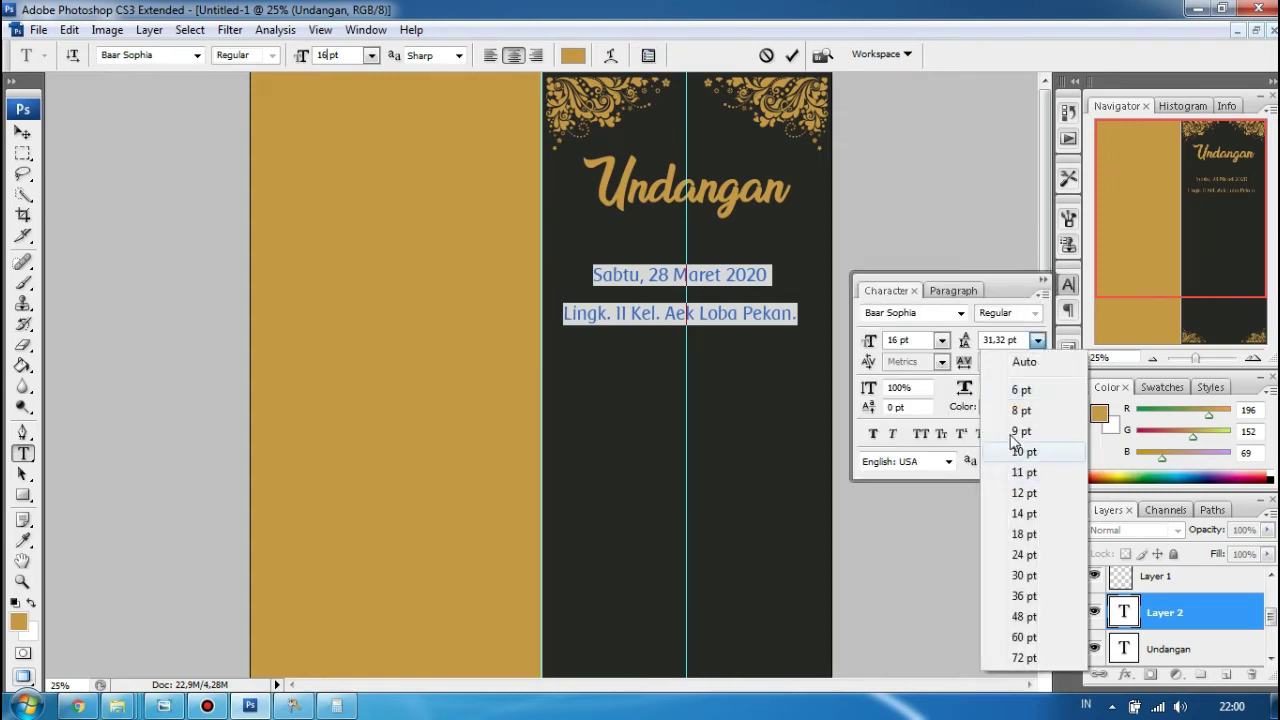
click(1022, 362)
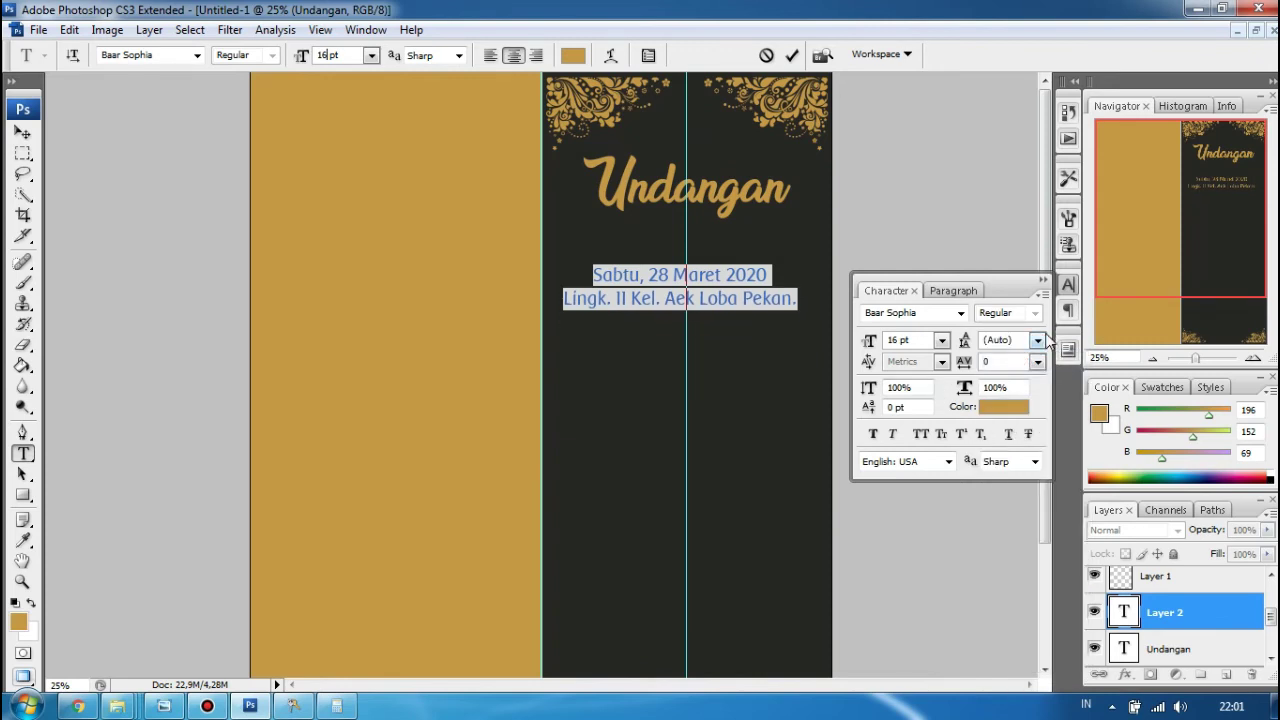
click(1040, 341)
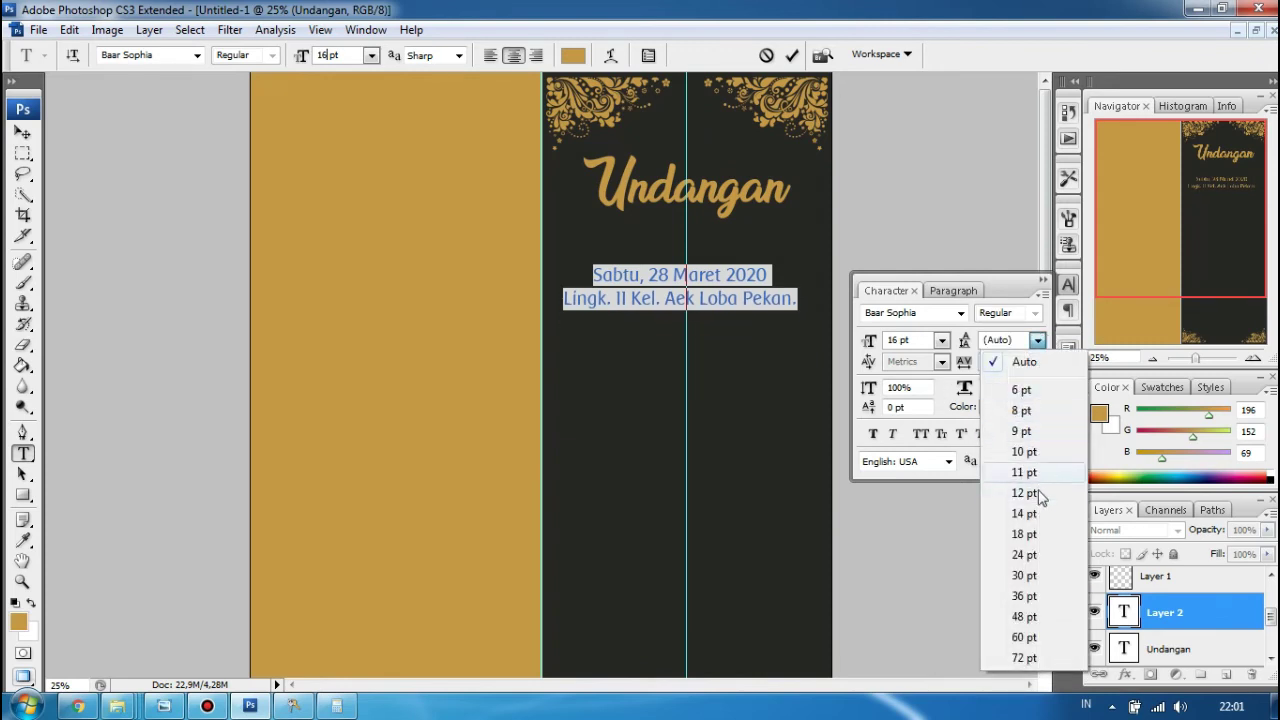
click(1024, 362)
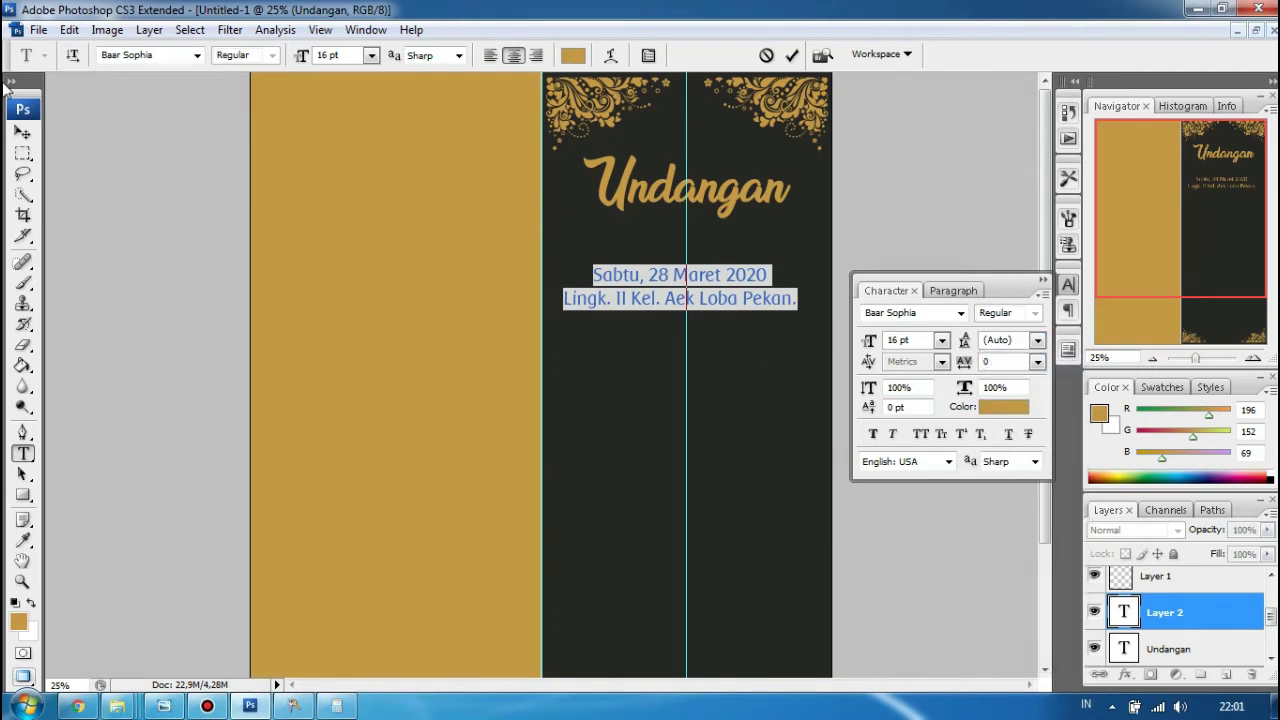
click(23, 131)
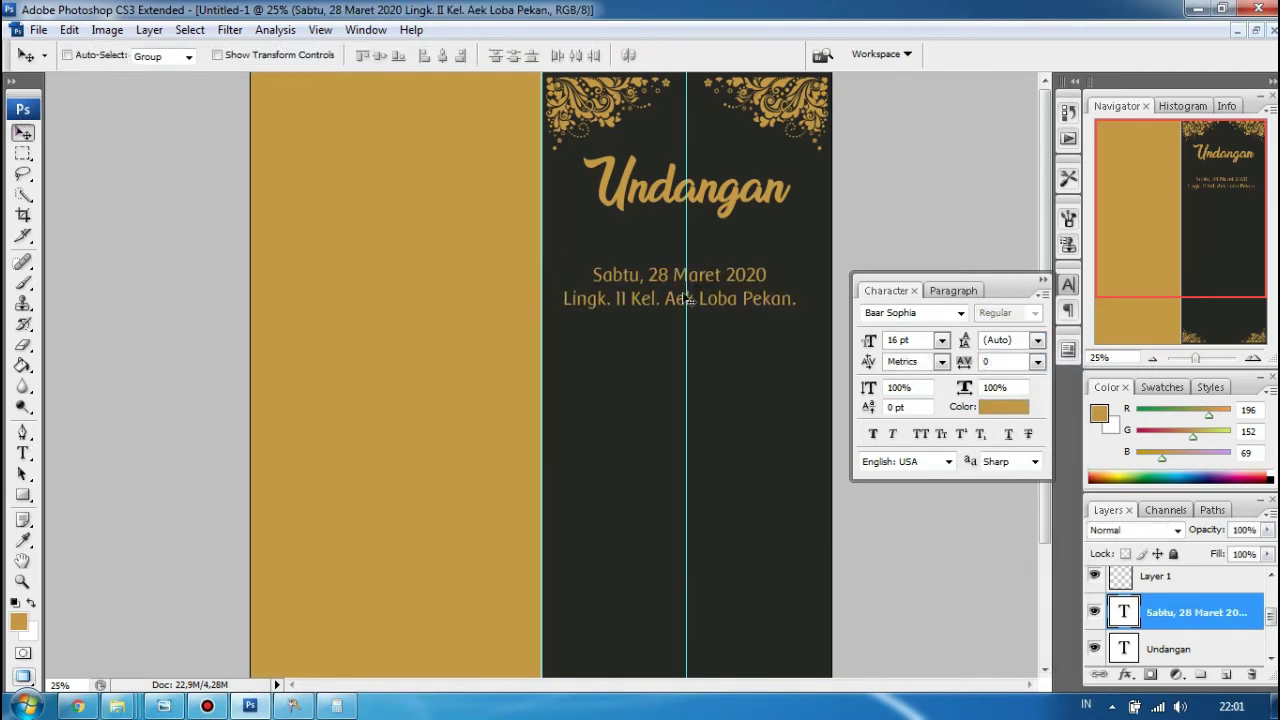
Use Free Transform to centre the date and address text on the vertical guide at X 1855,3 px, Y 796,5 px, closer below the title, and apply it
key(ctrl+t)
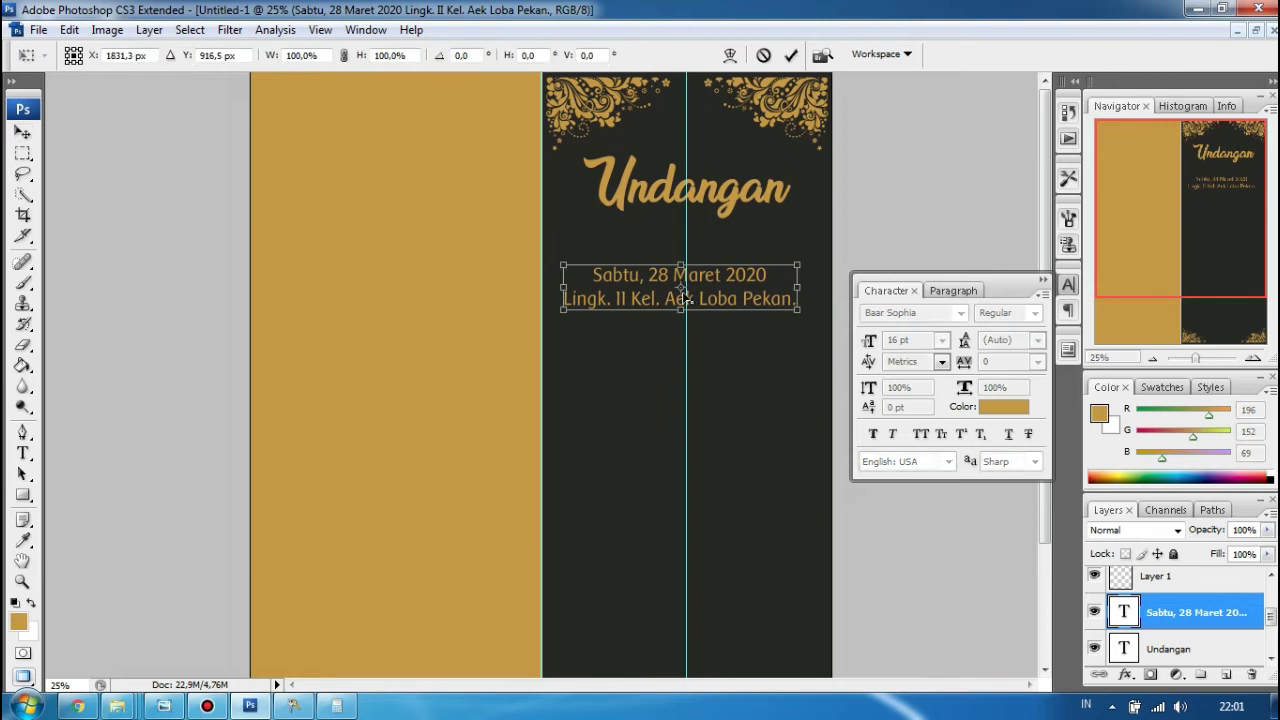
drag(685, 297, 683, 290)
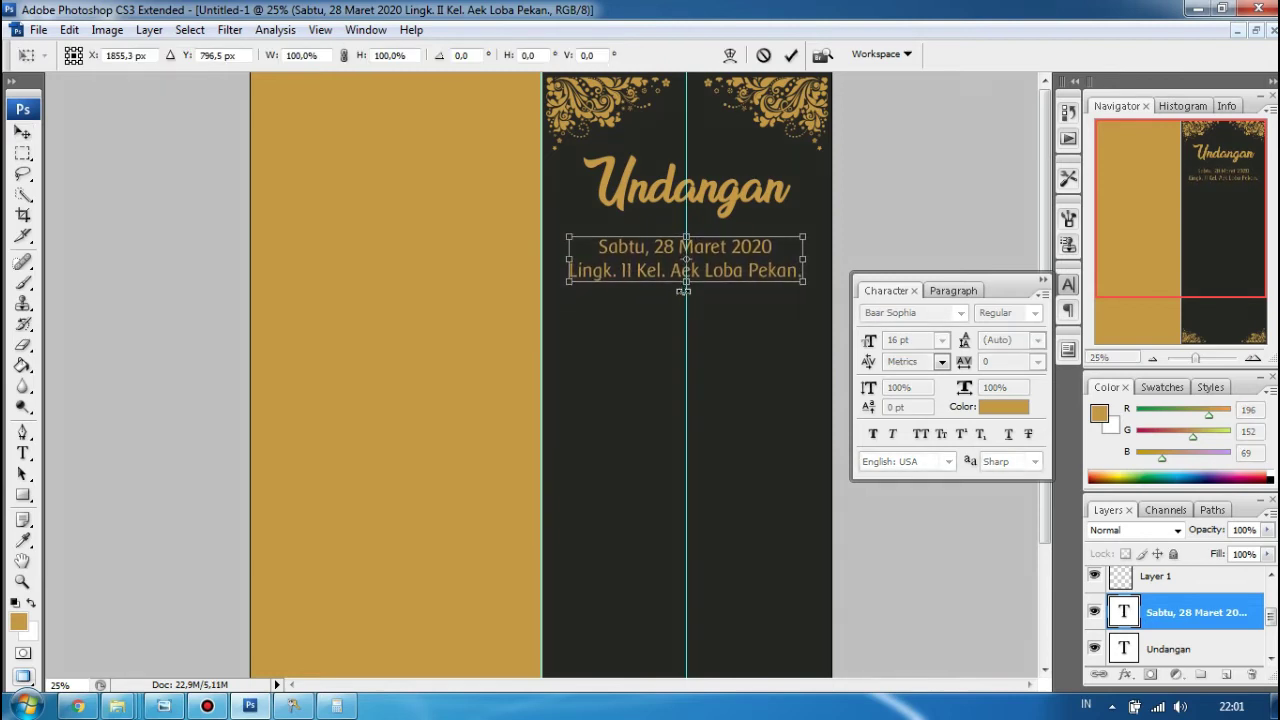
click(23, 131)
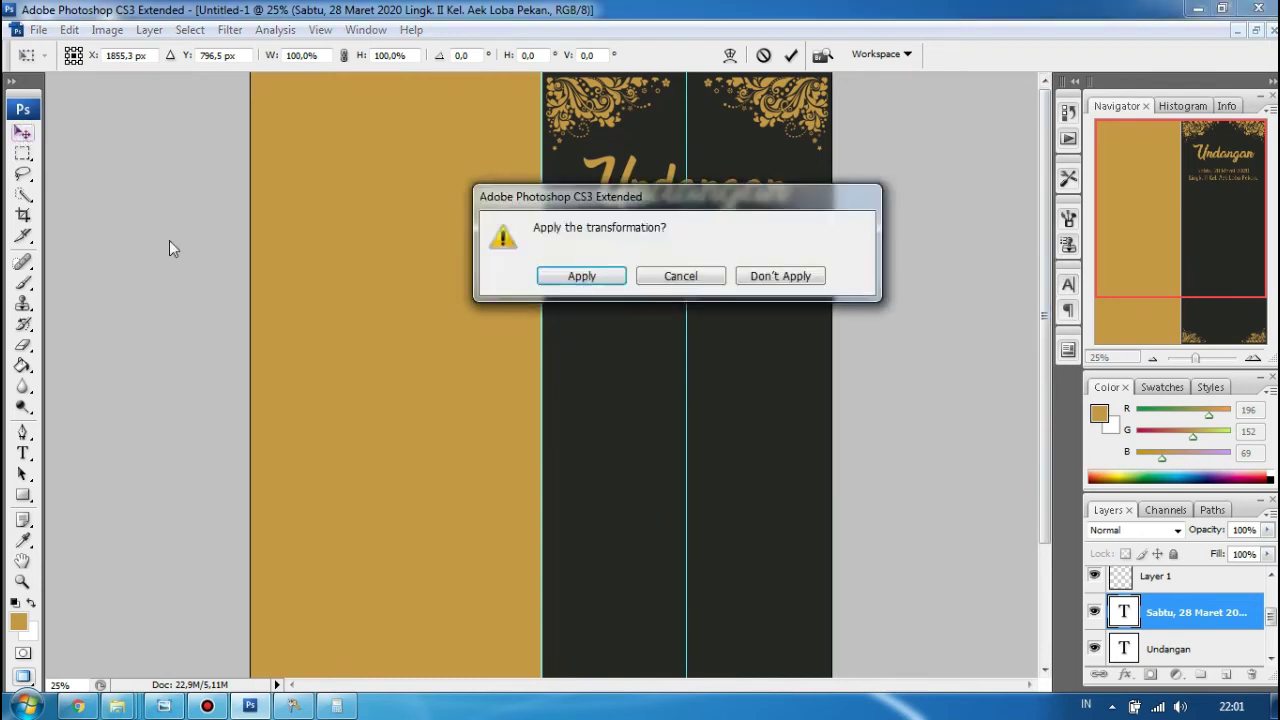
key(Return)
Recolour all of the date and address text to near-white fefdfc and commit the edit
click(23, 453)
click(686, 259)
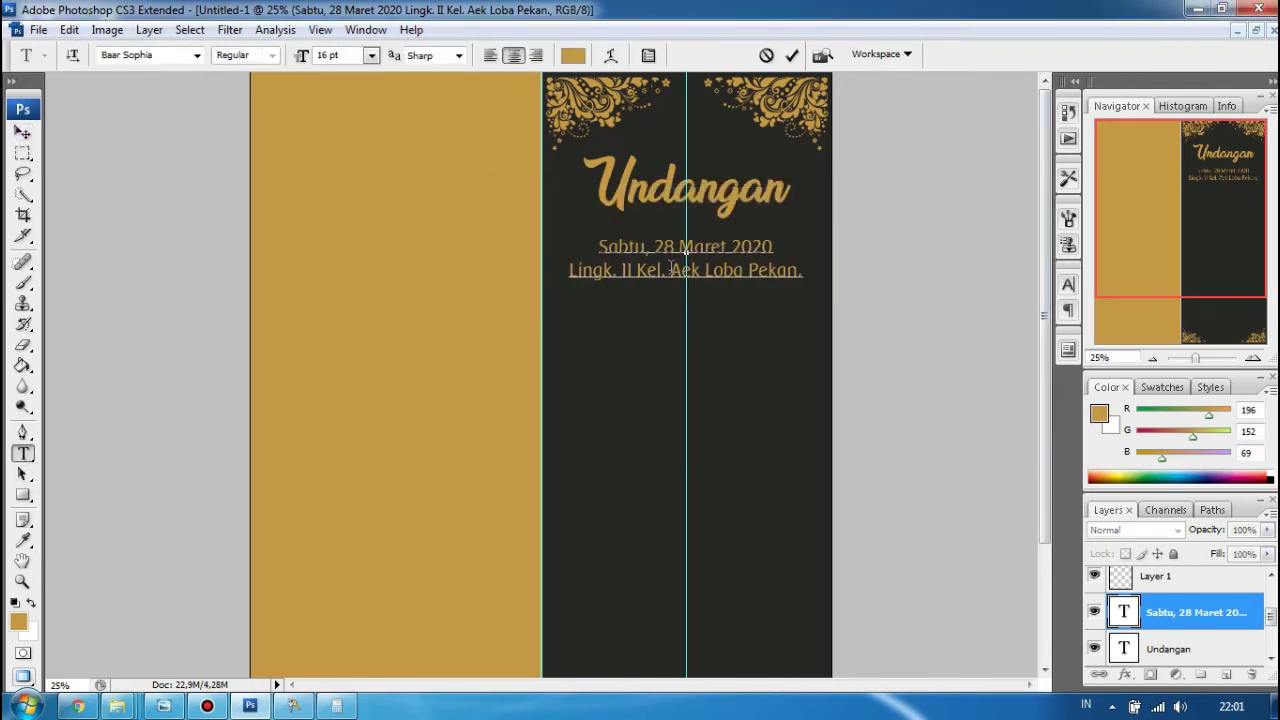
key(ctrl+a)
click(572, 55)
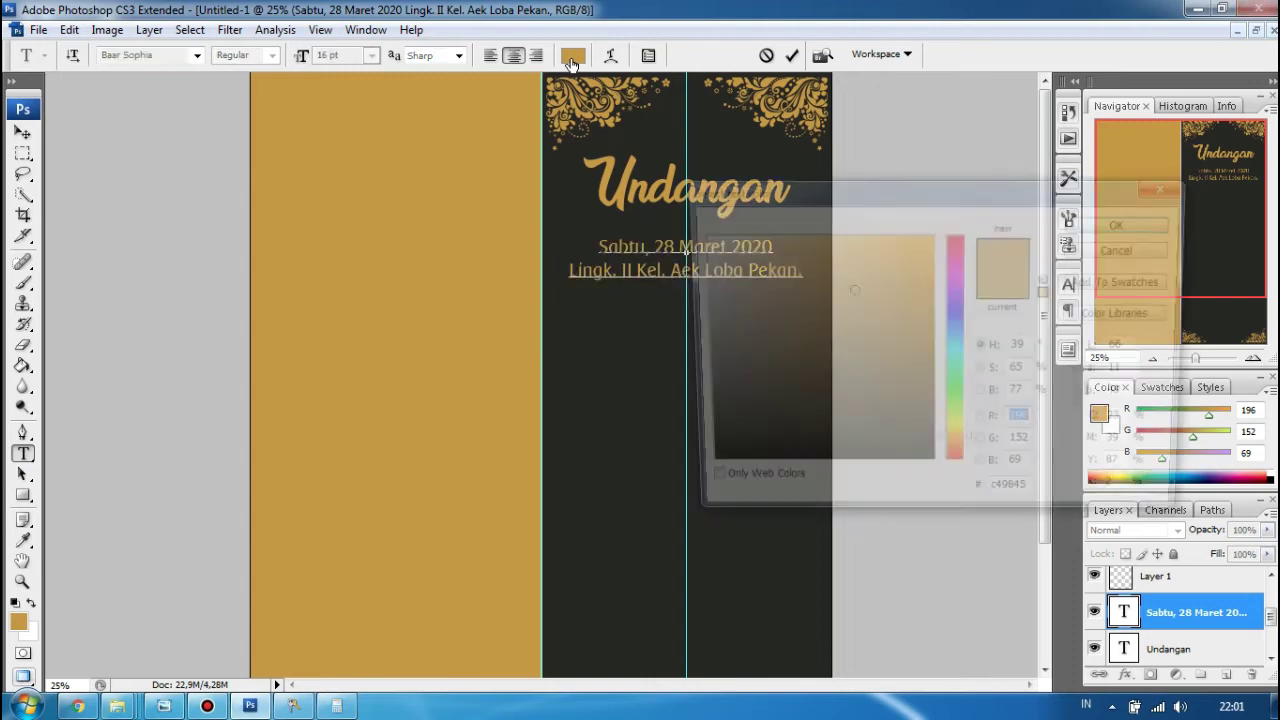
click(696, 235)
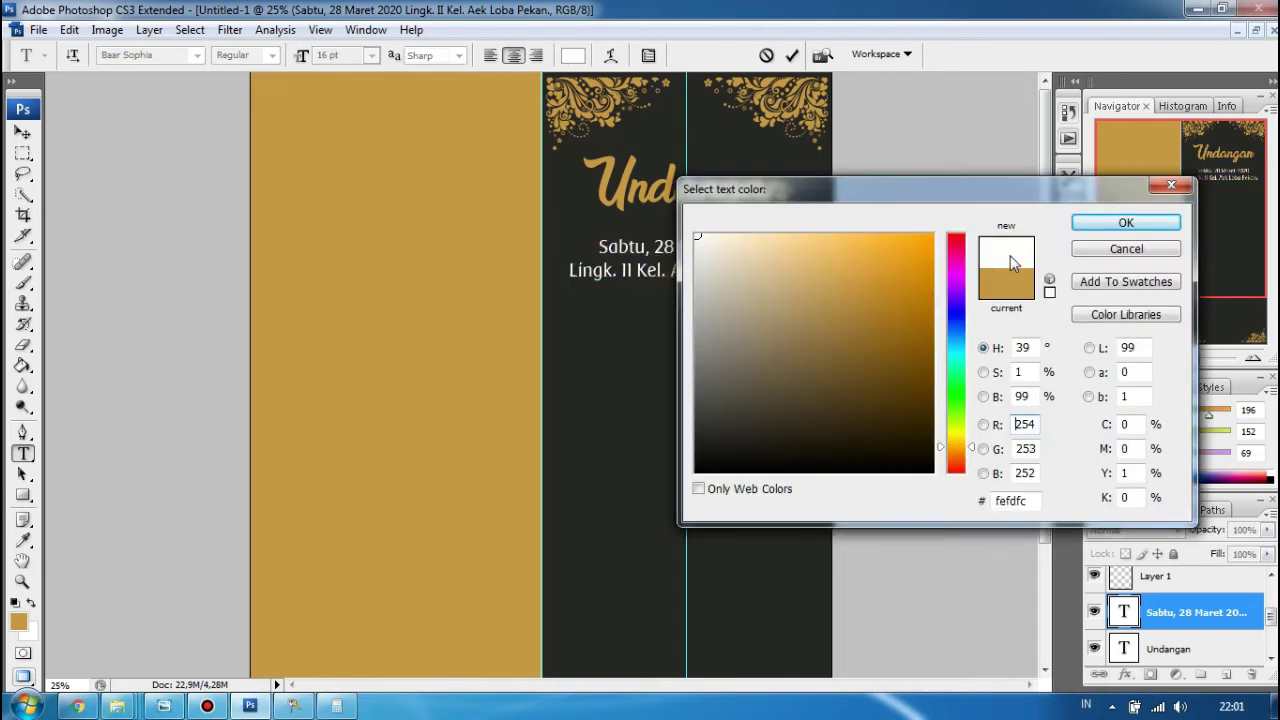
click(1094, 228)
click(23, 132)
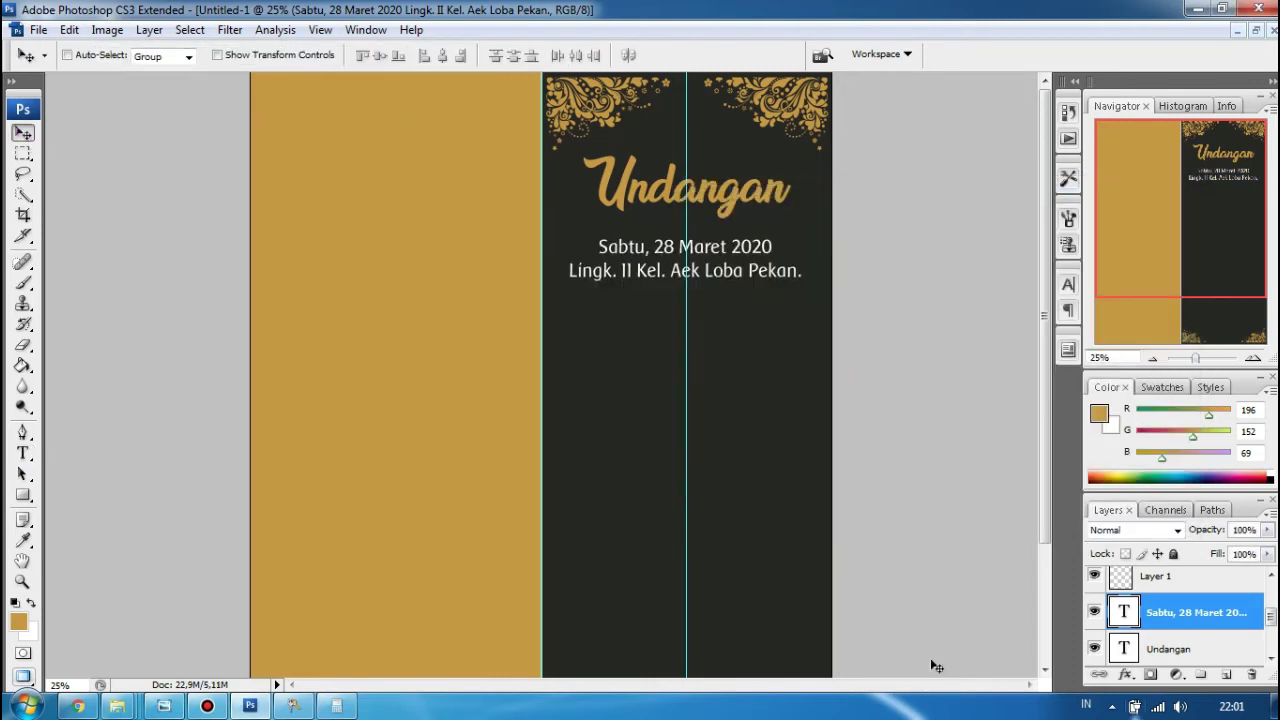
click(179, 707)
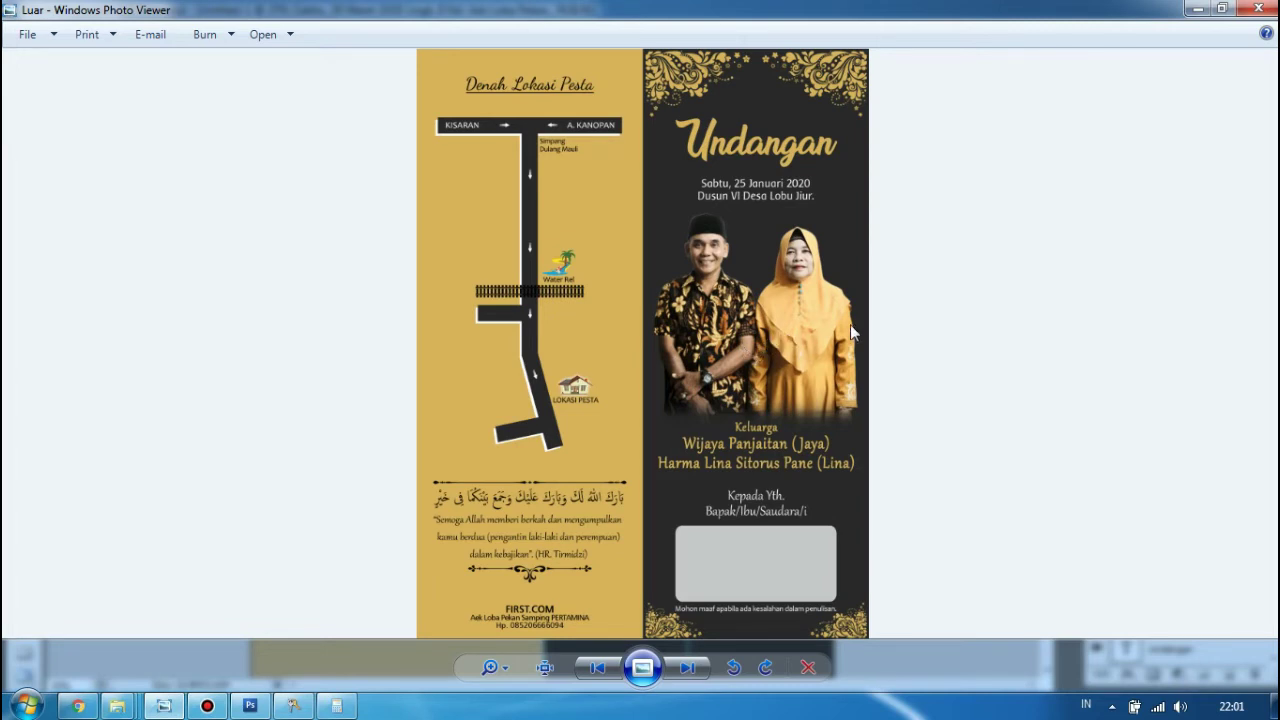
click(1196, 10)
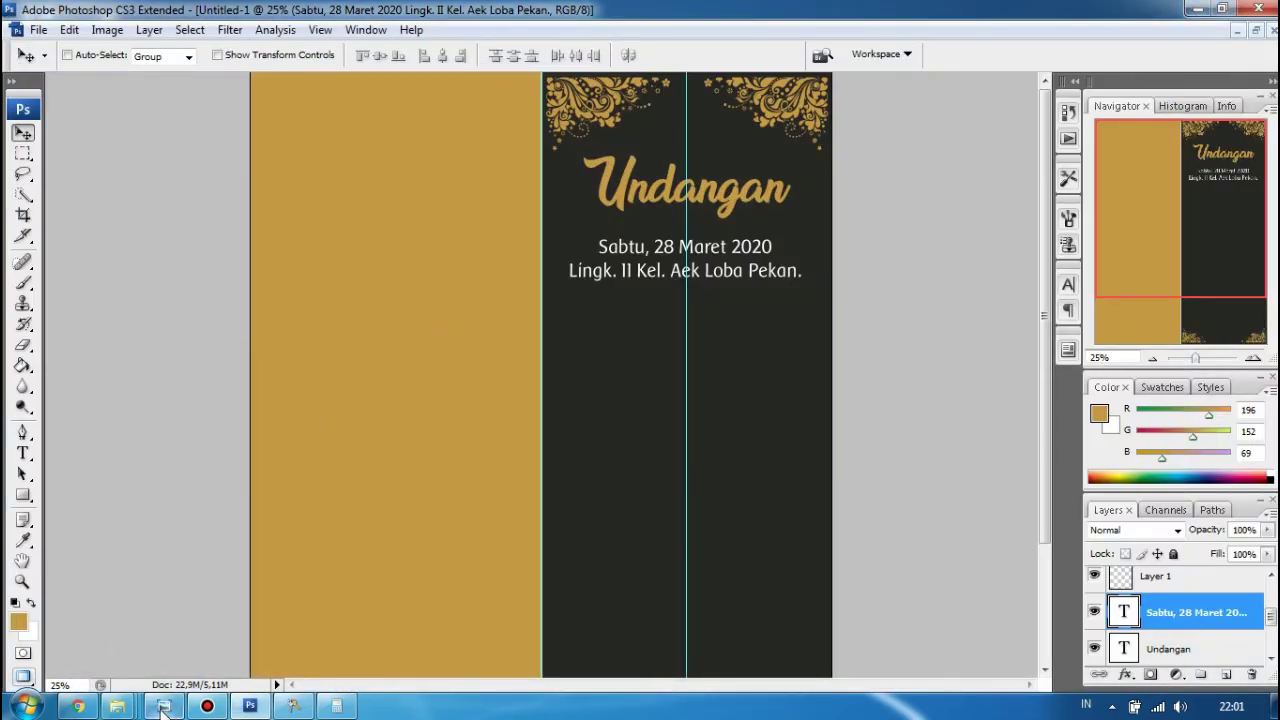
mouse_move(117, 706)
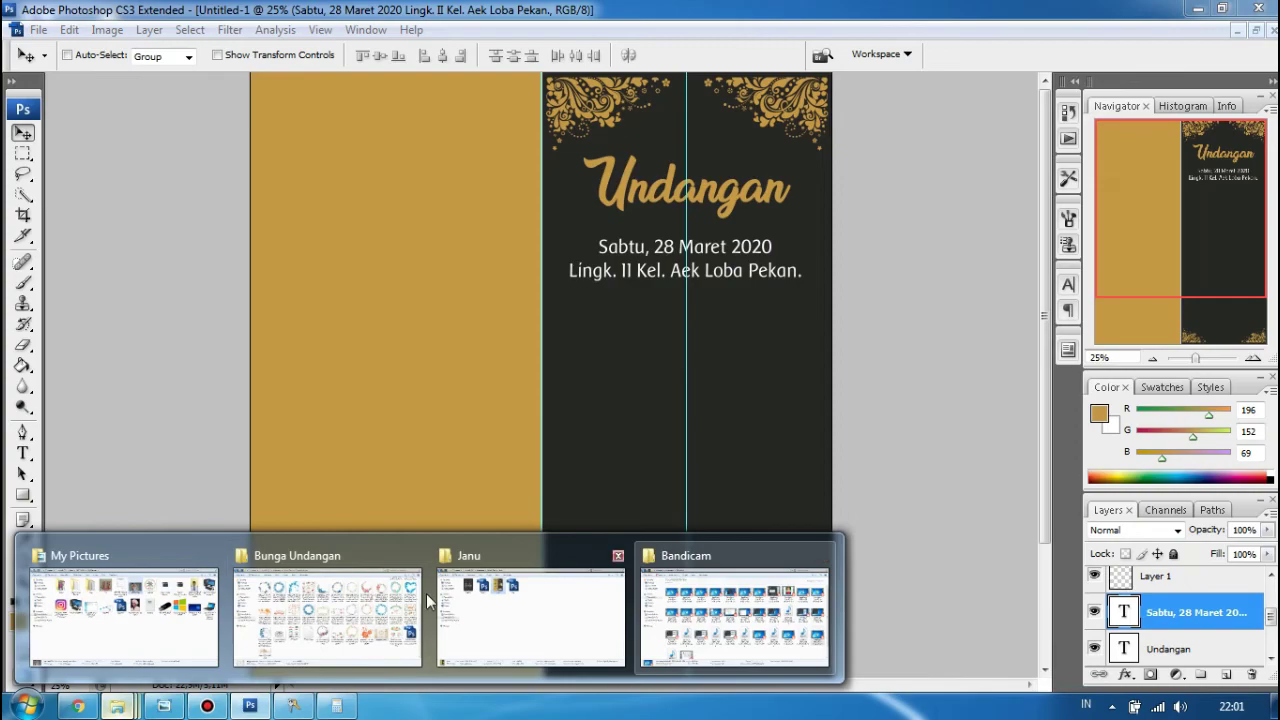
key(alt+Tab)
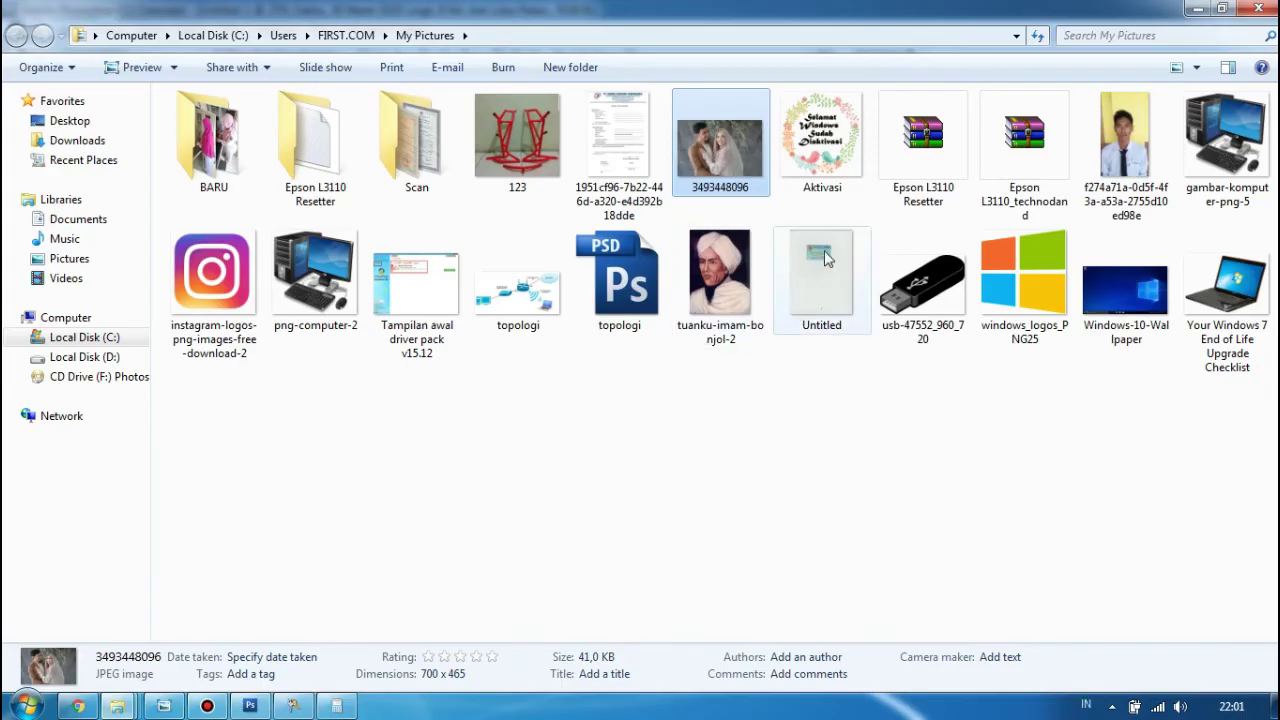
right_click(741, 177)
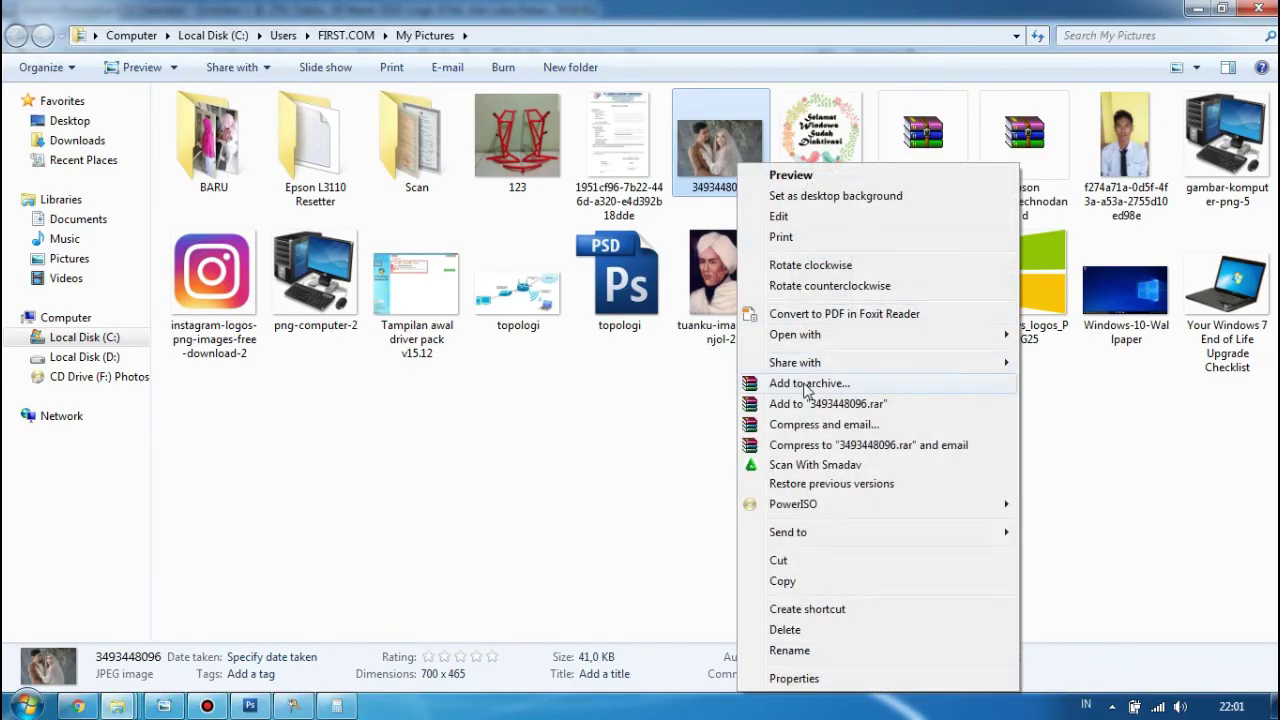
mouse_move(812, 345)
click(1040, 334)
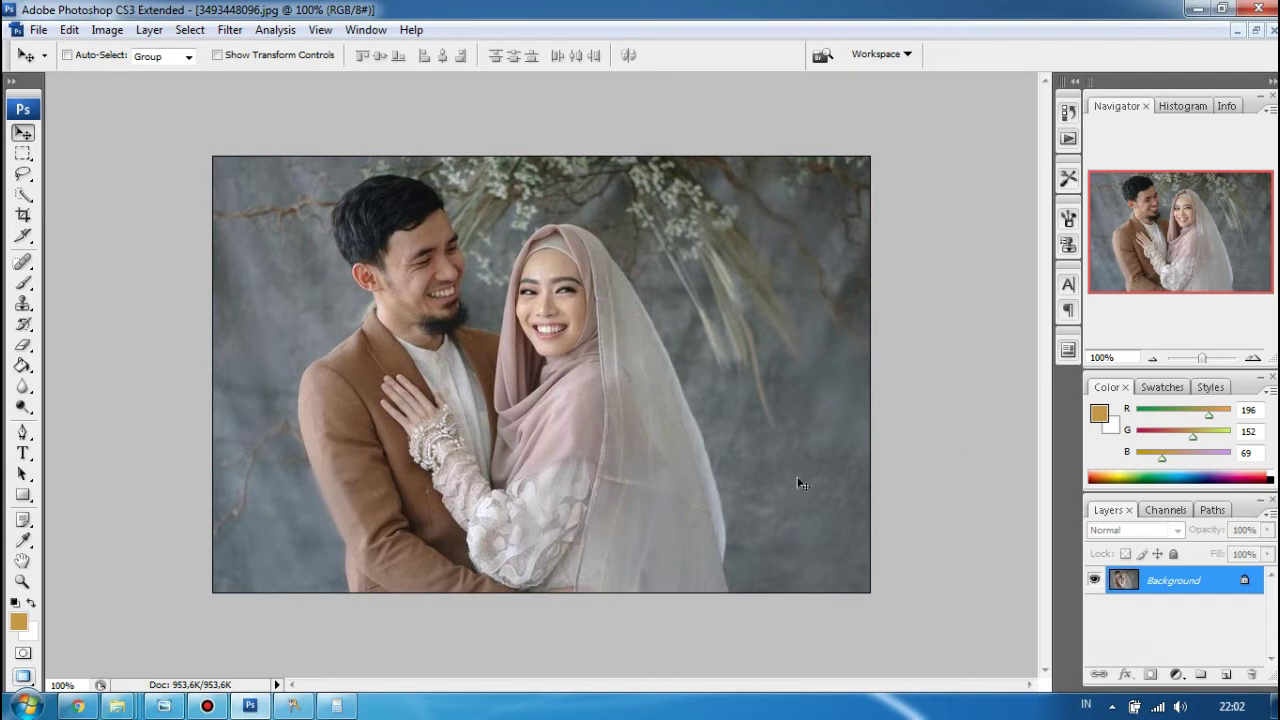
Crop the photo closely around the couple, trimming the empty backdrop on both sides and a thin strip above
click(23, 214)
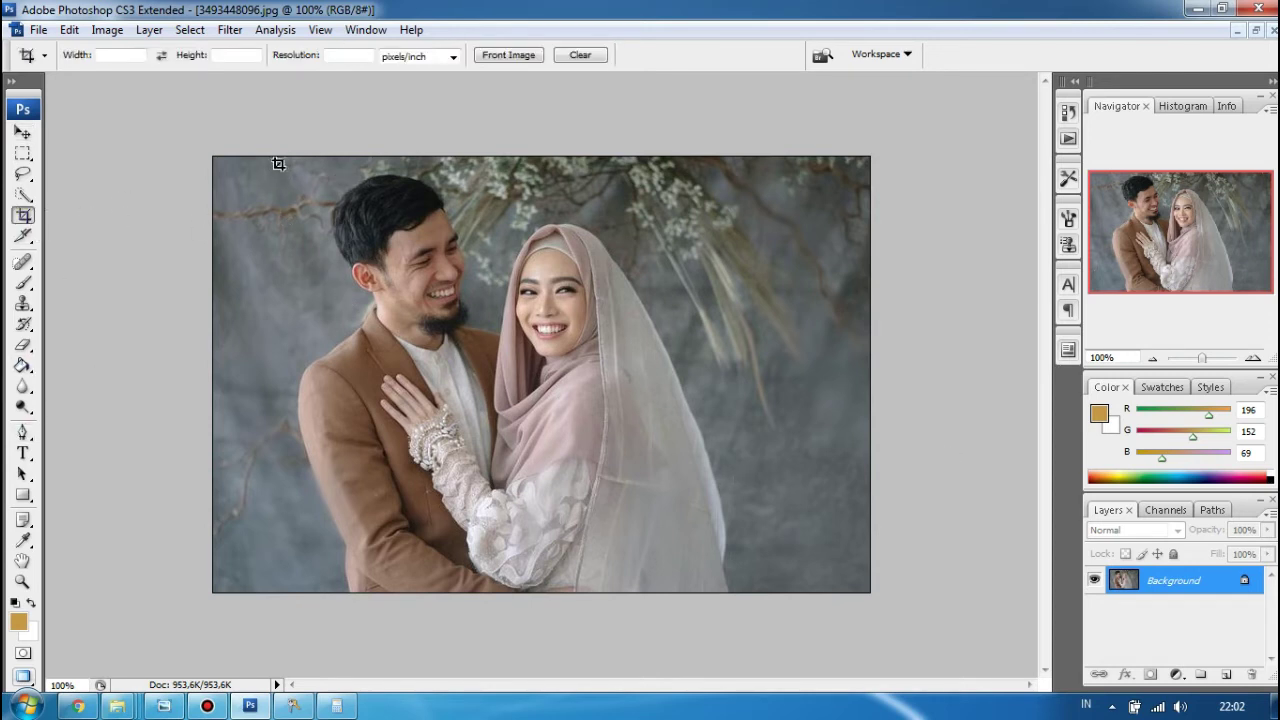
drag(278, 160, 740, 623)
drag(510, 158, 512, 165)
drag(277, 383, 287, 378)
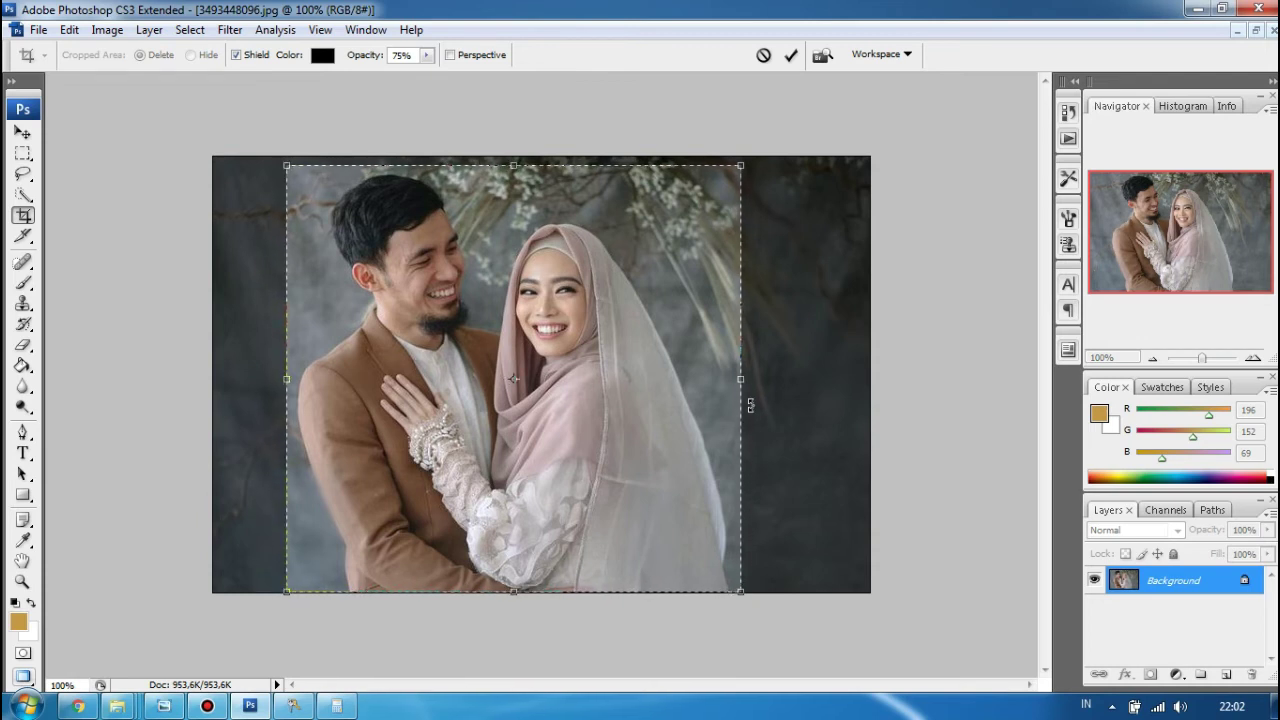
key(Return)
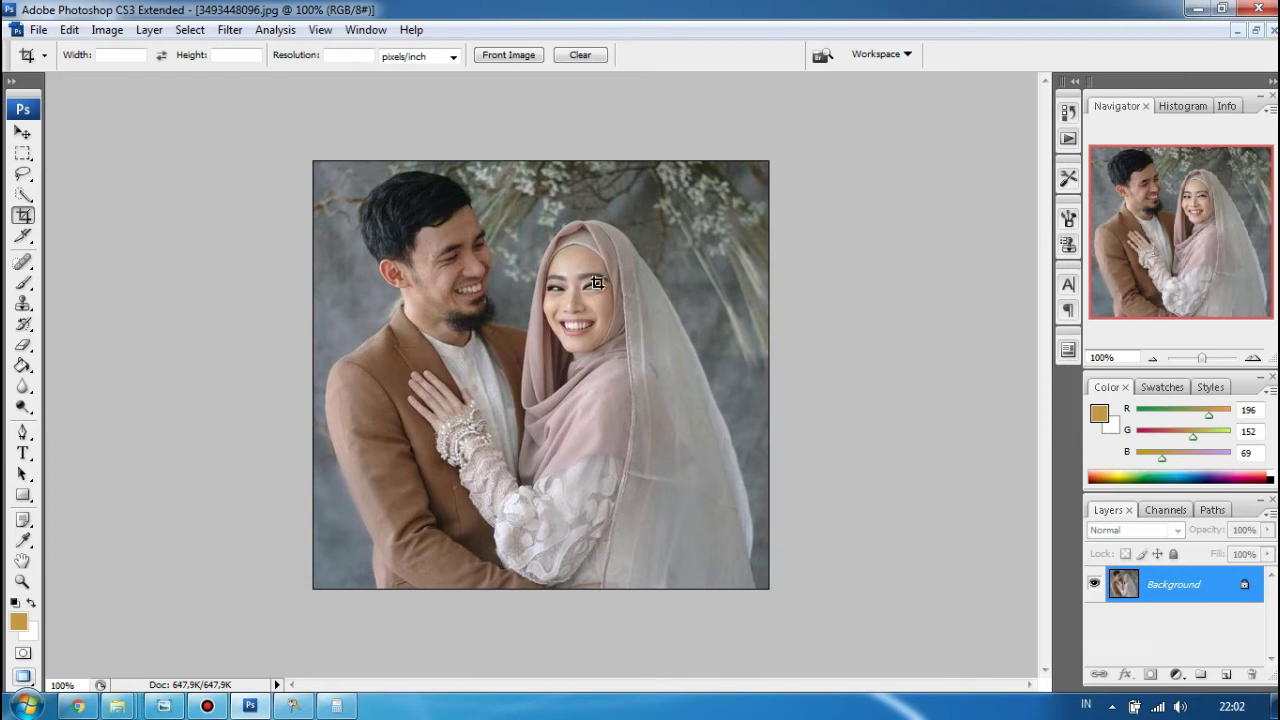
Set the Pen tool to draw paths and convert the locked background into the normal layer Layer 0
click(31, 440)
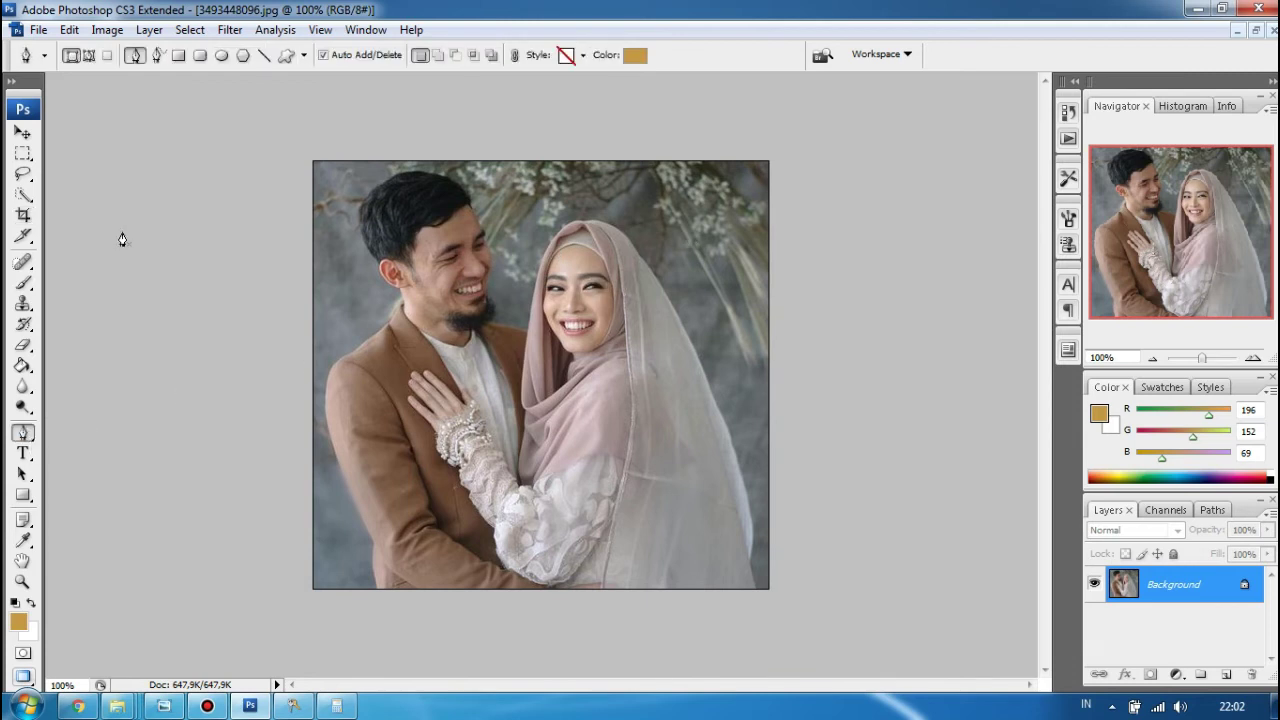
click(90, 56)
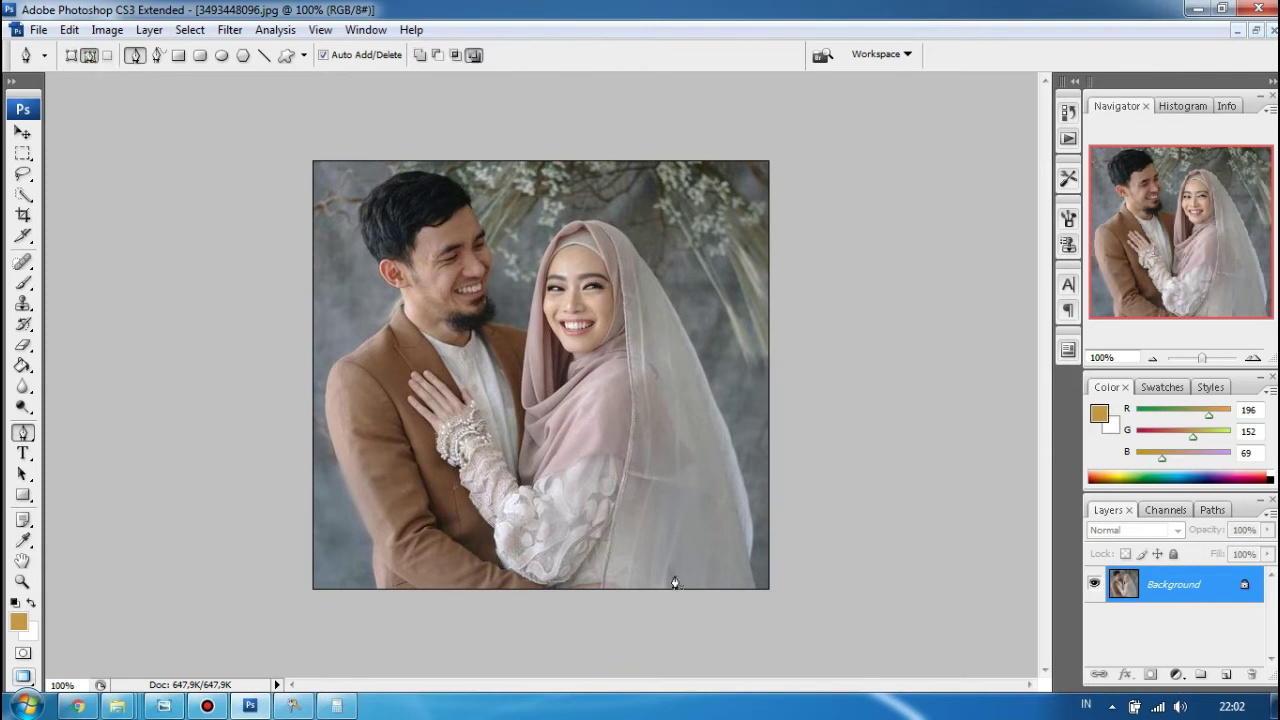
double_click(1203, 598)
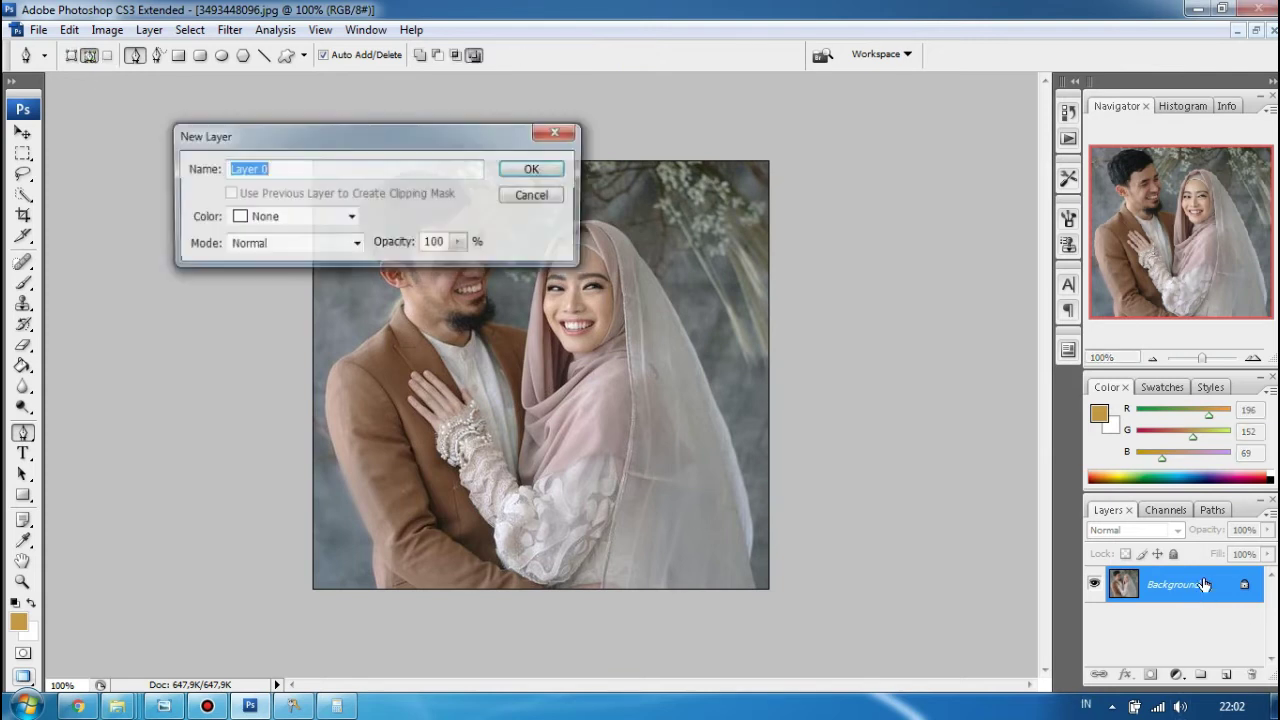
click(533, 170)
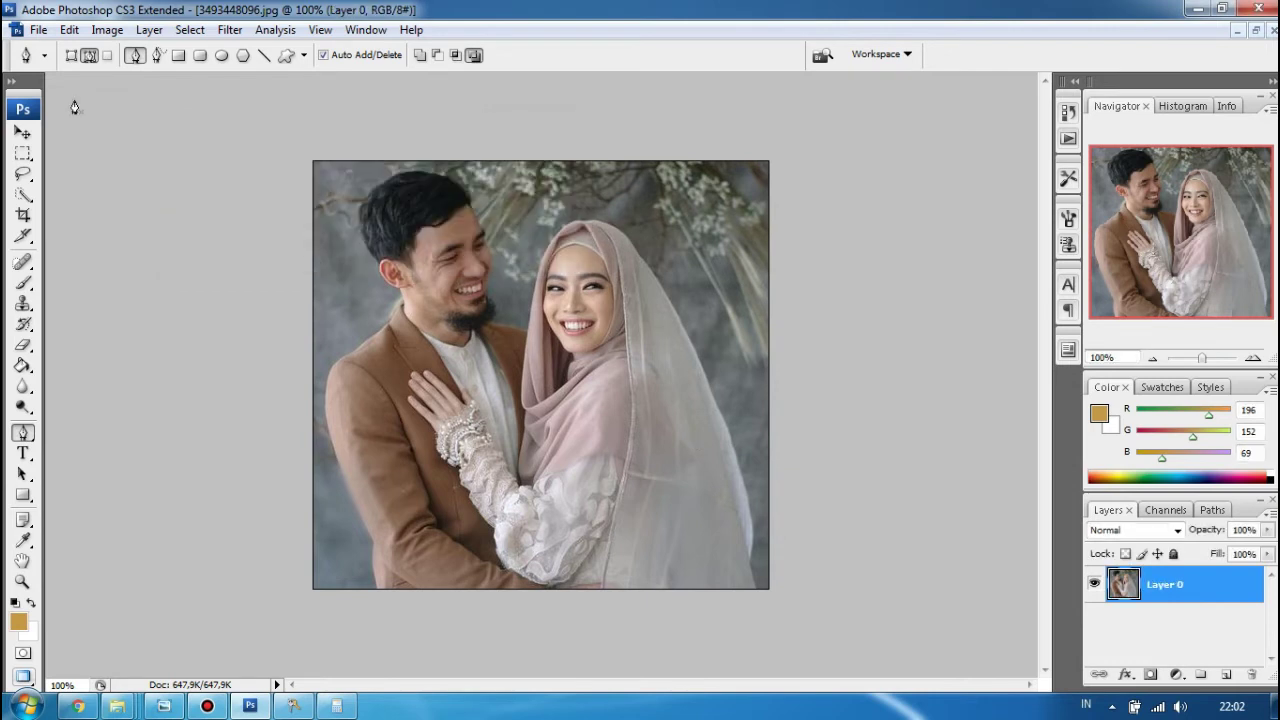
Start a path at the photo's lower edge and trace the outer edge of the man's sleeve to his upper arm
key(ctrl+plus)
key(ctrl+plus)
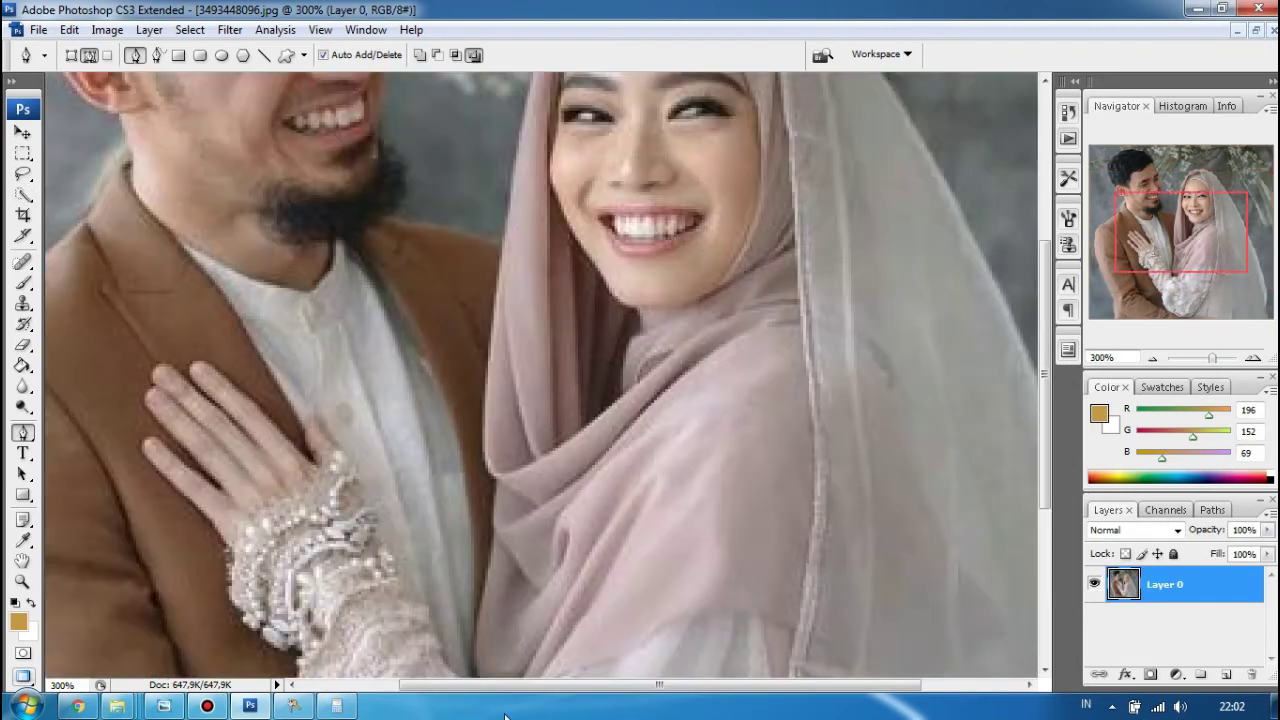
scroll(1045, 506, down, 5)
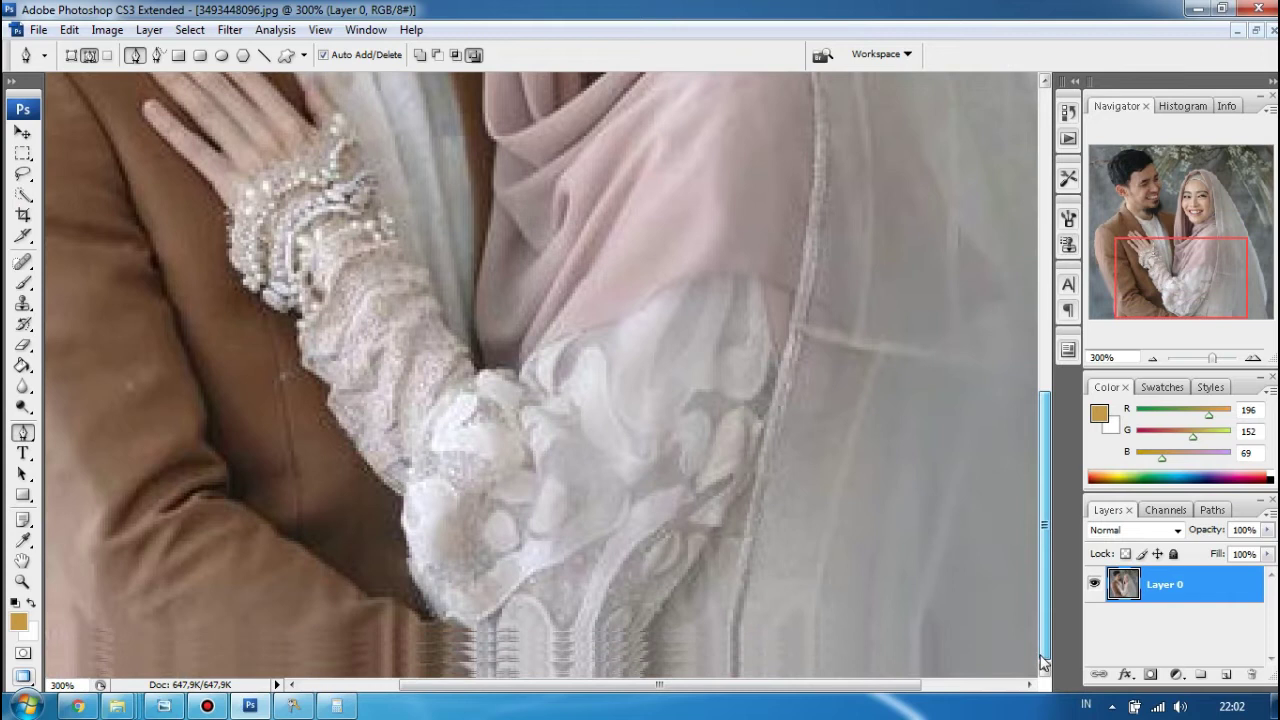
drag(830, 695, 562, 697)
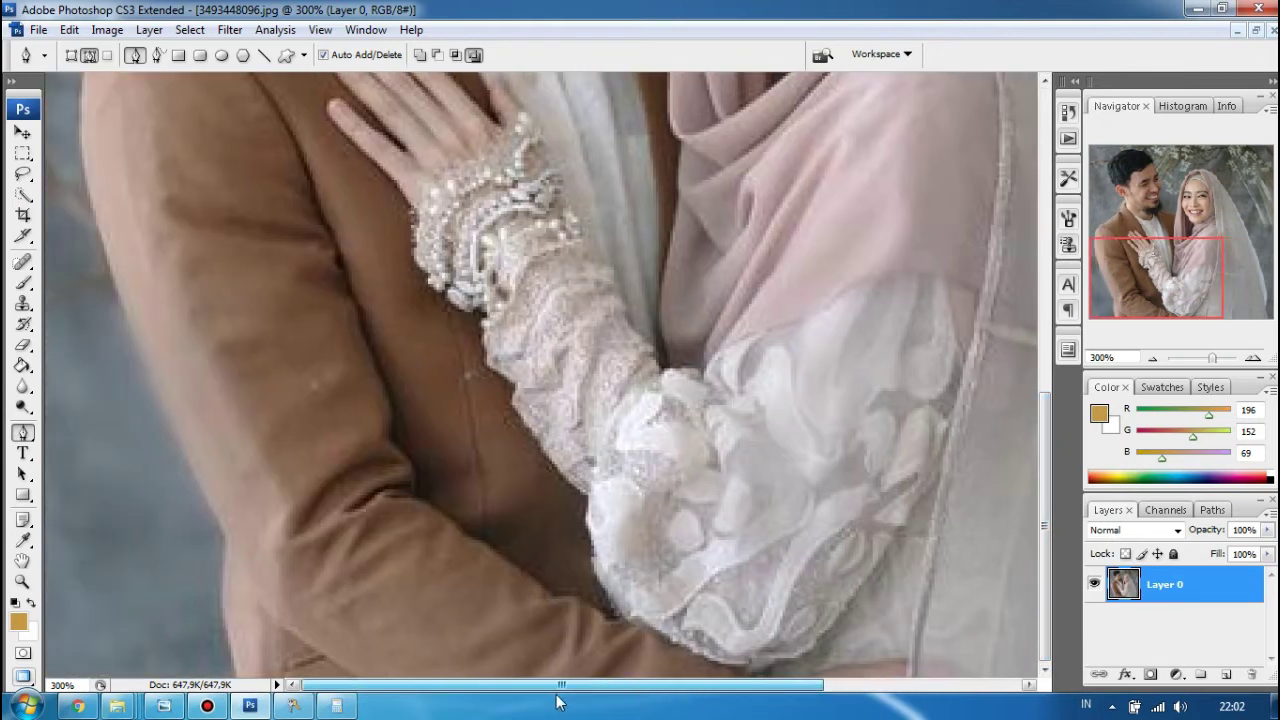
drag(229, 538, 227, 593)
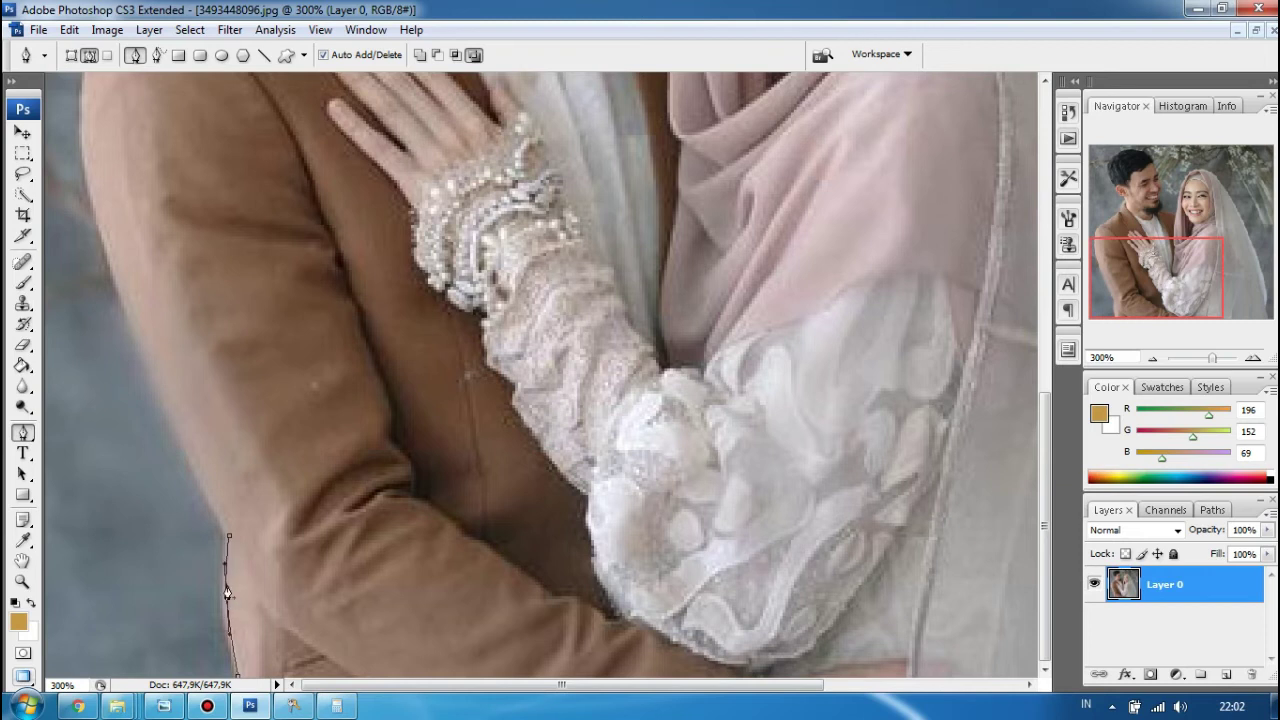
scroll(115, 349, up, 3)
click(82, 279)
drag(143, 449, 100, 375)
Continue the path over the man's shoulder and jacket collar to his neck just below the ear
scroll(124, 297, up, 3)
click(138, 234)
drag(114, 302, 93, 287)
drag(138, 234, 200, 229)
scroll(230, 190, up, 1)
click(268, 171)
scroll(264, 227, up, 5)
click(314, 244)
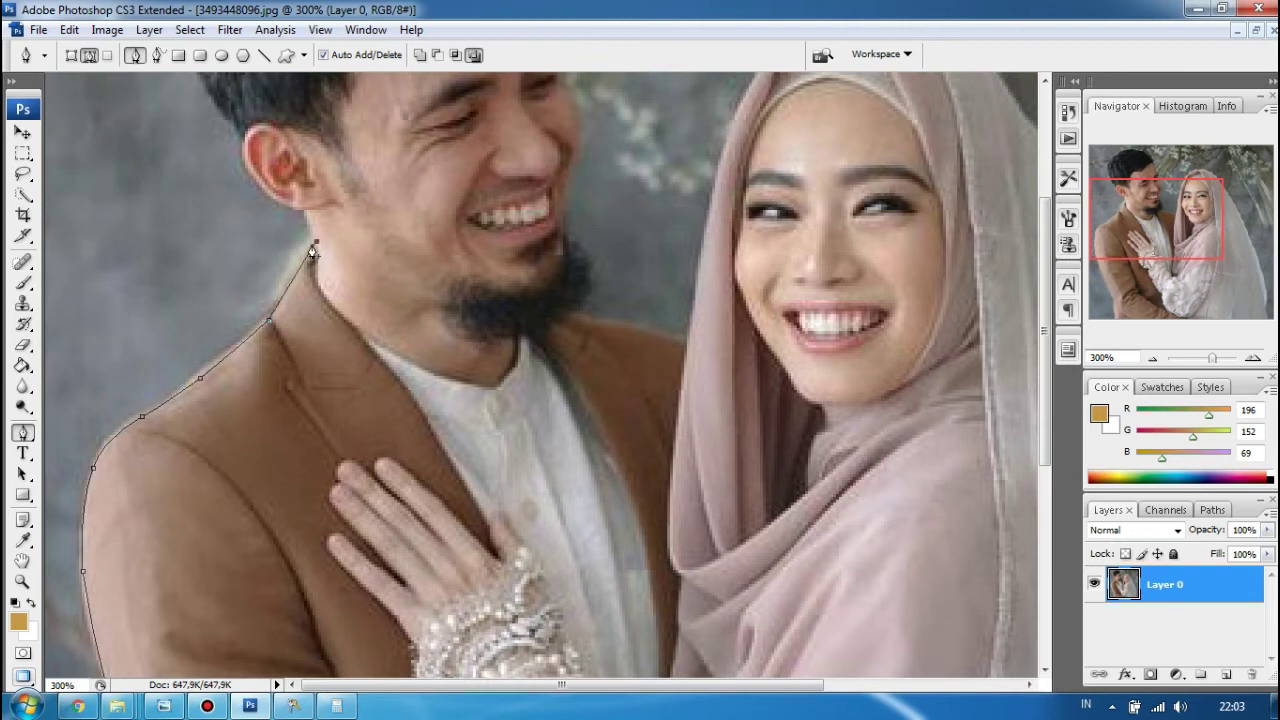
click(302, 262)
click(305, 213)
Curve the path around the back edge of the man's ear up to his hairline
key(ctrl+plus)
key(ctrl+plus)
scroll(562, 236, up, 6)
drag(581, 686, 477, 697)
scroll(360, 275, up, 4)
drag(375, 305, 415, 366)
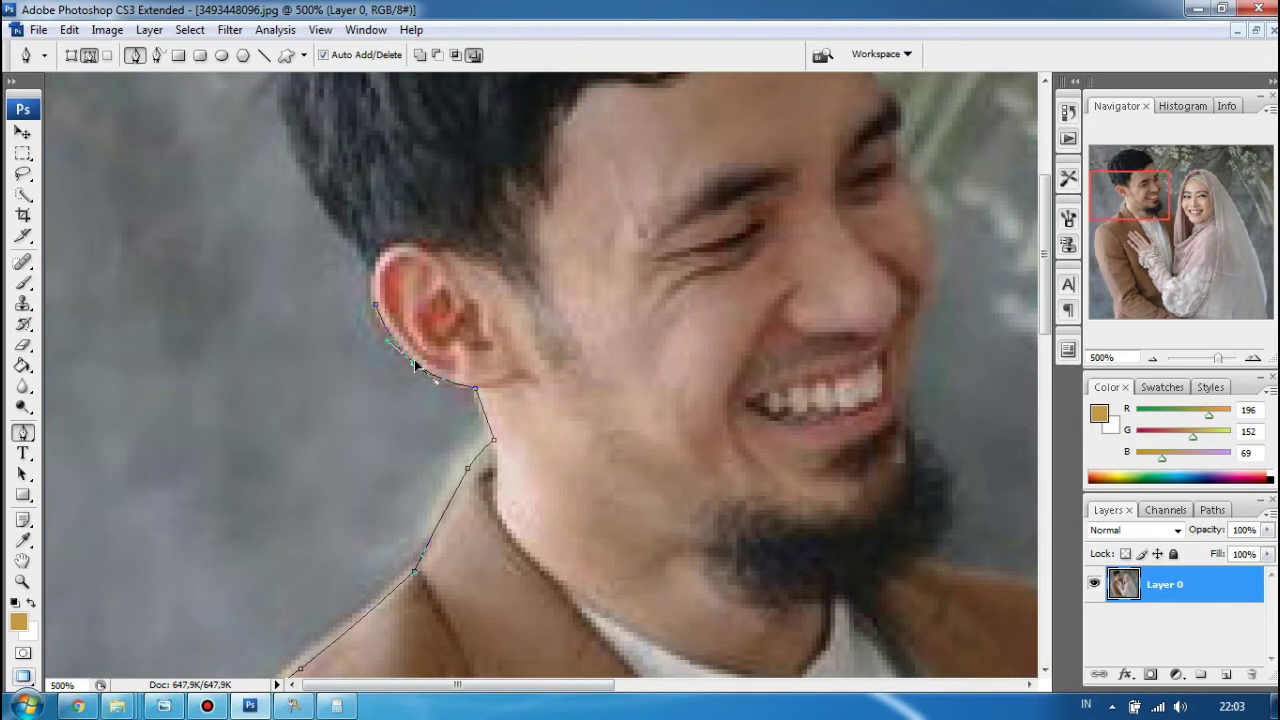
drag(374, 261, 372, 285)
Trace the man's hair with curved segments from above the ear, over the crown, to the front hairline
scroll(368, 276, up, 5)
drag(288, 205, 296, 234)
drag(323, 313, 330, 170)
scroll(330, 170, up, 2)
click(490, 130)
drag(397, 208, 373, 190)
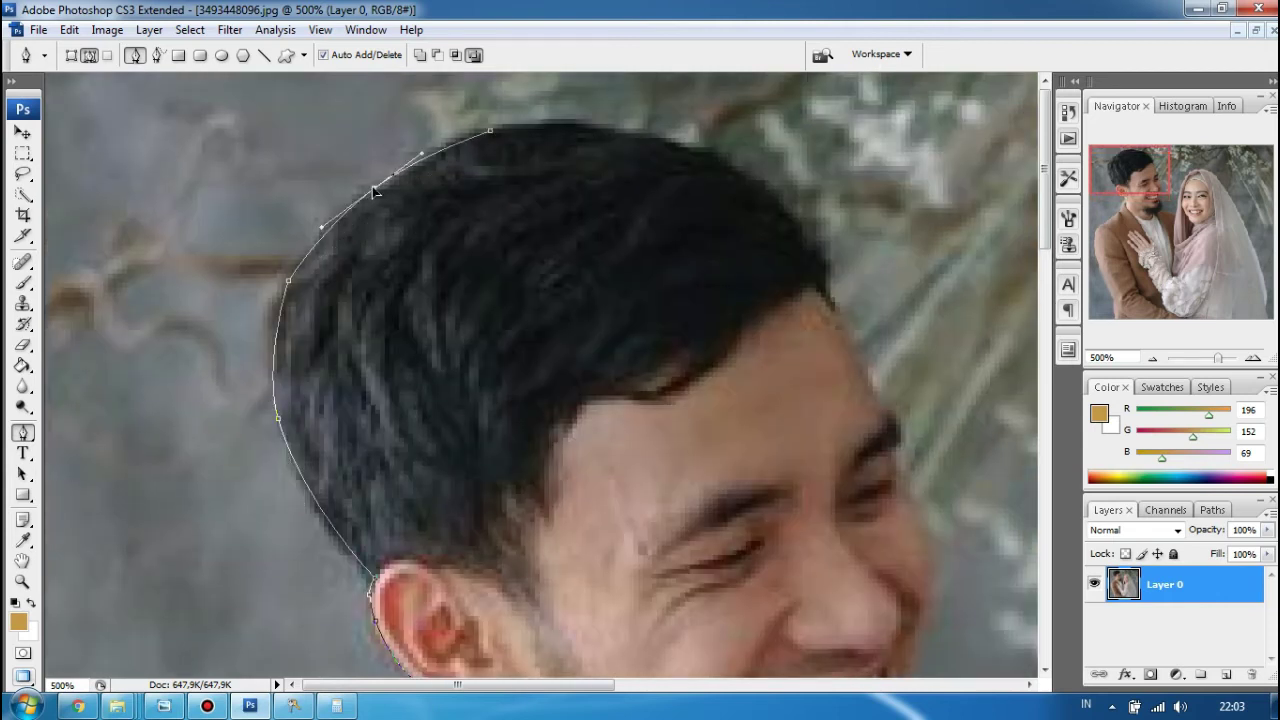
drag(820, 270, 717, 160)
drag(575, 130, 572, 122)
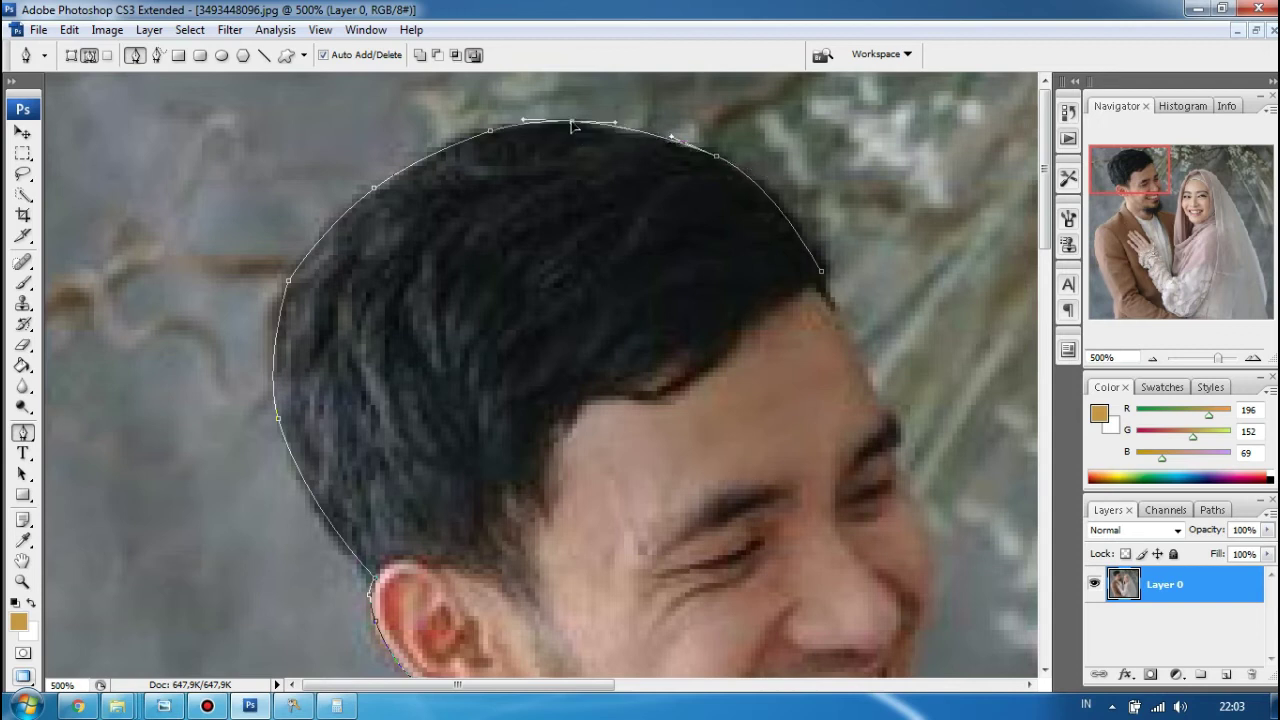
click(292, 285)
Continue the path down the man's forehead to the outer tip of his eyebrow
scroll(829, 417, down, 2)
click(830, 277)
click(877, 377)
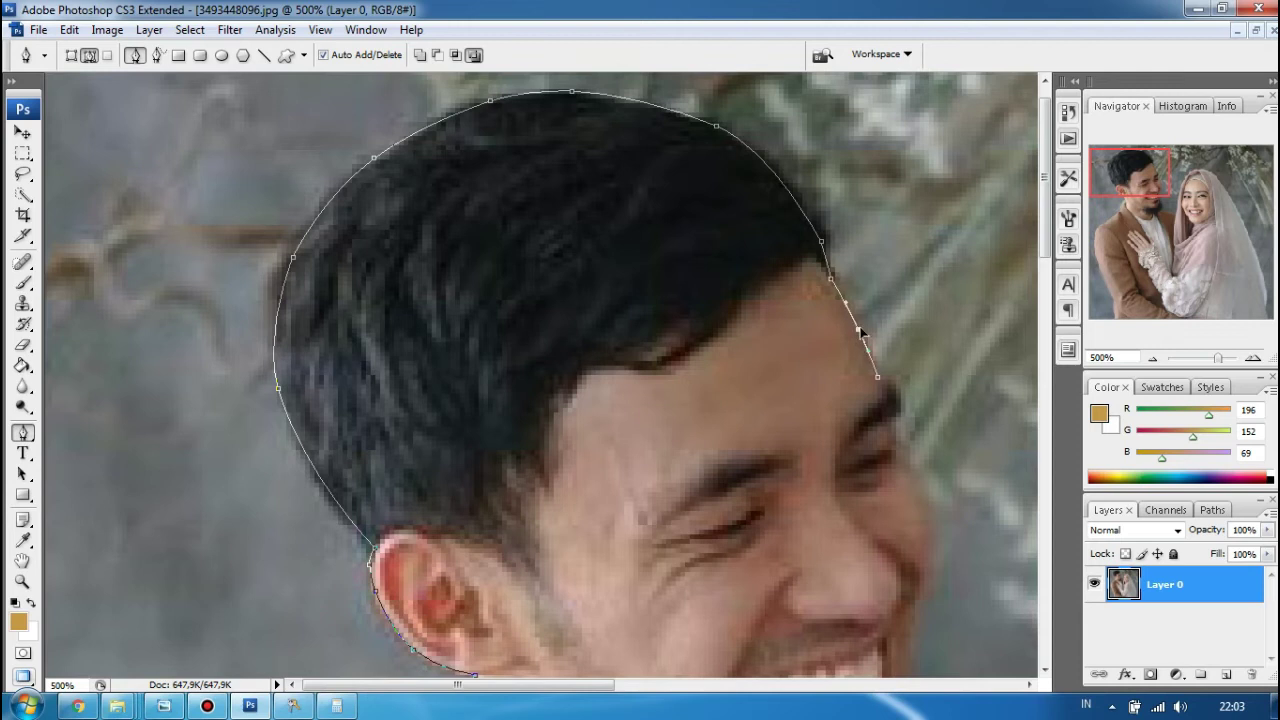
drag(570, 685, 686, 714)
key(ctrl+plus)
key(ctrl+plus)
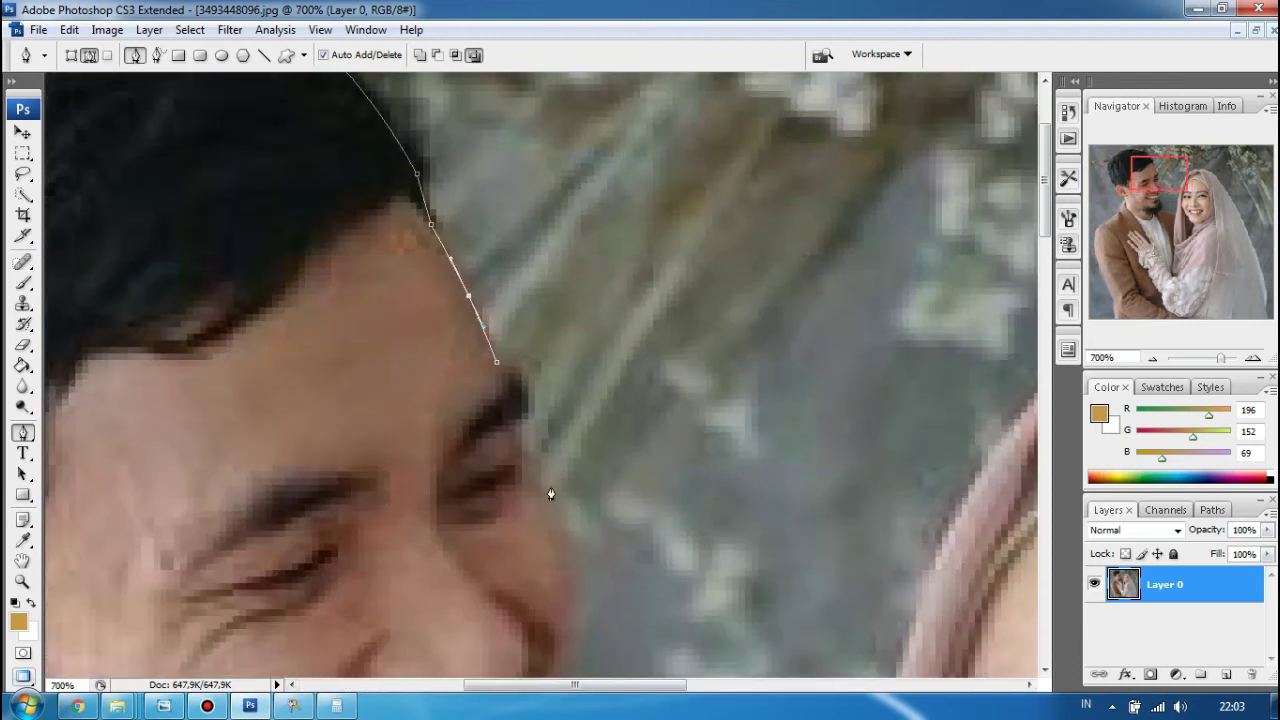
scroll(548, 488, down, 1)
click(528, 398)
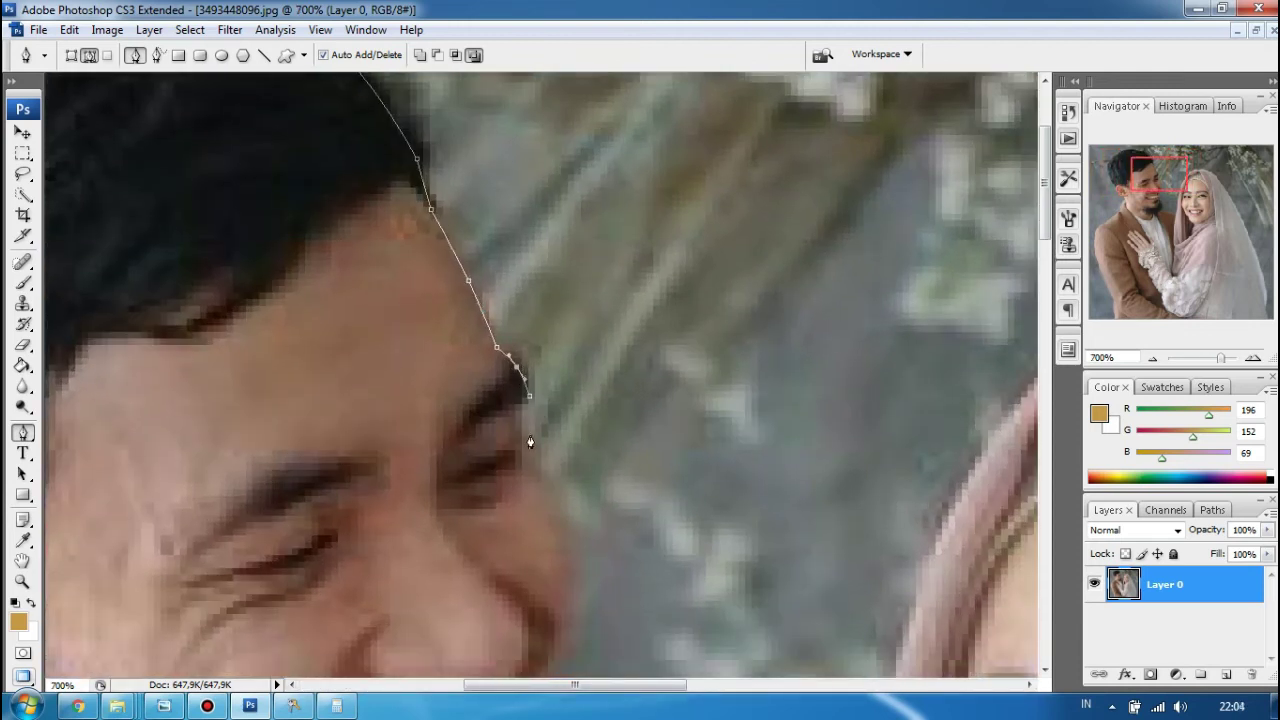
Trace the man's face profile from the eye socket around the cheek to beside his mouth
click(516, 405)
click(523, 445)
click(554, 496)
scroll(563, 480, down, 3)
click(559, 533)
drag(557, 452, 565, 404)
scroll(551, 380, down, 2)
click(545, 440)
scroll(545, 440, down, 1)
click(538, 484)
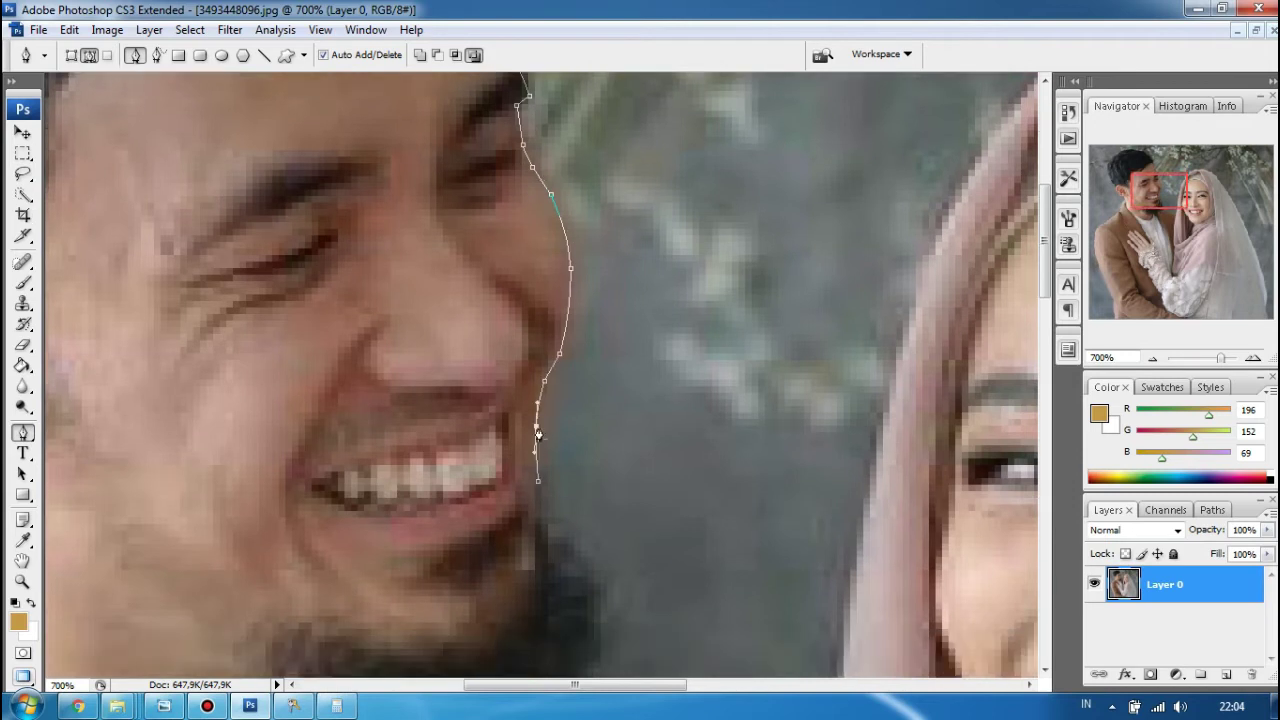
Continue the path around the man's beard and along his jacket shoulder to the edge of the woman's hijab
scroll(537, 429, down, 2)
click(544, 400)
scroll(571, 434, down, 1)
click(566, 485)
drag(556, 393, 586, 392)
click(820, 563)
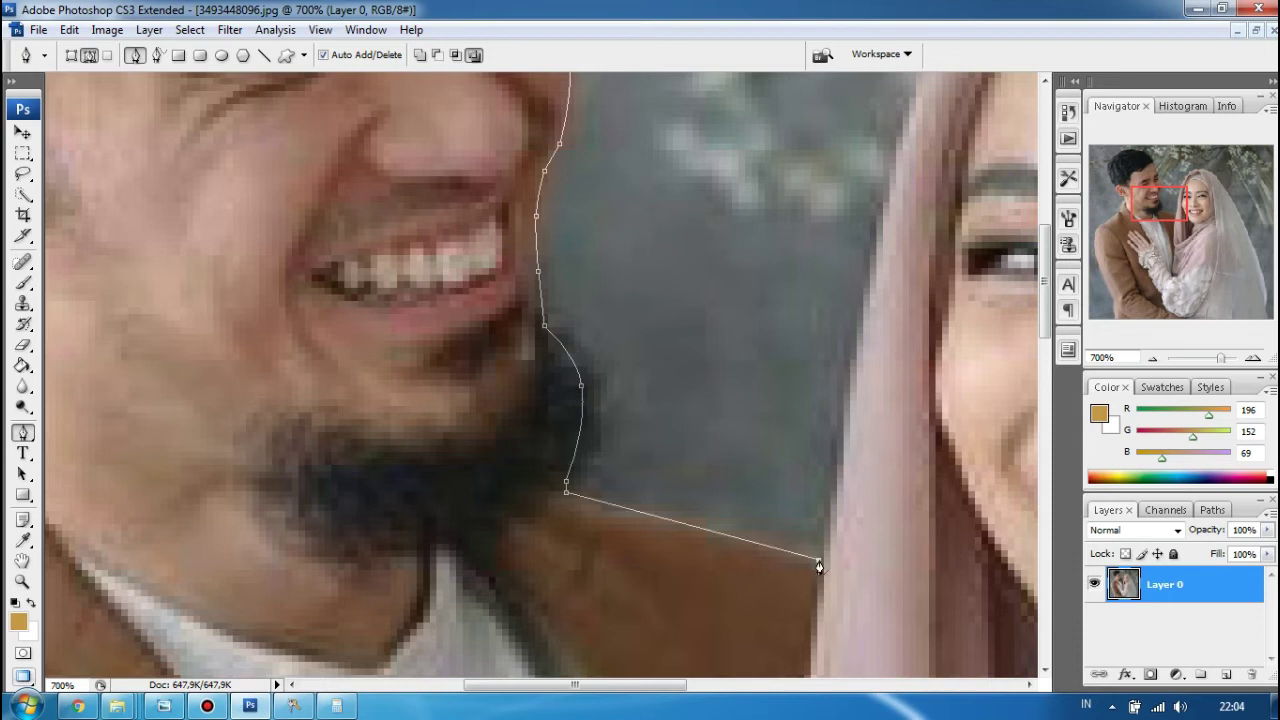
Trace the hijab's edge on the man's side from his shoulder up alongside the woman's forehead
scroll(820, 563, up, 1)
drag(604, 699, 715, 698)
scroll(640, 670, up, 1)
scroll(332, 668, down, 1)
drag(327, 667, 342, 564)
scroll(342, 564, up, 4)
drag(477, 144, 421, 278)
Curve the path over the top of the woman's hijab and down to the start of her veil
scroll(675, 157, up, 5)
drag(659, 176, 571, 220)
drag(748, 174, 719, 170)
click(952, 210)
click(843, 164)
drag(623, 688, 713, 688)
drag(716, 413, 561, 216)
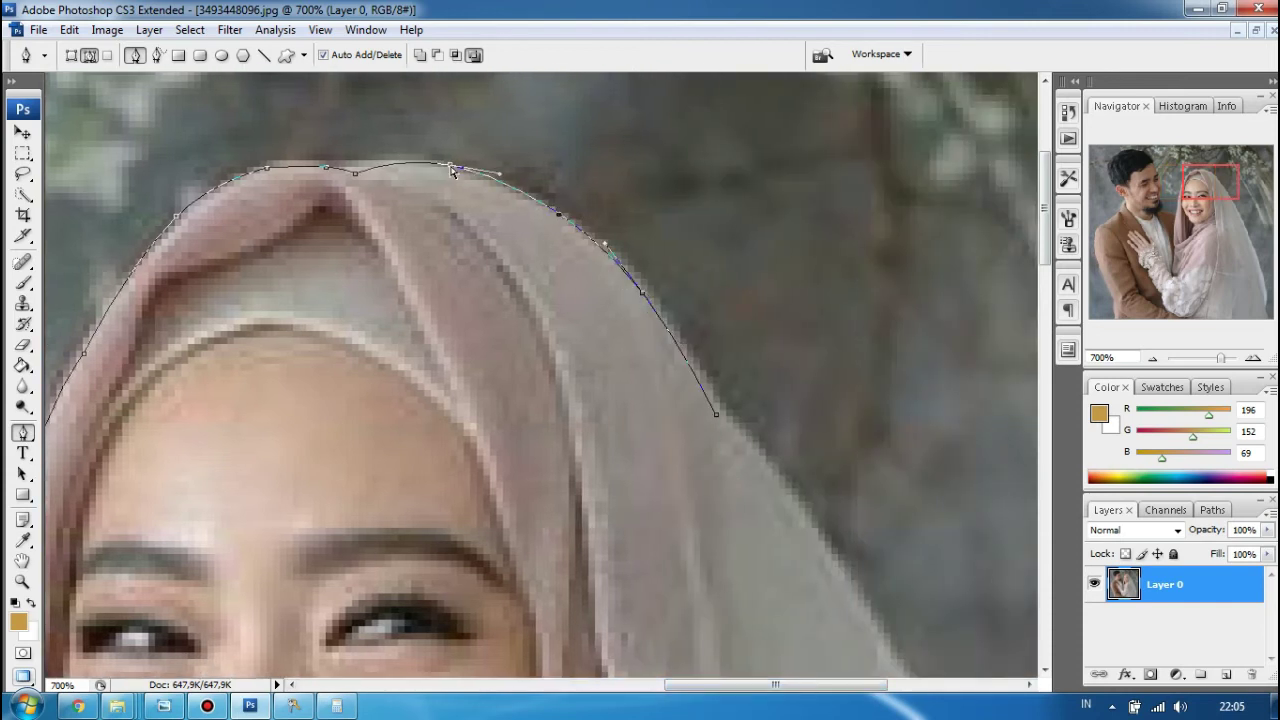
drag(451, 167, 454, 171)
scroll(454, 171, down, 1)
Continue the path along the veil's outer edge down to near the bottom of the photo, curving it to the fabric
drag(739, 690, 814, 692)
scroll(814, 692, down, 3)
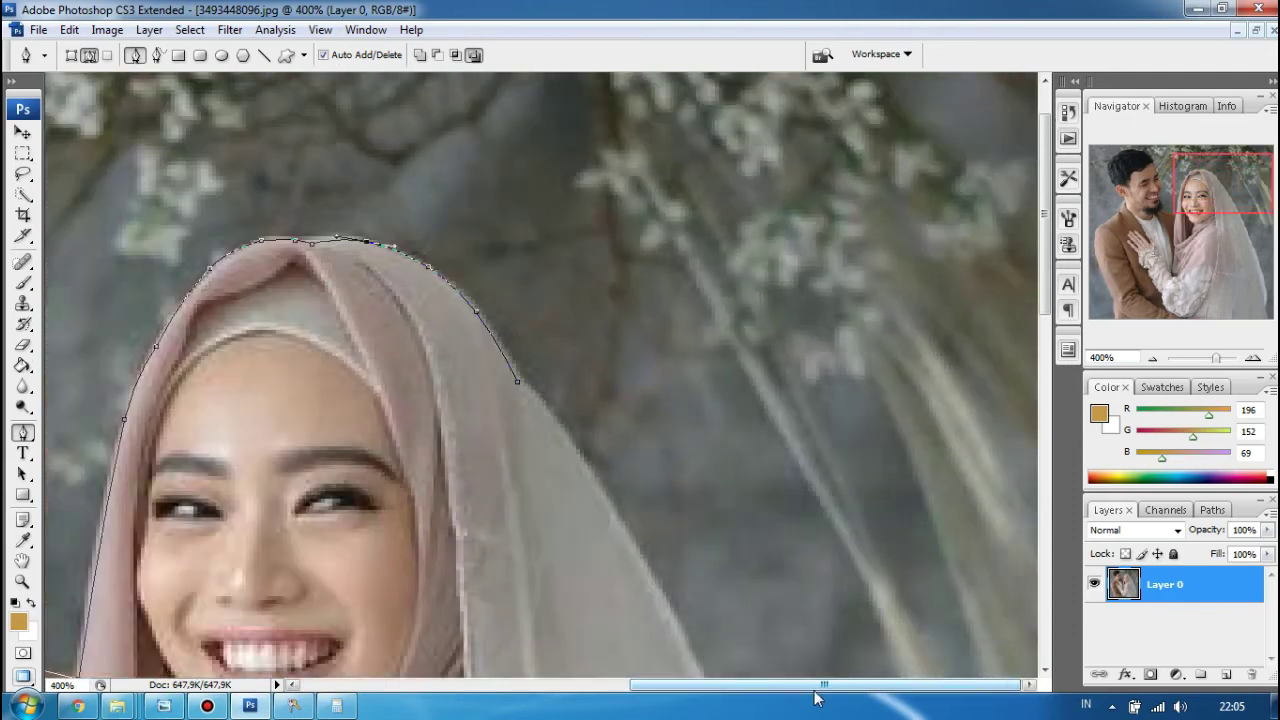
scroll(980, 517, down, 1)
scroll(940, 594, down, 3)
click(883, 613)
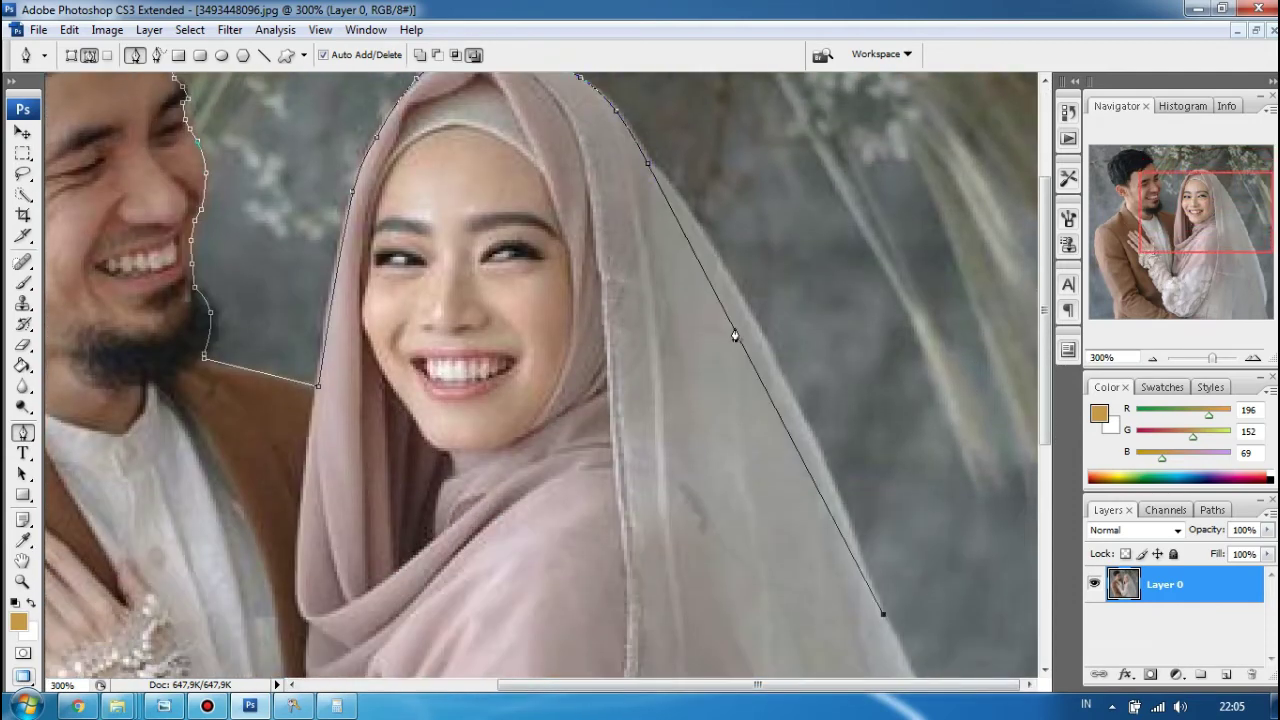
scroll(760, 400, down, 6)
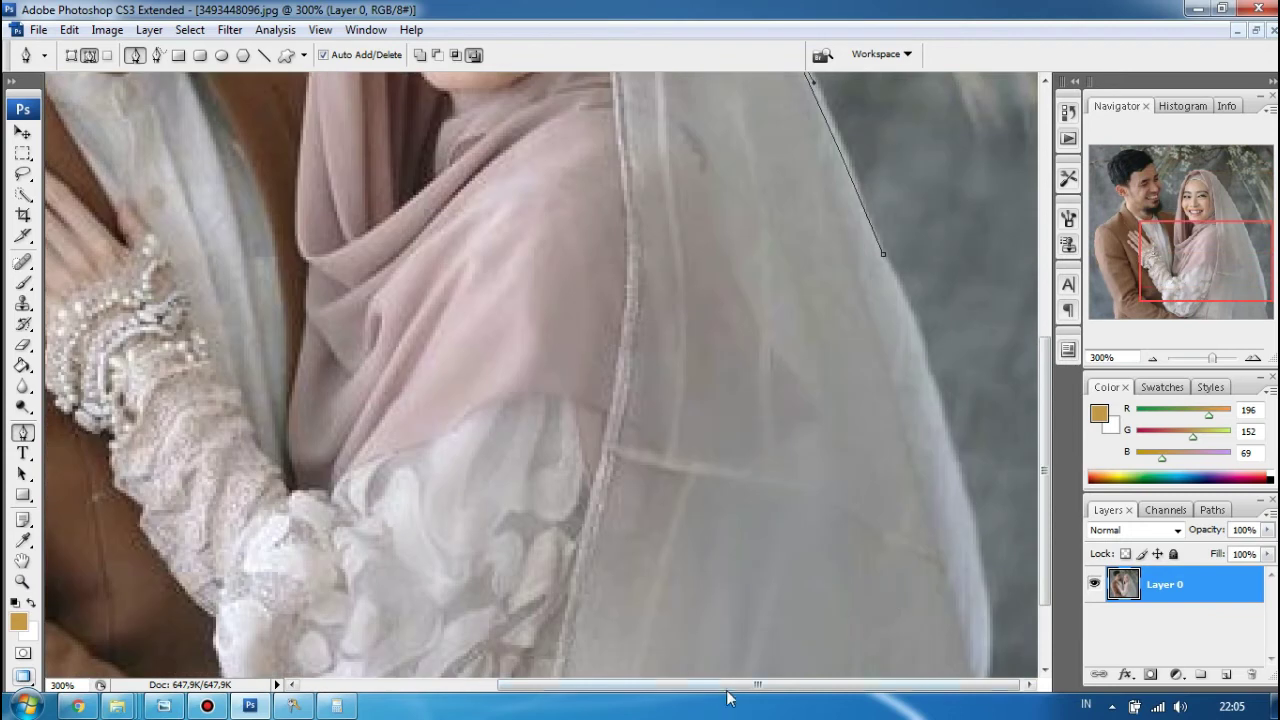
scroll(980, 609, down, 2)
click(979, 602)
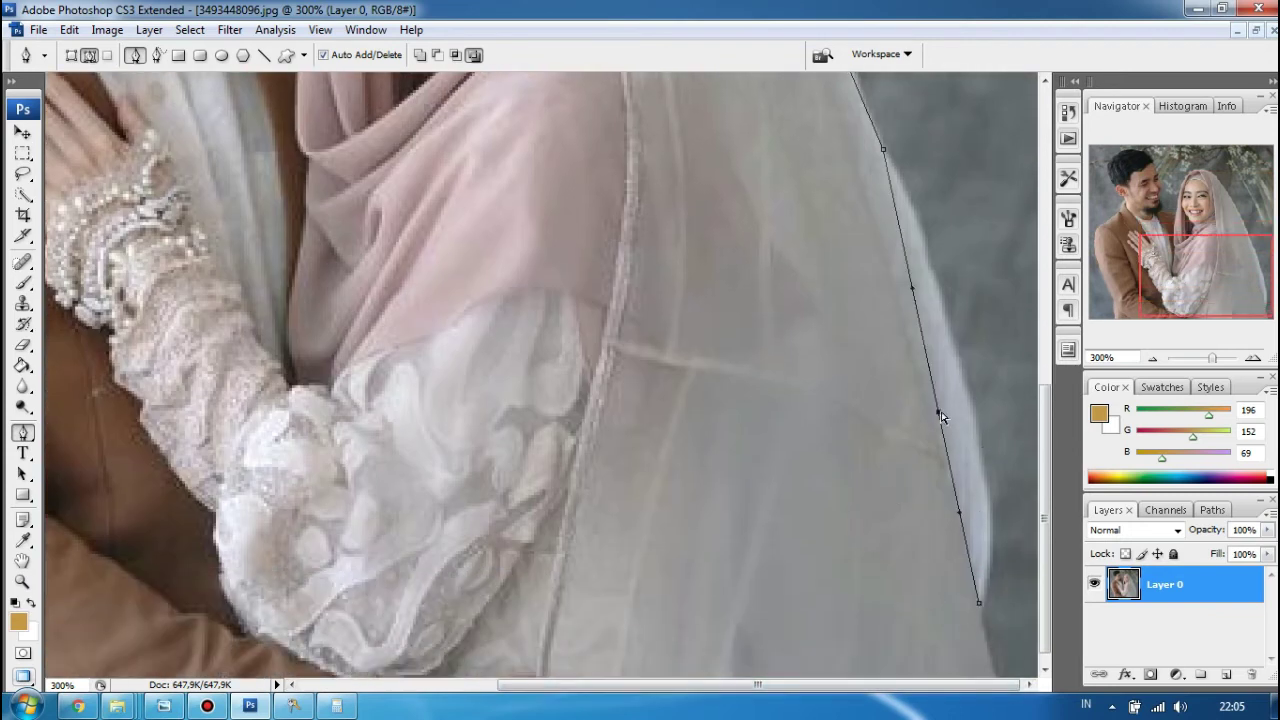
Route the path outside the canvas around the whole backdrop and close it at its starting point below the man's sleeve
scroll(975, 625, down, 2)
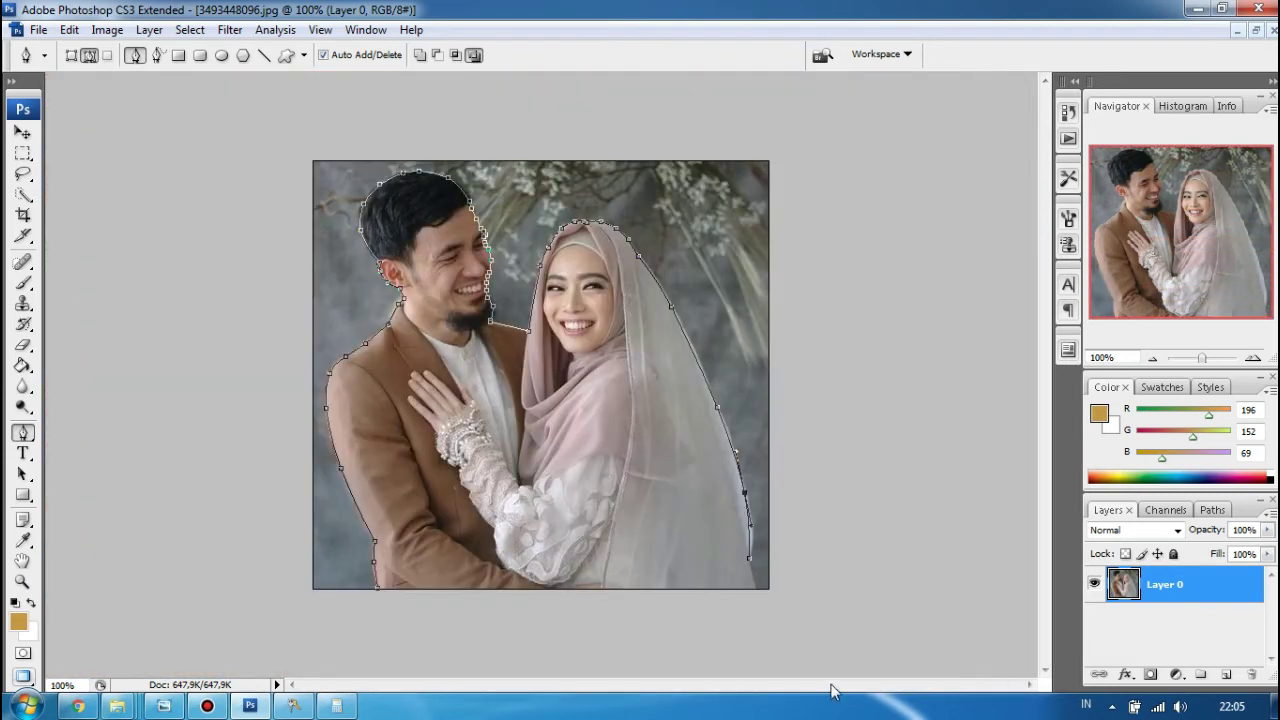
click(766, 613)
drag(855, 614, 866, 600)
click(918, 199)
click(778, 146)
click(279, 116)
click(165, 497)
click(213, 589)
click(385, 633)
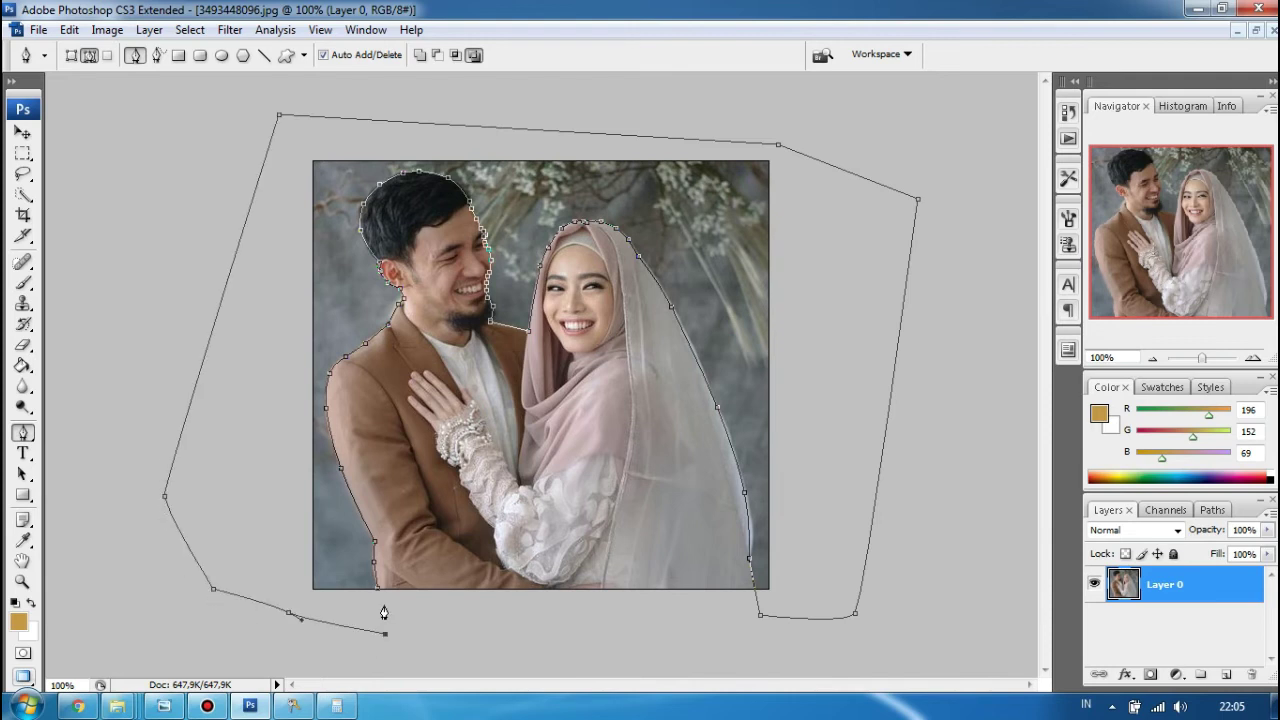
click(378, 596)
Convert the closed path into a selection, delete the backdrop around the couple, and clear the selection
right_click(717, 287)
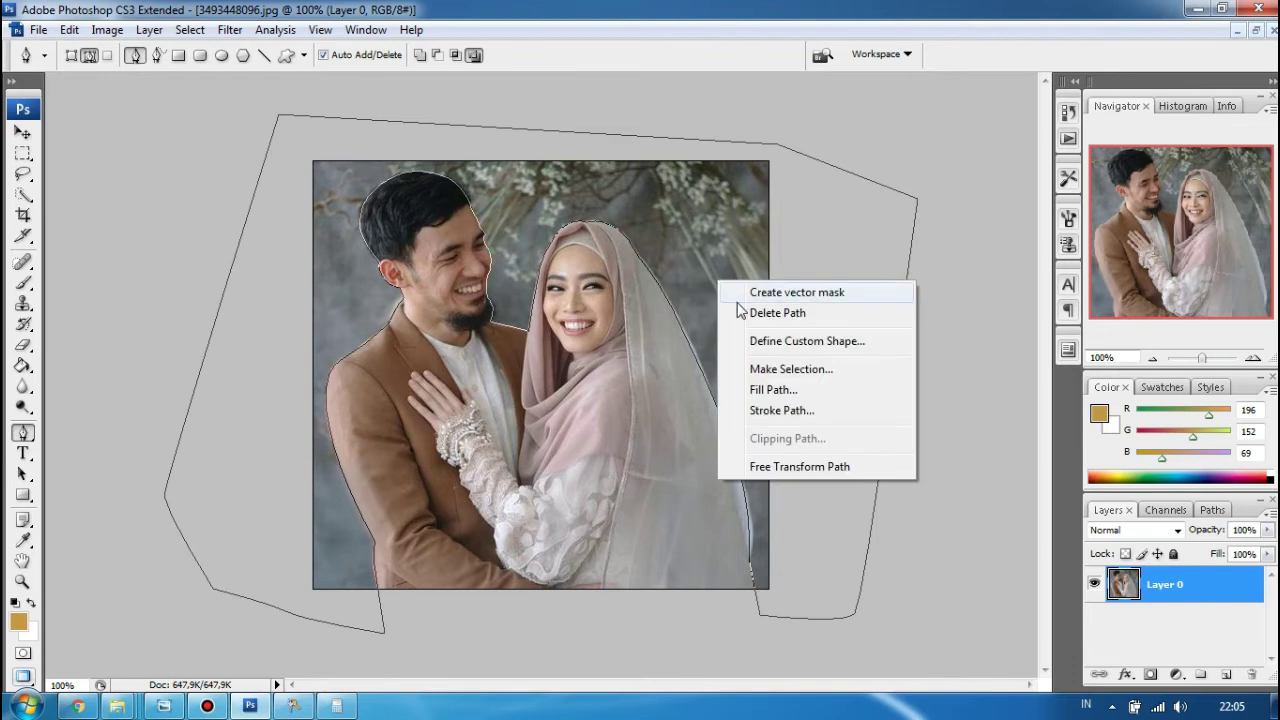
click(772, 372)
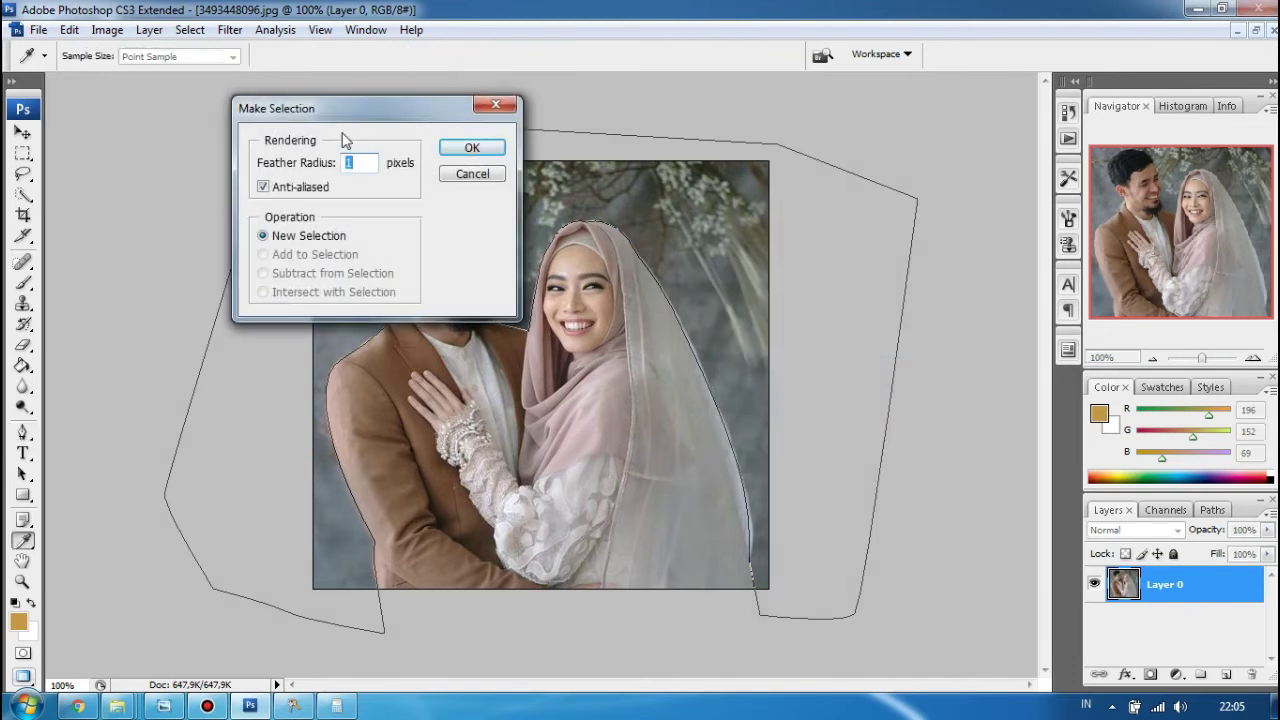
click(471, 147)
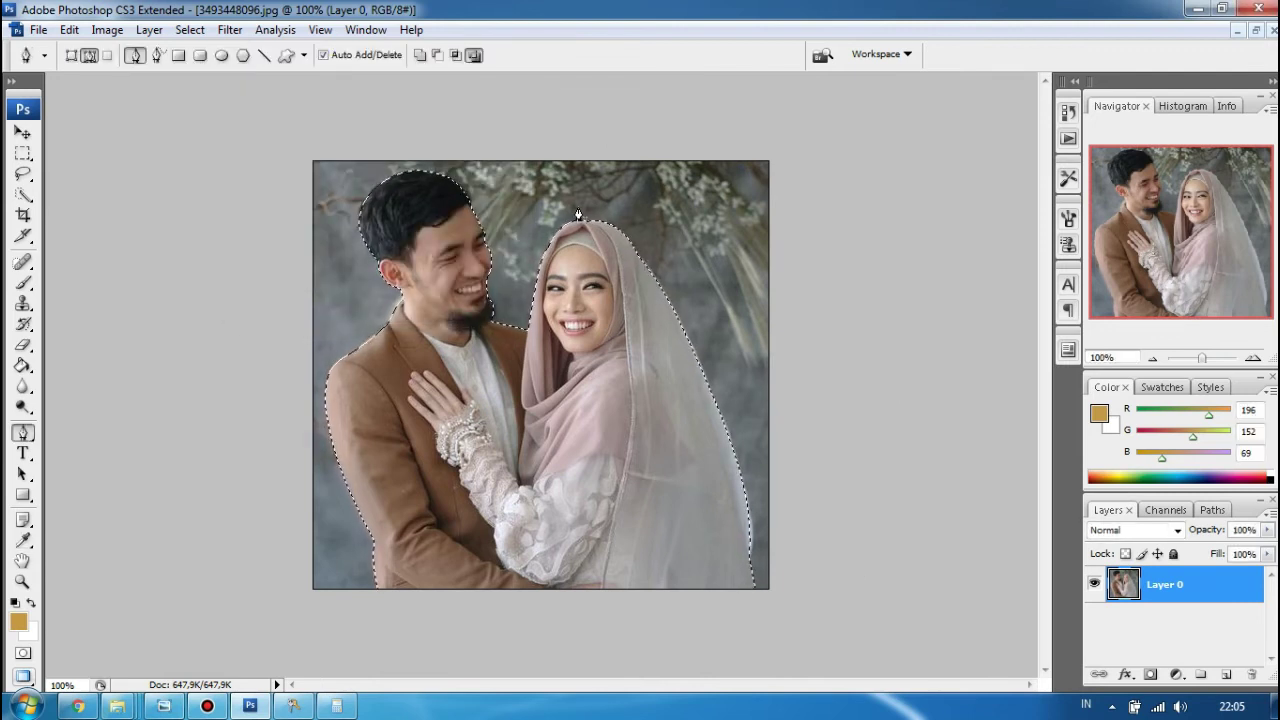
key(ctrl+shift+i)
key(Delete)
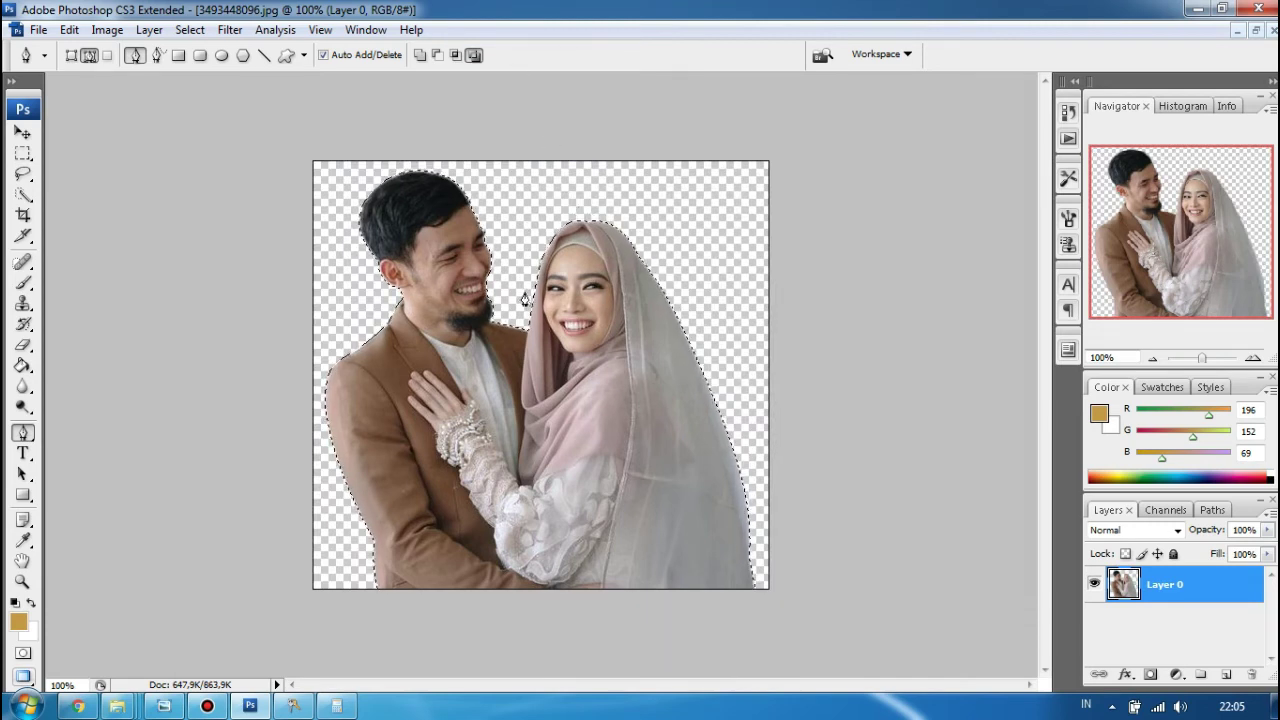
key(ctrl+d)
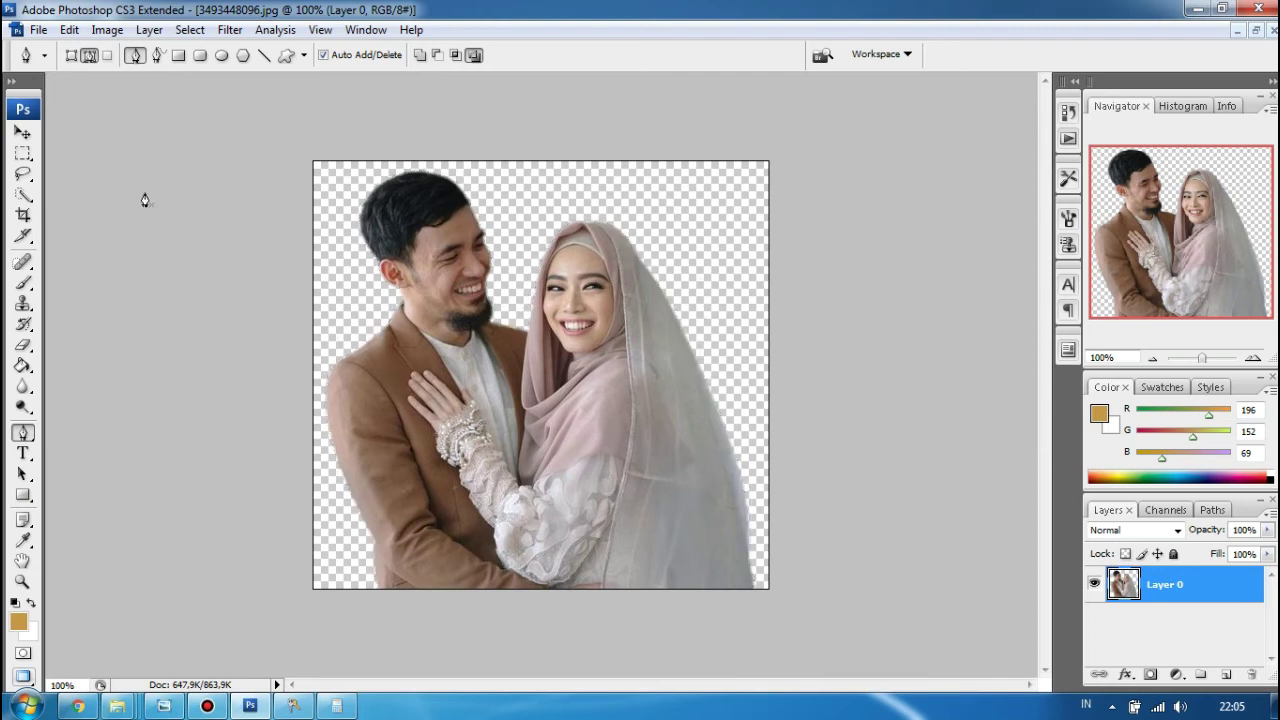
Copy the cut-out couple from the photo into the Untitled-1 invitation document, placing it near the fold line
click(22, 132)
click(1241, 30)
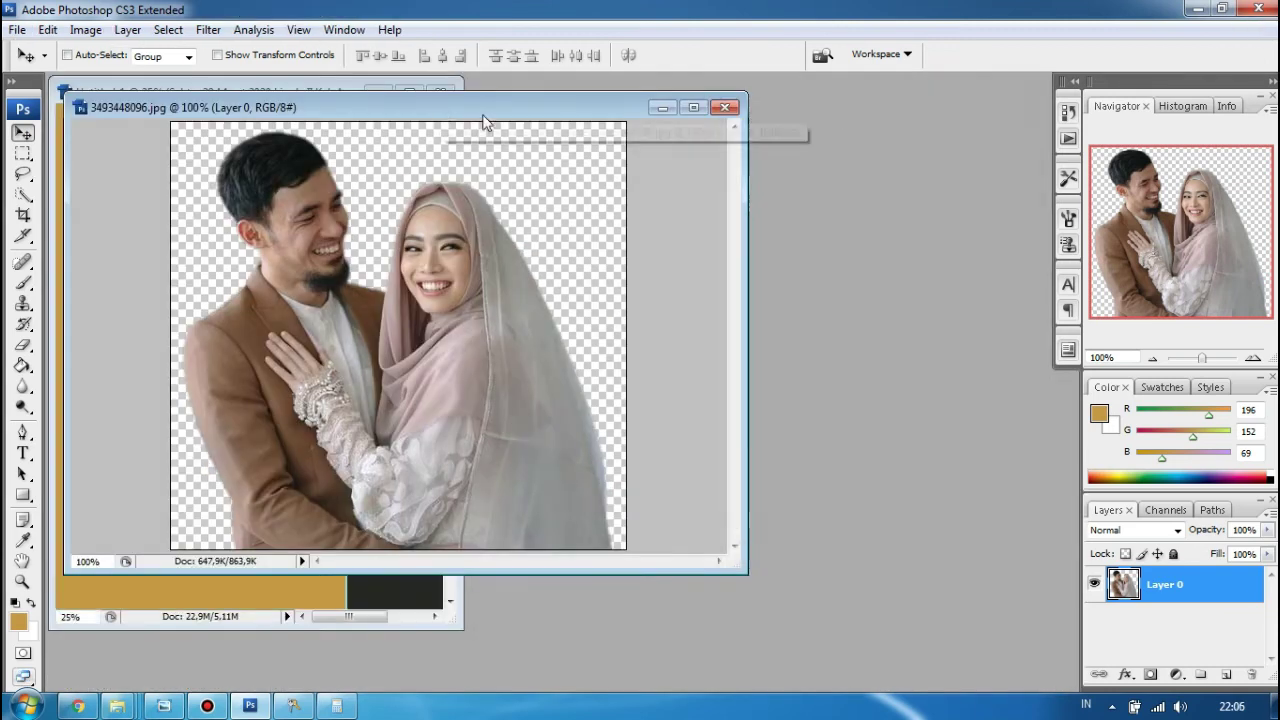
drag(486, 110, 757, 116)
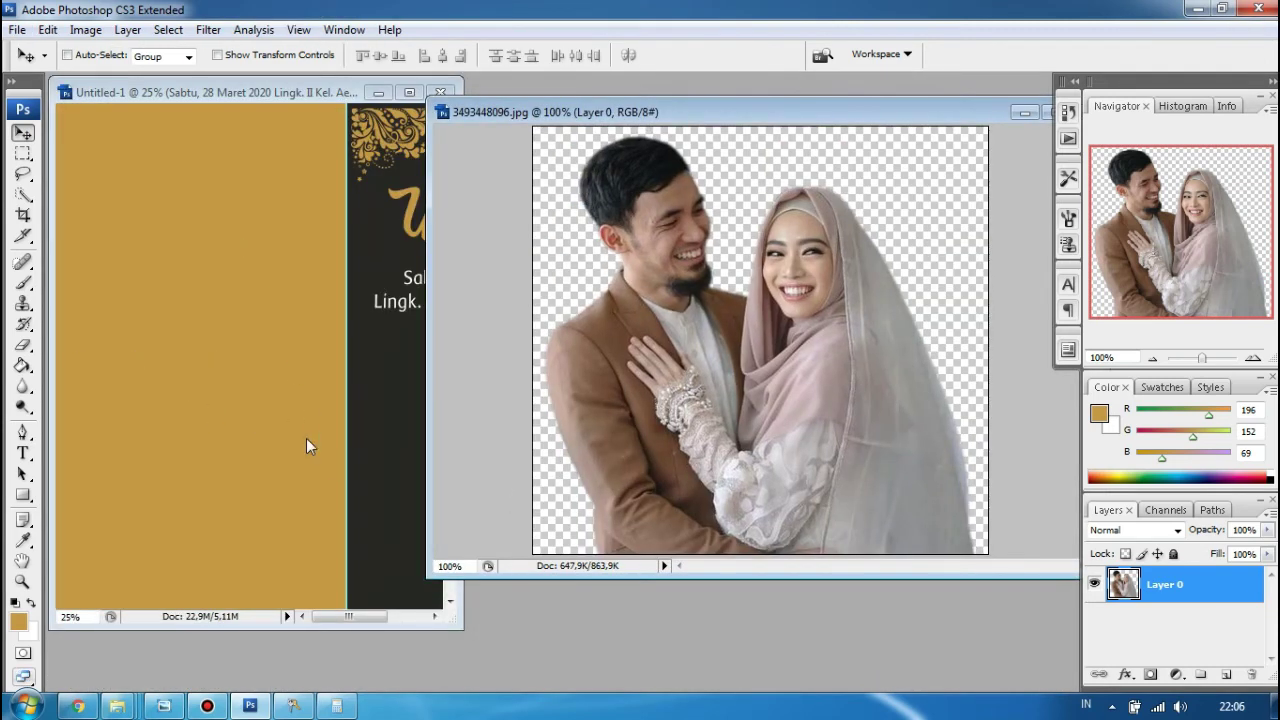
drag(725, 436, 370, 424)
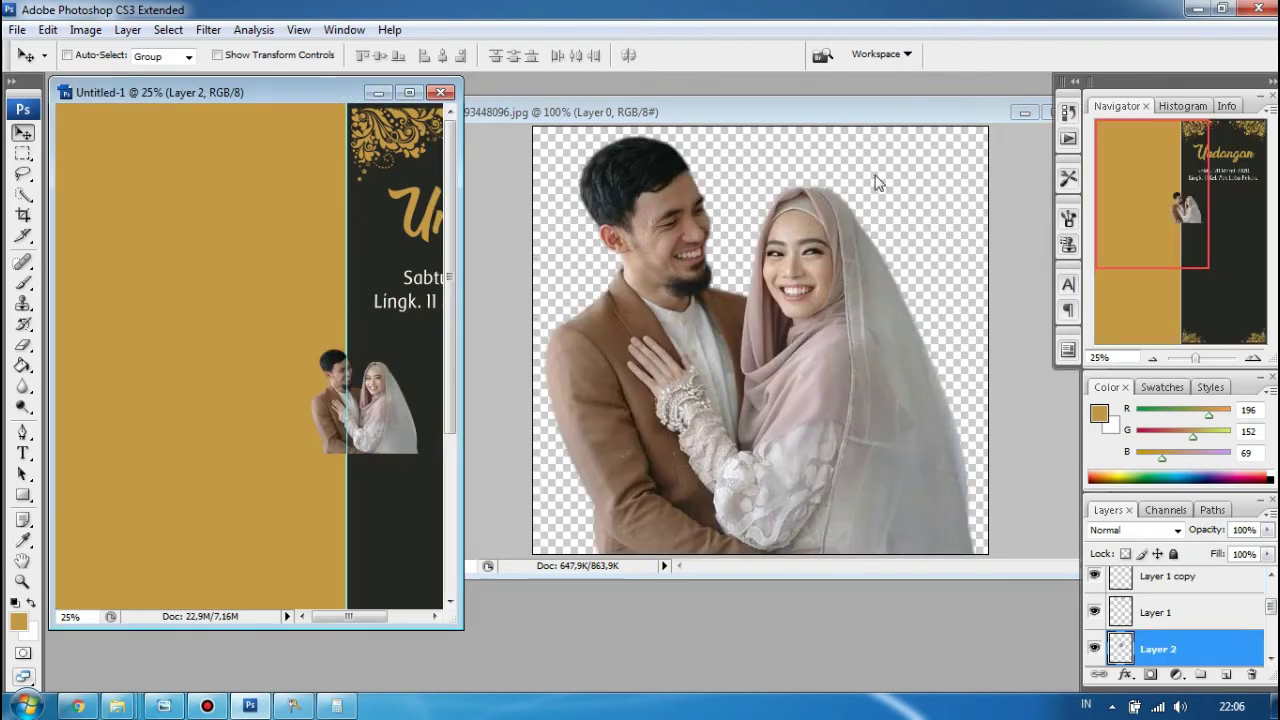
Close the couple's photo document and maximize the invitation document
drag(951, 114, 780, 122)
key(ctrl+w)
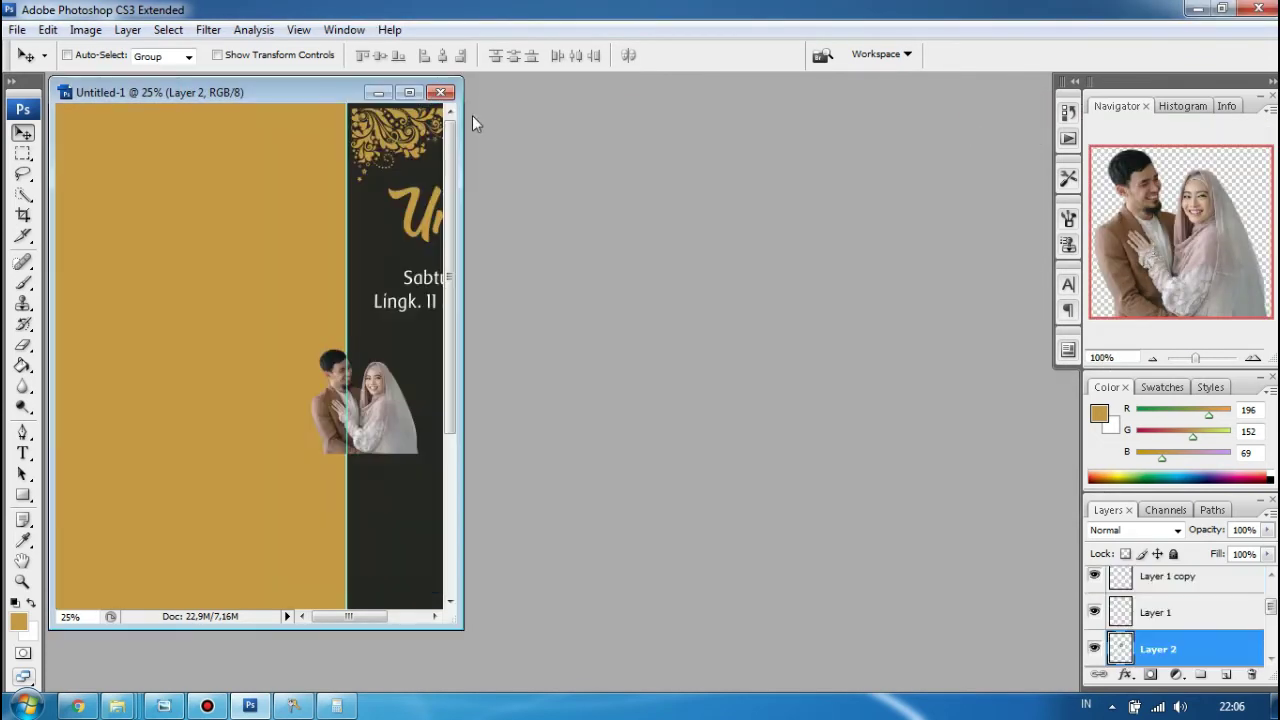
click(409, 93)
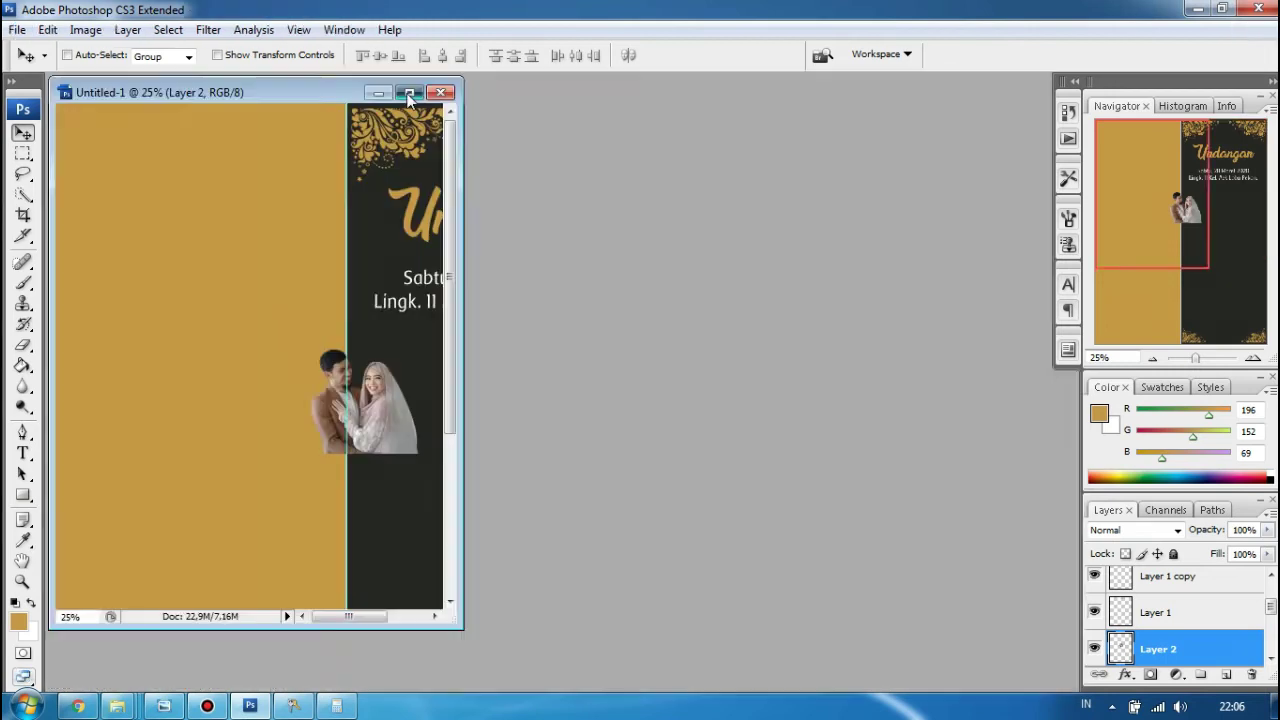
click(409, 93)
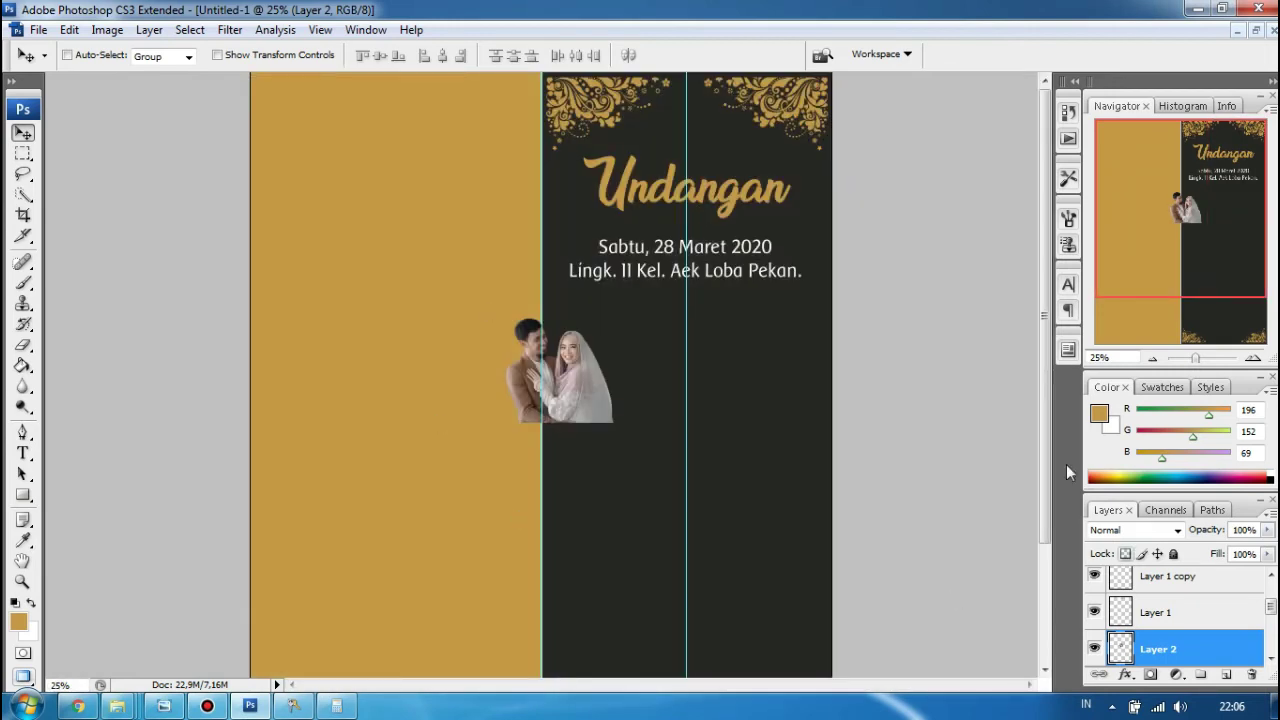
Center the couple on the dark panel below the address text and enlarge them to nearly the panel's full width
drag(570, 396, 691, 395)
key(ctrl+t)
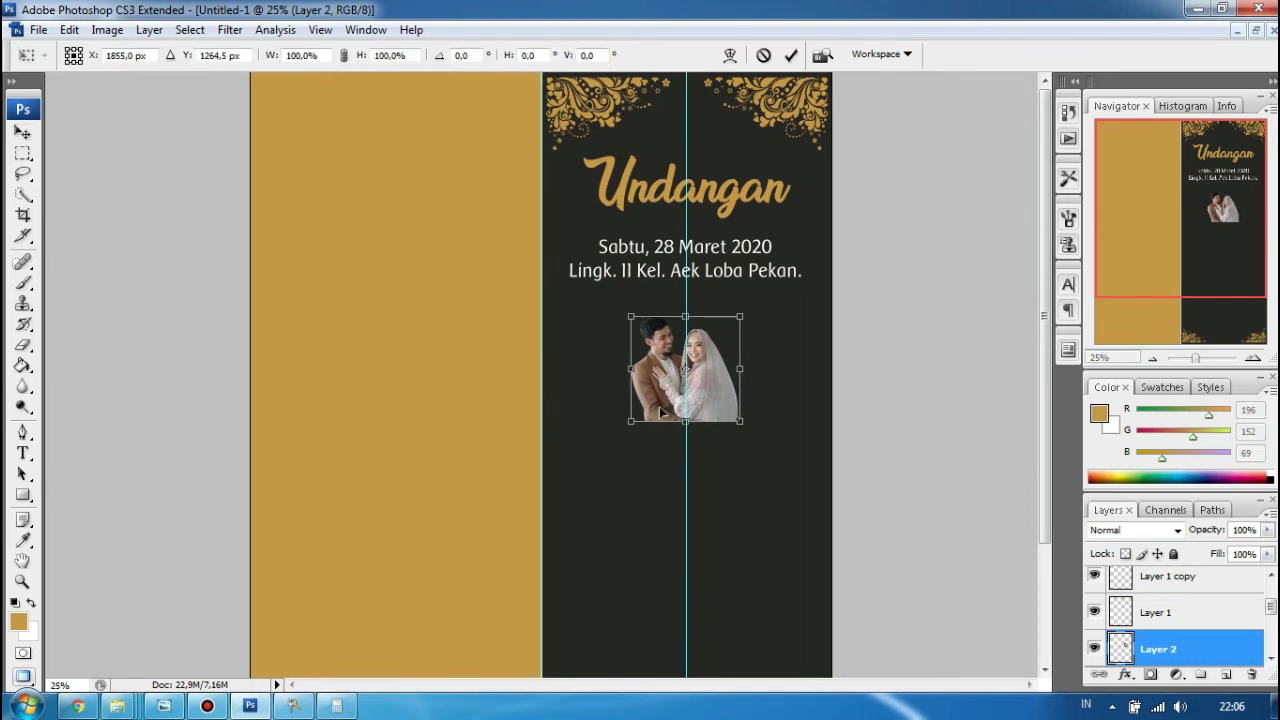
drag(631, 424, 493, 555)
drag(746, 314, 764, 296)
drag(740, 540, 820, 556)
key(Return)
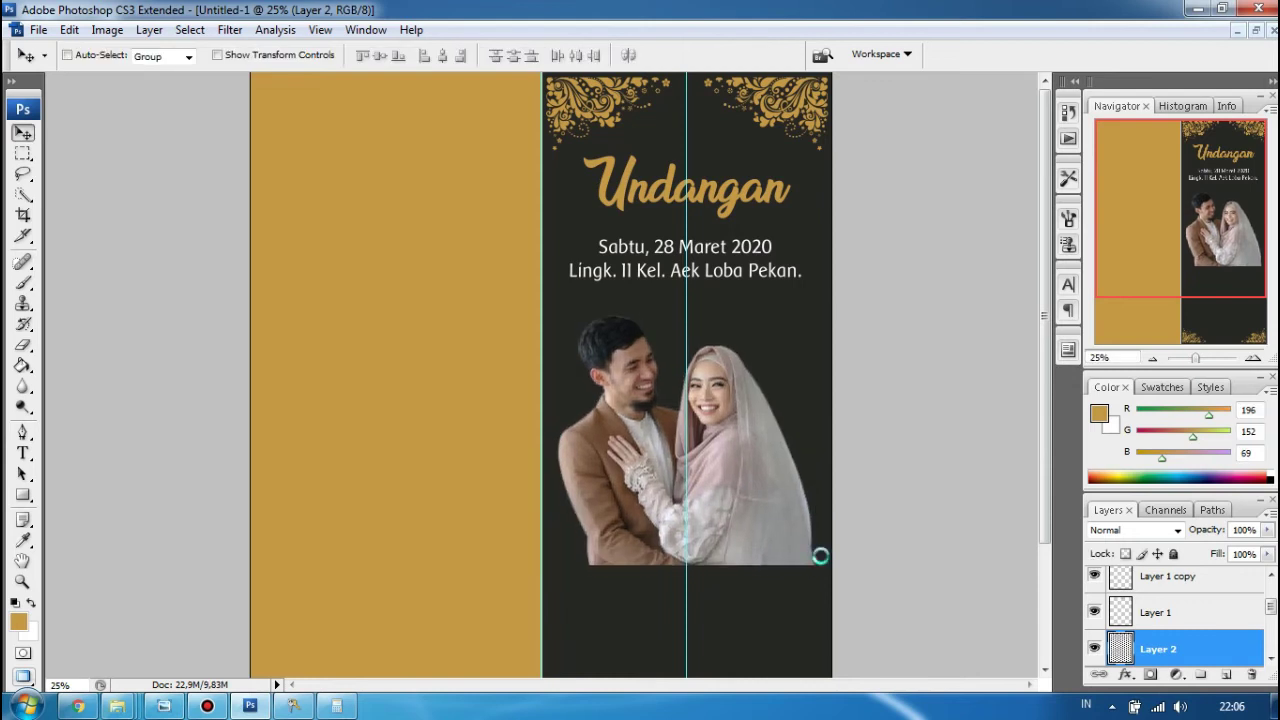
Check the Luar reference image in Windows Photo Viewer, return to Photoshop and add a layer mask to the couple's layer
scroll(891, 462, down, 3)
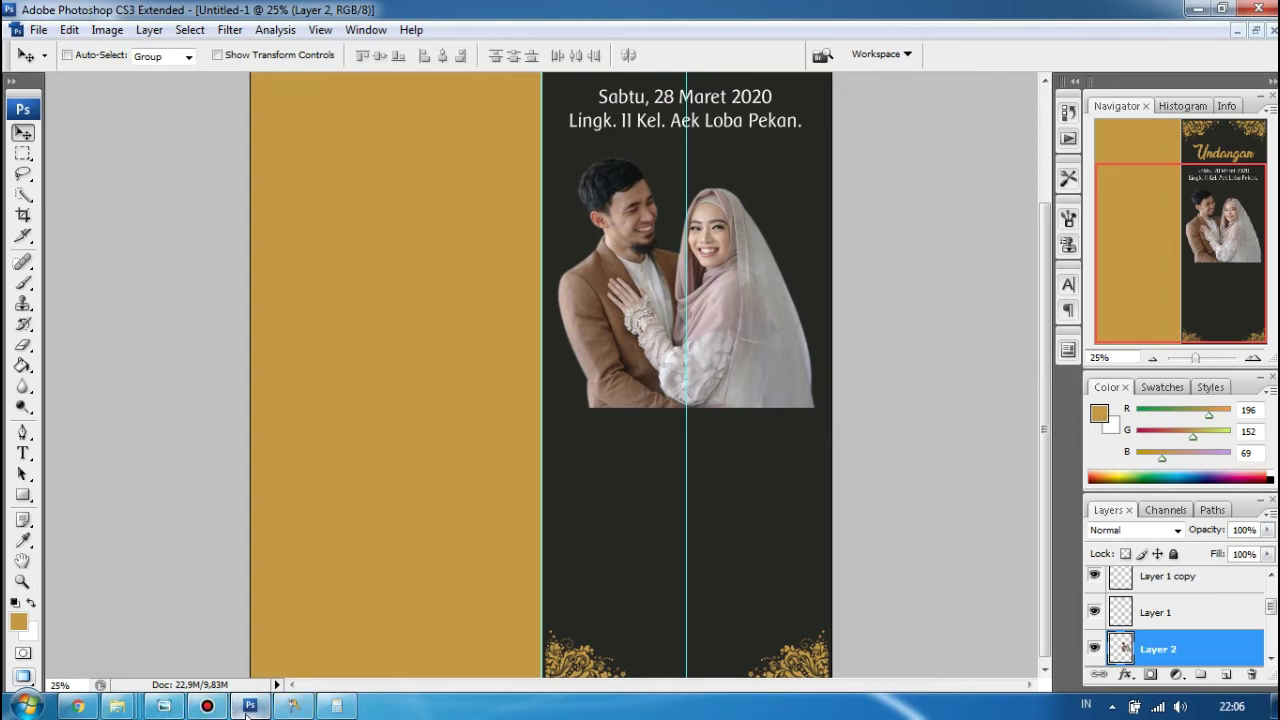
click(164, 706)
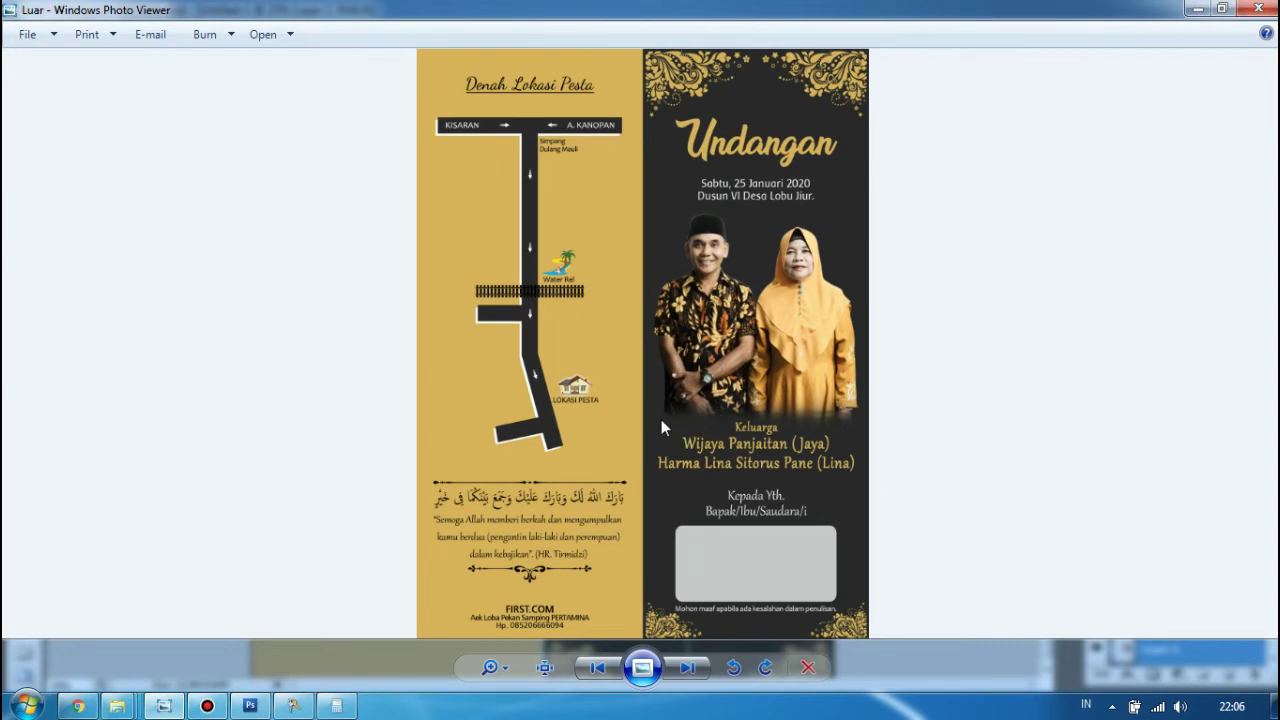
click(250, 706)
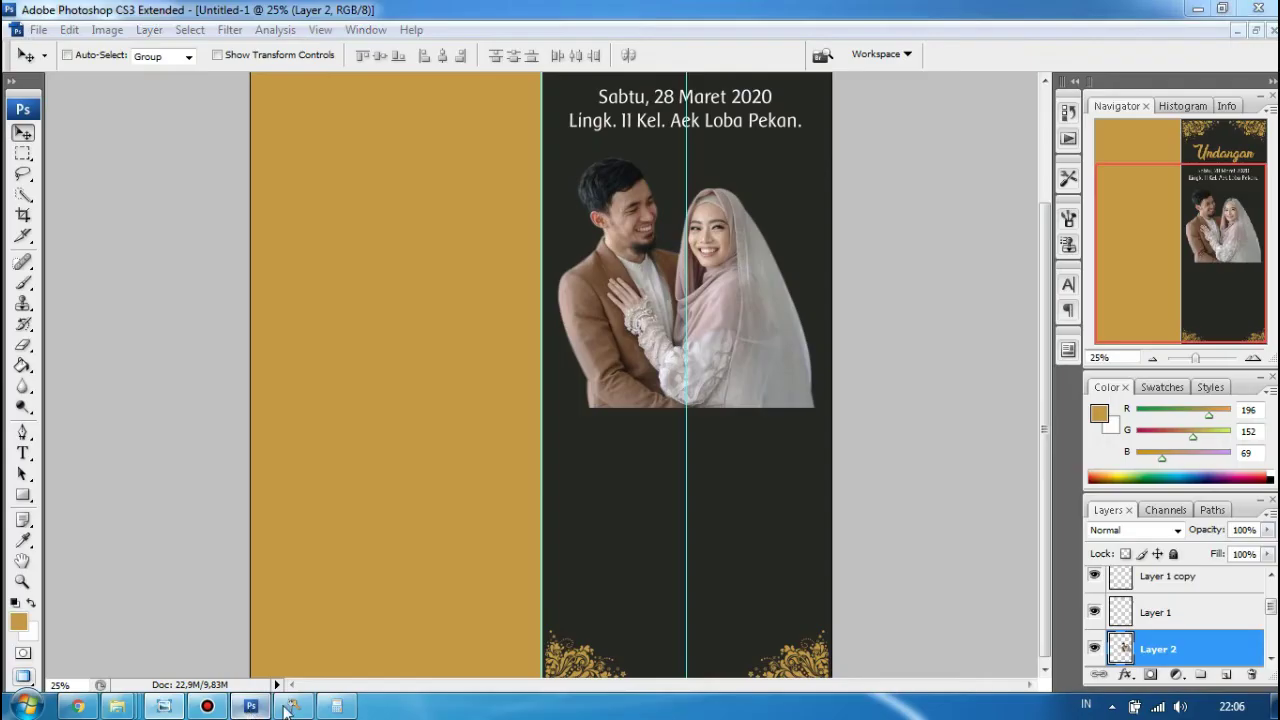
drag(1273, 613, 1273, 618)
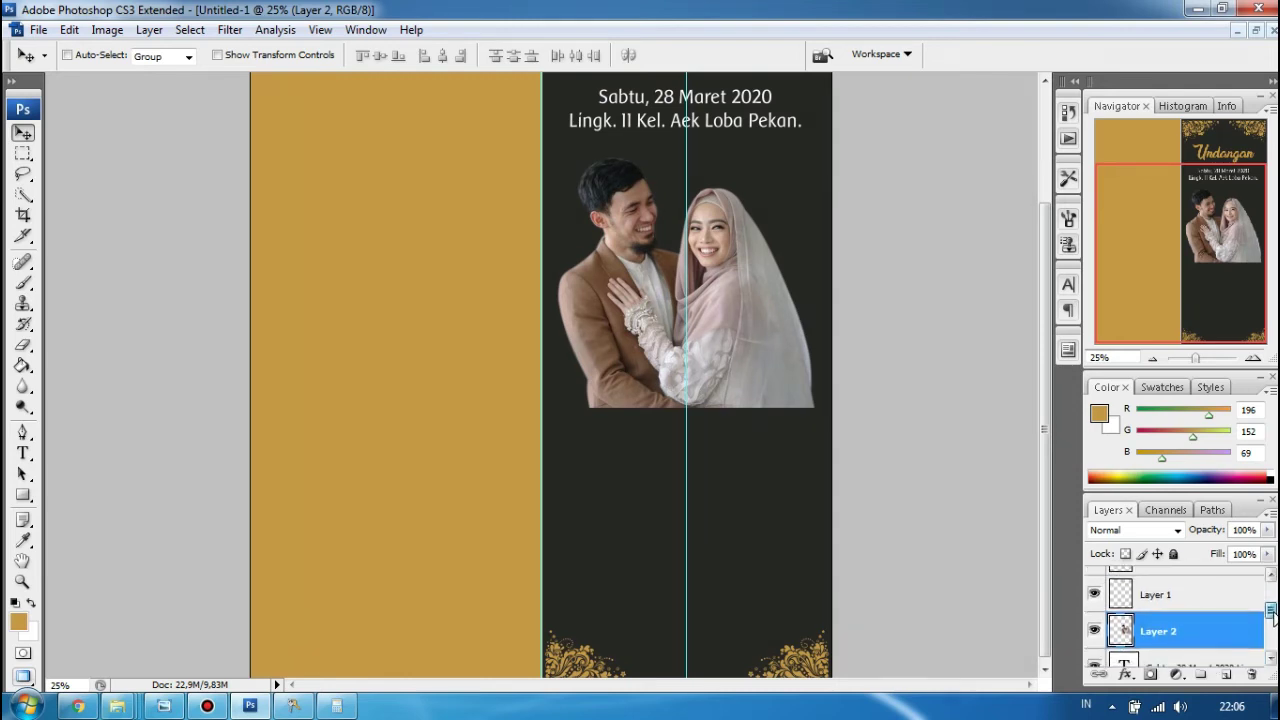
click(1150, 675)
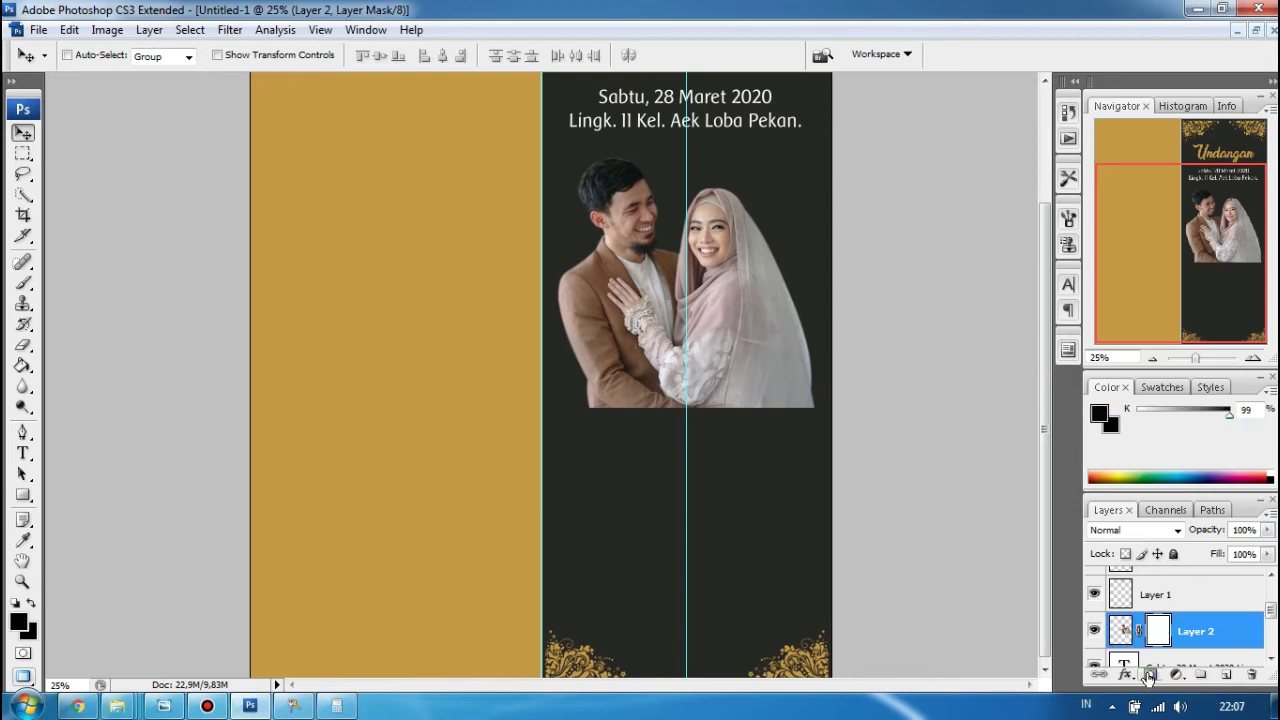
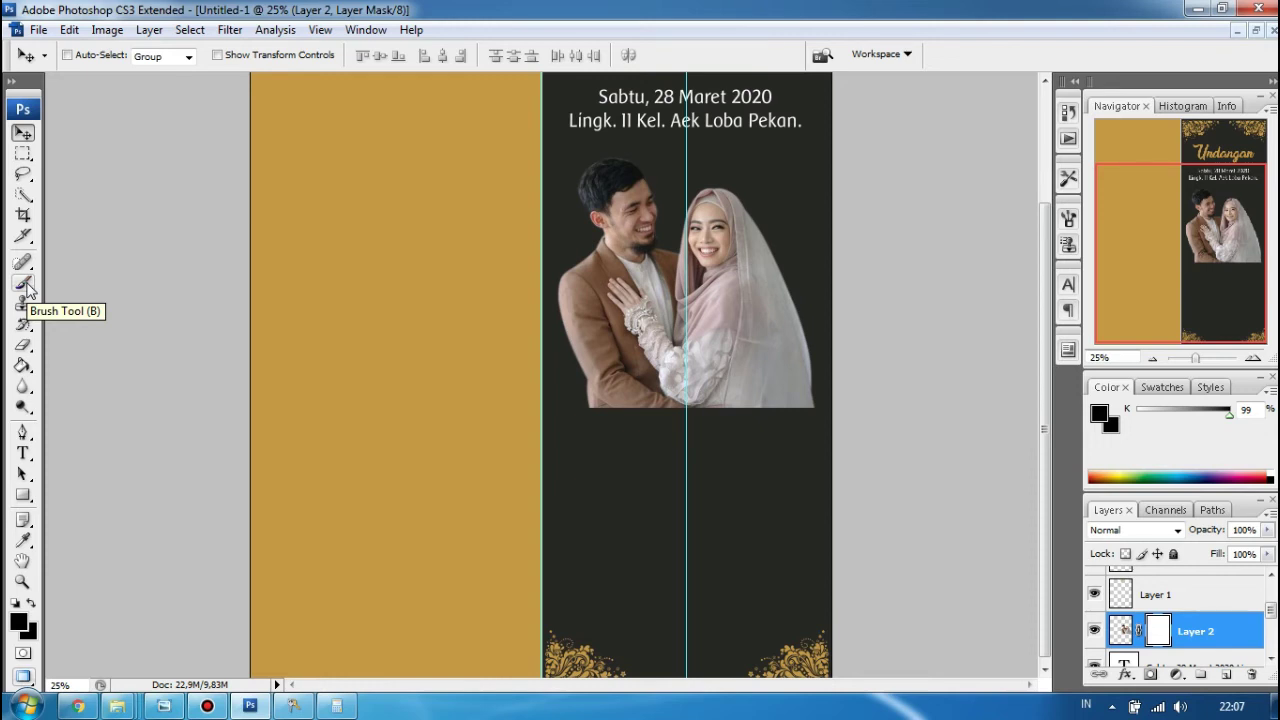
Choose a soft round Brush for the layer mask and adjust its diameter to 250 px
click(24, 285)
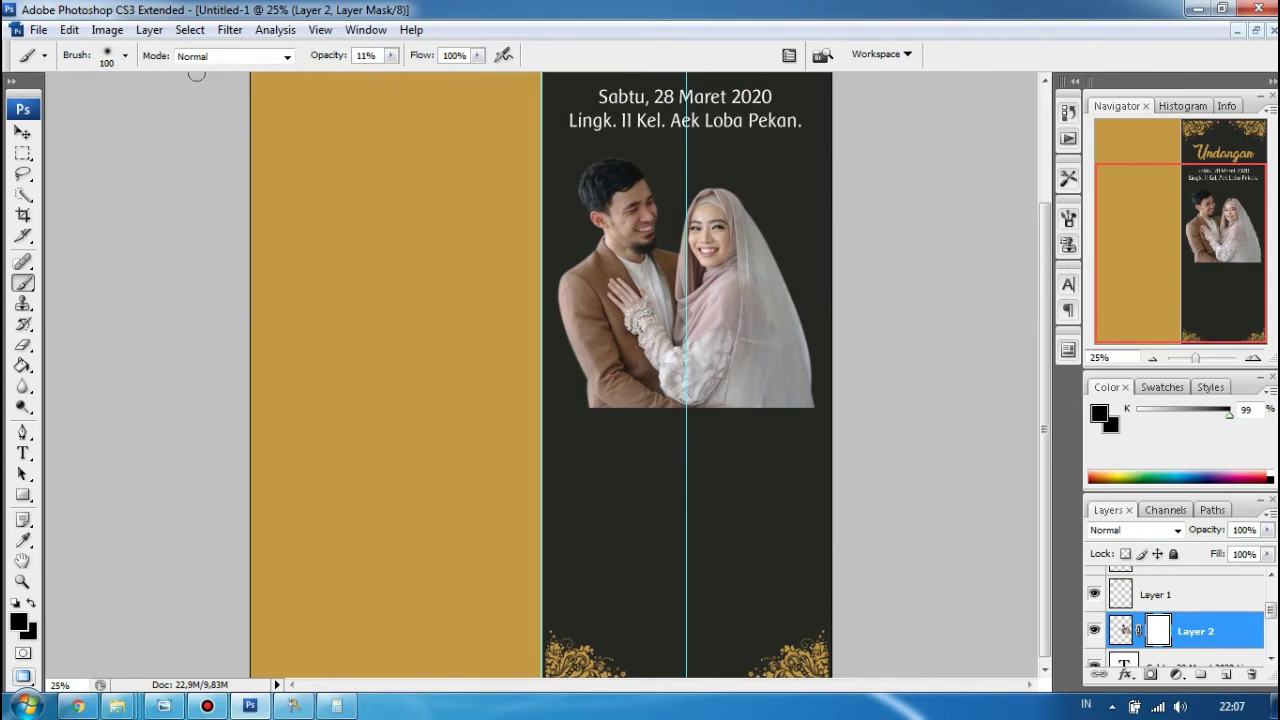
click(125, 57)
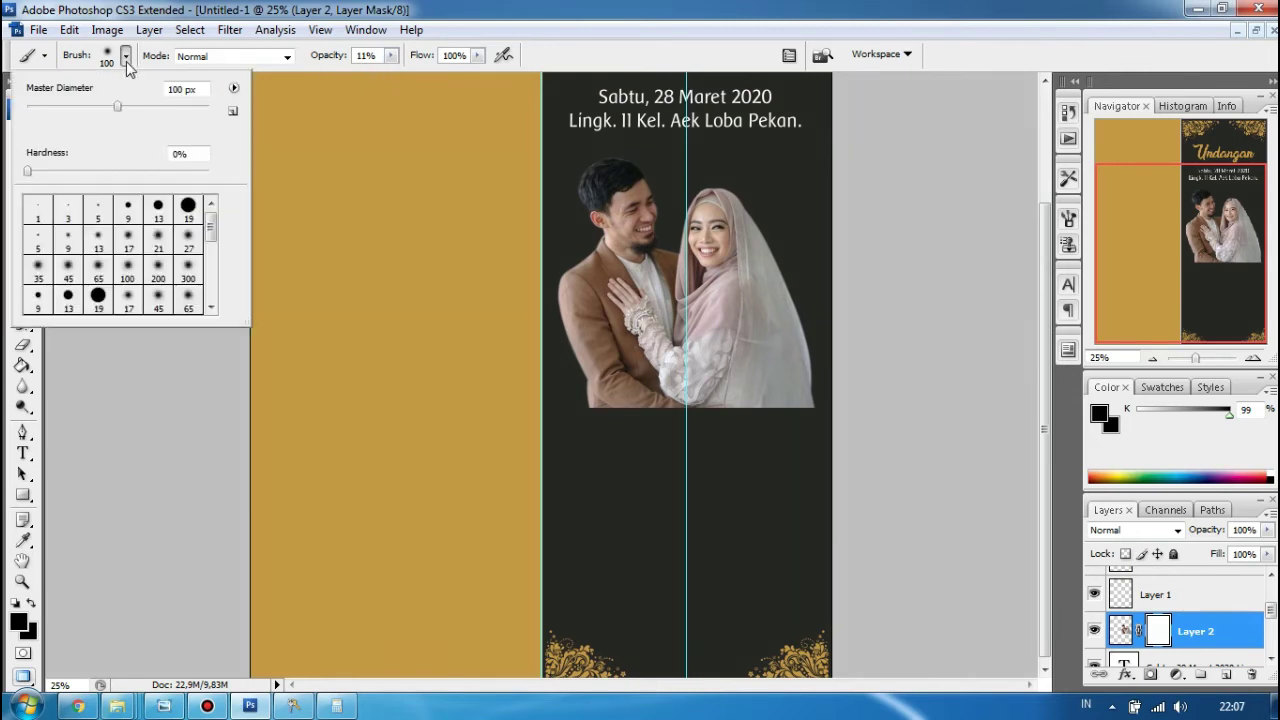
click(159, 272)
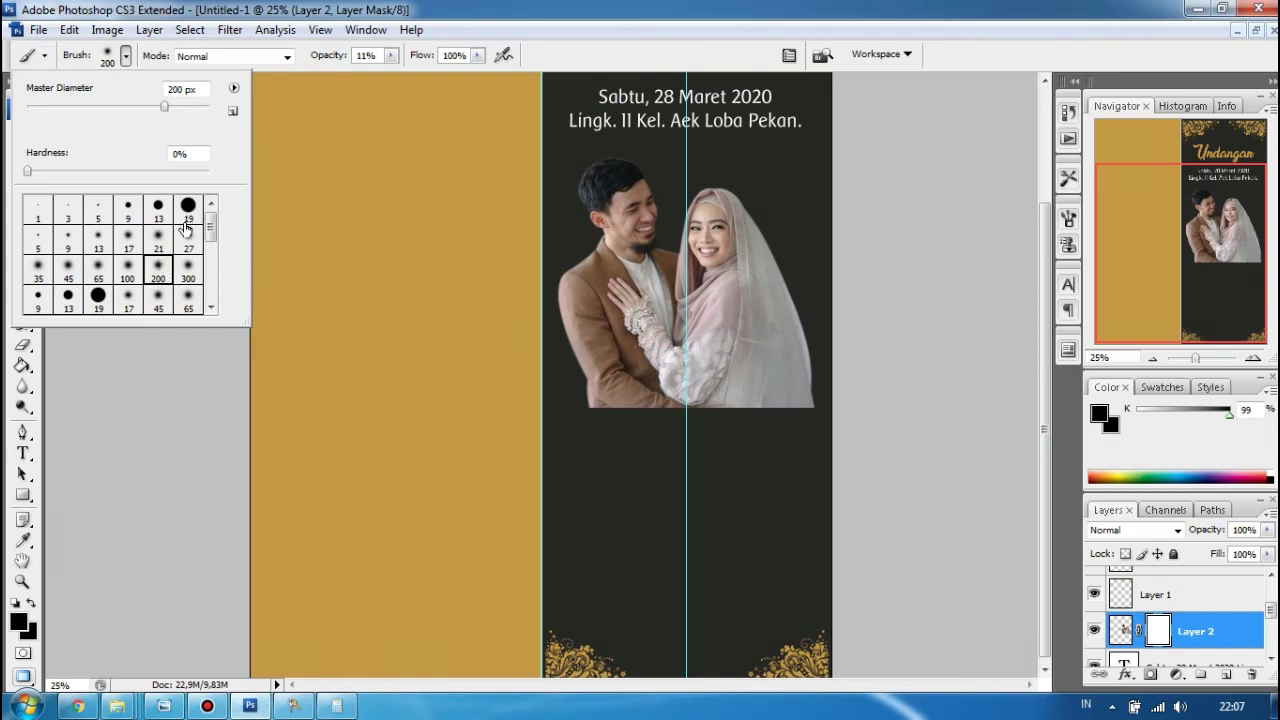
click(361, 350)
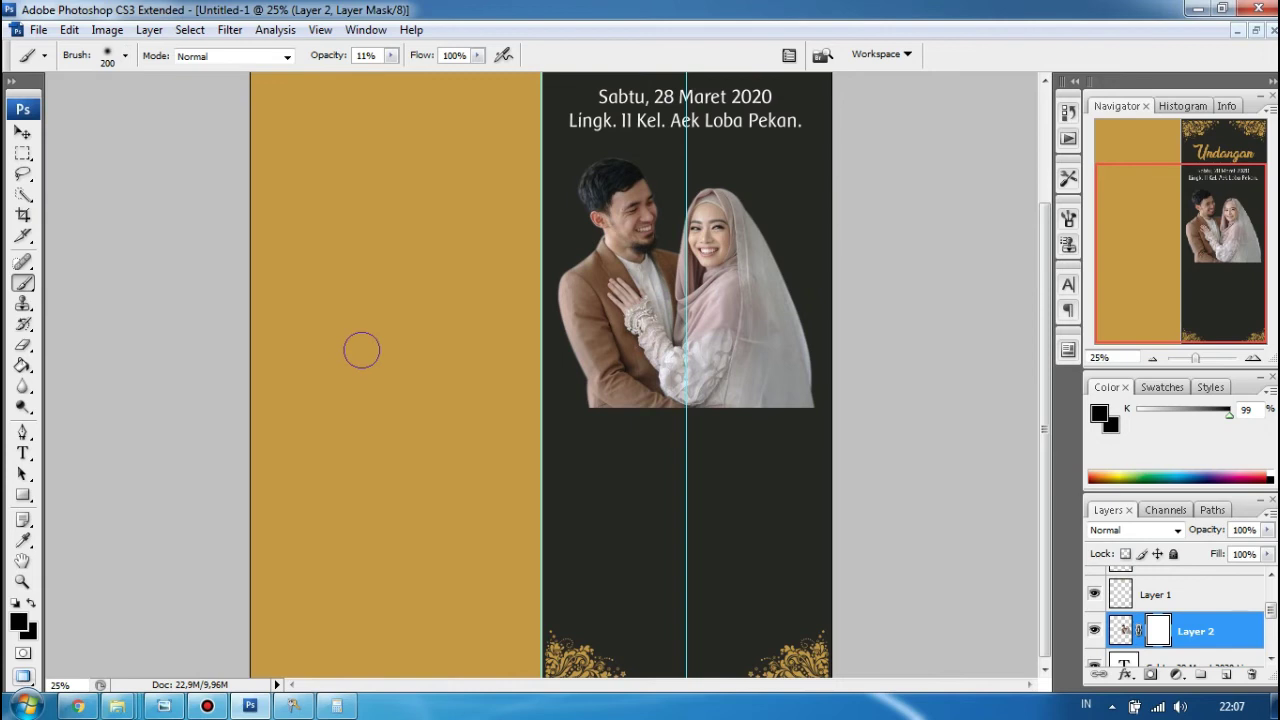
key(bracketright)
key(bracketright)
key(bracketright)
key(bracketright)
key(bracketright)
key(bracketright)
key(bracketright)
key(bracketright)
key(bracketleft)
key(bracketleft)
key(bracketleft)
key(bracketleft)
key(bracketleft)
key(bracketleft)
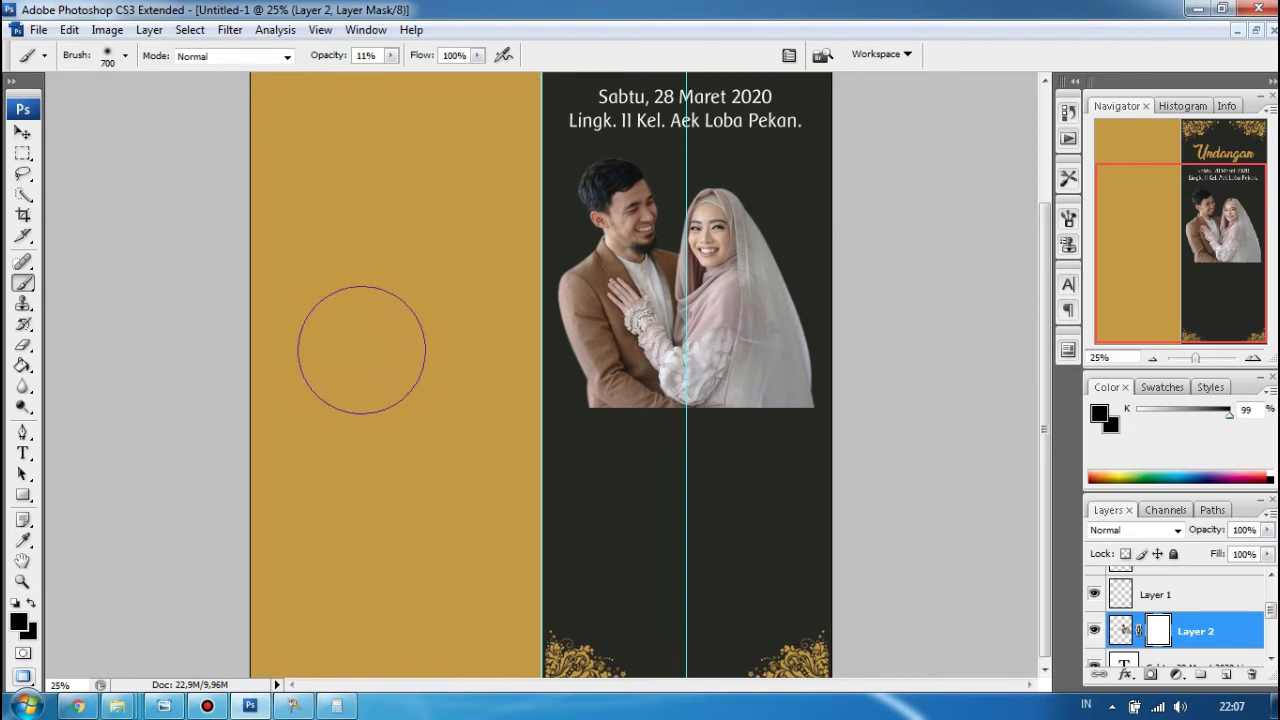
key(bracketright)
key(bracketright)
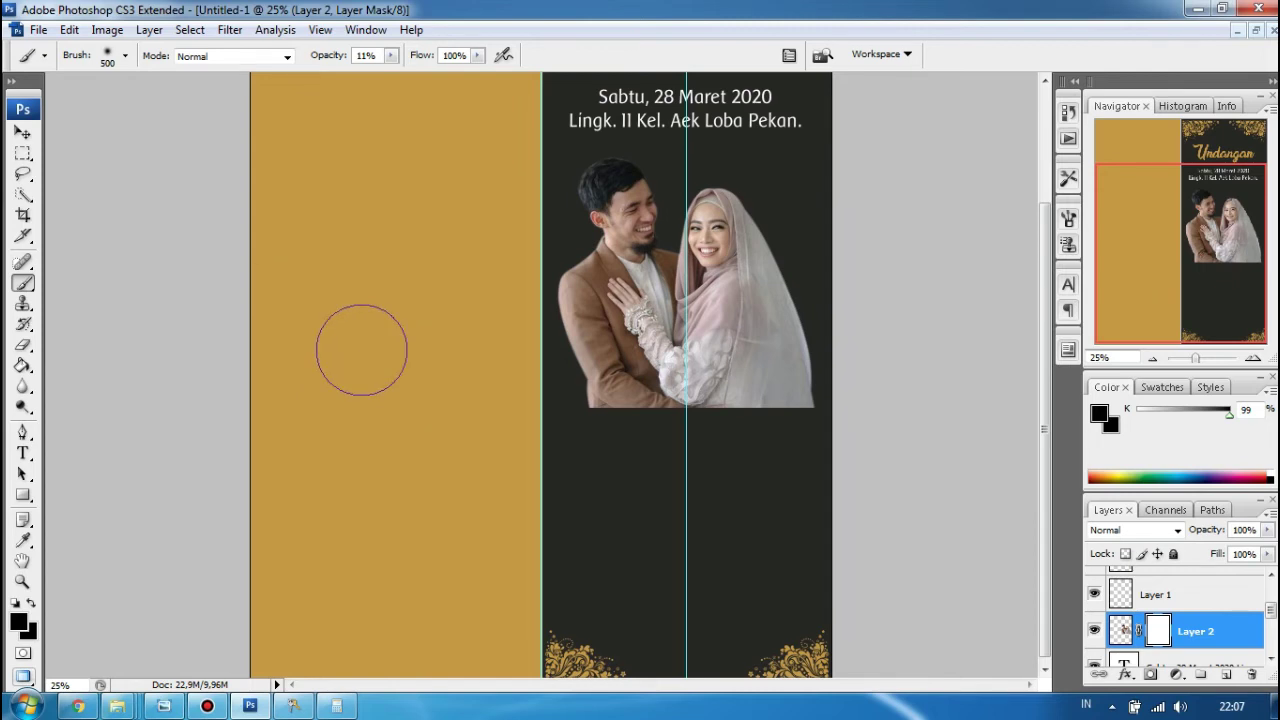
key(bracketleft)
key(bracketleft)
Paint black at 11% opacity on the mask along the couple's lower edge to fade it into the dark panel
key(ctrl+plus)
key(ctrl+plus)
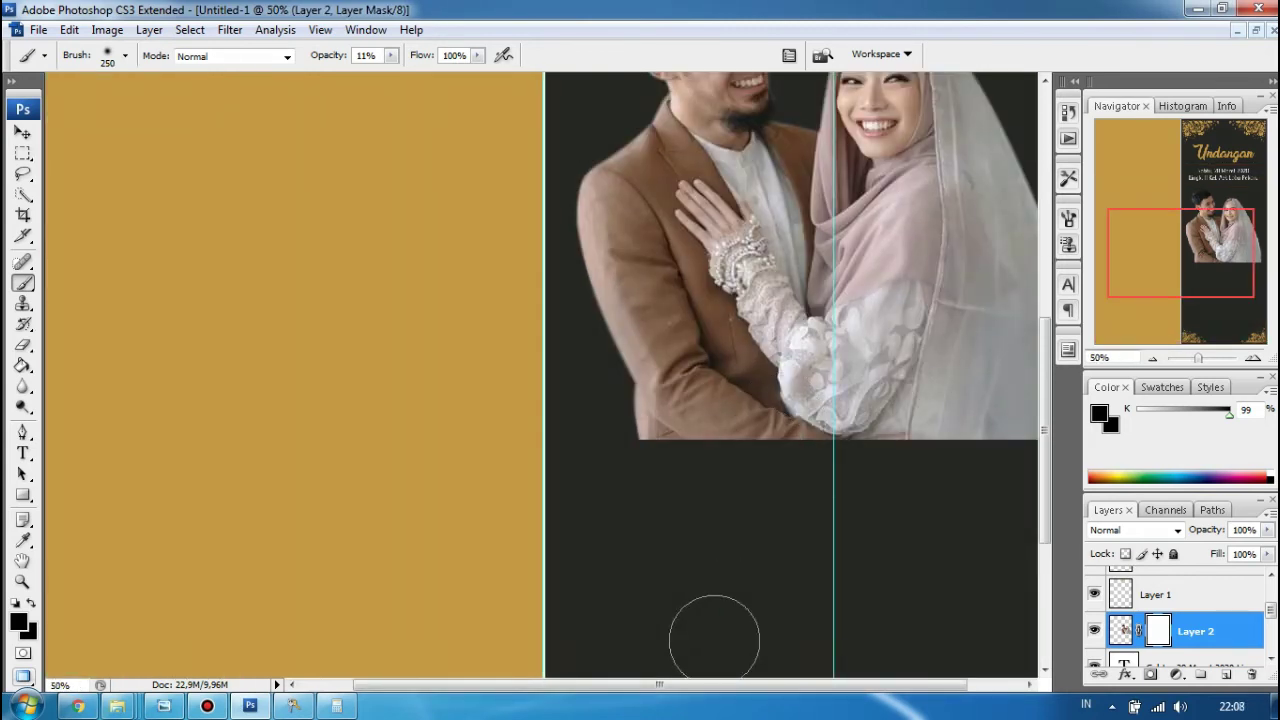
drag(712, 686, 762, 686)
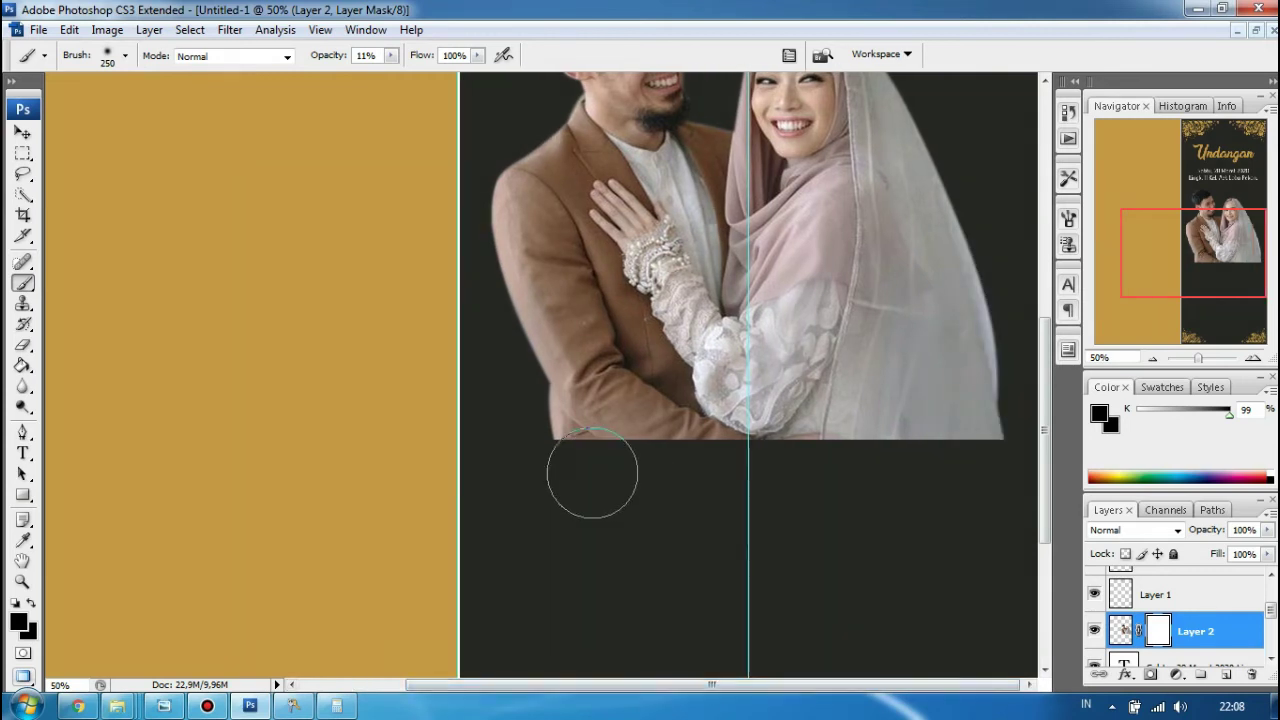
mouse_move(552, 473)
mouse_down()
mouse_move(637, 462)
mouse_move(653, 477)
mouse_move(665, 463)
mouse_move(780, 481)
mouse_move(845, 459)
mouse_move(1002, 474)
mouse_move(861, 464)
mouse_move(816, 483)
mouse_move(801, 466)
mouse_move(732, 475)
mouse_move(701, 445)
mouse_move(657, 469)
mouse_move(640, 448)
mouse_move(633, 459)
mouse_move(585, 439)
mouse_move(560, 460)
mouse_move(579, 448)
mouse_move(772, 484)
mouse_move(780, 467)
mouse_move(962, 436)
mouse_move(992, 464)
mouse_move(886, 473)
mouse_move(789, 449)
mouse_move(582, 463)
mouse_move(745, 455)
mouse_up()
Set the brush to 45% opacity and 100 px, and fade the lower edge of the man's jacket on the mask
click(390, 56)
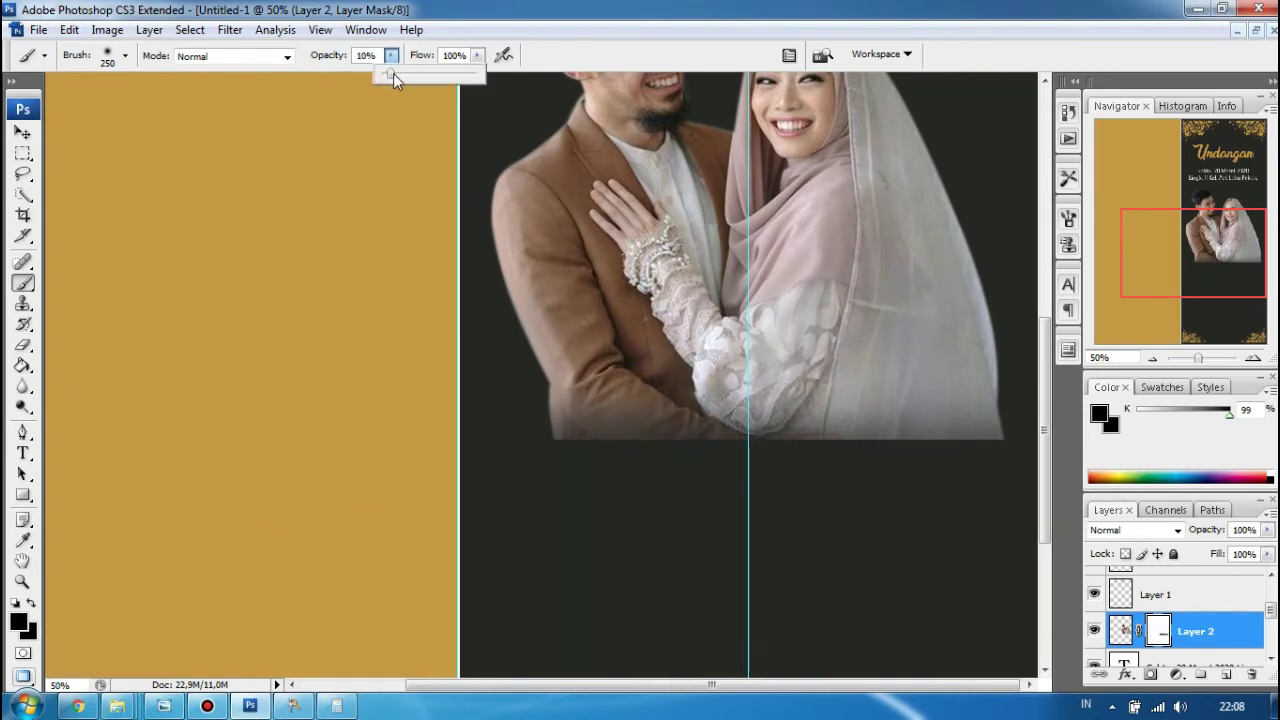
drag(400, 76, 421, 77)
key(bracketleft)
key(bracketleft)
key(bracketleft)
key(bracketleft)
key(bracketleft)
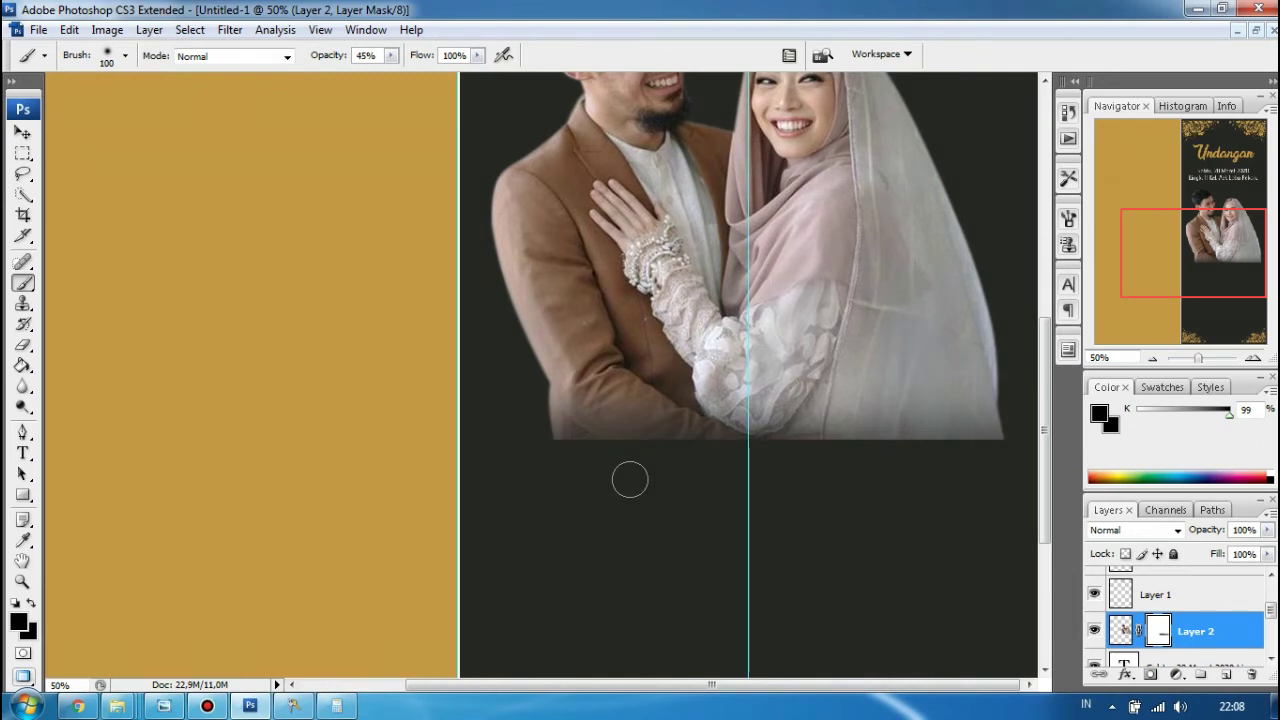
mouse_move(630, 480)
mouse_down()
mouse_move(558, 449)
mouse_move(579, 462)
mouse_move(598, 447)
mouse_move(734, 448)
mouse_up()
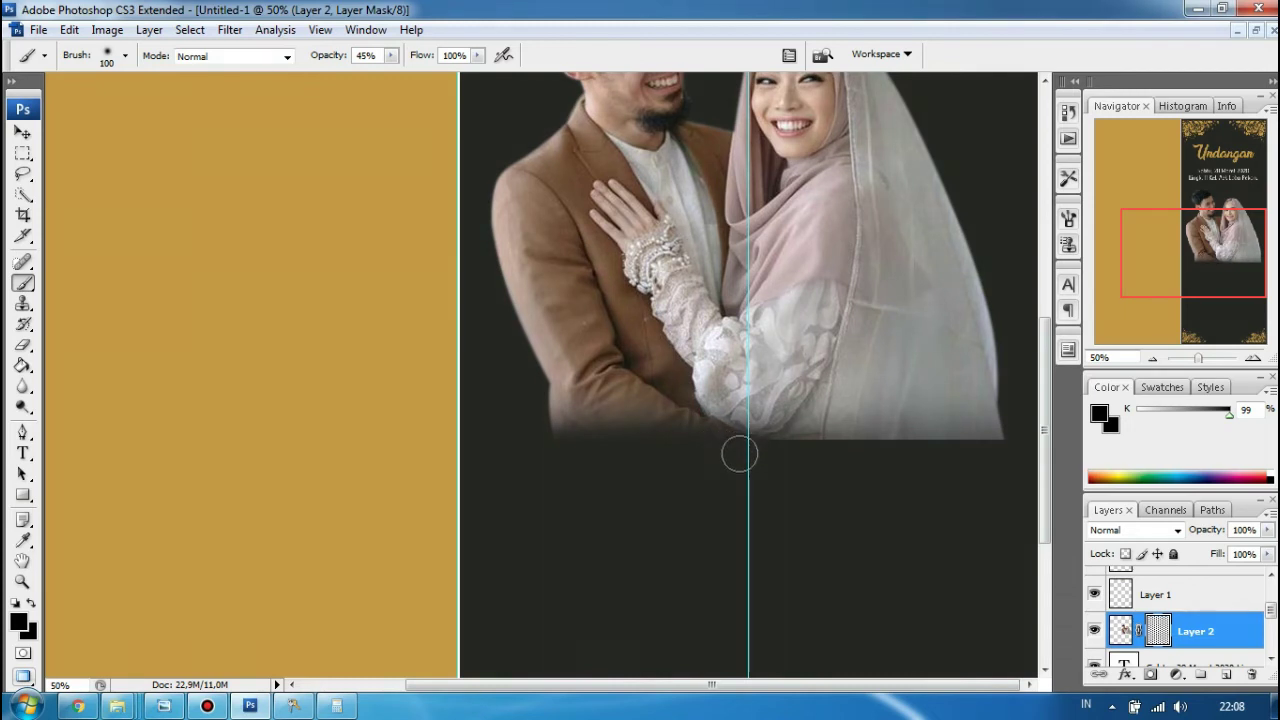
drag(669, 457, 569, 449)
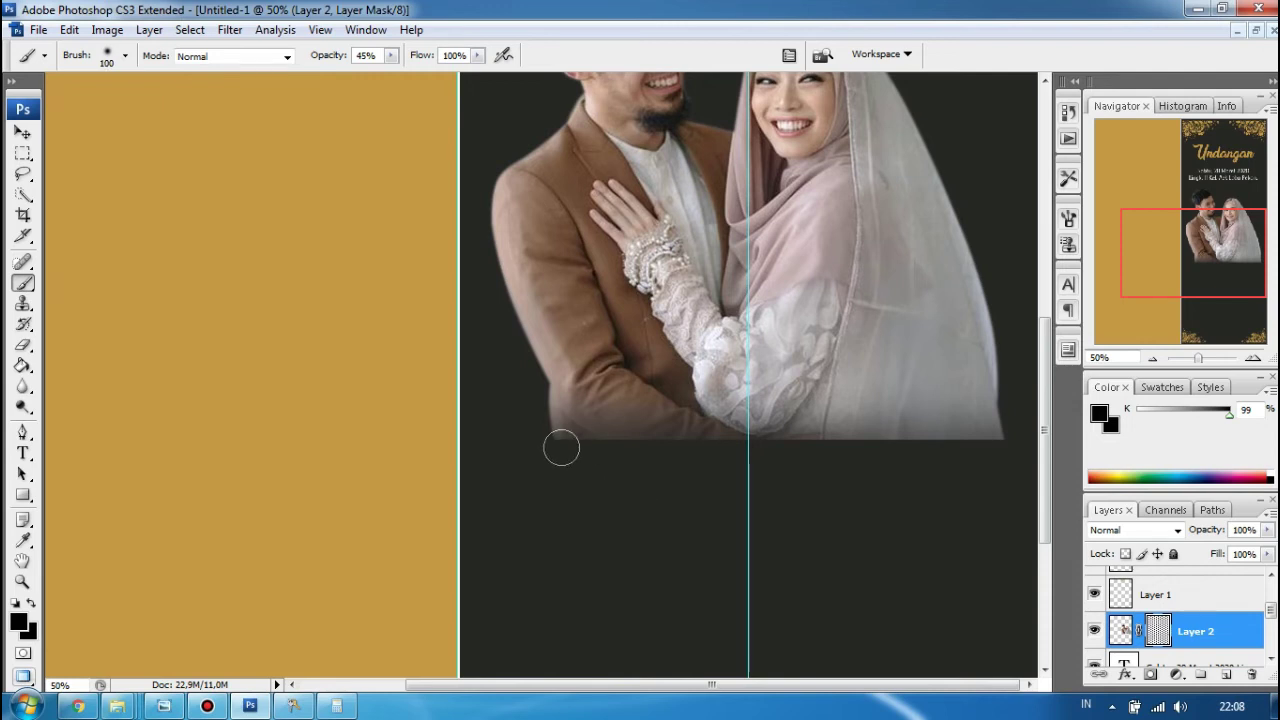
mouse_move(560, 449)
mouse_down()
mouse_move(740, 453)
mouse_move(672, 460)
mouse_move(638, 430)
mouse_move(619, 464)
mouse_move(568, 449)
mouse_up()
Paint black on the mask with the 100 px brush to fade the couple's lower edge from the jacket across to the bride's sleeve
key(ctrl+plus)
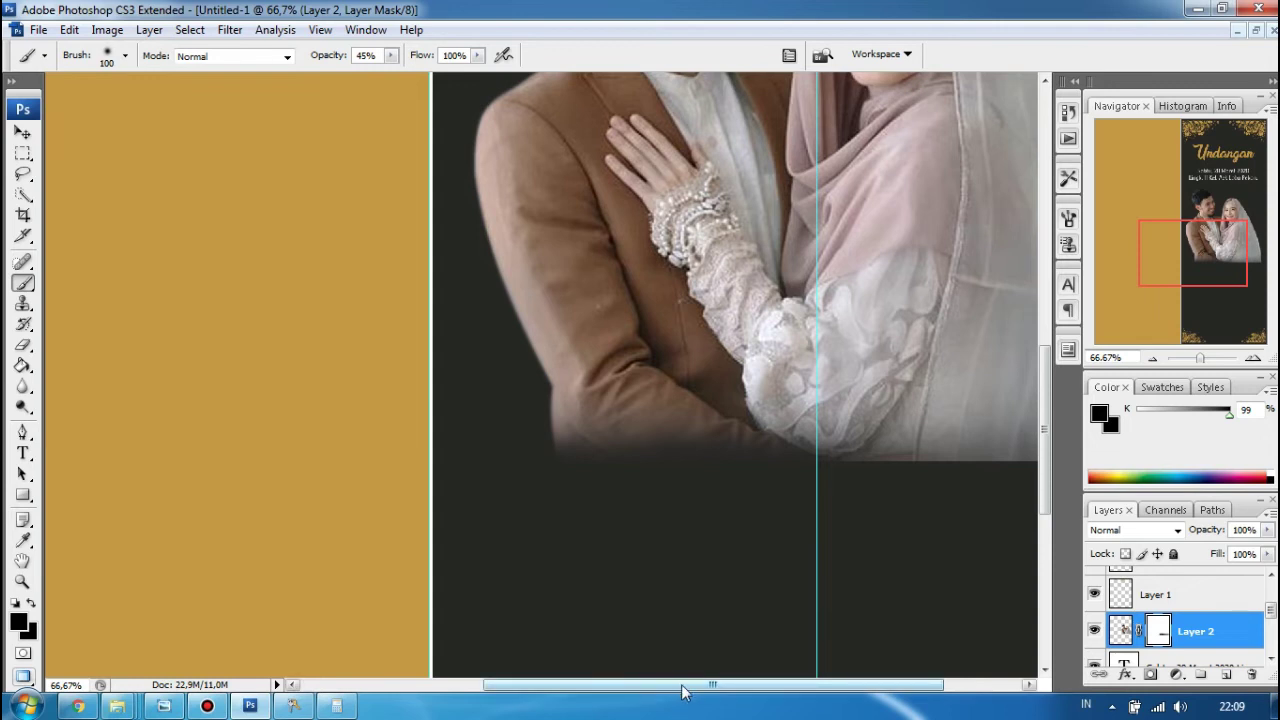
drag(683, 692, 760, 690)
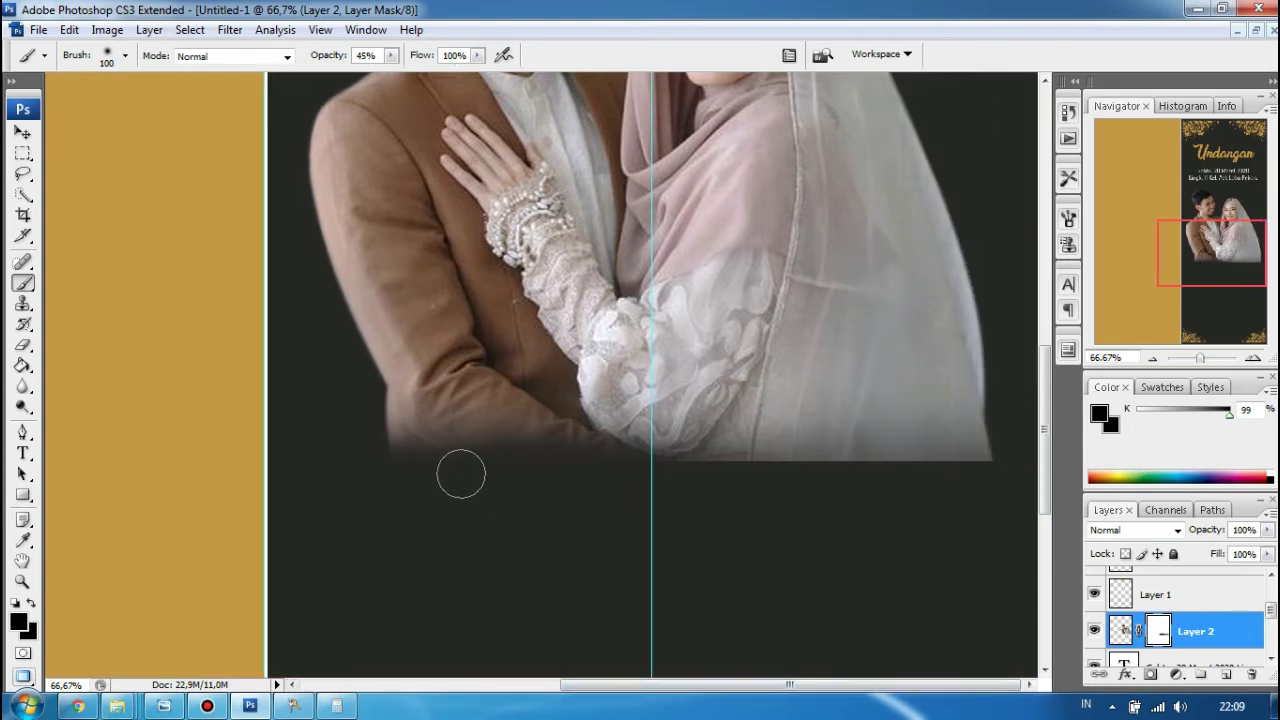
mouse_move(437, 480)
mouse_down()
mouse_move(424, 481)
mouse_move(511, 480)
mouse_up()
mouse_move(681, 472)
mouse_down()
mouse_move(829, 472)
mouse_move(905, 455)
mouse_up()
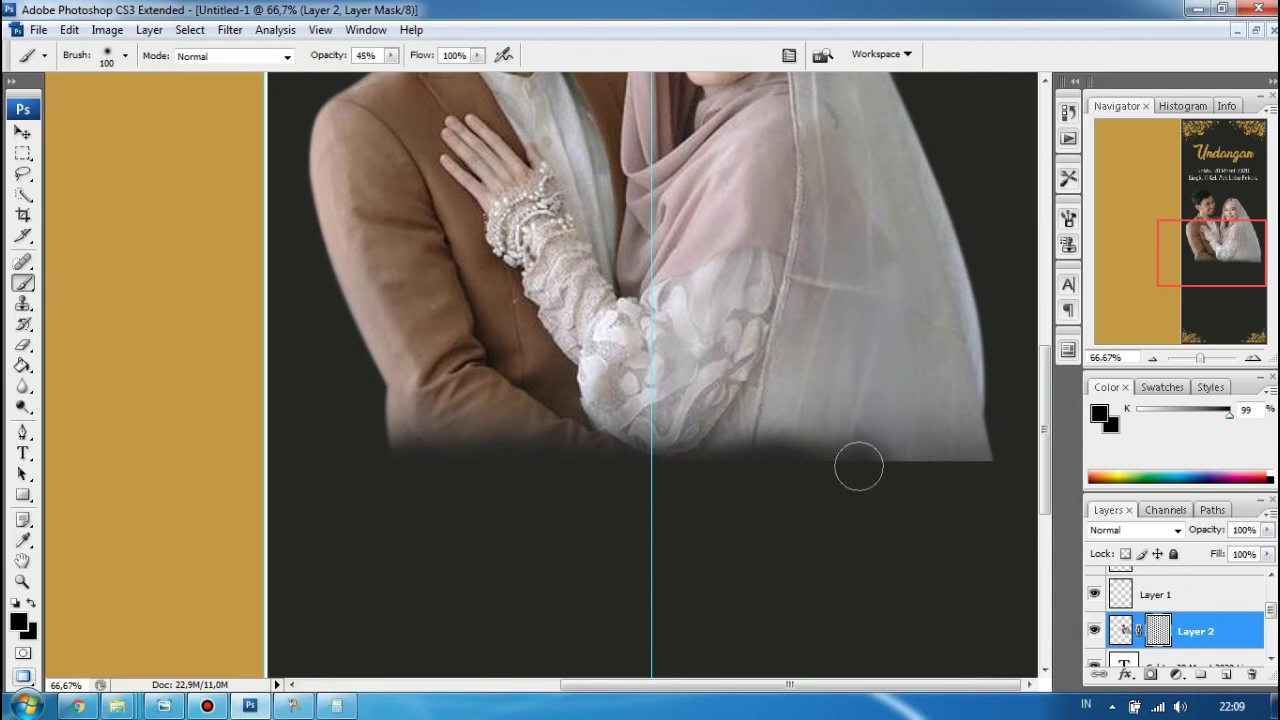
Enlarge the brush to 150 px and paint on the mask to fade the lower edge of the bride's dress and veil
key(bracketright)
key(bracketright)
key(bracketright)
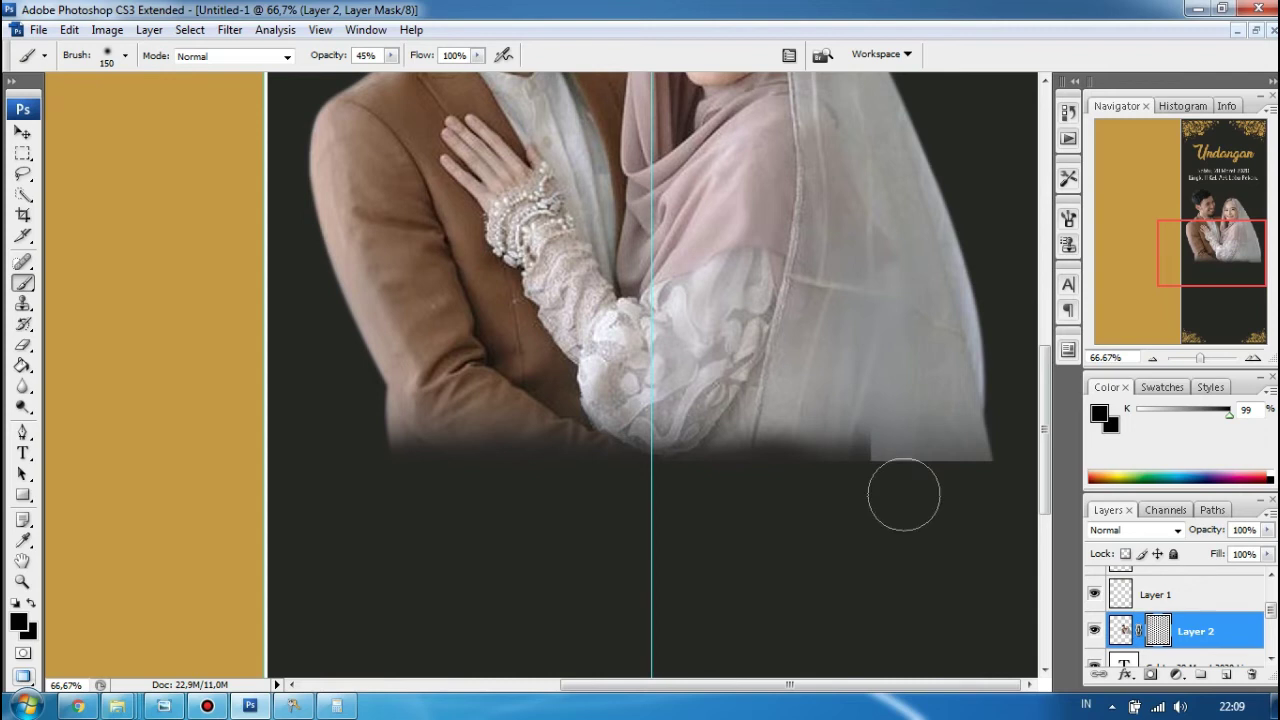
key(bracketleft)
key(bracketleft)
key(bracketleft)
key(bracketleft)
key(bracketright)
key(bracketright)
mouse_move(791, 482)
mouse_down()
mouse_move(1005, 482)
mouse_move(1001, 469)
mouse_move(987, 490)
mouse_move(769, 483)
mouse_move(882, 499)
mouse_move(833, 480)
mouse_move(968, 481)
mouse_move(827, 492)
mouse_move(757, 488)
mouse_move(735, 471)
mouse_move(716, 487)
mouse_move(705, 471)
mouse_move(614, 492)
mouse_move(570, 470)
mouse_move(531, 482)
mouse_move(541, 471)
mouse_move(514, 462)
mouse_move(484, 463)
mouse_move(459, 493)
mouse_move(408, 500)
mouse_move(420, 485)
mouse_move(394, 478)
mouse_move(355, 491)
mouse_move(514, 463)
mouse_move(677, 509)
mouse_move(697, 486)
mouse_move(765, 464)
mouse_move(911, 503)
mouse_move(999, 475)
mouse_up()
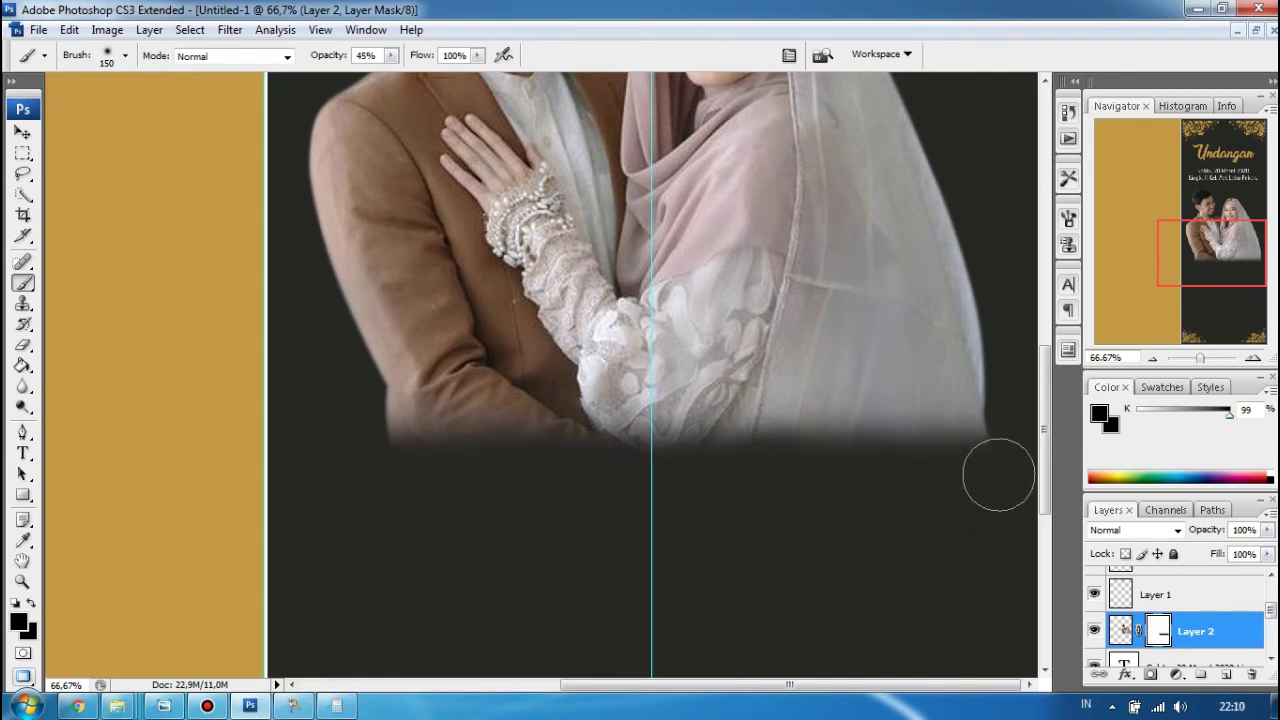
key(ctrl+minus)
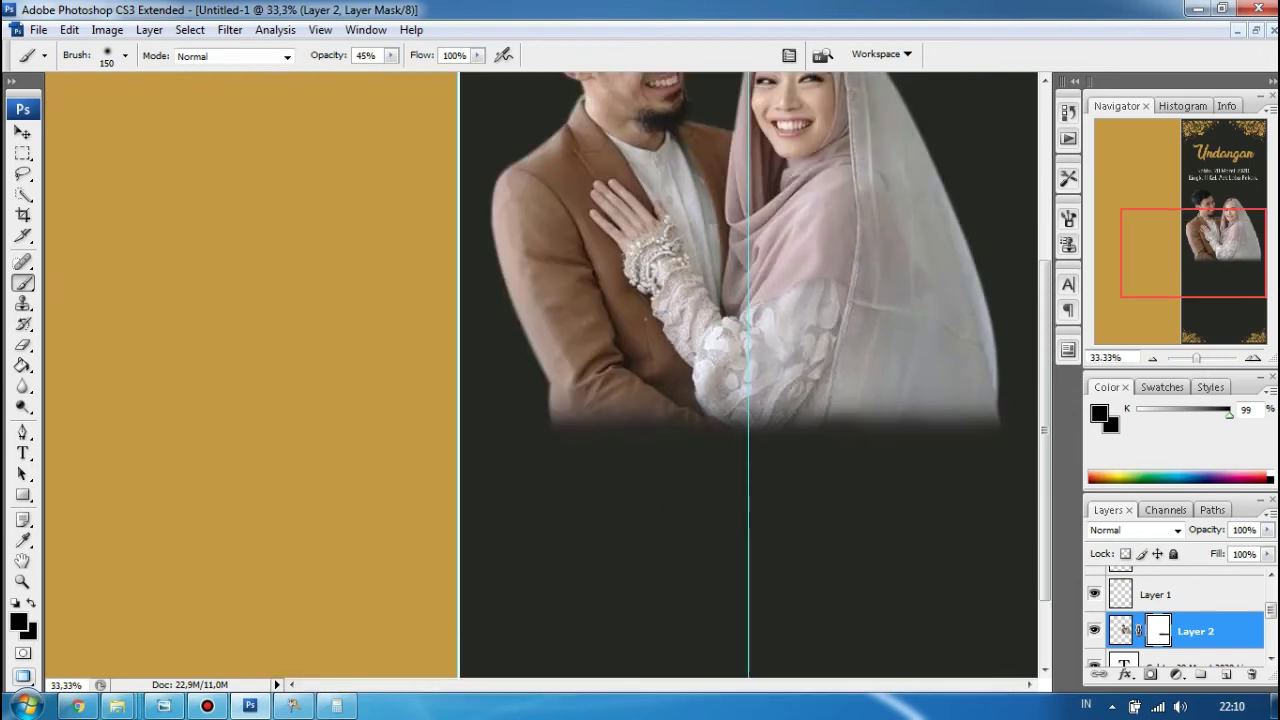
key(ctrl+minus)
key(ctrl+minus)
key(ctrl+minus)
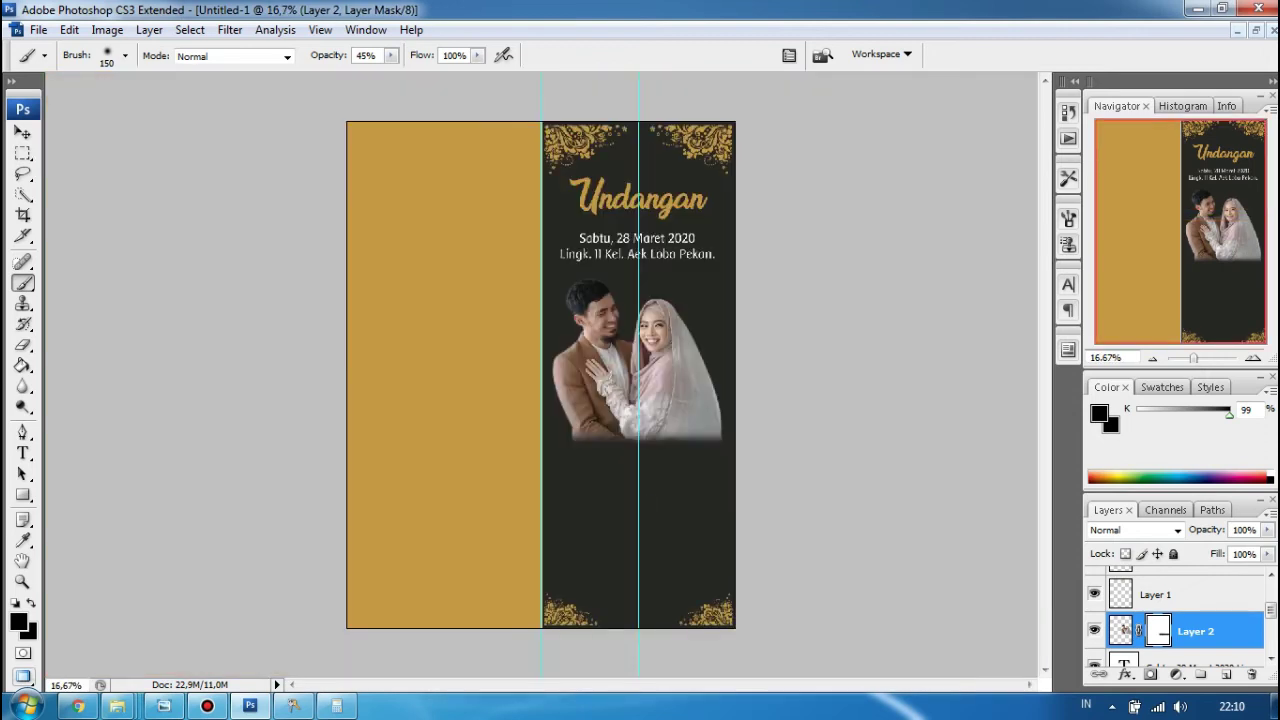
key(ctrl+t)
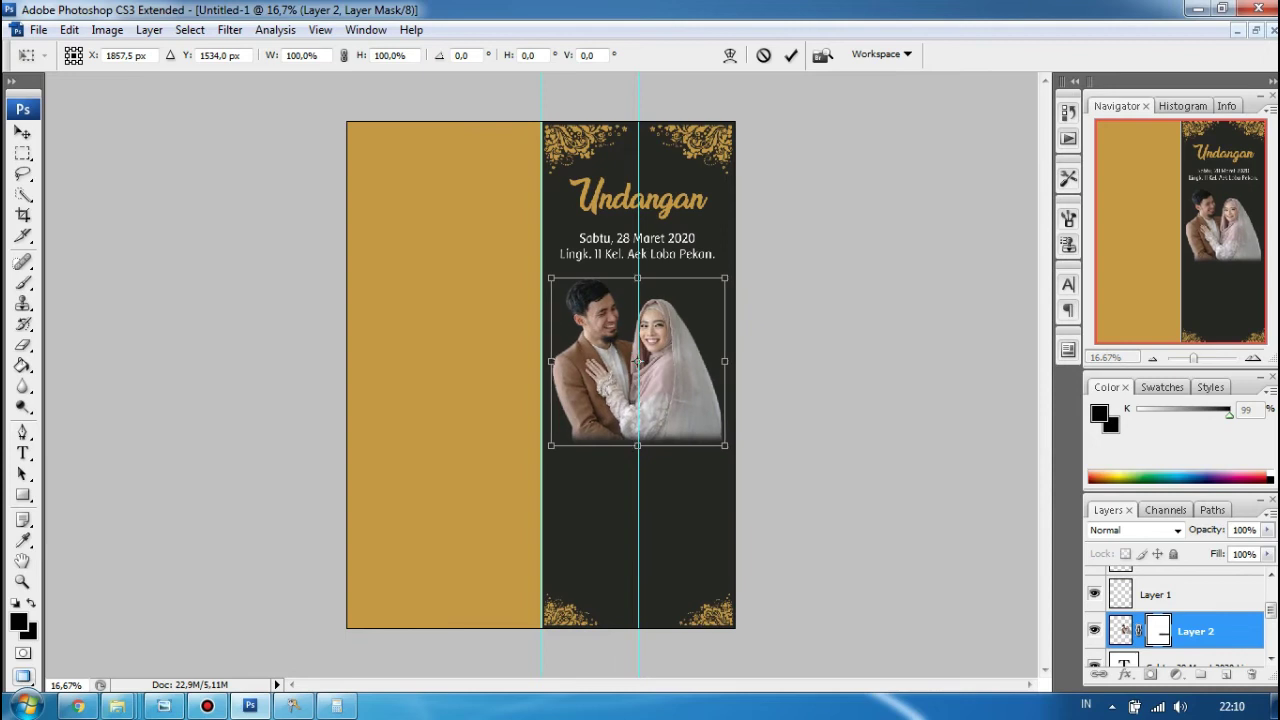
key(Return)
key(b)
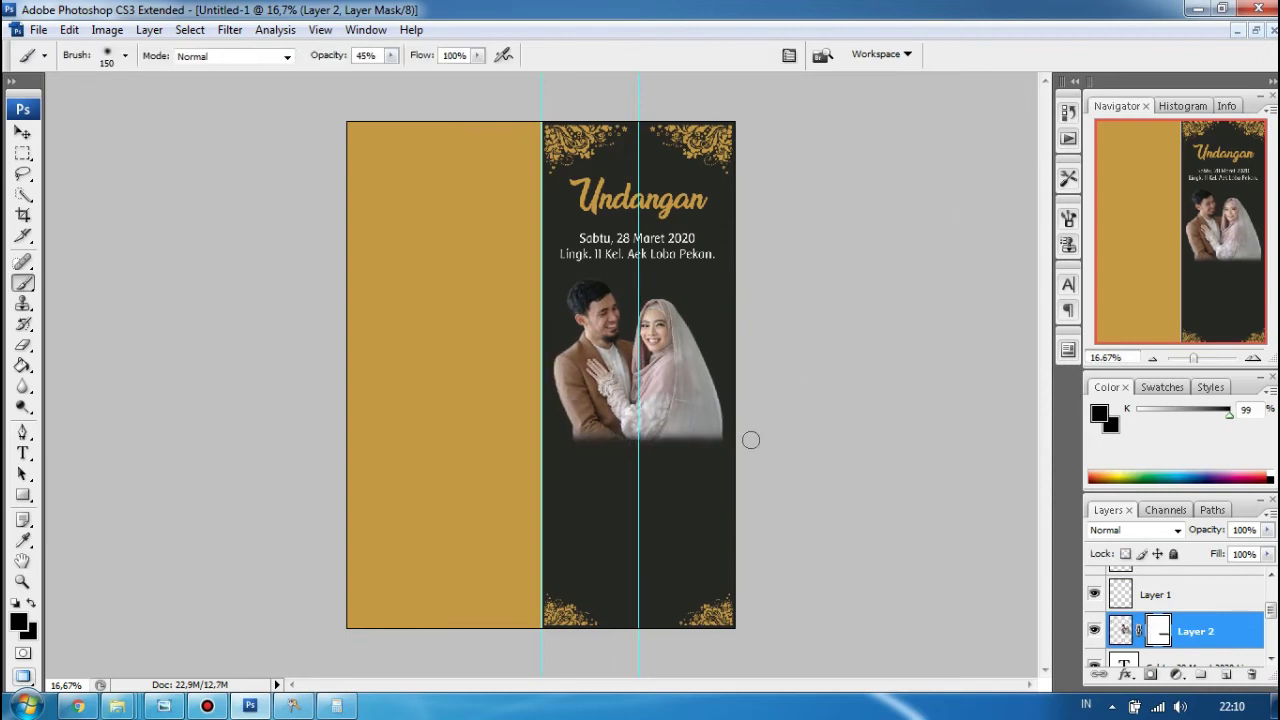
Check the Luar reference image in Windows Photo Viewer, return to Photoshop and add the text "Keluarga:" on the centre guide below the couple
click(164, 706)
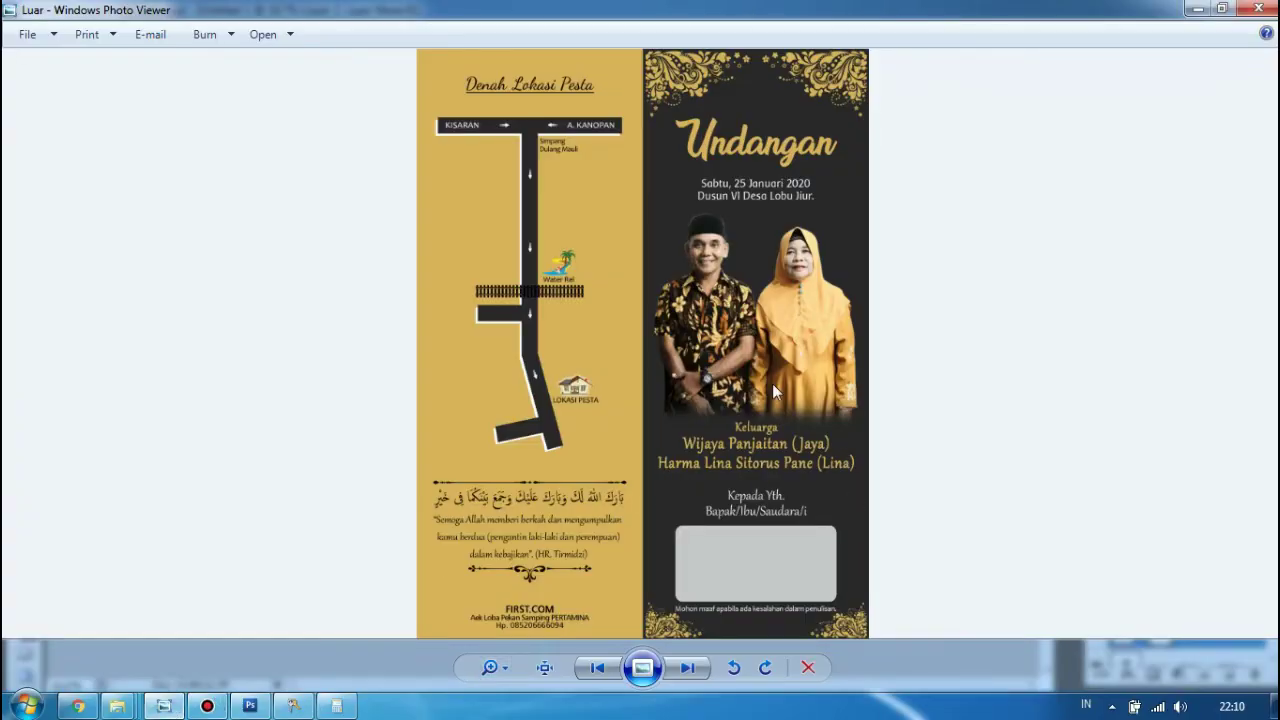
click(250, 706)
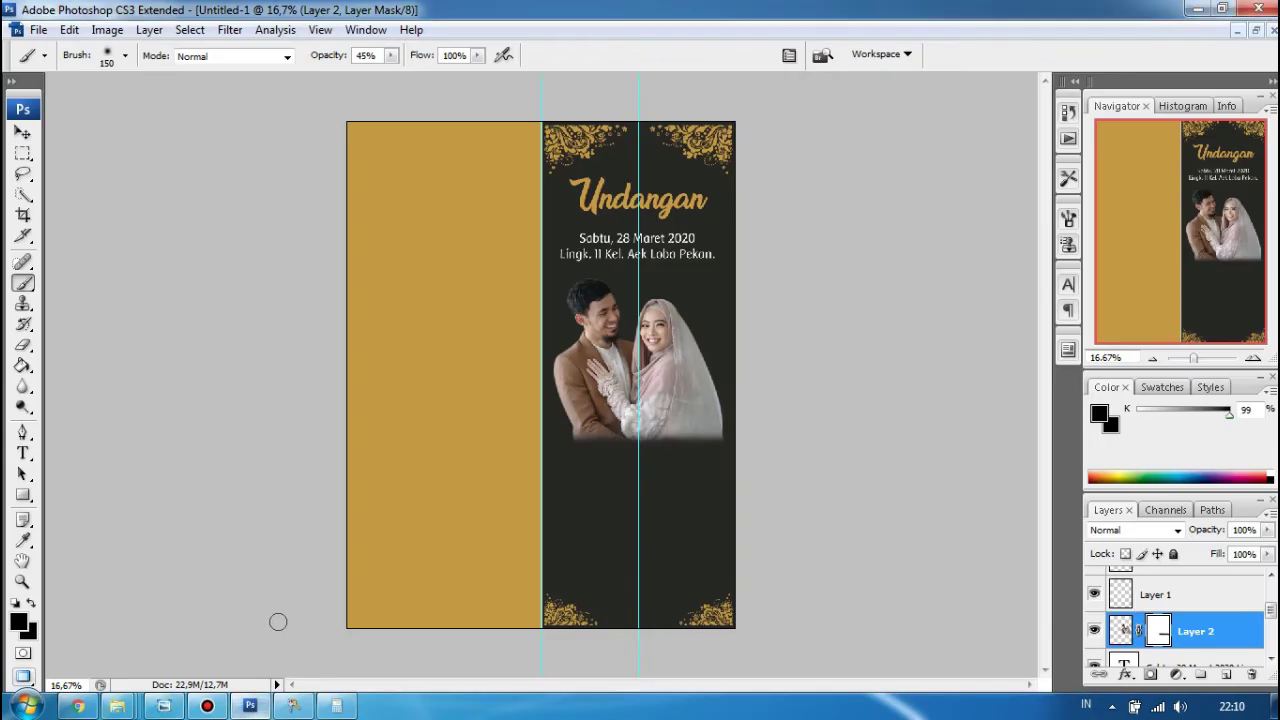
click(262, 711)
click(262, 711)
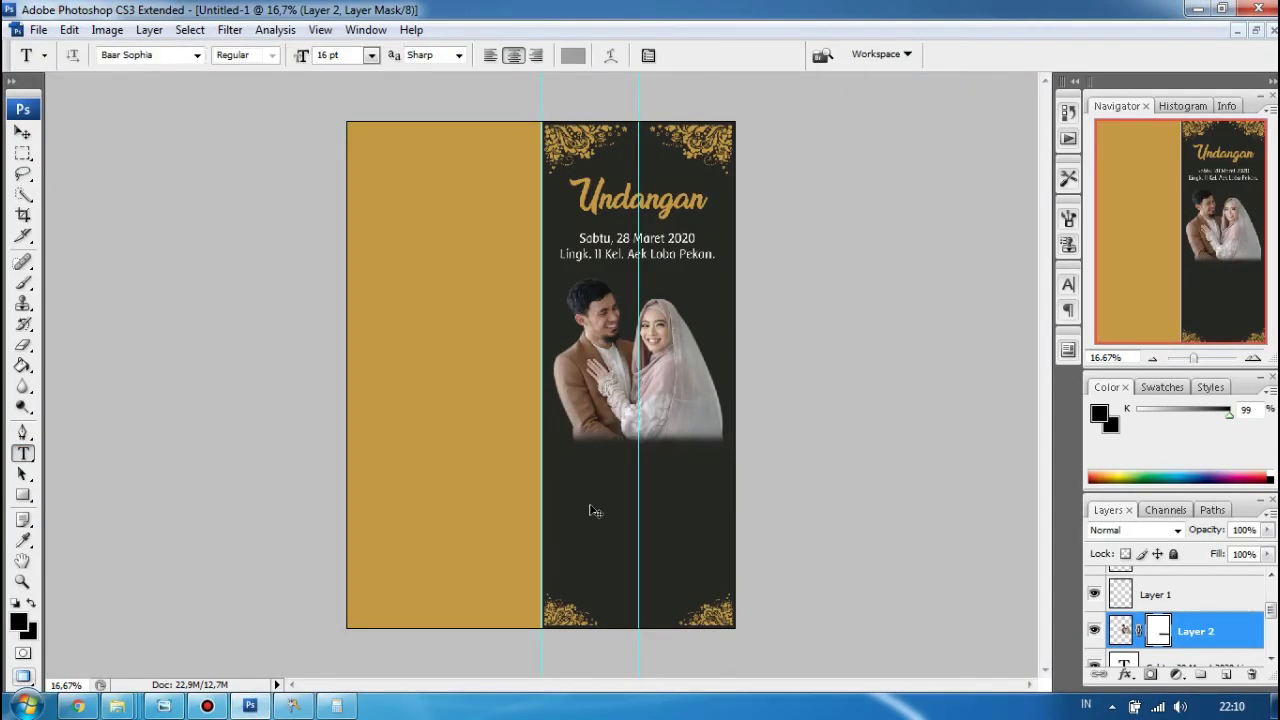
key(ctrl+plus)
key(ctrl+plus)
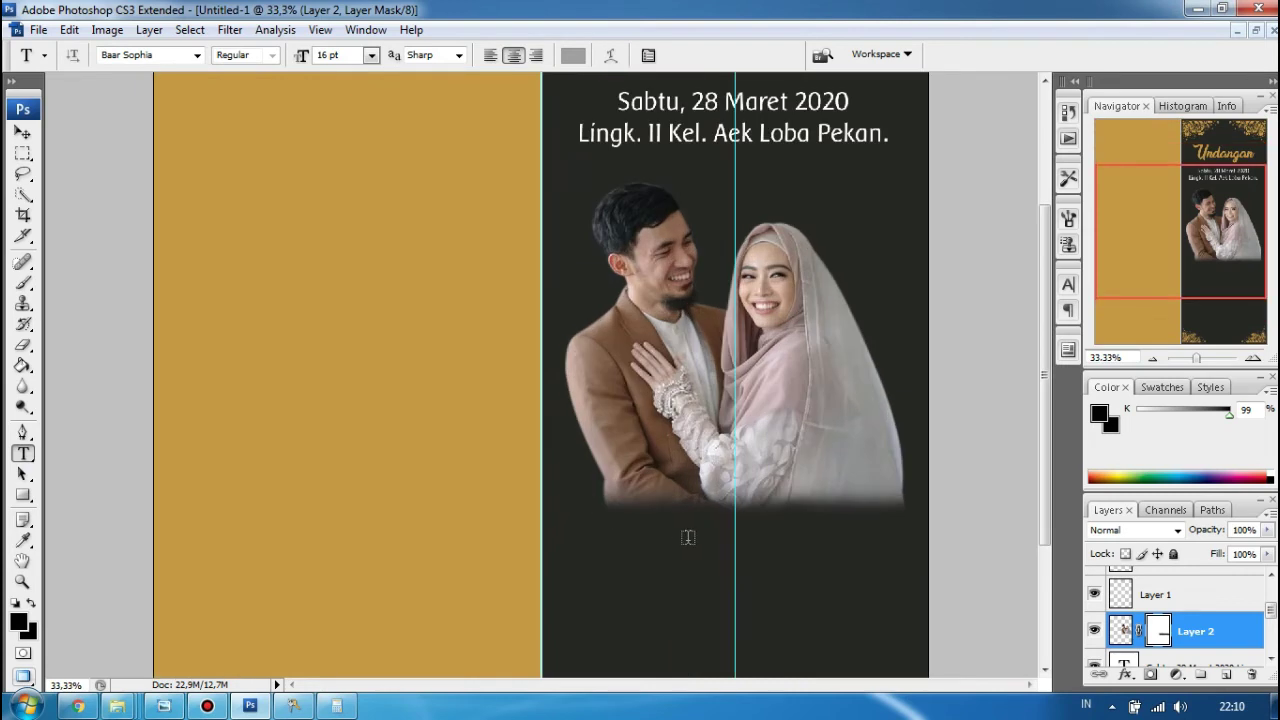
click(736, 543)
text(Keluarga:)
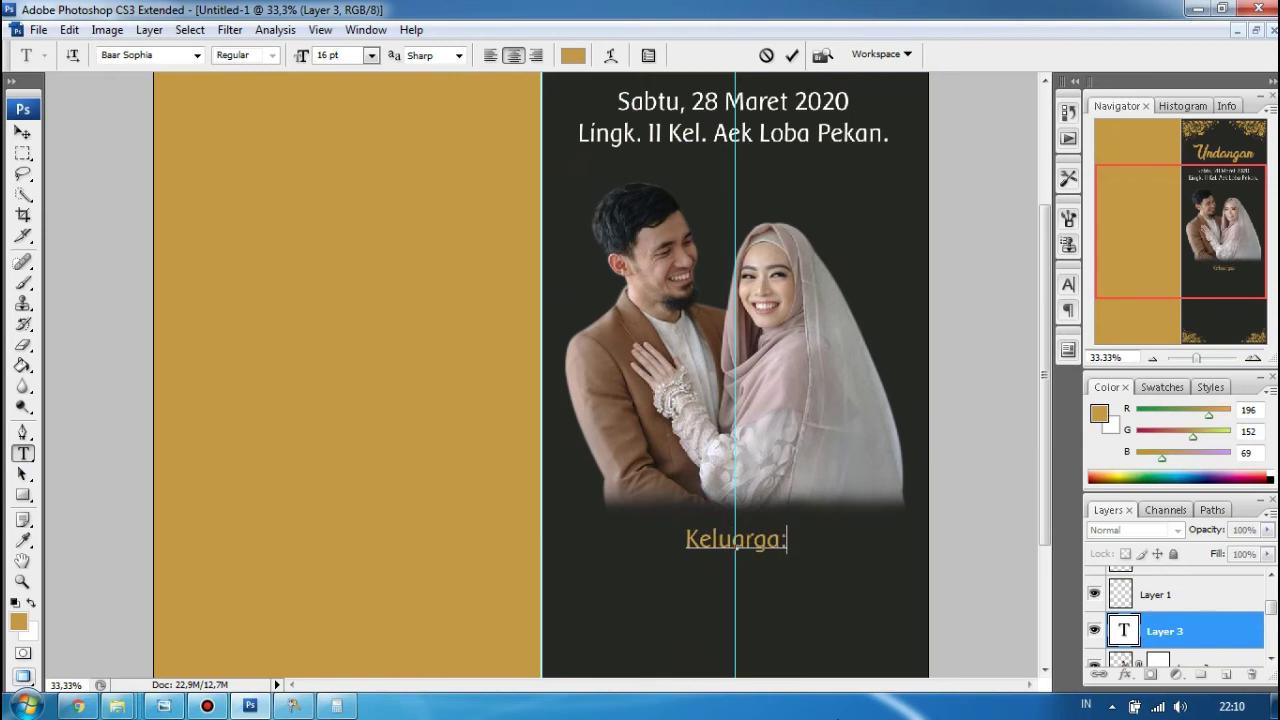
Set the "Keluarga:" text to the Gabriola font at 24 pt
key(ctrl+a)
click(171, 56)
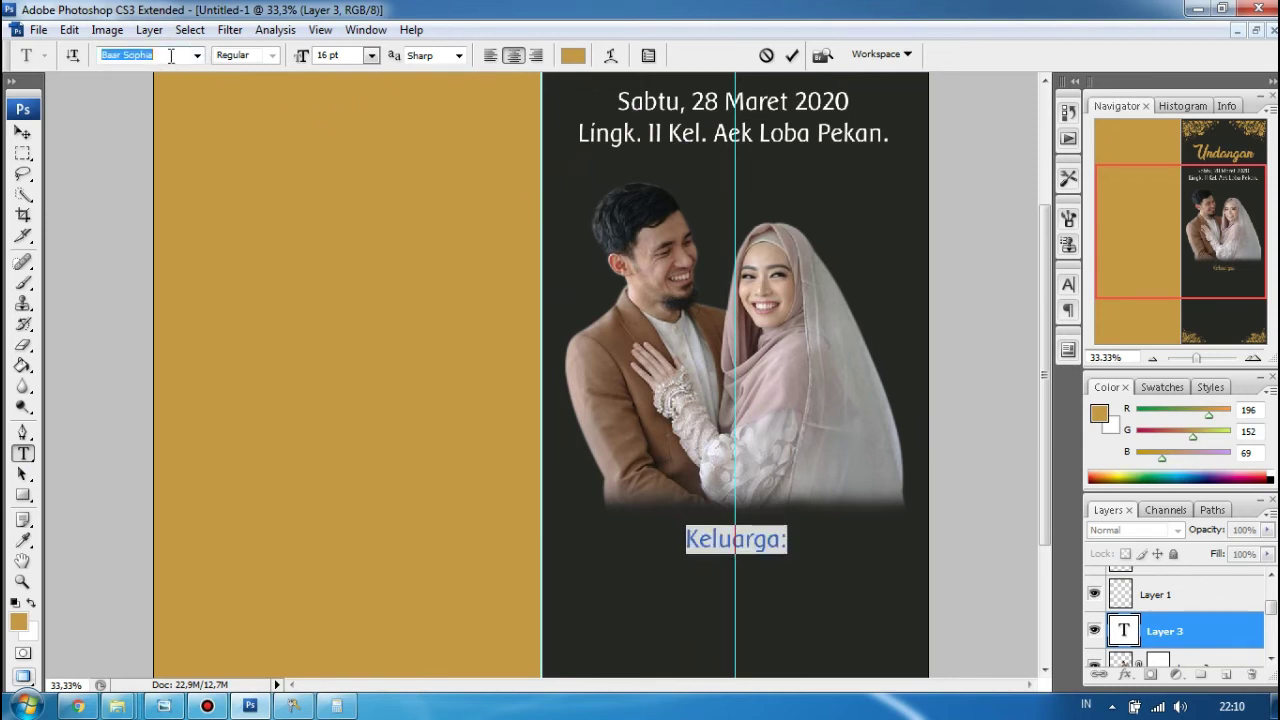
text(Gabriola)
key(Return)
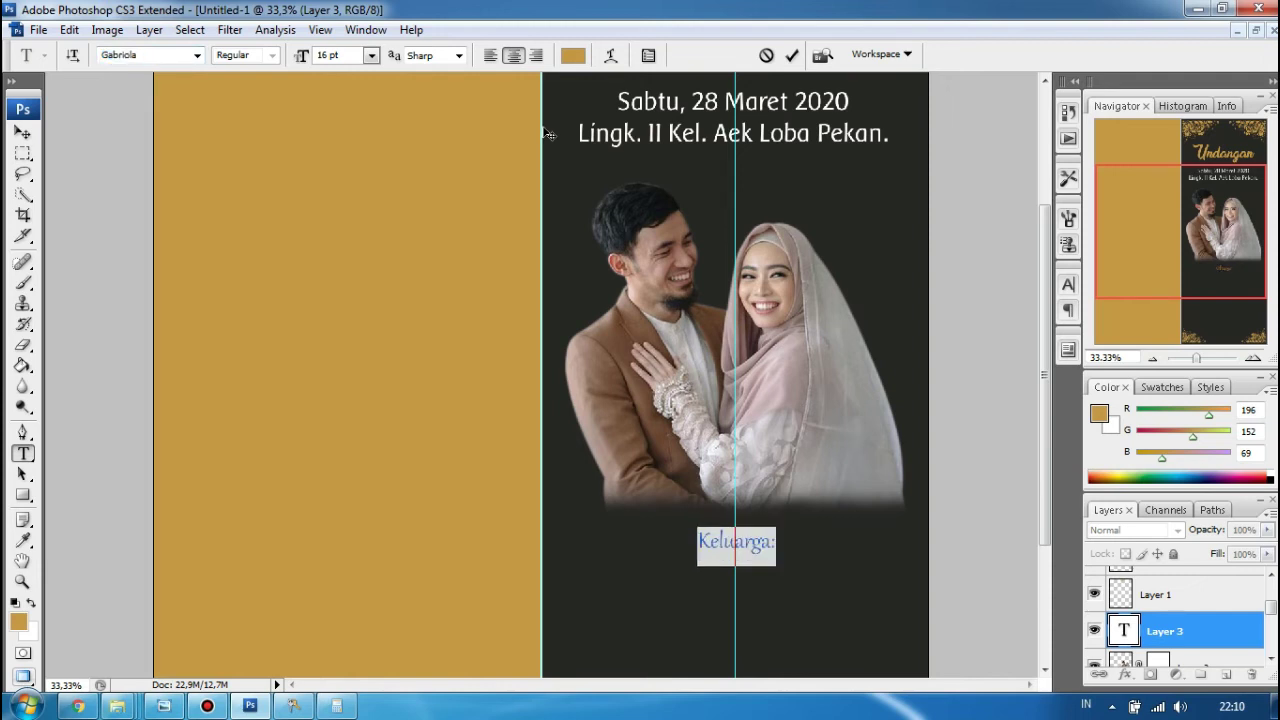
click(370, 56)
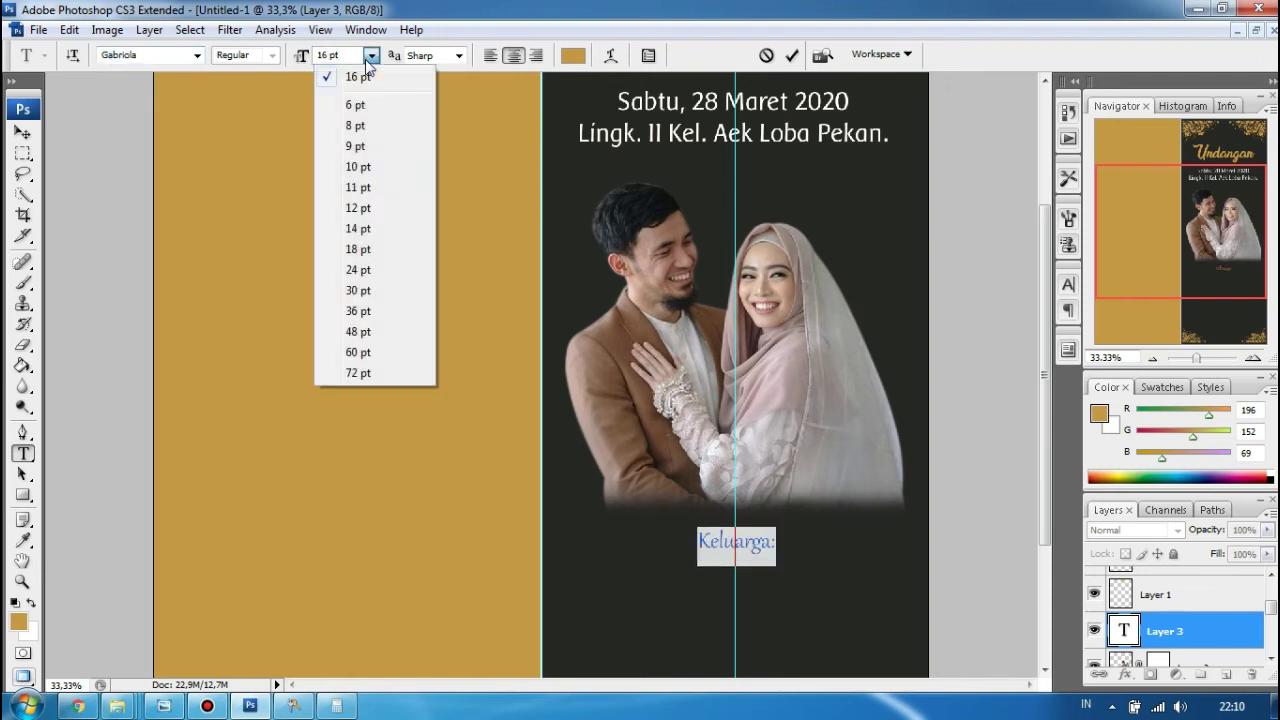
click(360, 271)
key(Right)
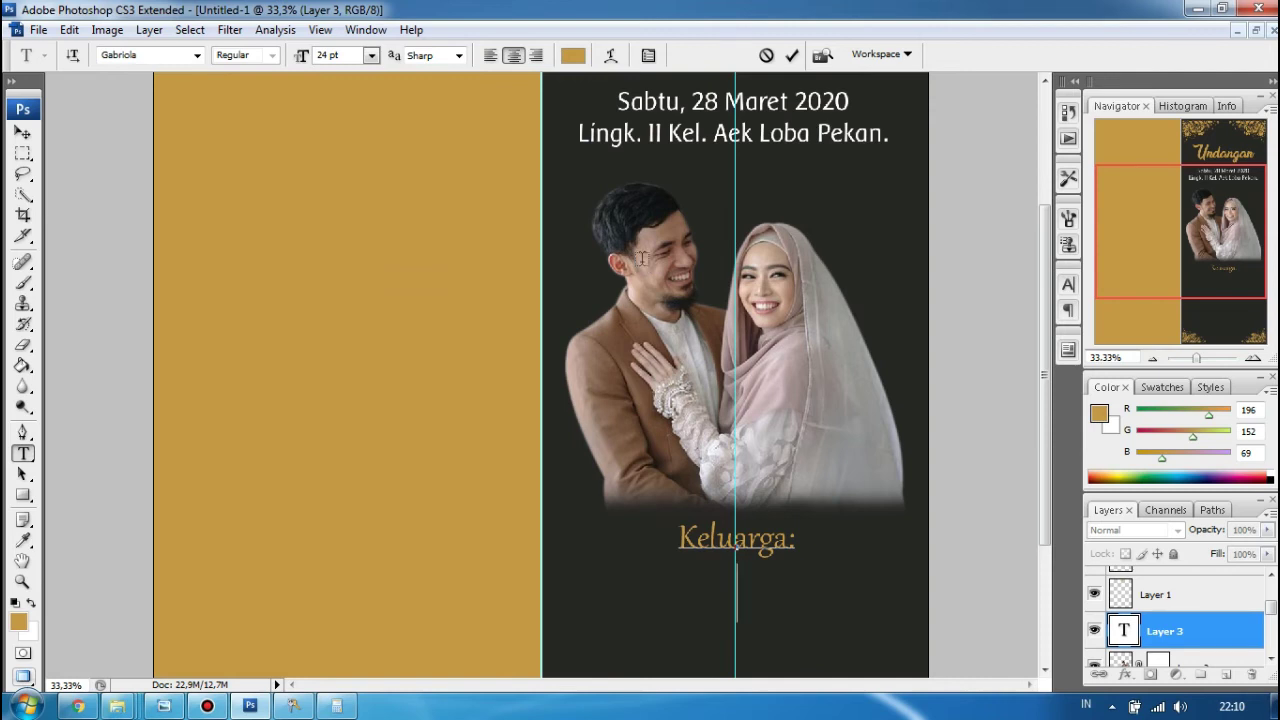
Add a second line with the man's full name under "Keluarga:"
key(Return)
text(Muham)
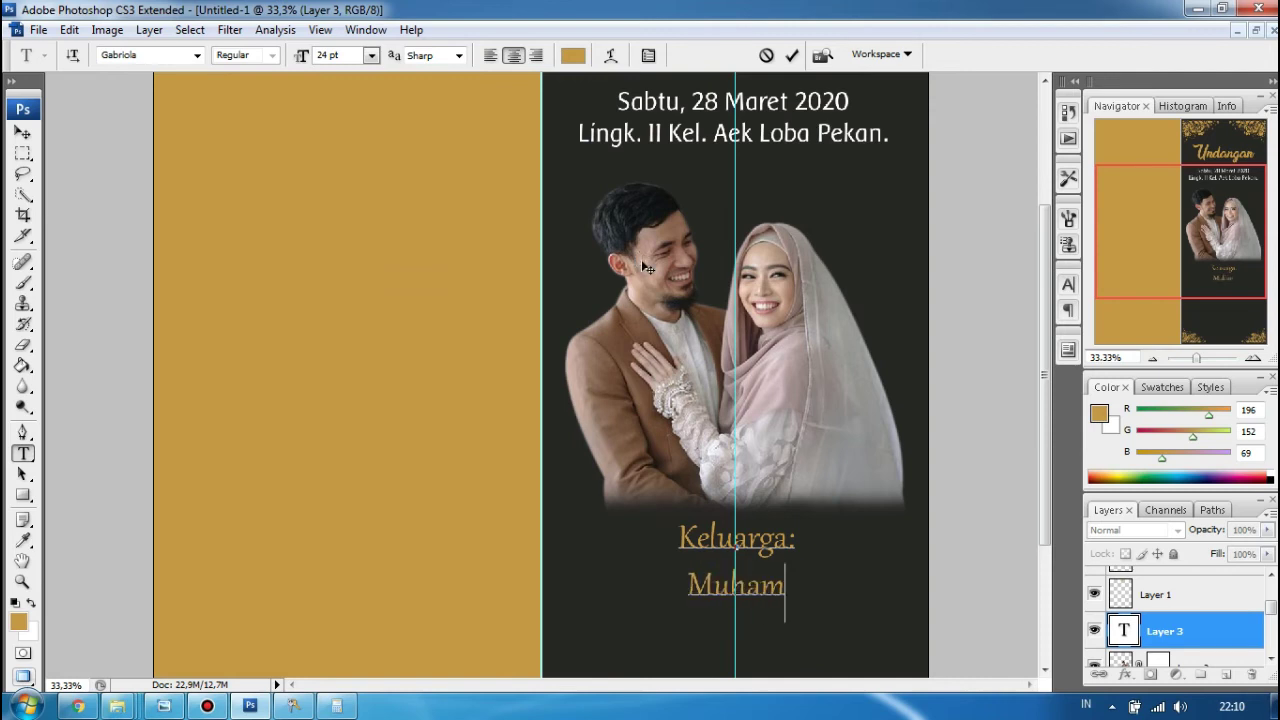
text(mad )
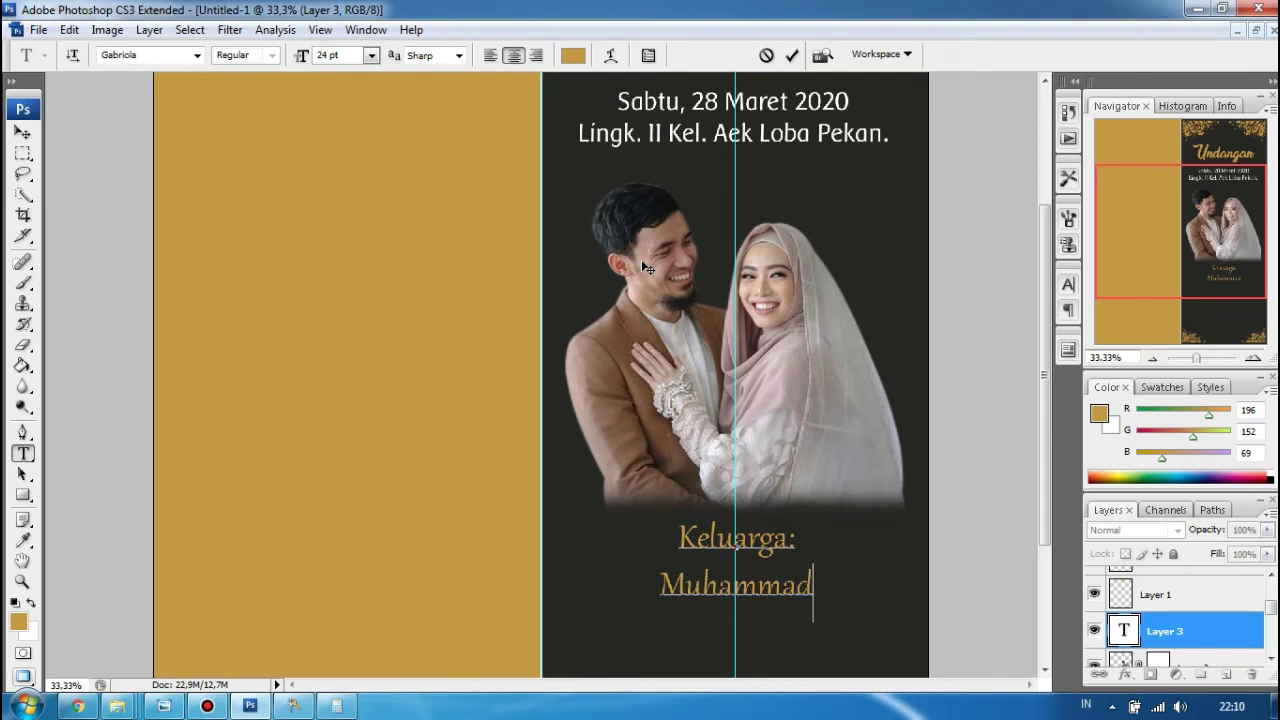
text(Fulan)
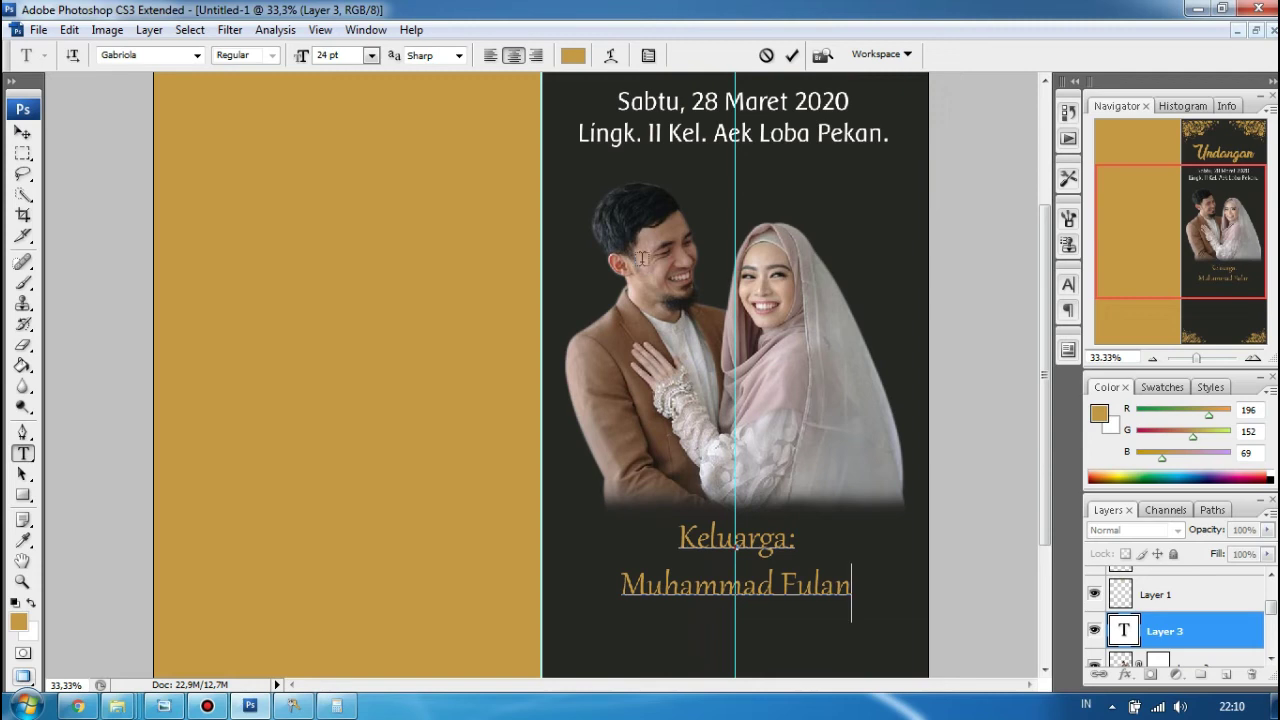
Check the family-name lines in the Luar reference image in Windows Photo Viewer and return to Photoshop
key(shift+Left)
key(shift+Left)
key(shift+Left)
key(shift+Left)
key(shift+Left)
key(shift+Left)
key(shift+Left)
key(shift+Left)
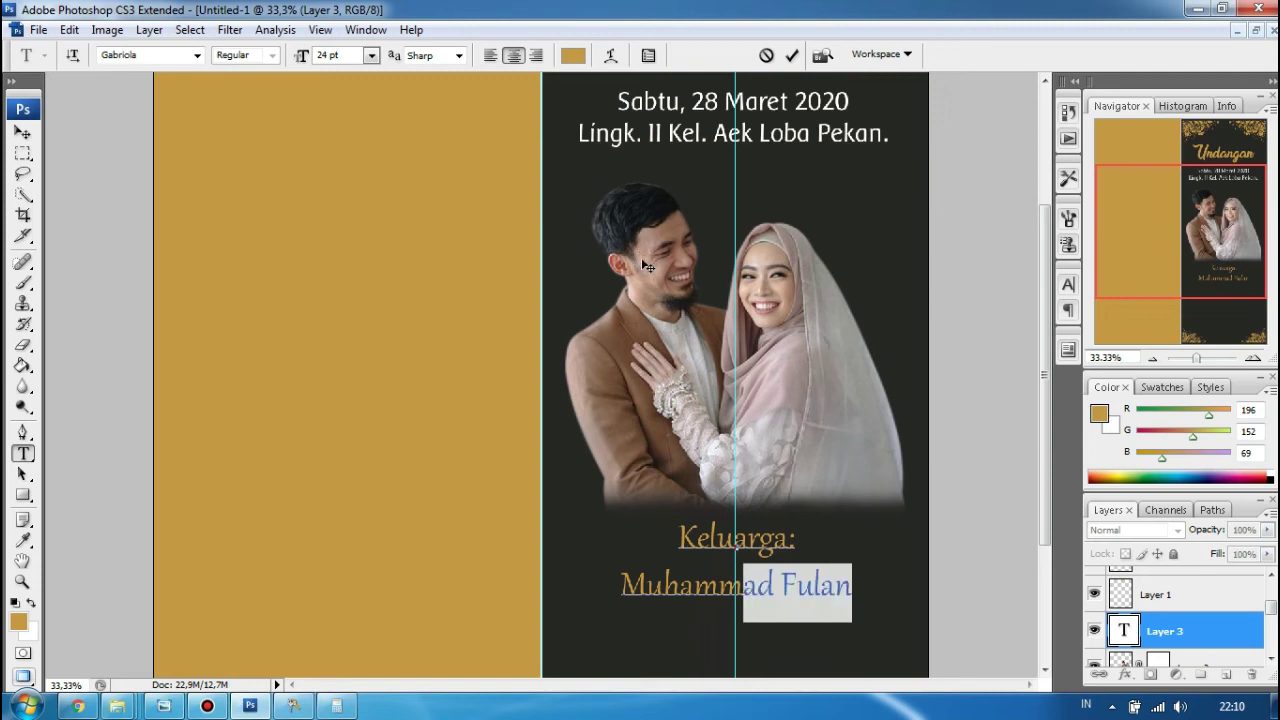
click(164, 706)
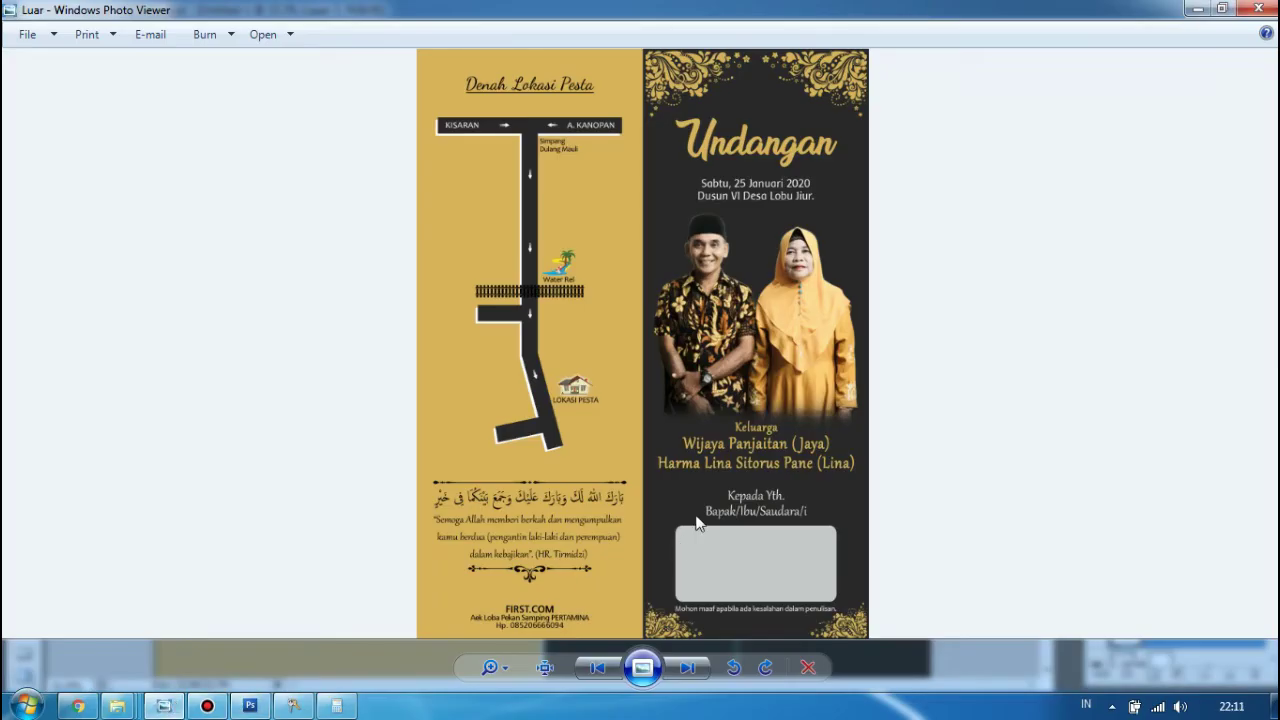
click(164, 706)
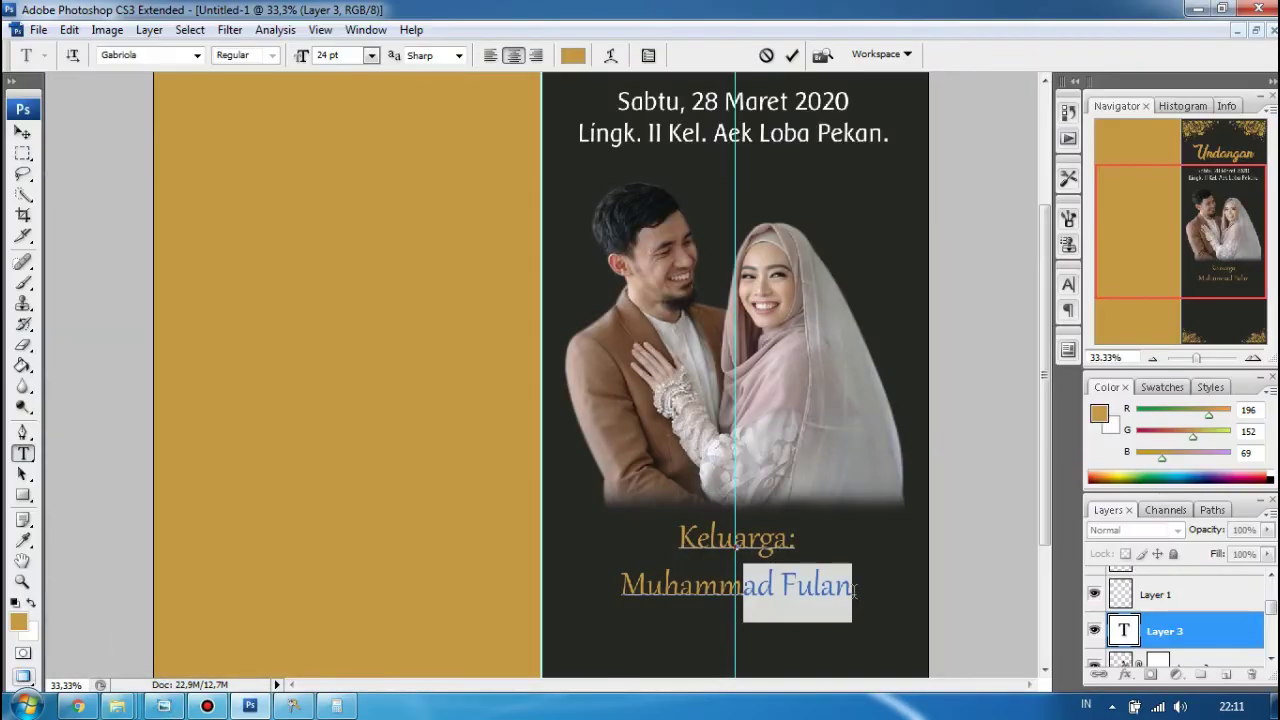
Add a third line with the woman's first name below the man's name
click(855, 592)
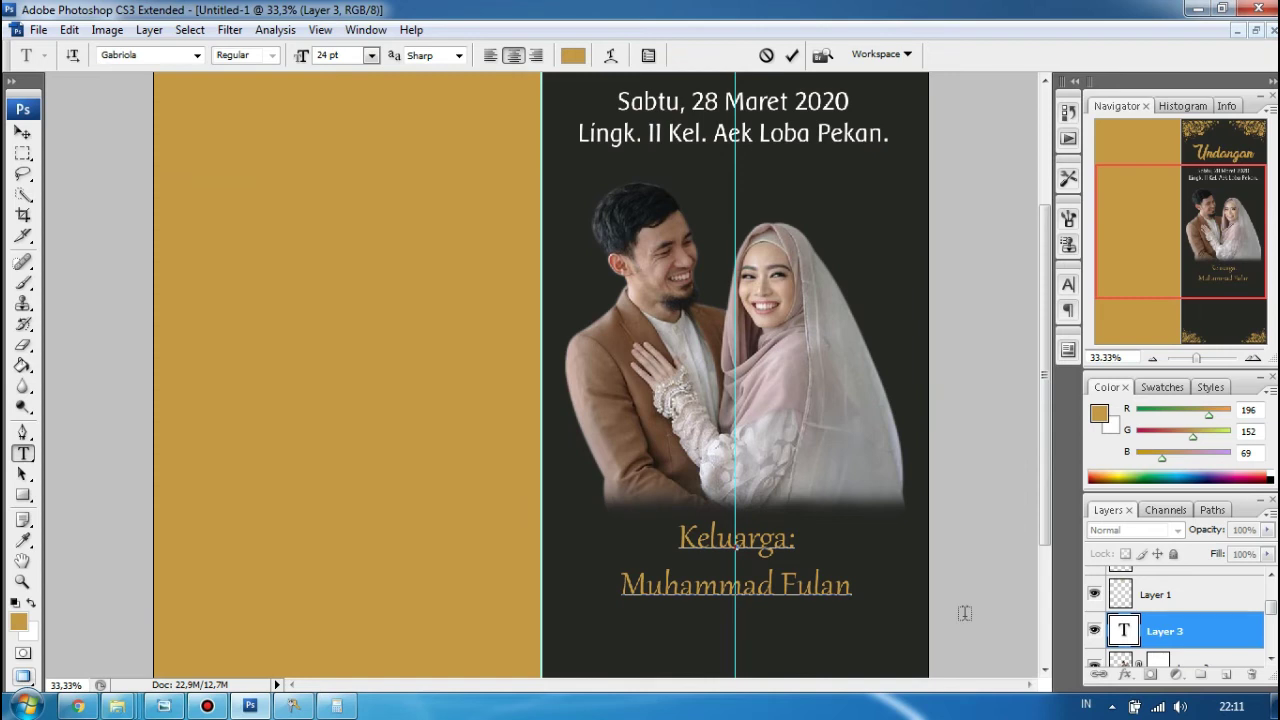
key(BackSpace)
text(Aisyah)
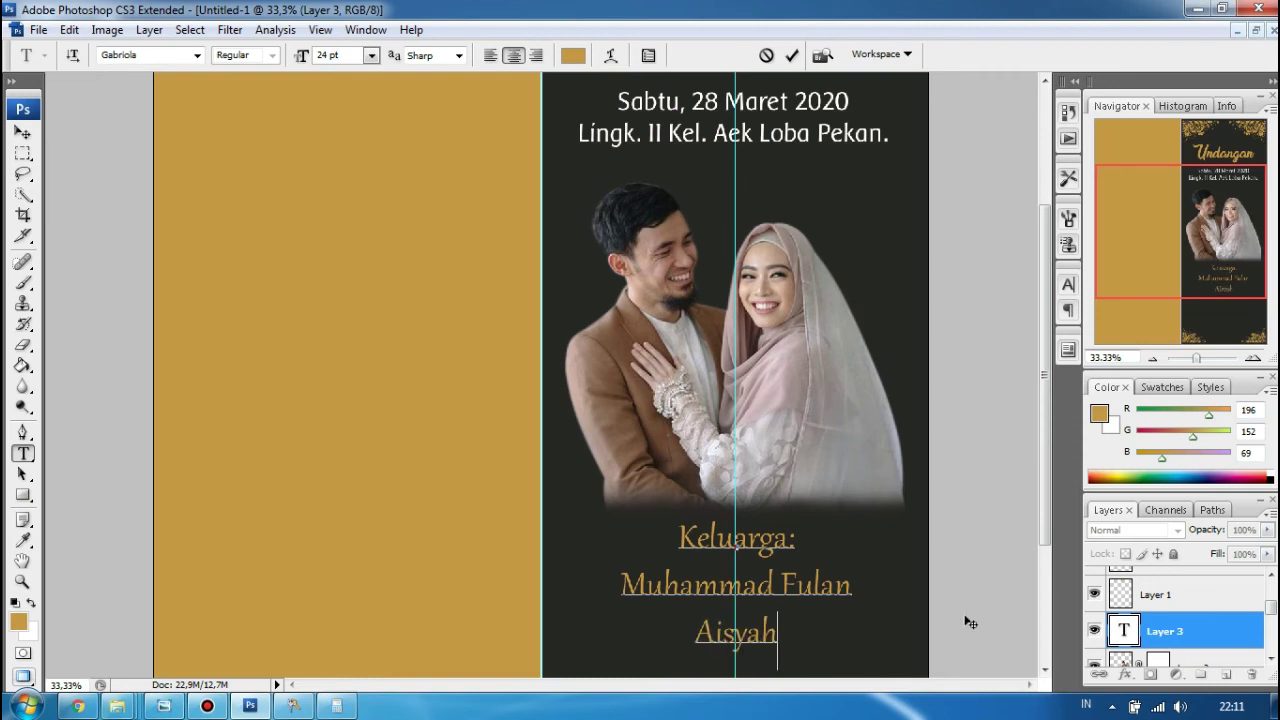
key(BackSpace)
Set the leading of the two name lines to 24 pt
drag(791, 657, 621, 580)
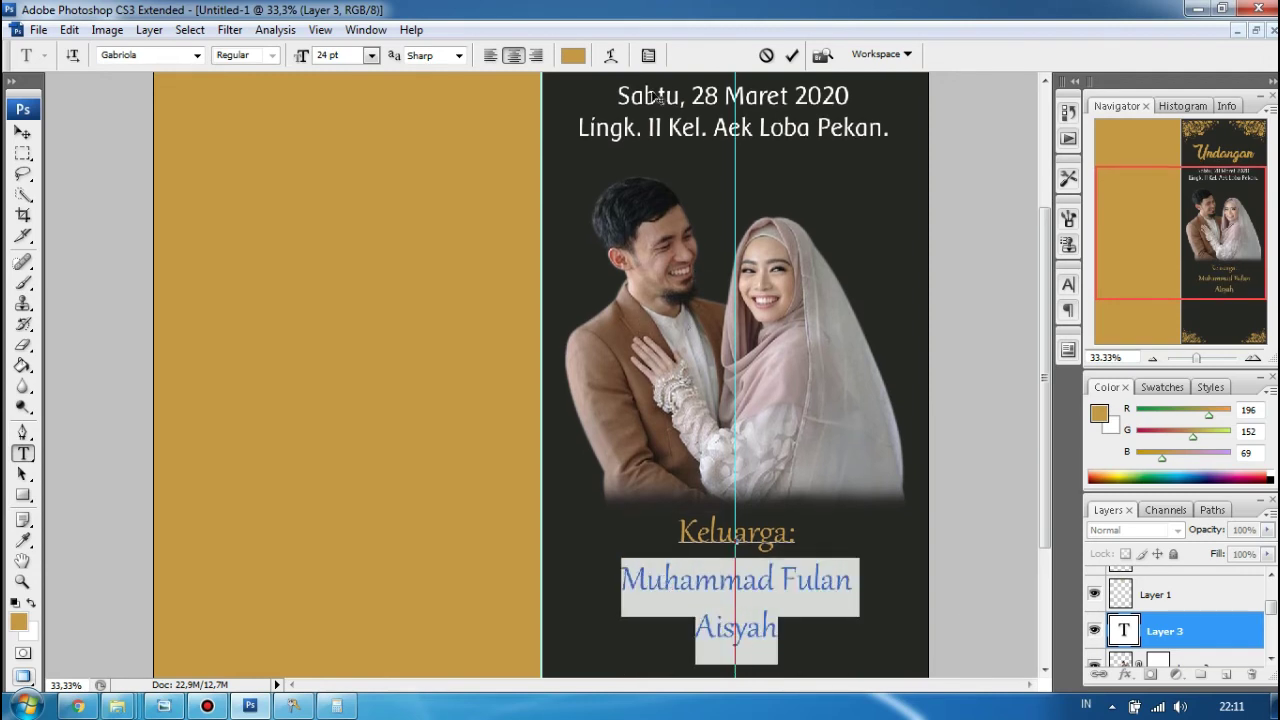
click(648, 55)
click(1038, 340)
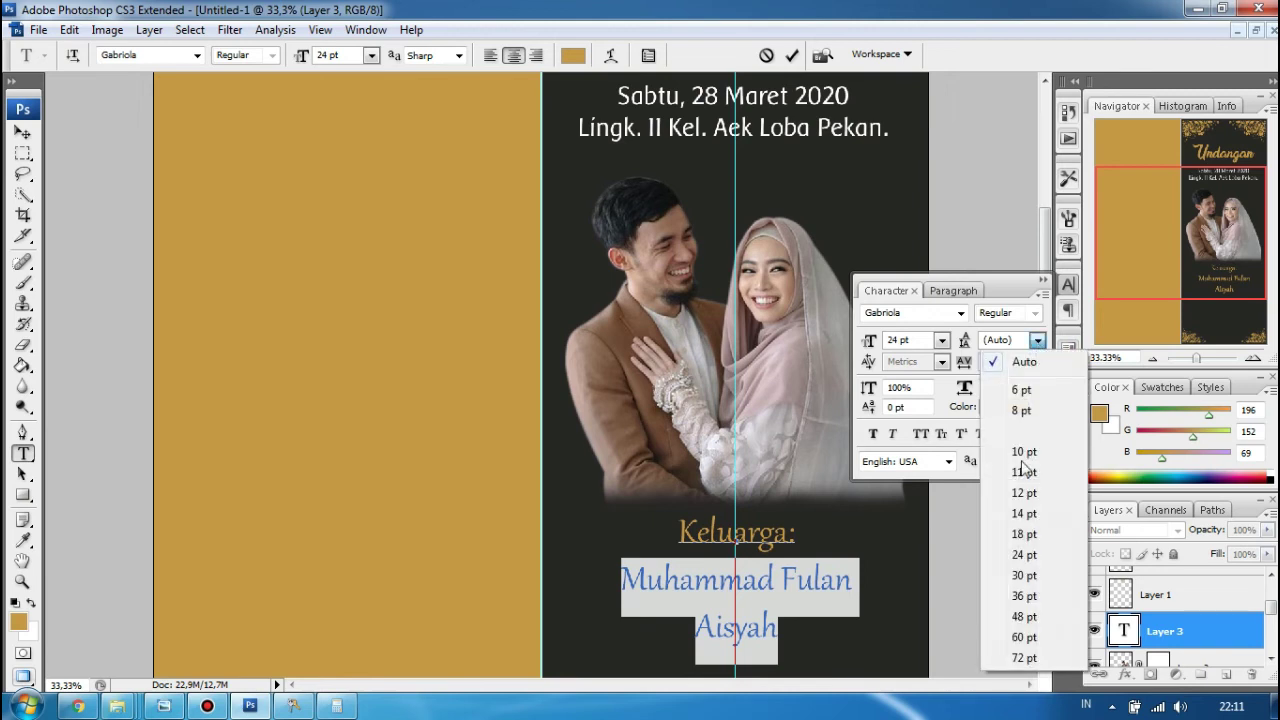
click(1023, 452)
click(1038, 340)
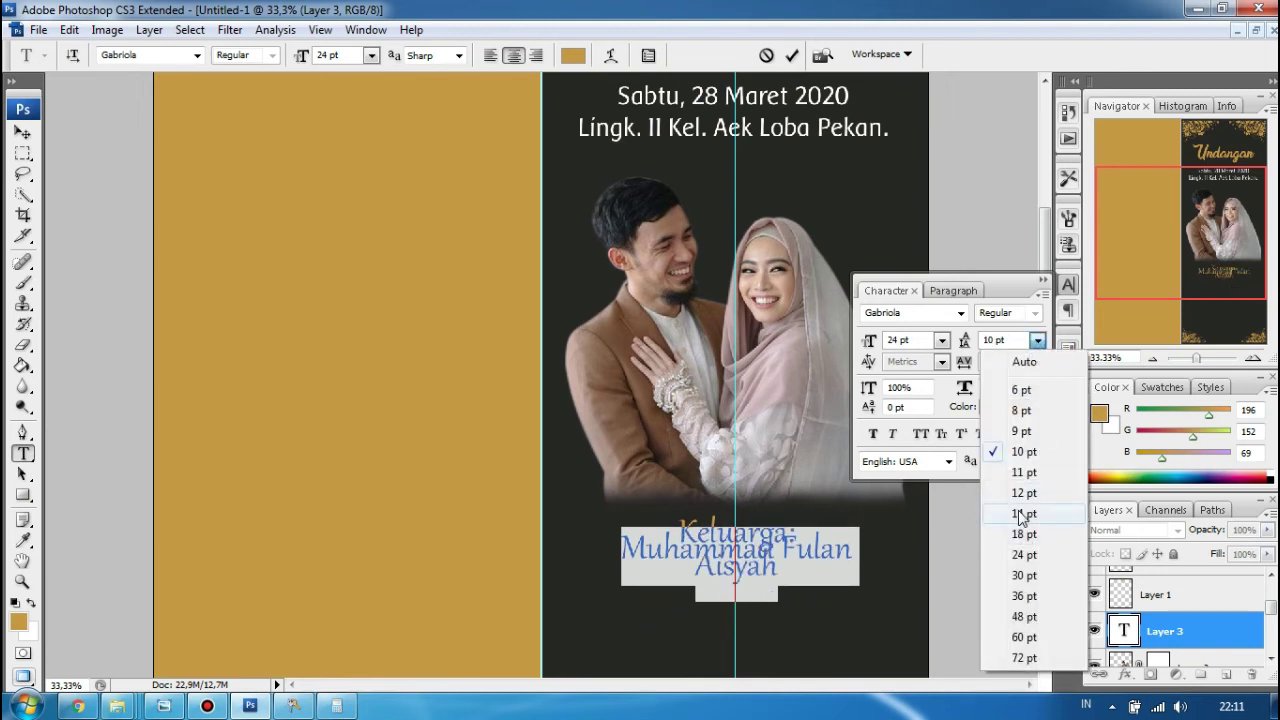
click(1021, 514)
click(1038, 340)
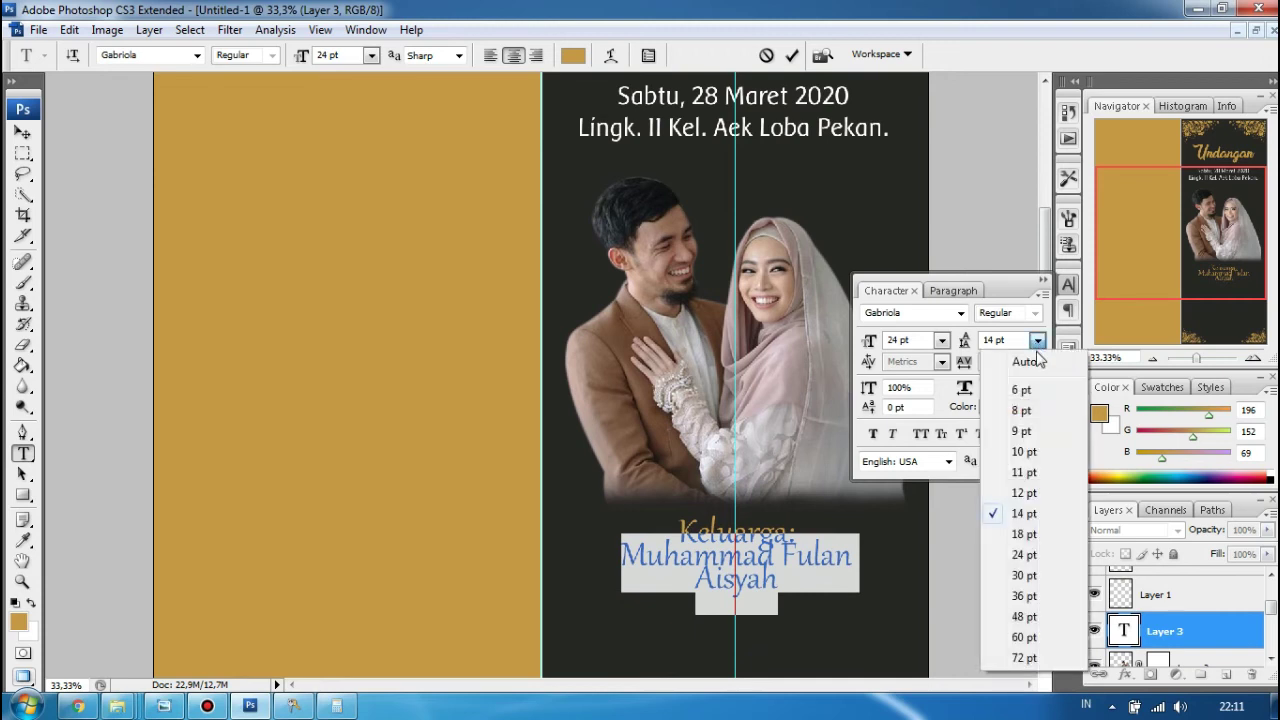
click(1021, 556)
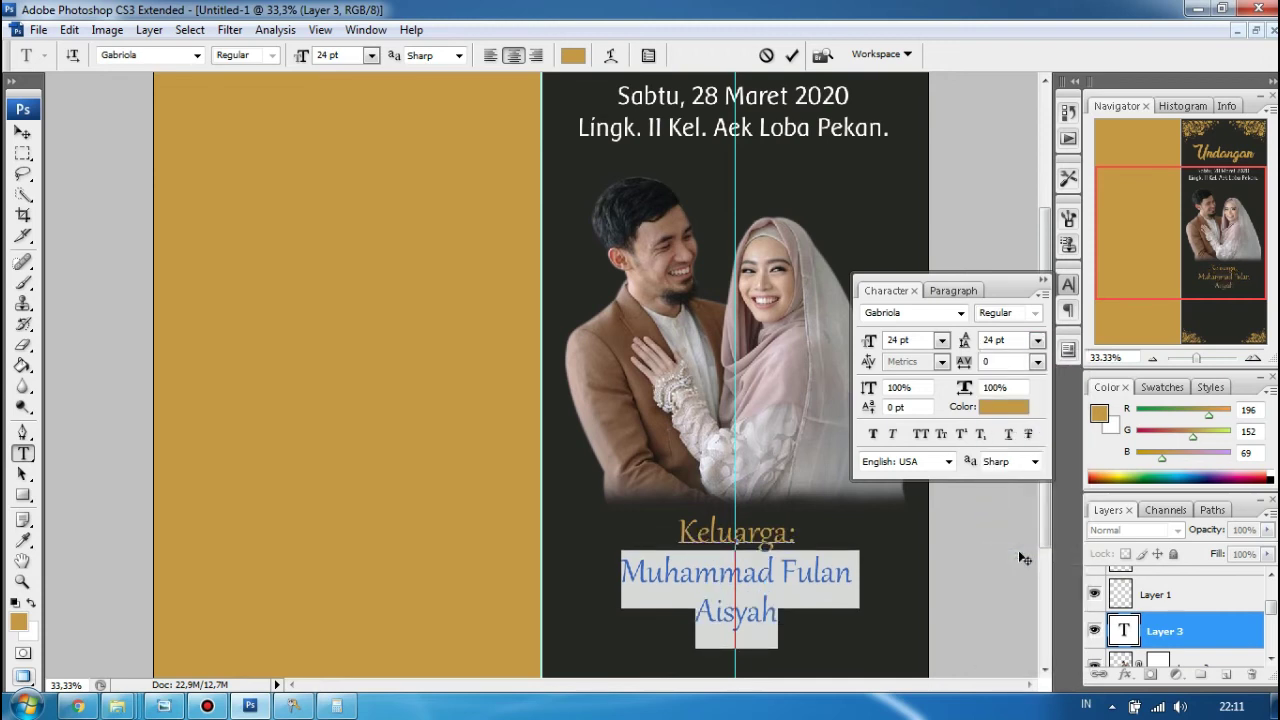
Make the two name lines faux bold, commit the text and collapse the character settings
click(872, 434)
click(23, 132)
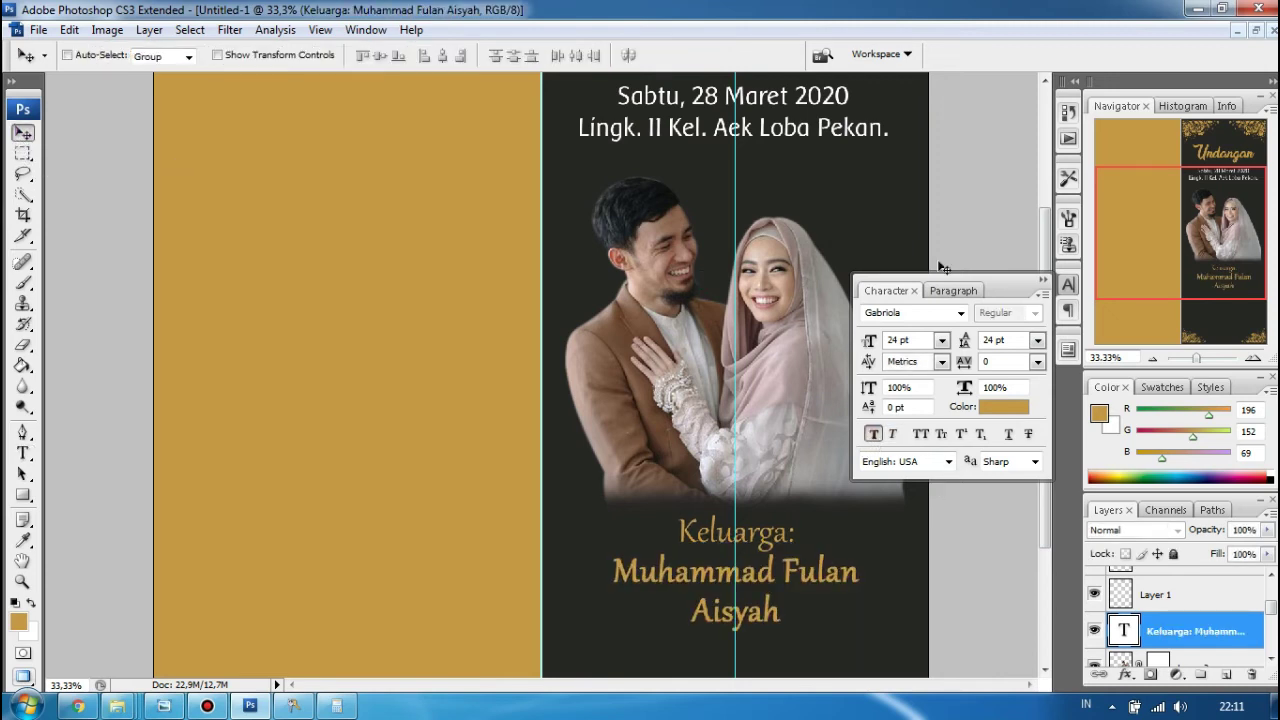
click(1043, 281)
Check the area below the family names in the Luar reference image in Windows Photo Viewer
drag(1045, 331, 1060, 440)
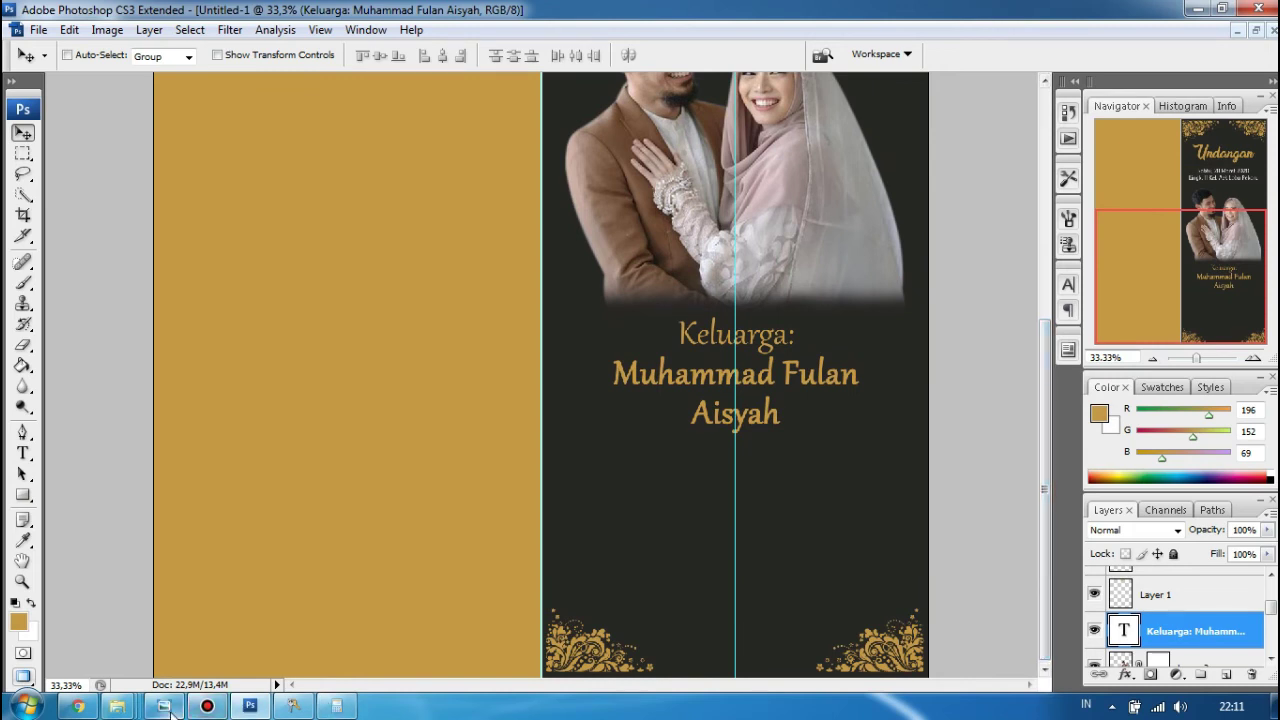
mouse_move(165, 709)
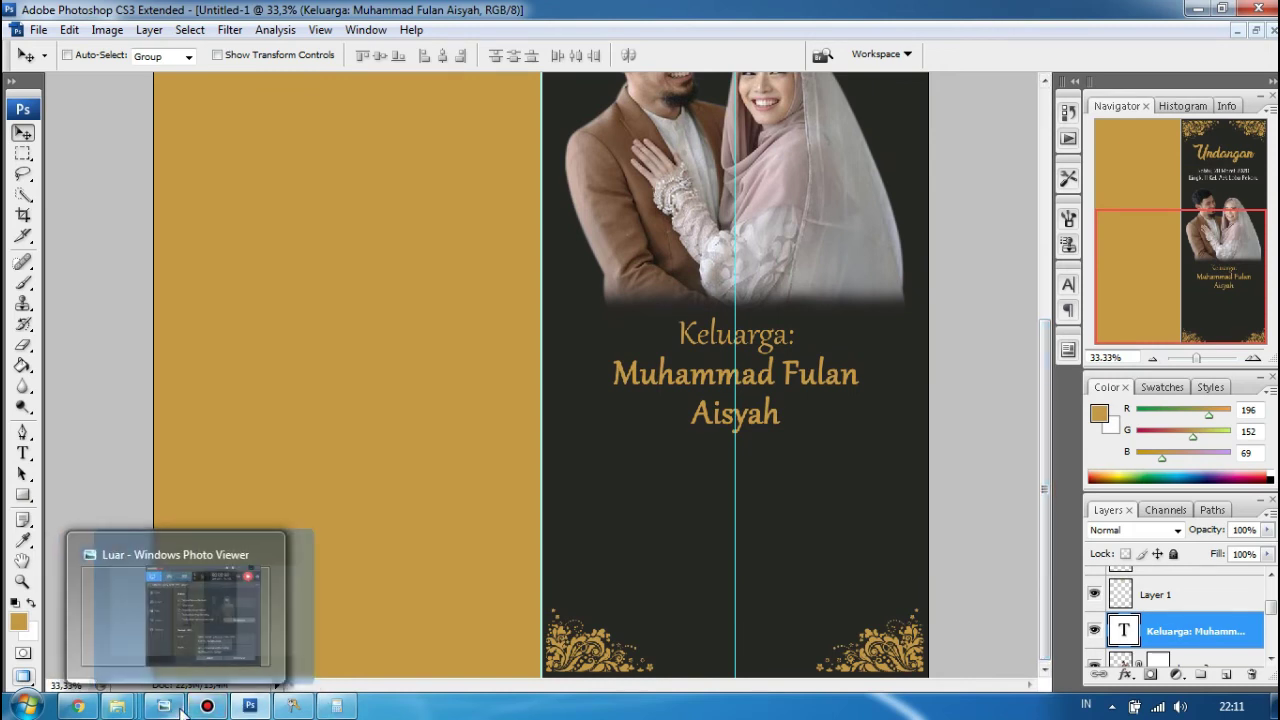
click(181, 641)
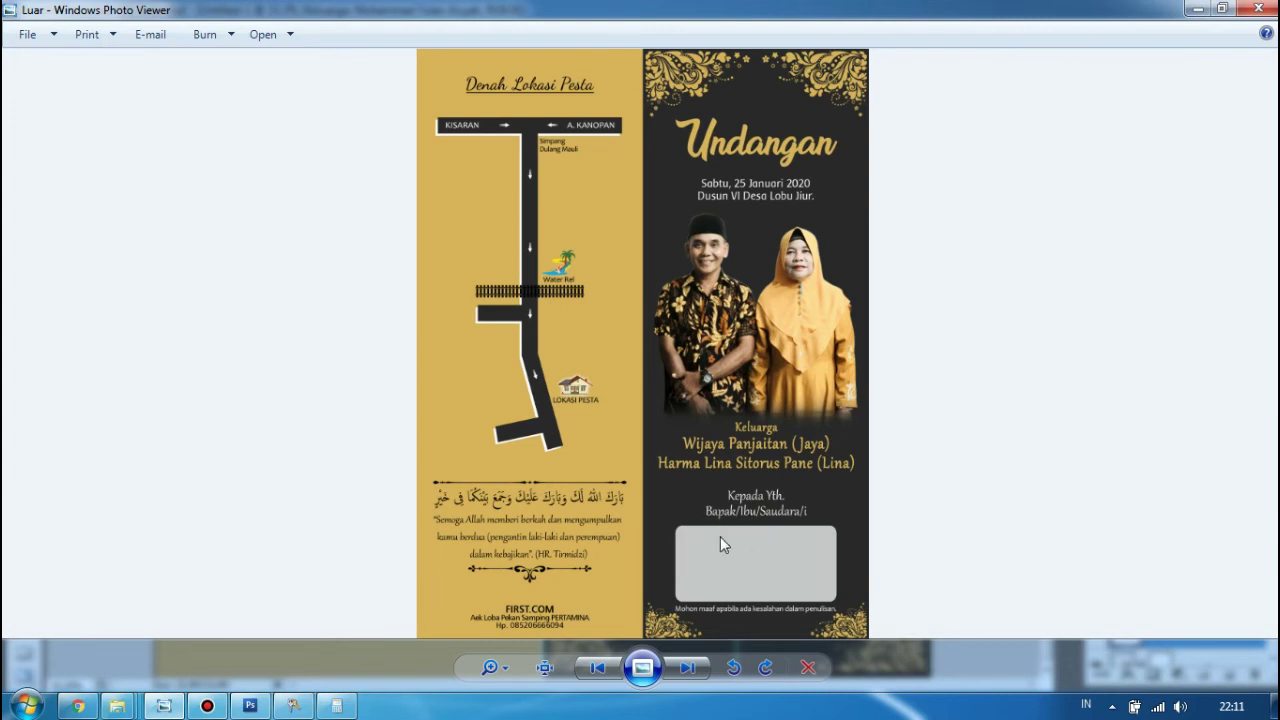
Return to Photoshop and set up the Rounded Rectangle tool with a 50 px corner radius for drawing shape layers
click(1195, 10)
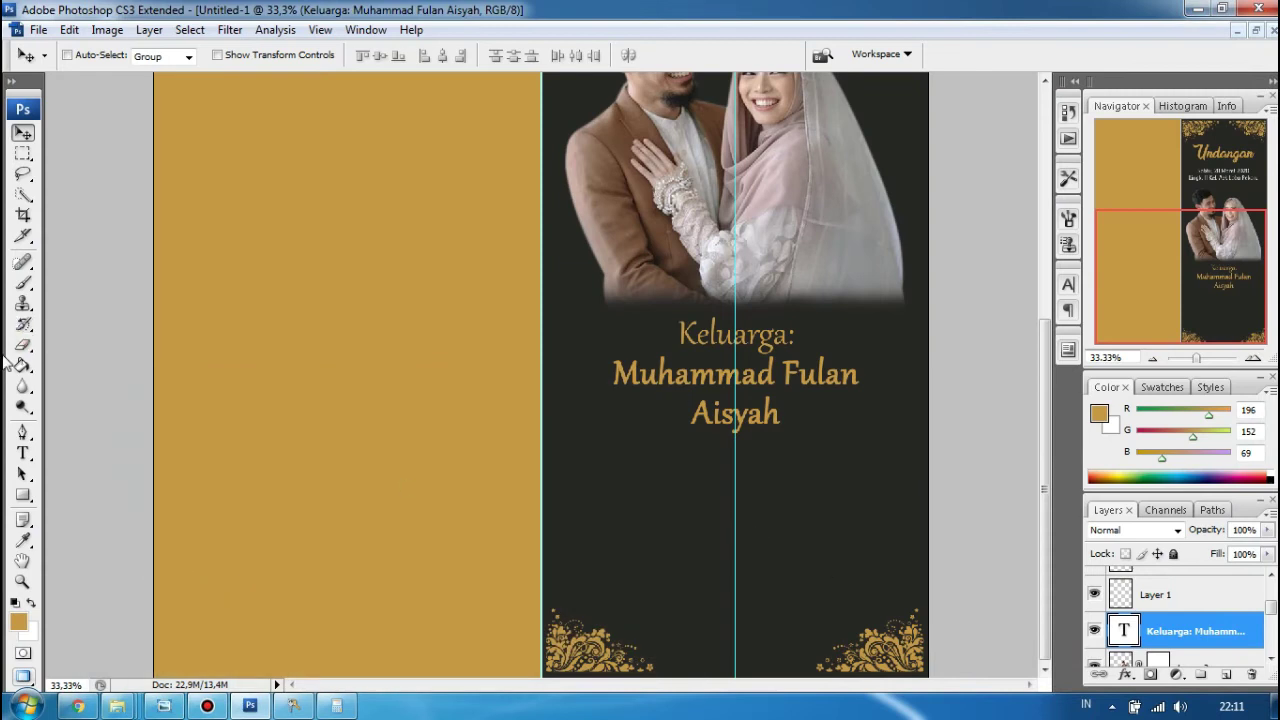
click(24, 495)
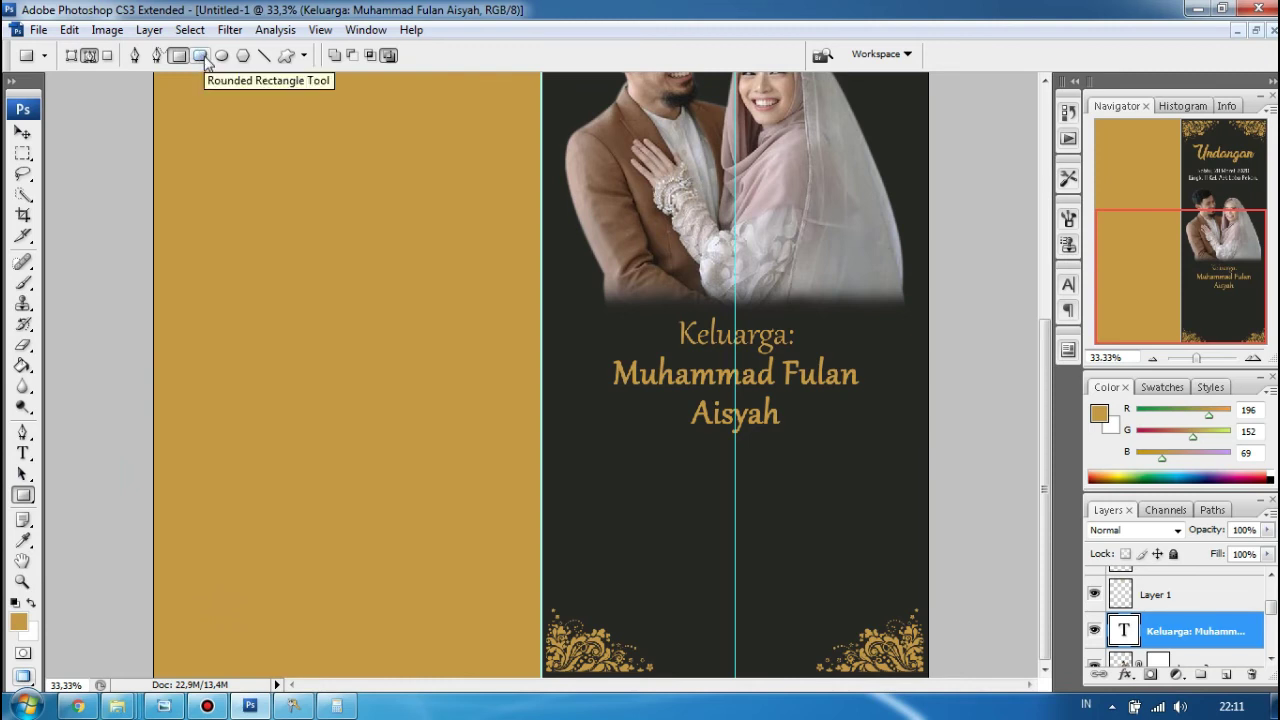
click(202, 57)
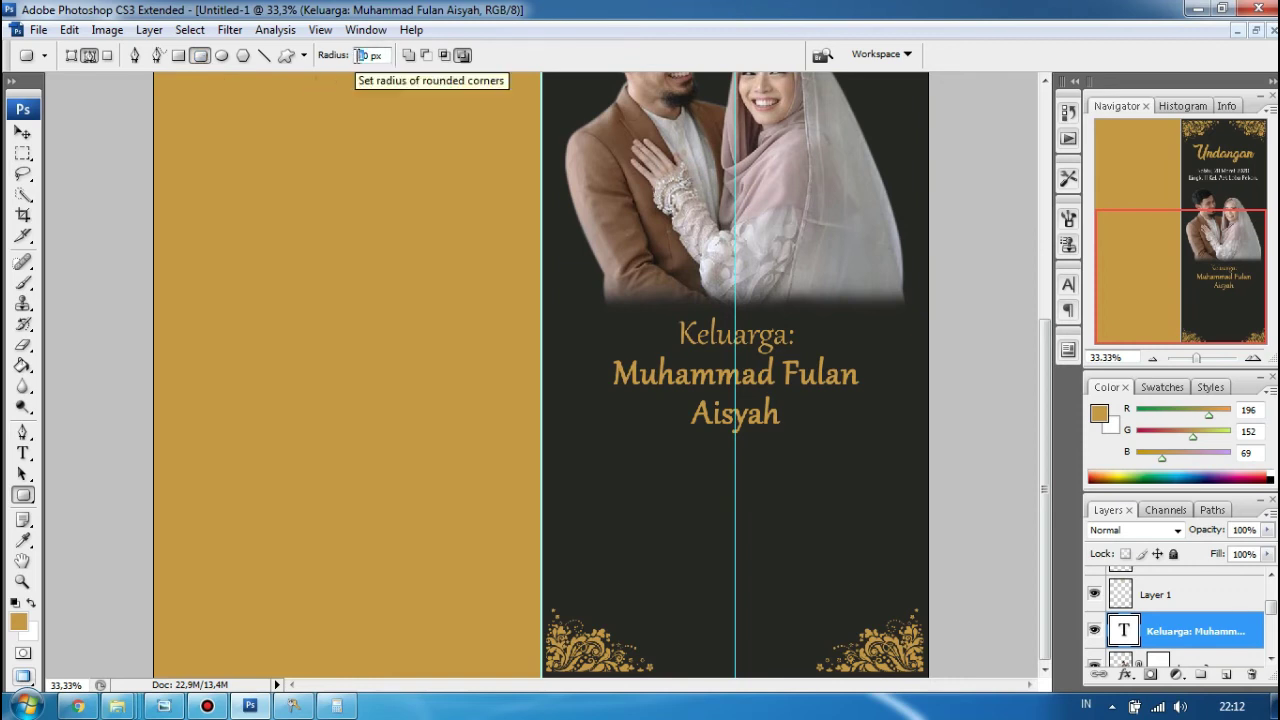
text(5)
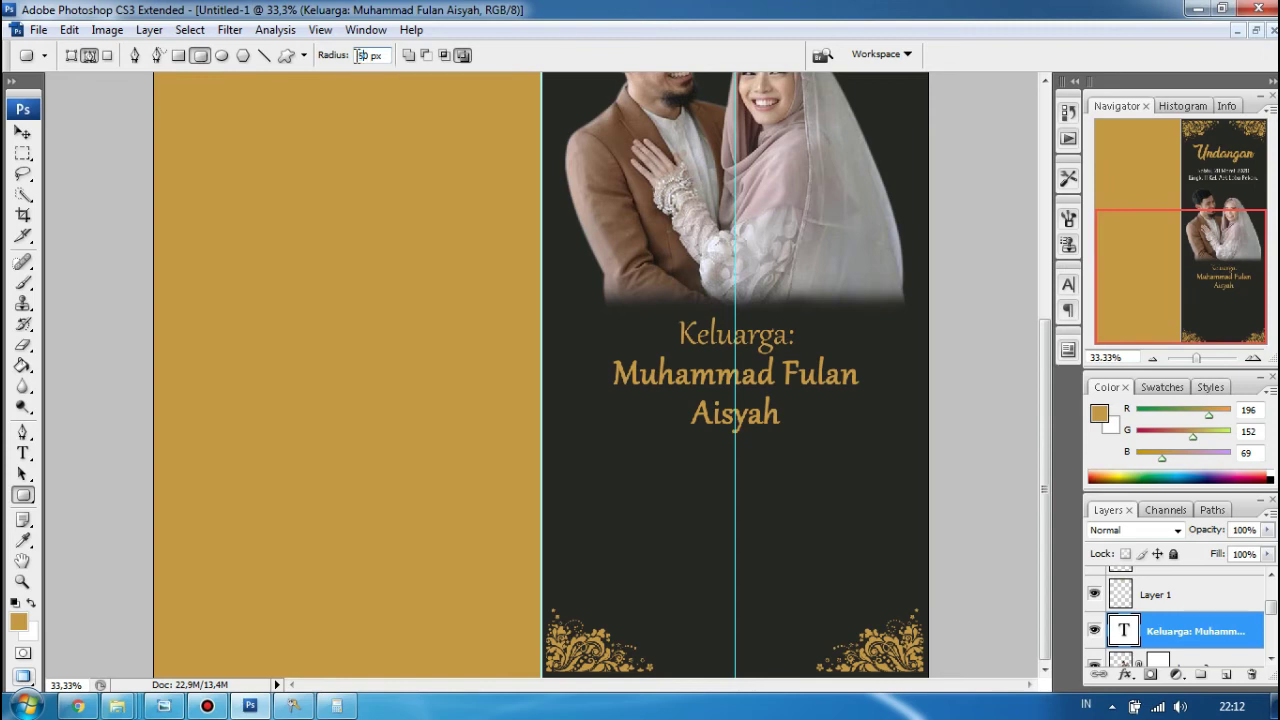
drag(614, 487, 868, 623)
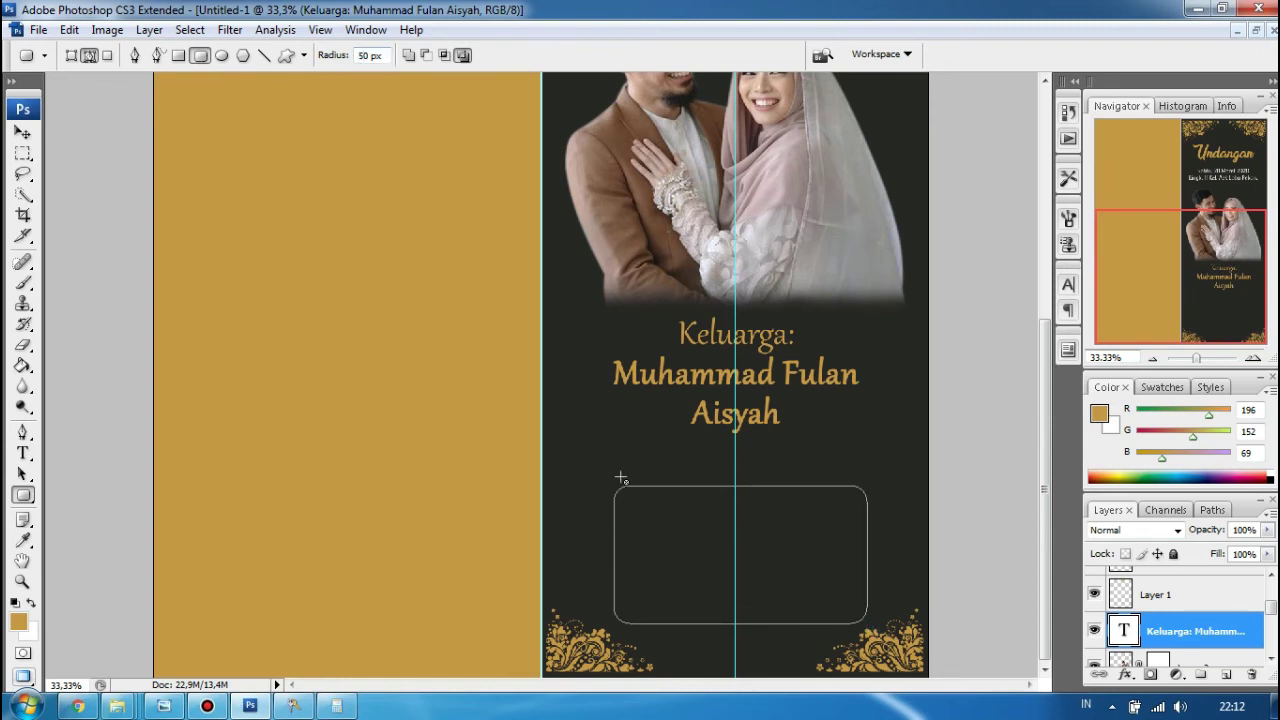
key(ctrl+z)
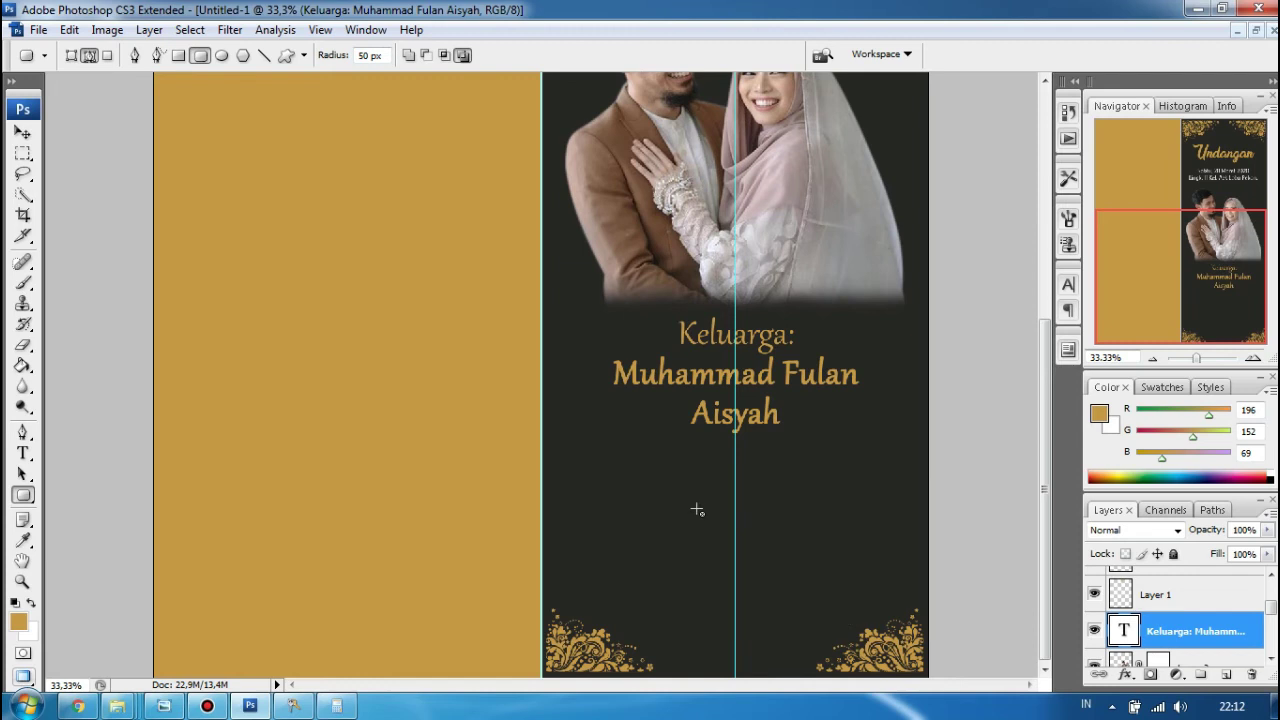
click(72, 57)
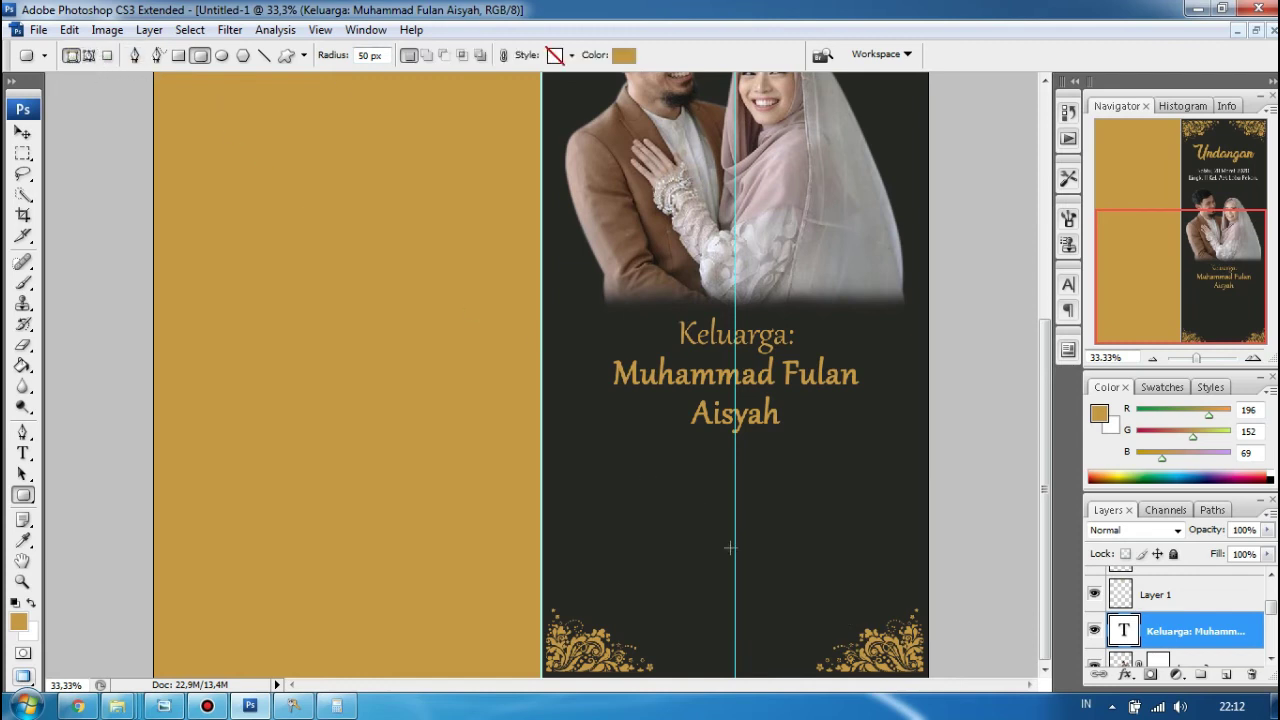
Try rounded rectangle shapes with 50 px and 100 px corner radii below the family names
drag(613, 474, 880, 604)
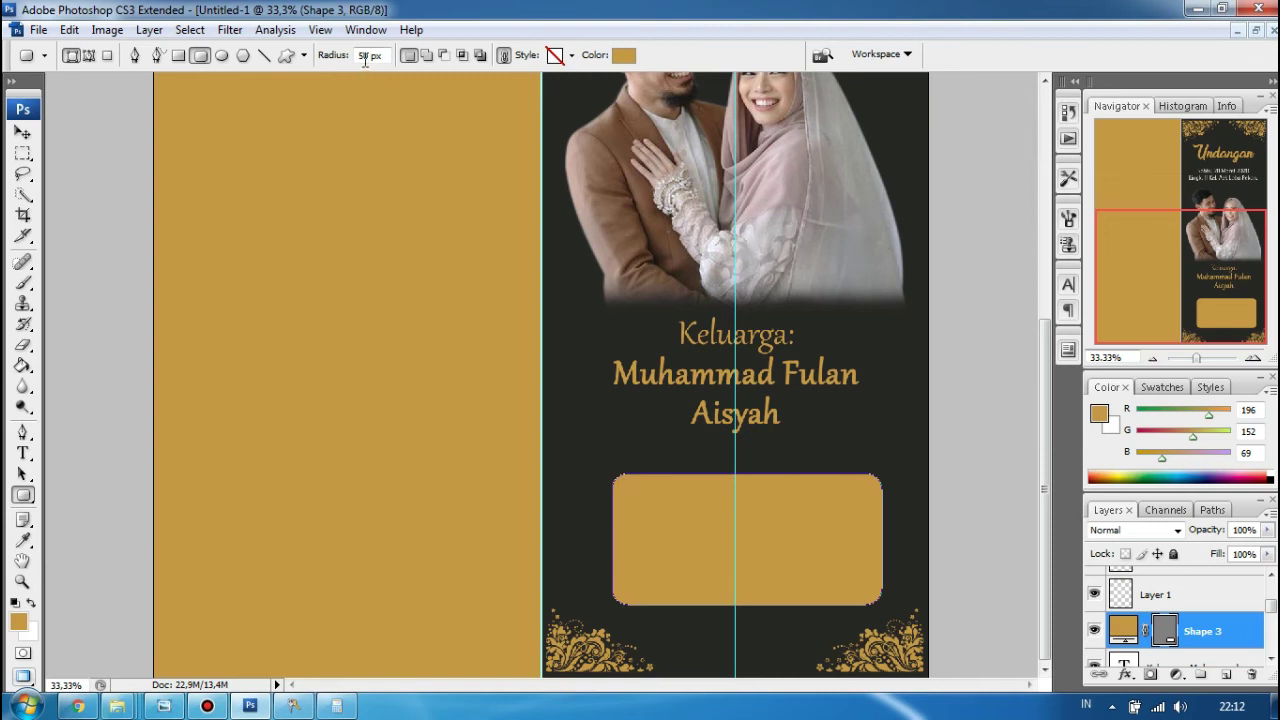
key(ctrl+z)
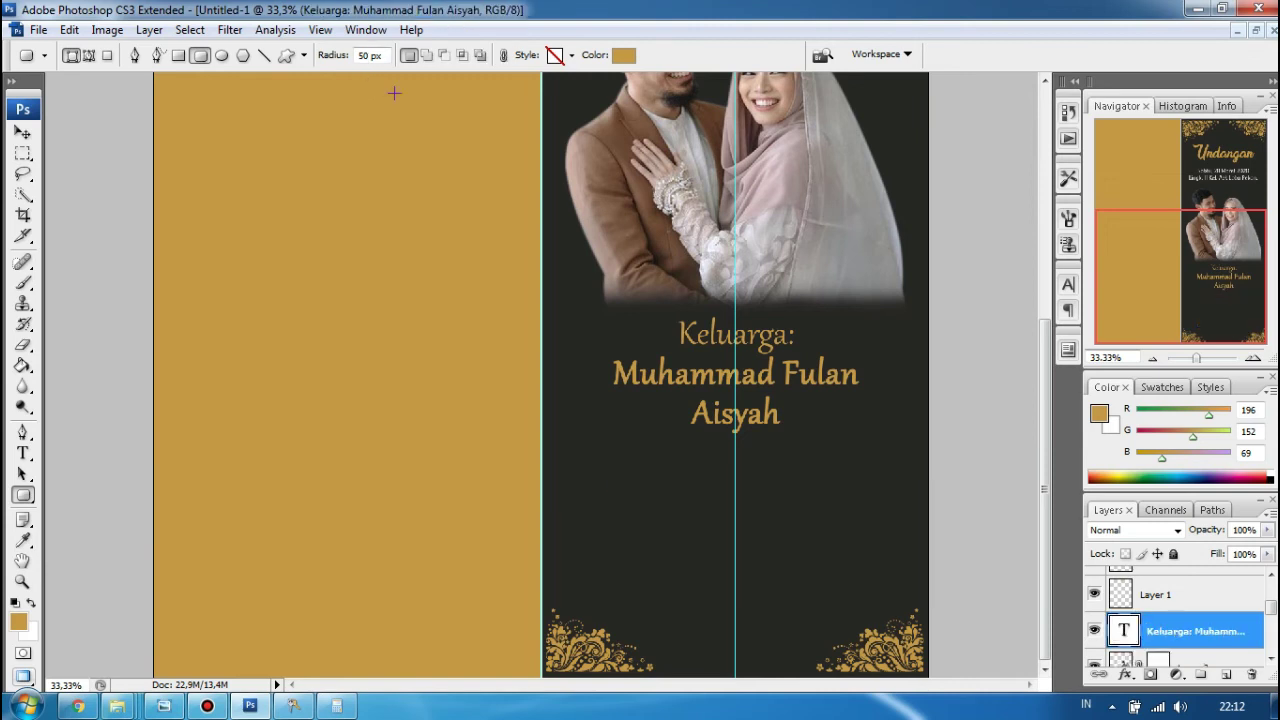
double_click(366, 54)
drag(598, 456, 831, 637)
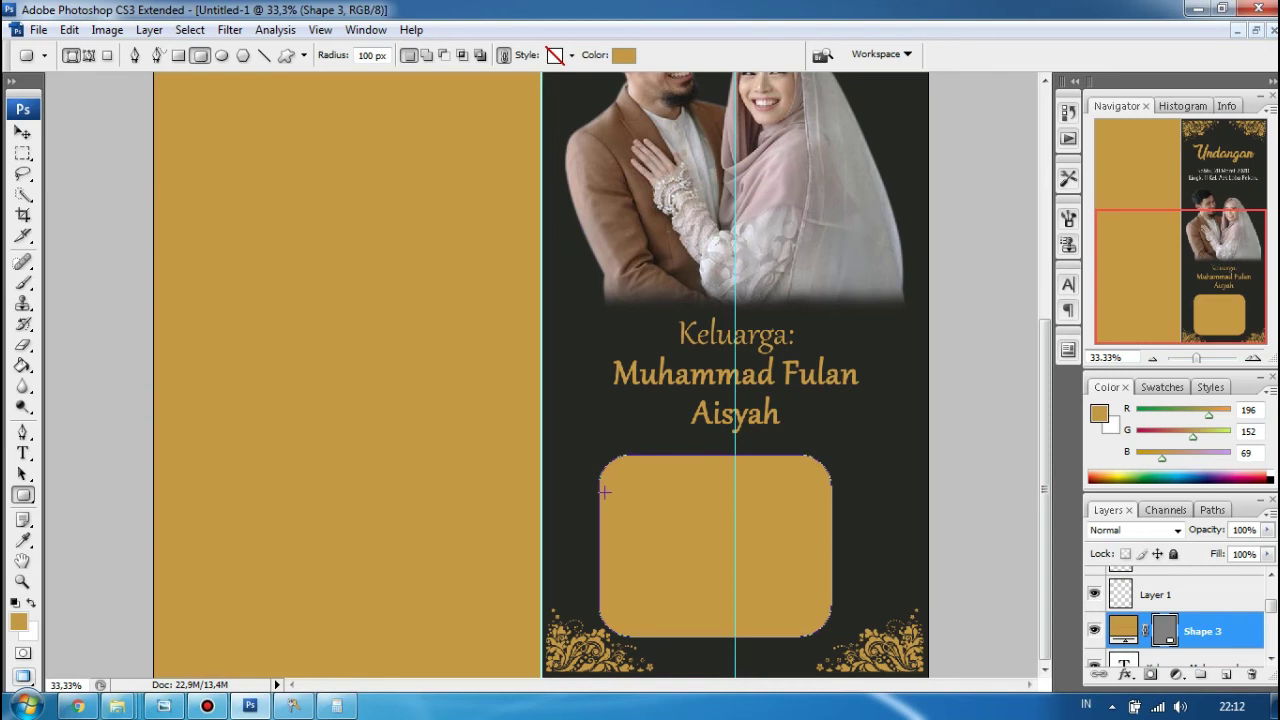
key(ctrl+z)
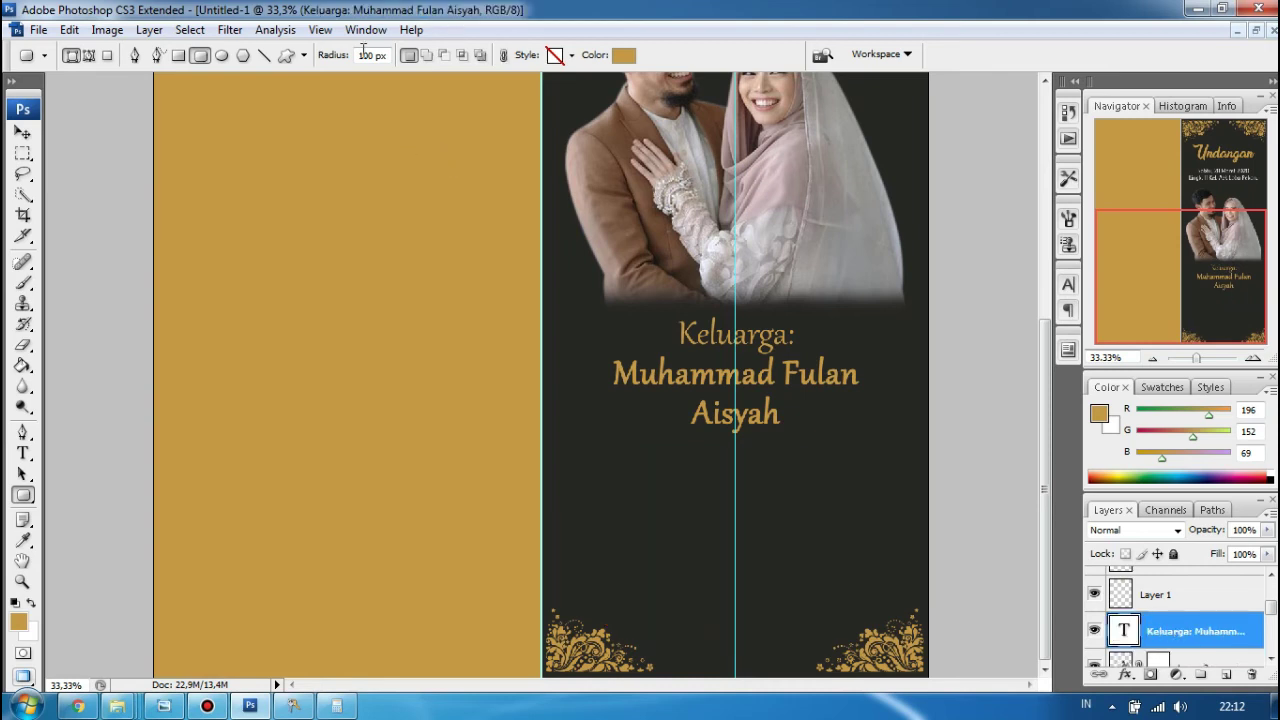
Draw a wide rounded rectangle shape with a 50 px corner radius below the family names, spanning the centre guide
click(331, 54)
text(50)
drag(597, 506, 873, 625)
key(ctrl+t)
key(Return)
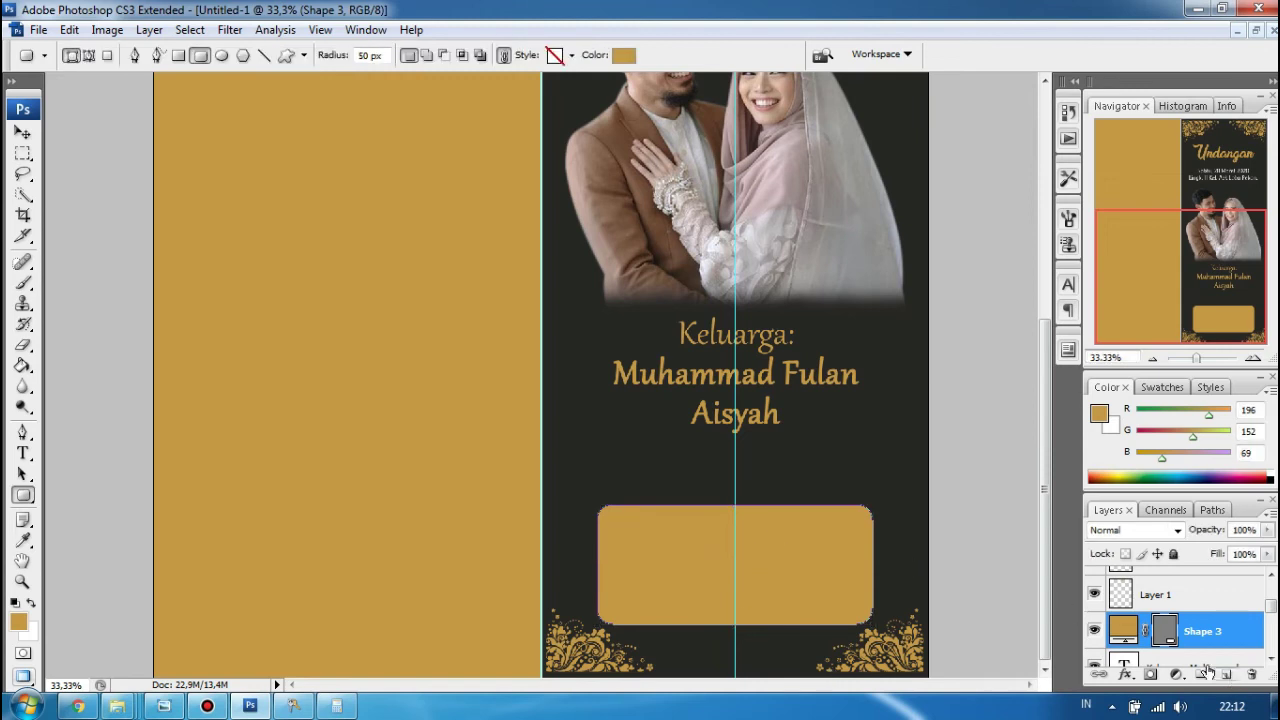
Change the rounded rectangle's fill colour to off-white #fffefd
double_click(1120, 631)
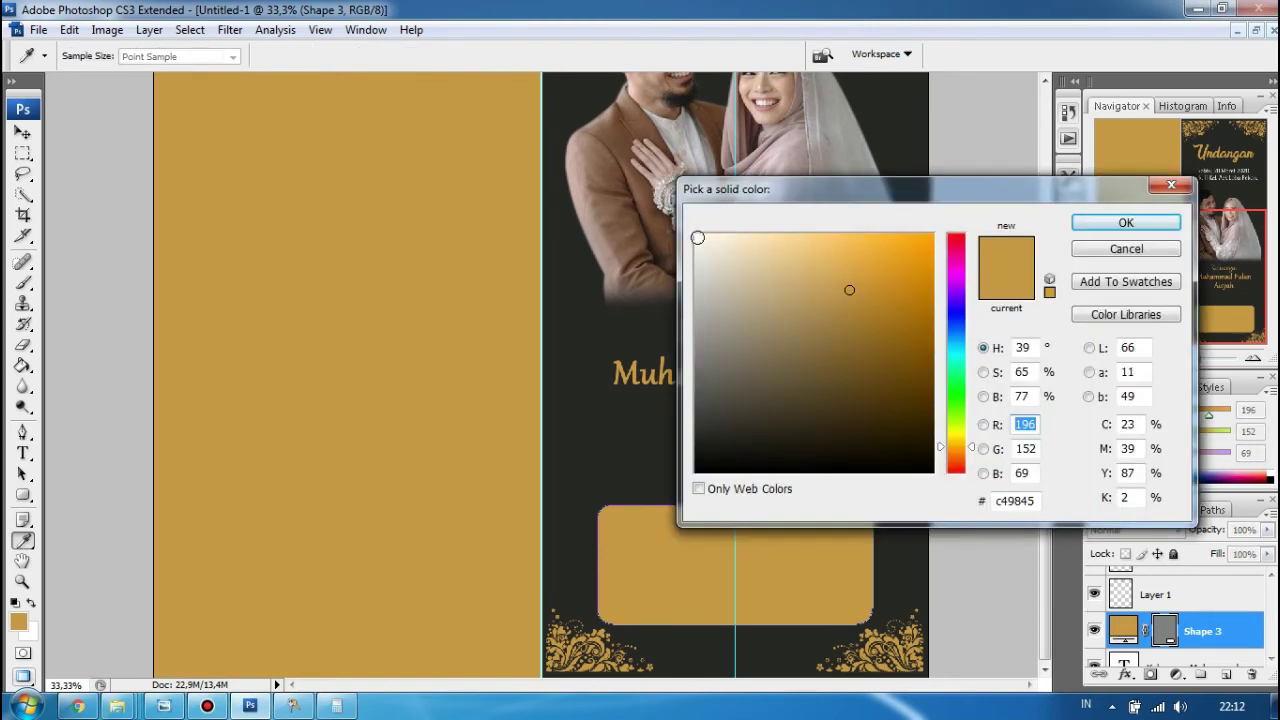
click(697, 236)
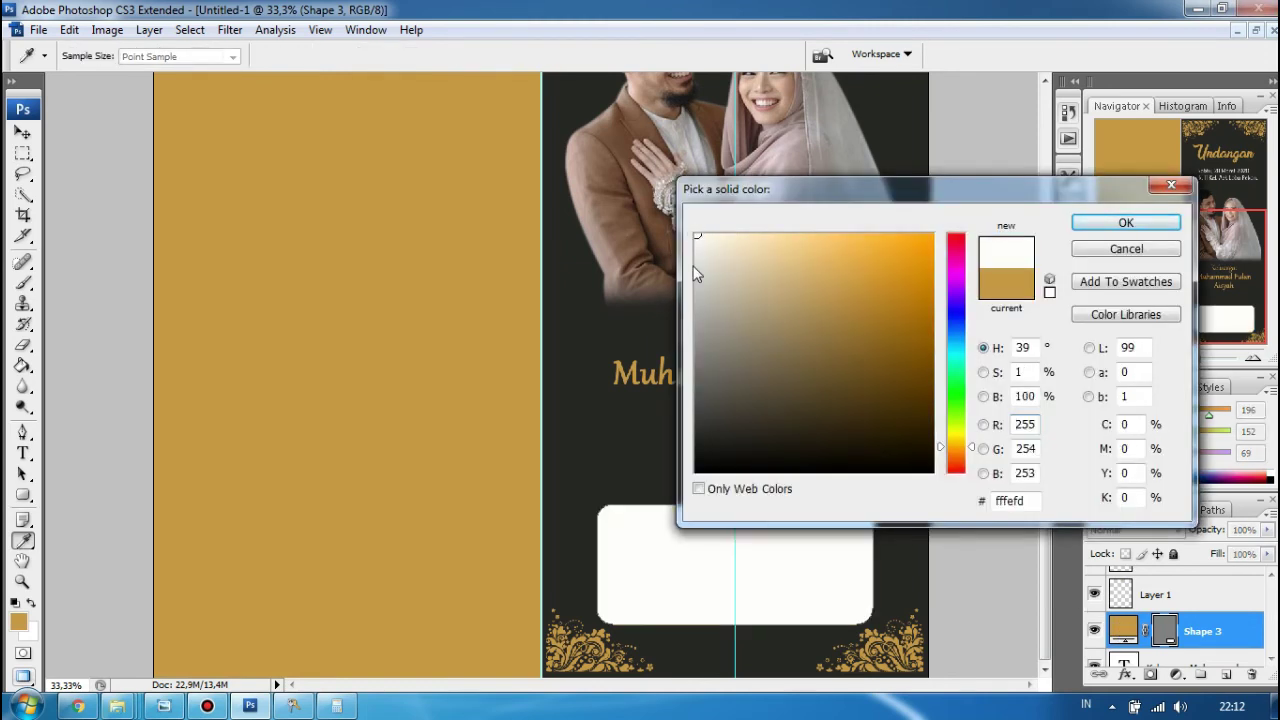
click(1130, 224)
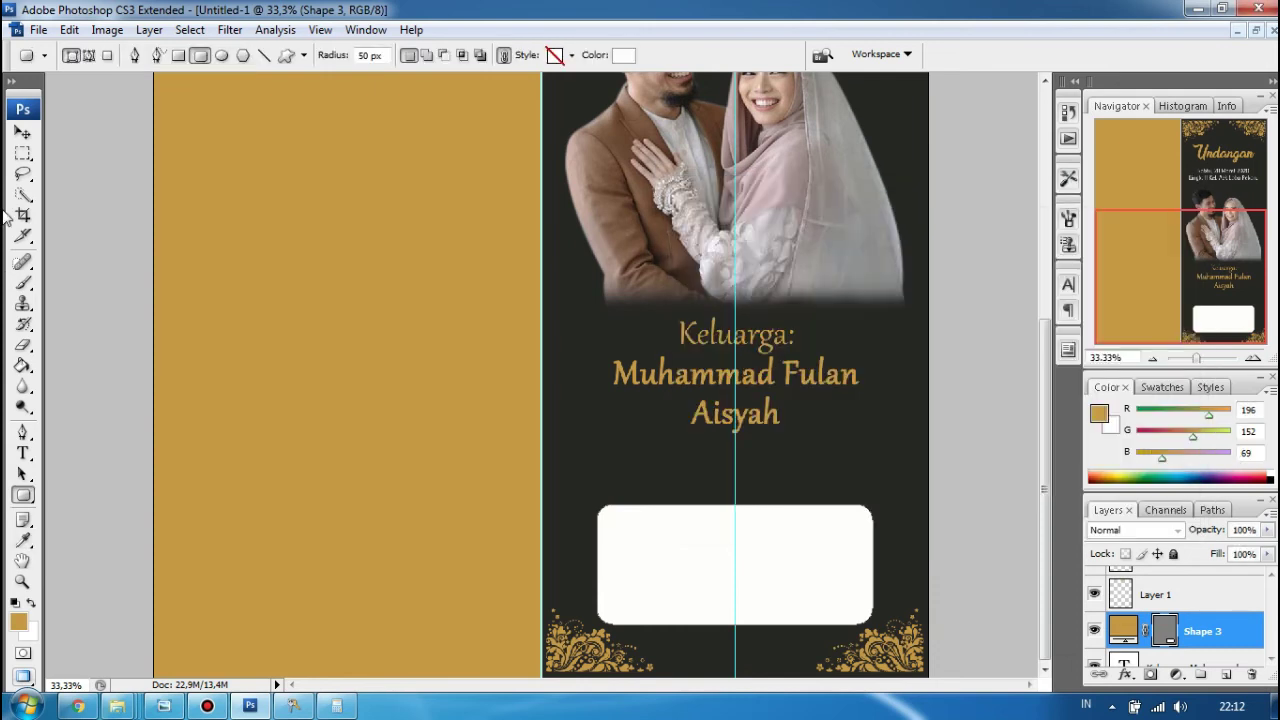
Move the white rounded box slightly up, clear of the corner ornaments, and centre it horizontally on the panel's guide
click(22, 132)
drag(663, 539, 668, 517)
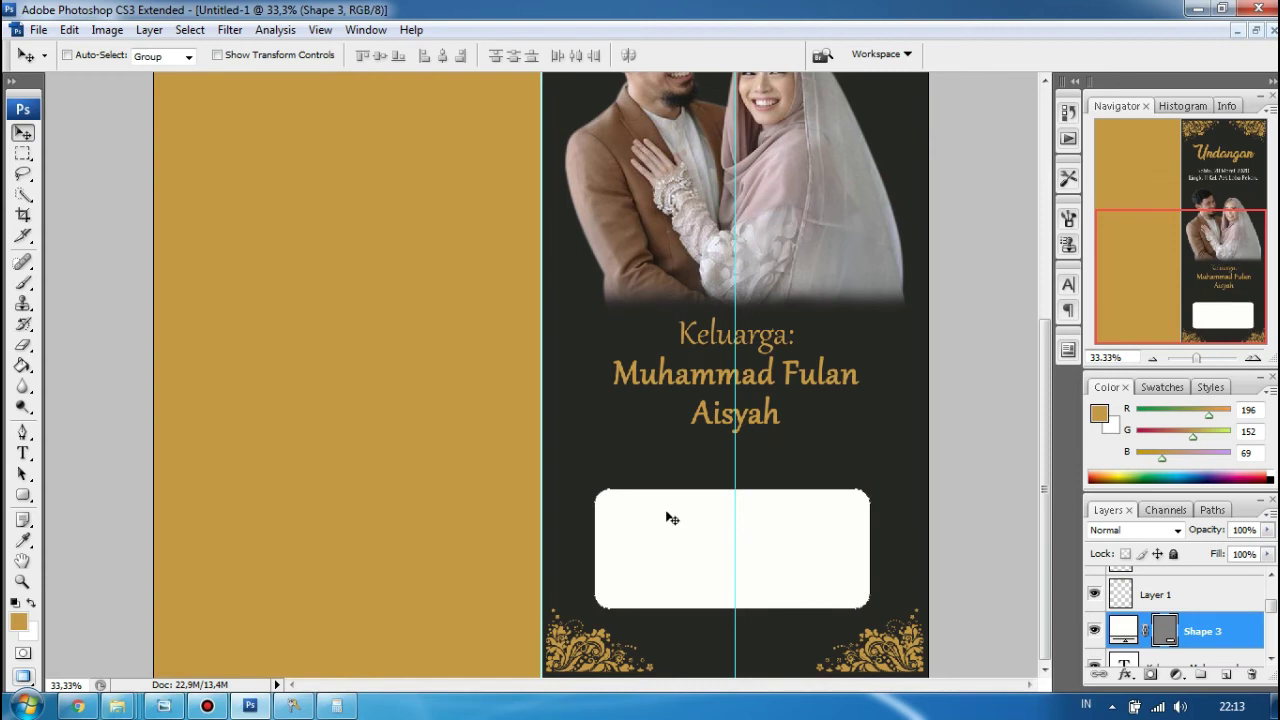
key(ctrl+t)
key(Right)
key(Right)
key(Right)
key(Right)
key(Right)
key(Right)
key(Right)
key(Right)
key(Right)
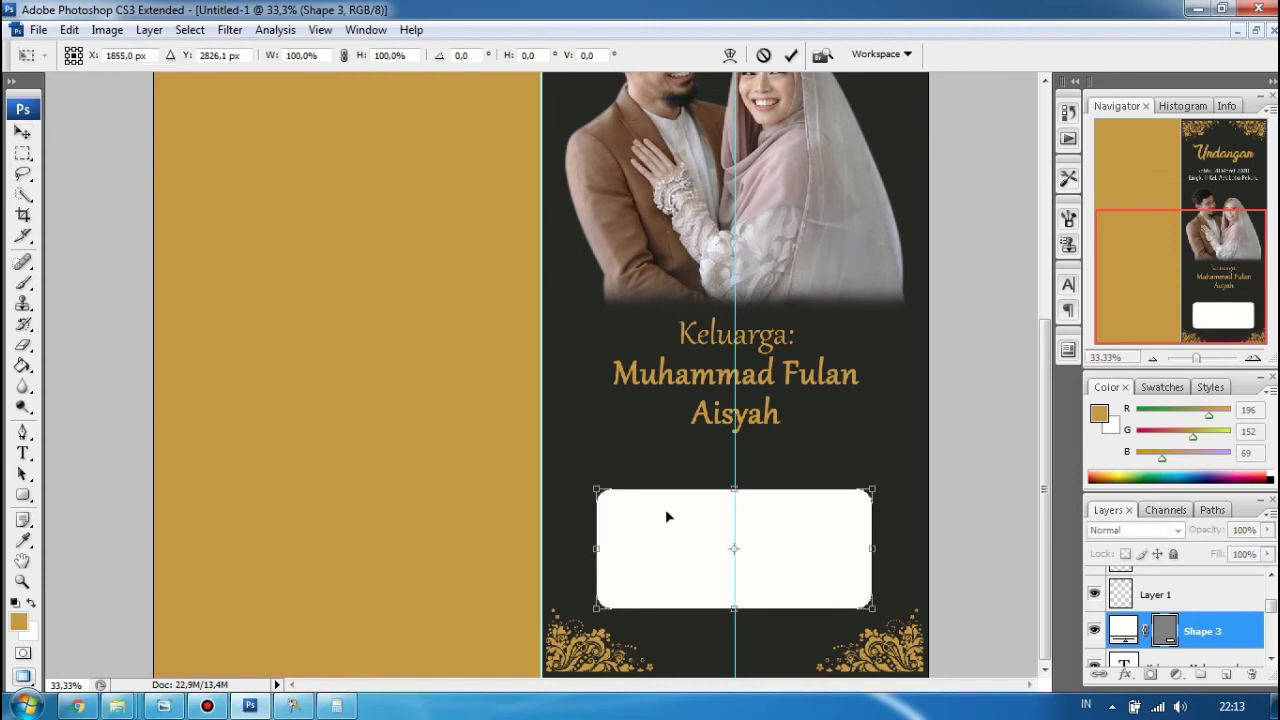
key(Return)
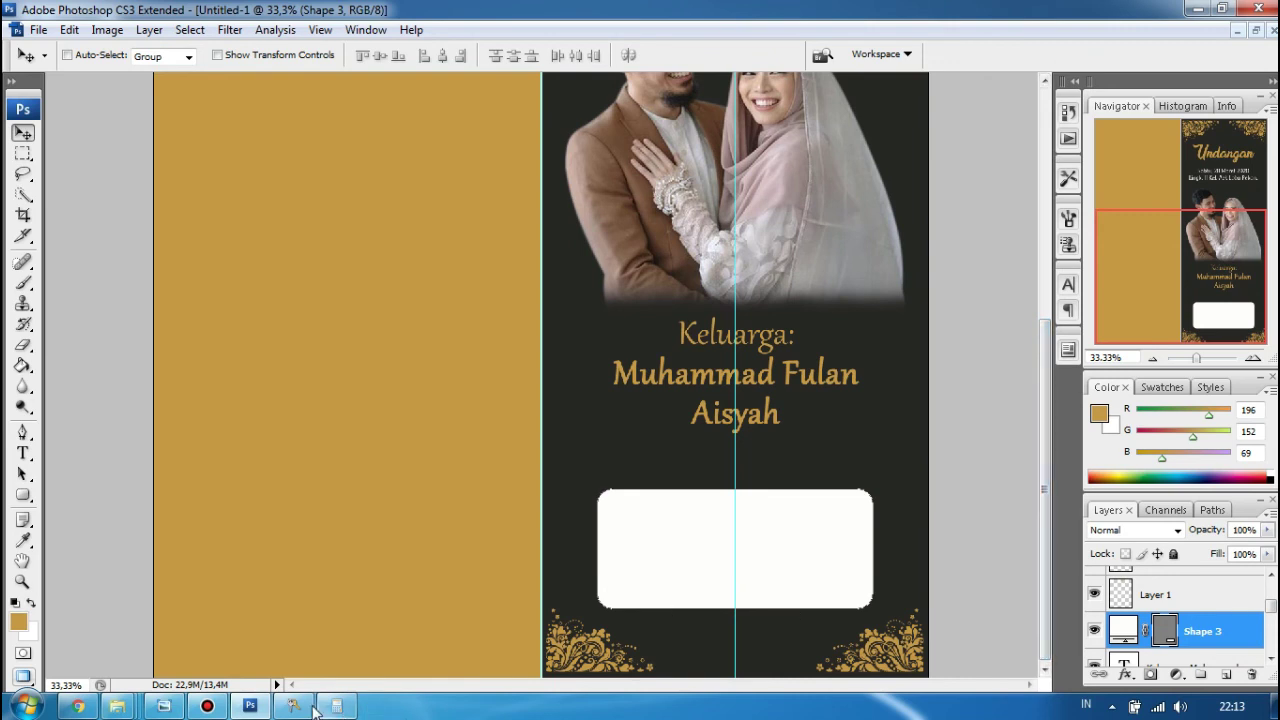
Check the recipient area and the map panel in the Luar reference image and return to the upper part of the Photoshop design
click(164, 706)
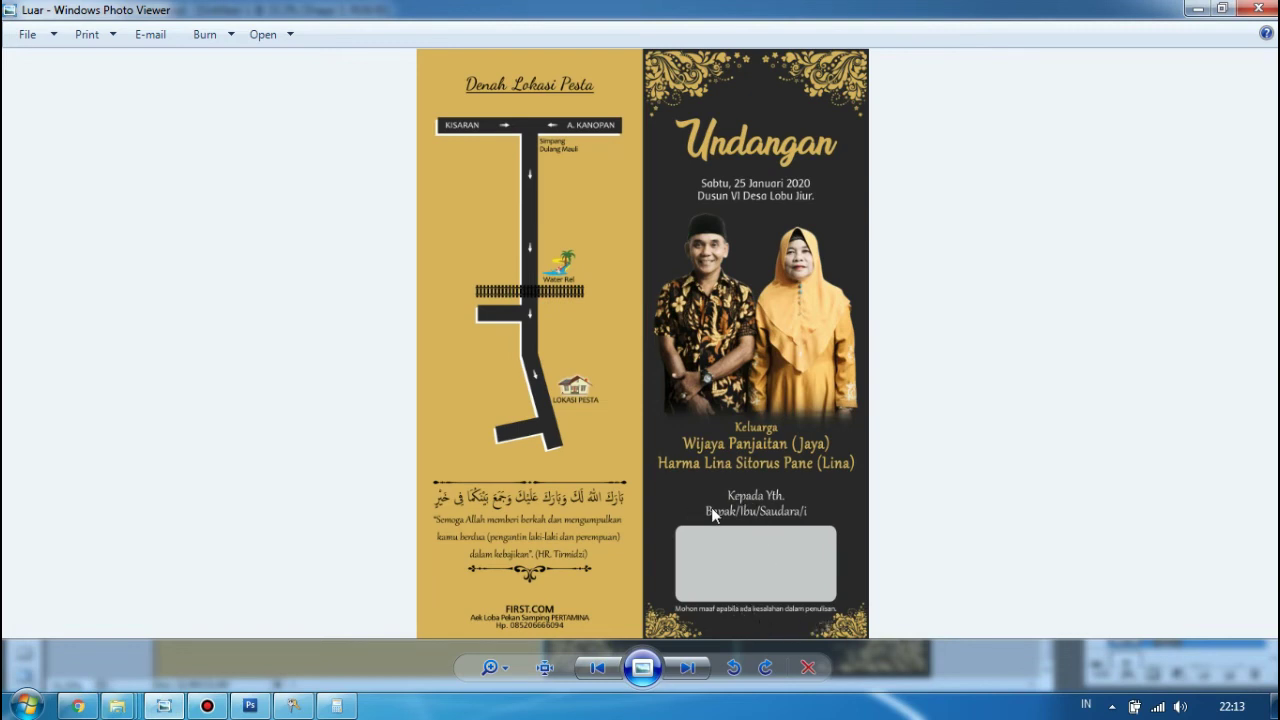
click(250, 706)
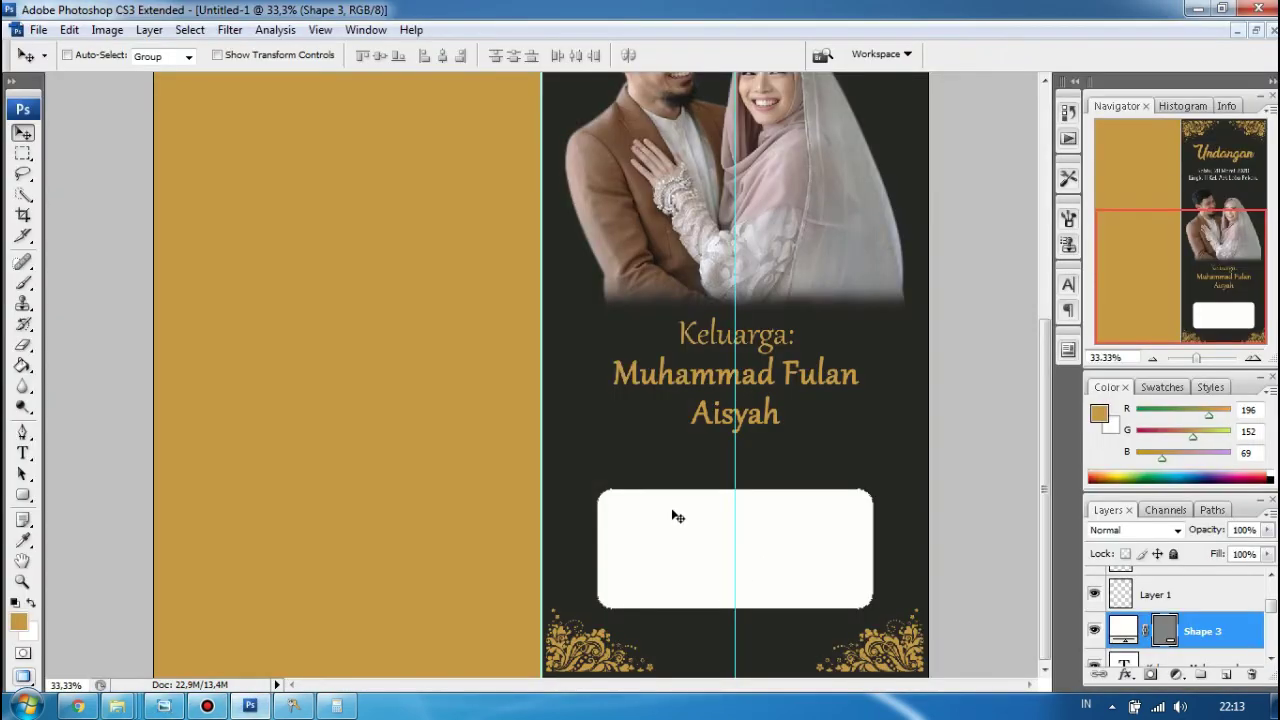
click(24, 453)
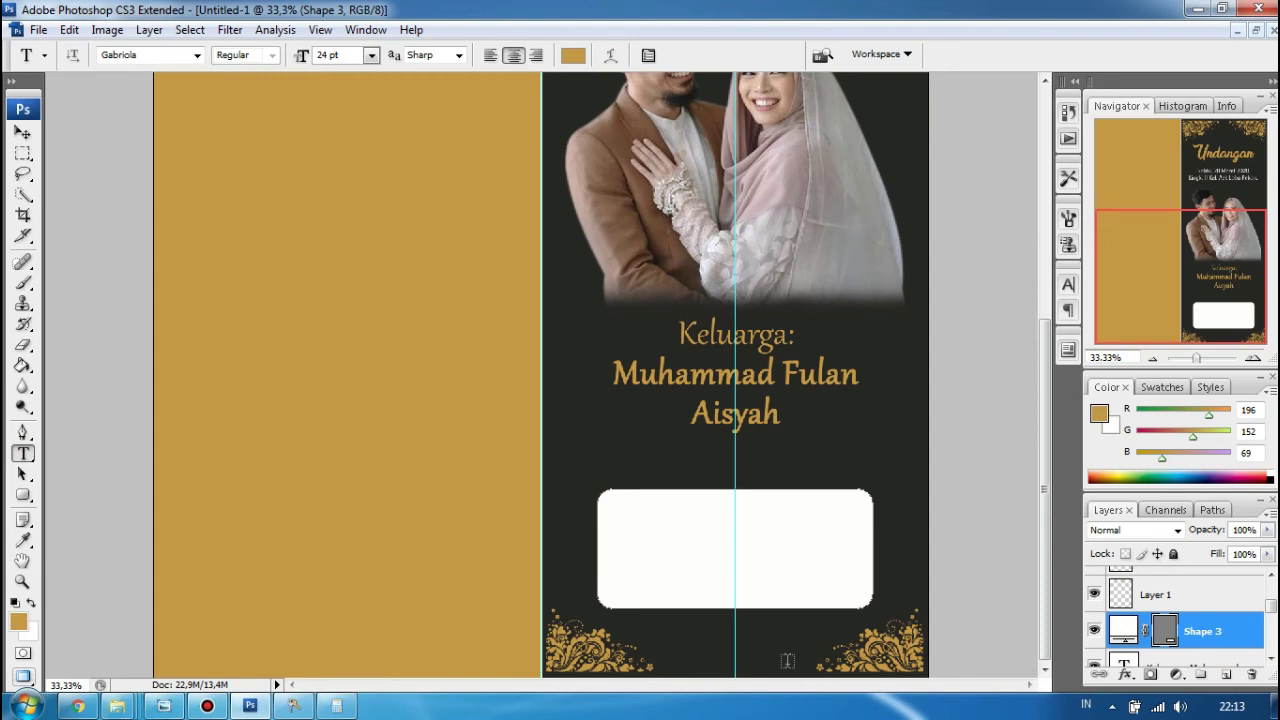
drag(1047, 517, 933, 289)
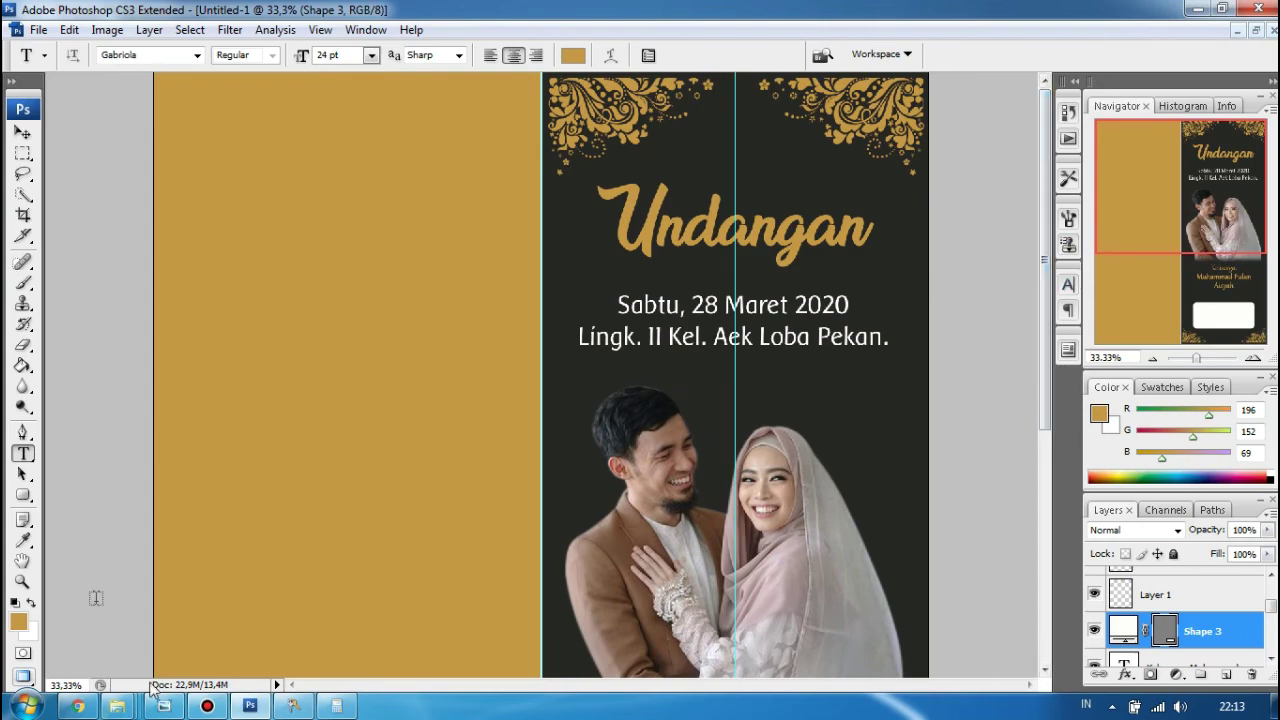
click(293, 706)
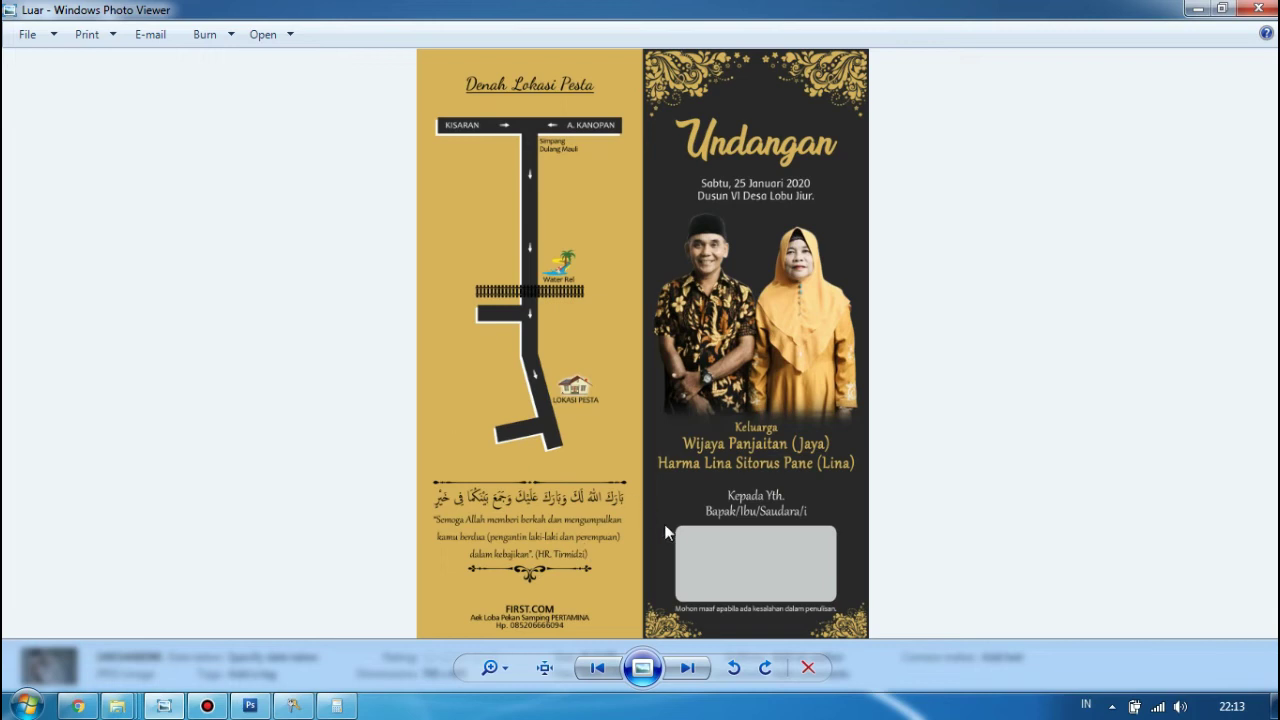
click(1197, 9)
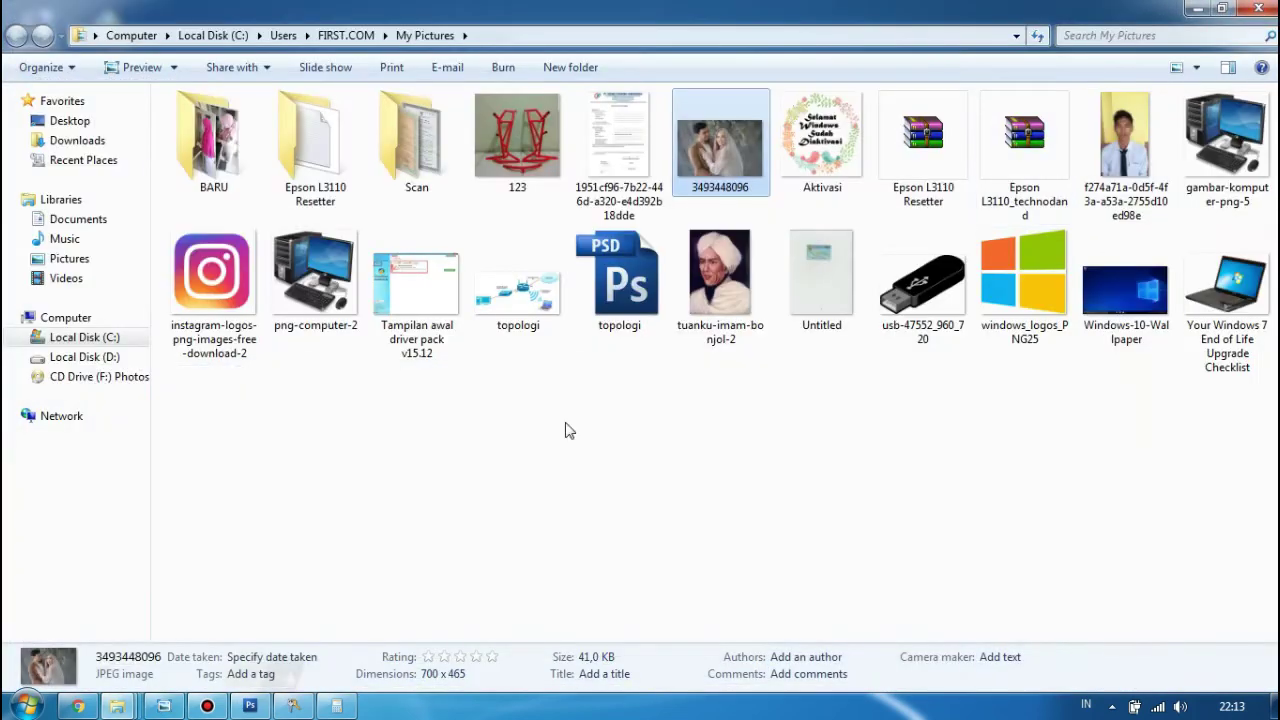
click(250, 706)
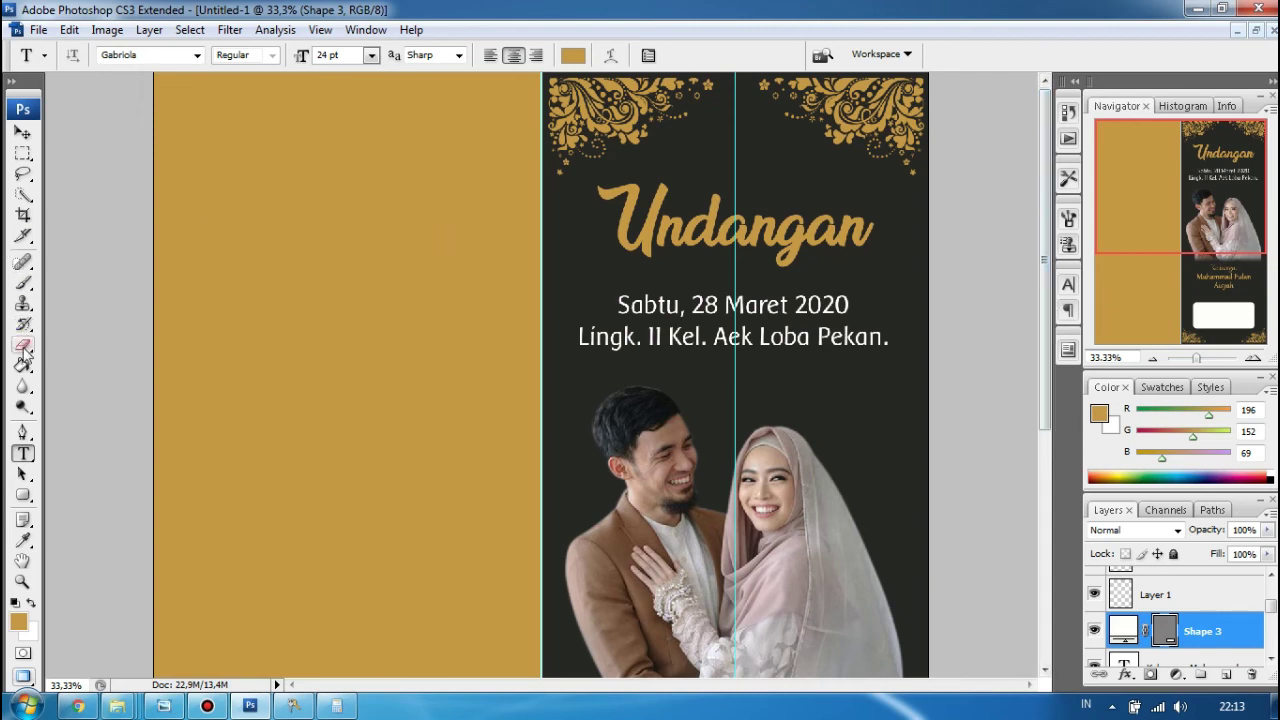
Set the foreground colour to the dark panel's #282626 and draw a long thin rectangle shape across the upper gold panel
click(24, 494)
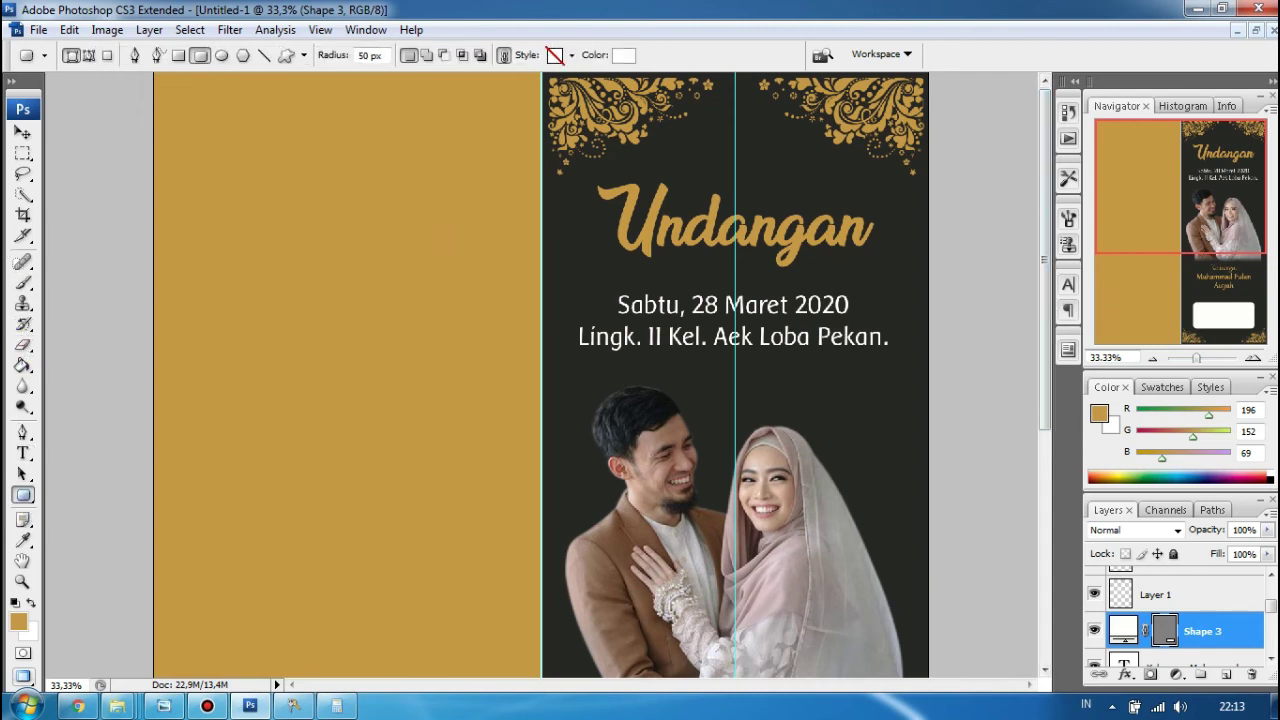
click(179, 56)
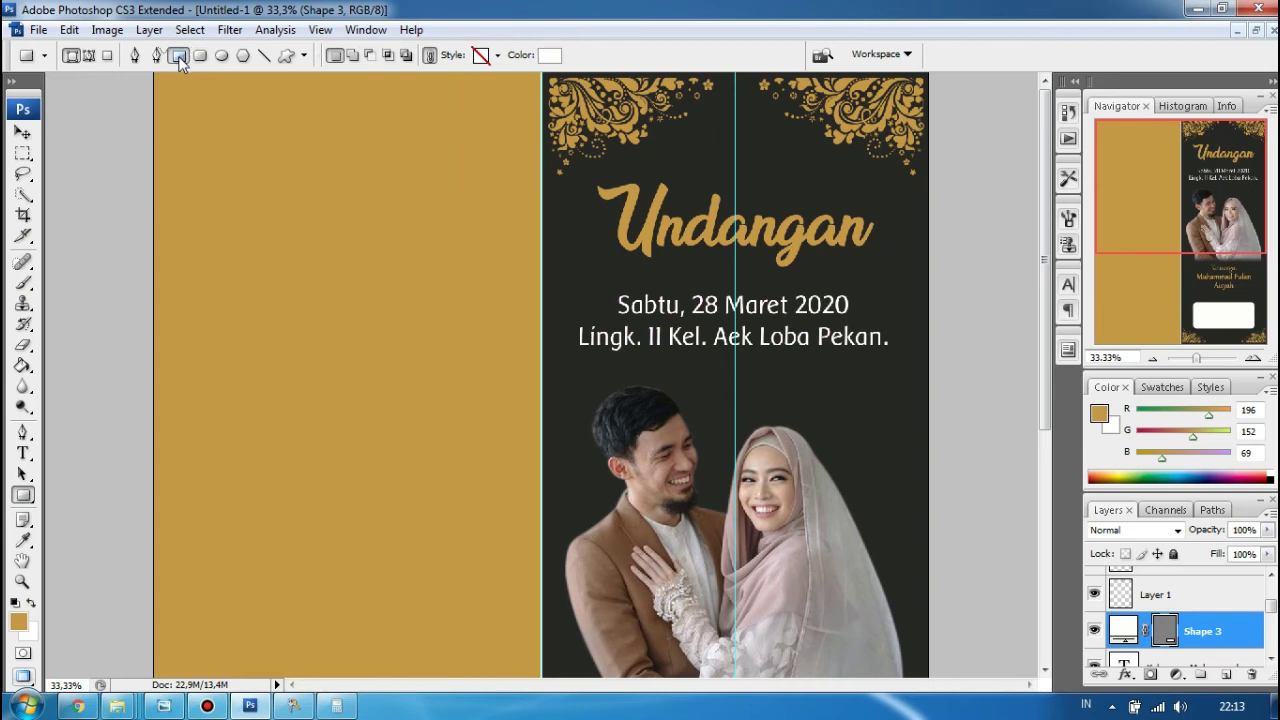
click(21, 625)
click(568, 276)
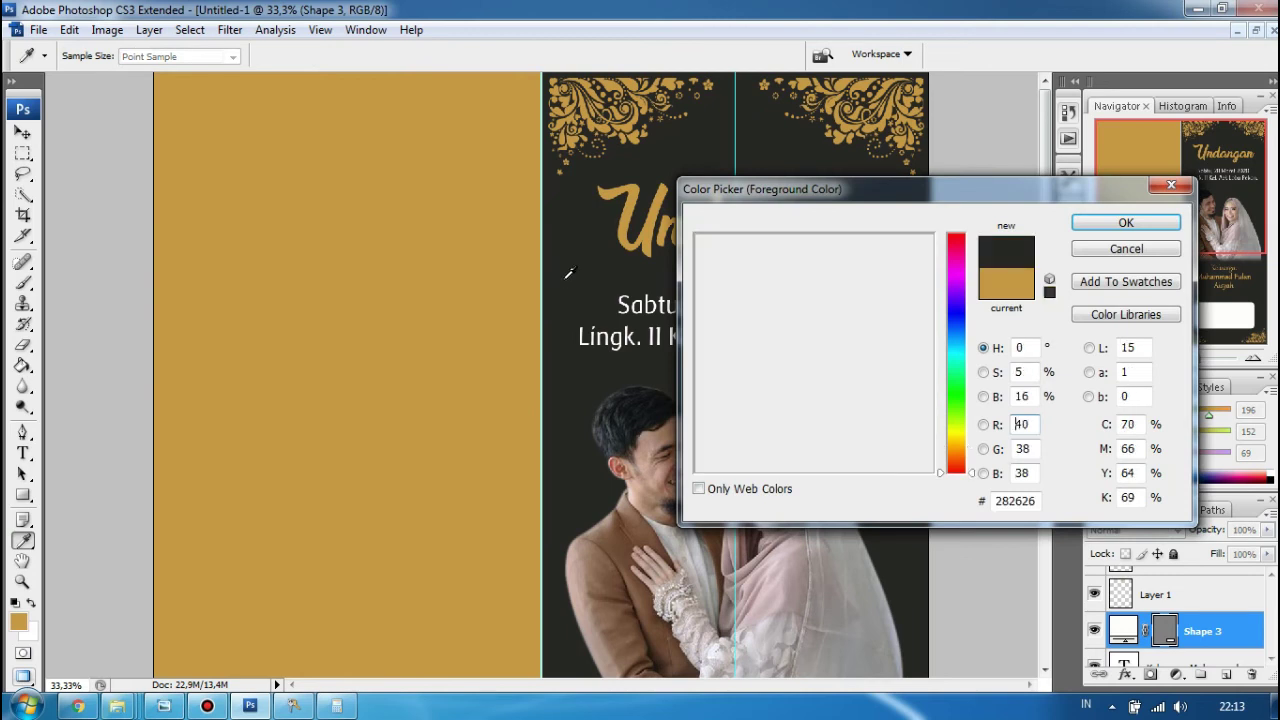
click(1101, 232)
drag(195, 118, 494, 149)
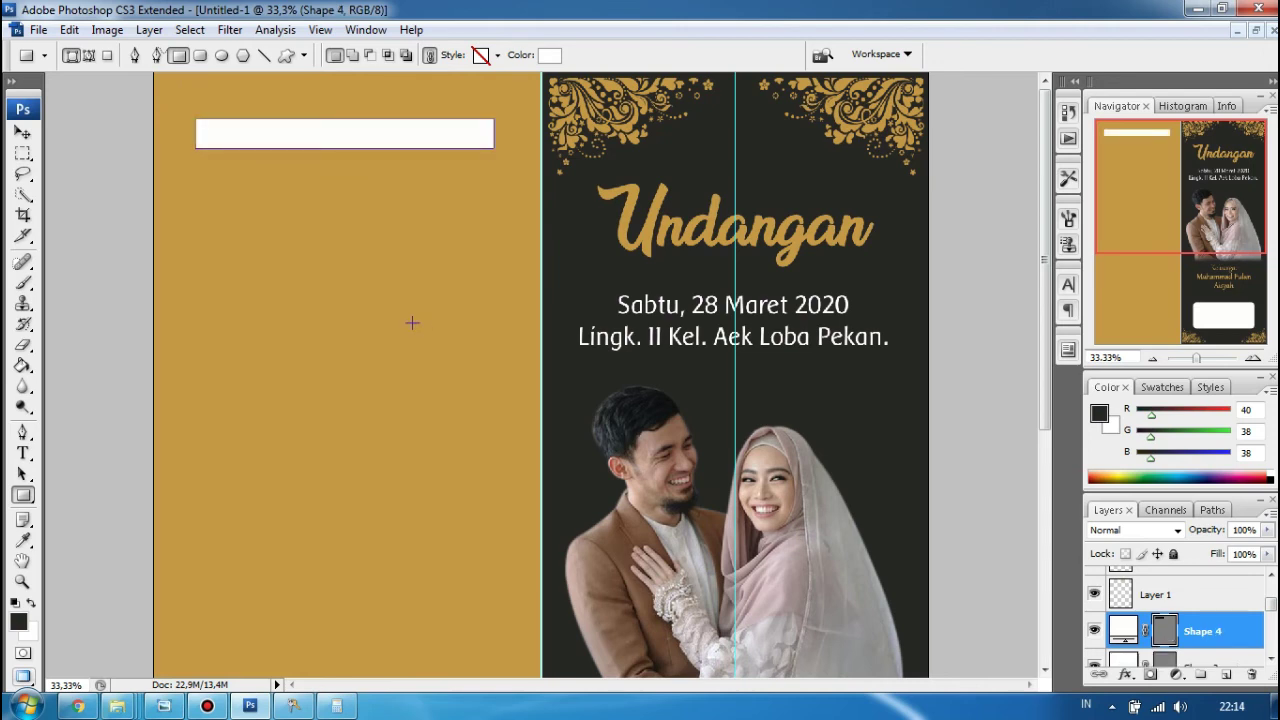
Recolour the new bar on the gold panel to #282626, sampled from the dark panel
double_click(1125, 632)
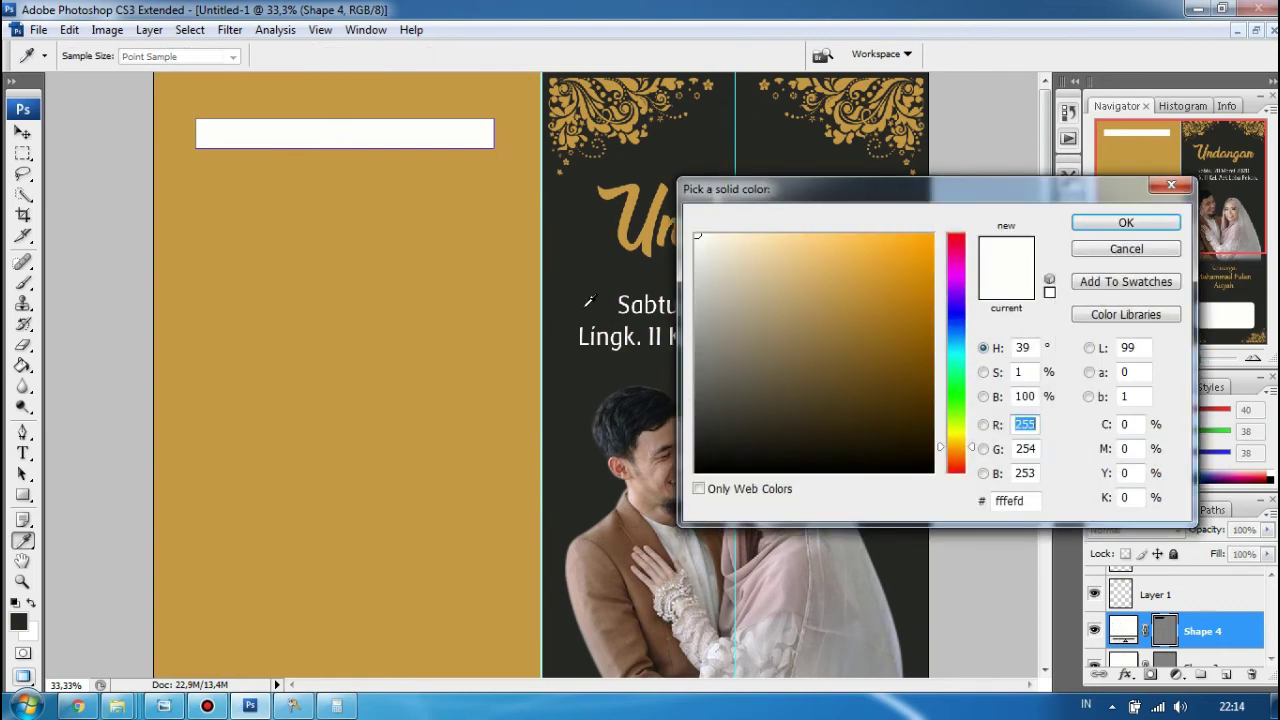
click(588, 288)
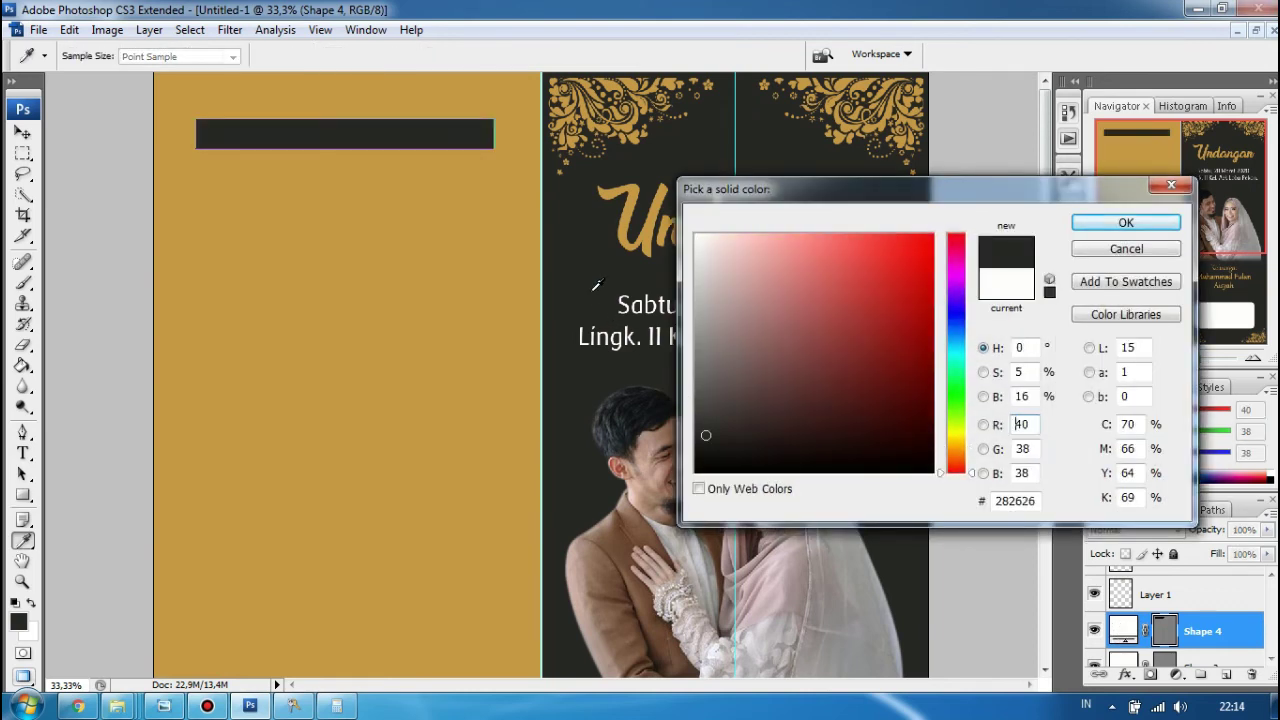
click(1127, 222)
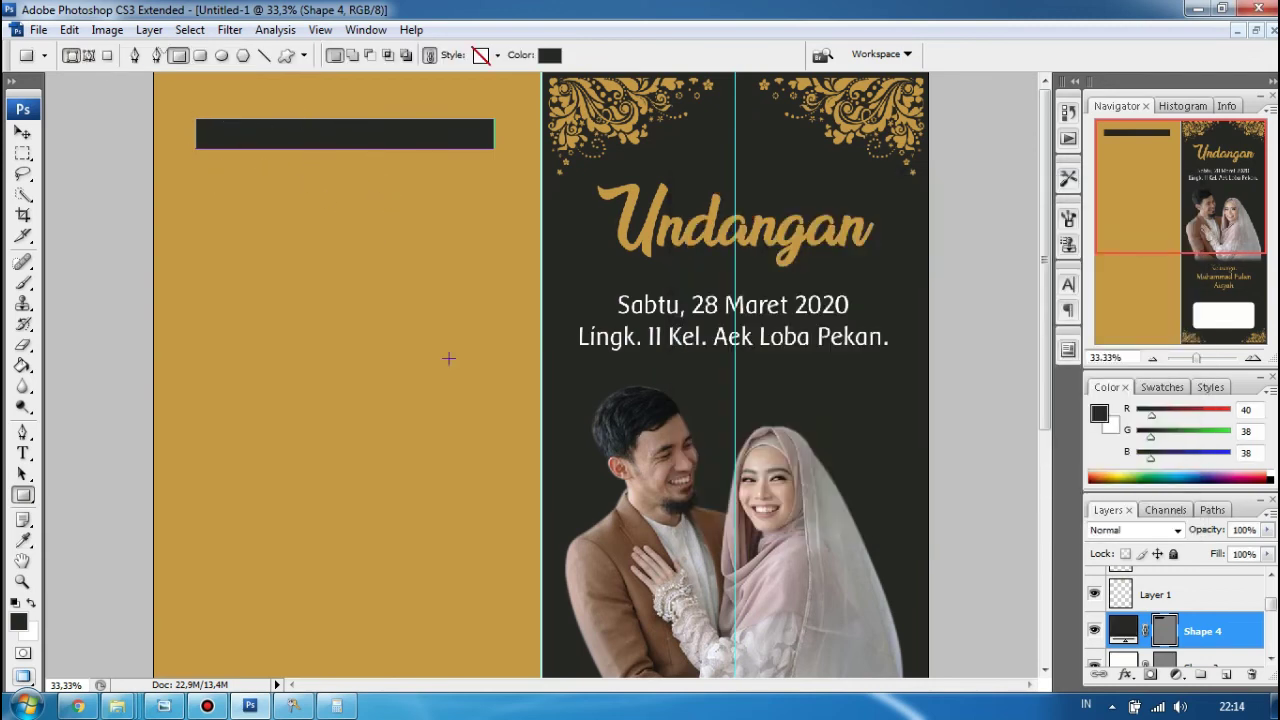
Duplicate the layer of the dark bar on the gold panel, keeping the suggested name
right_click(1194, 645)
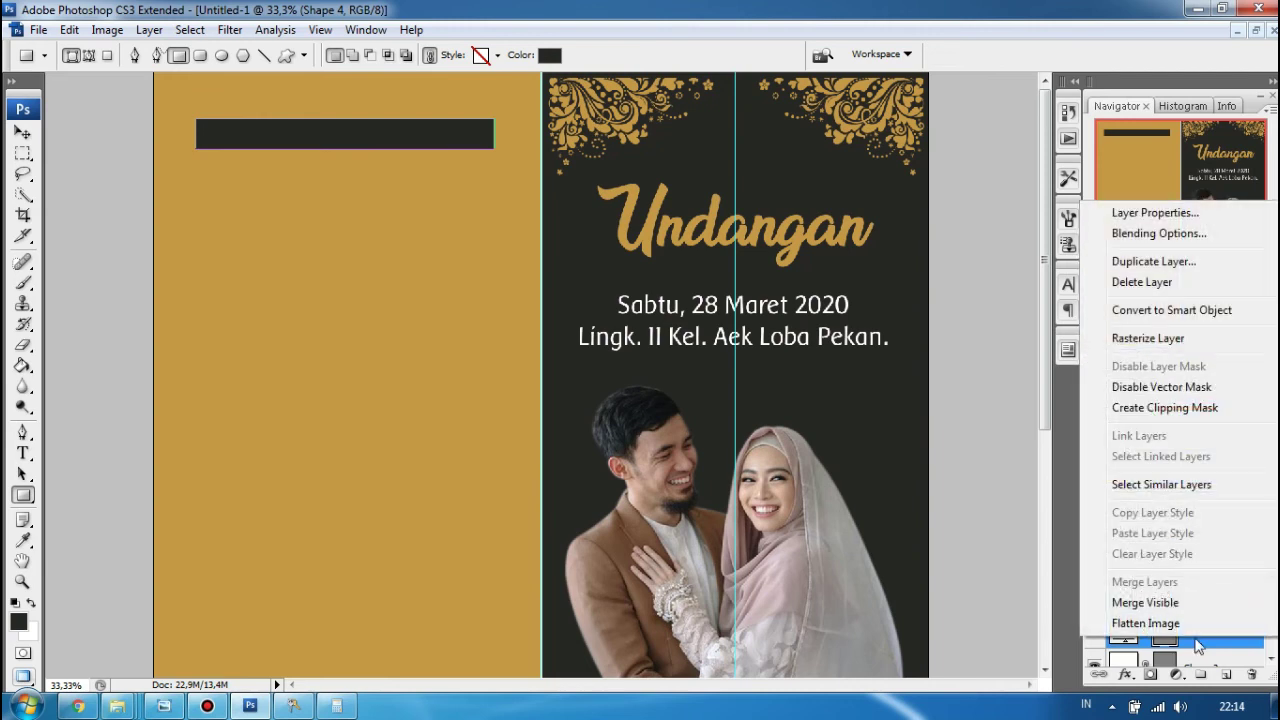
click(1140, 263)
click(808, 210)
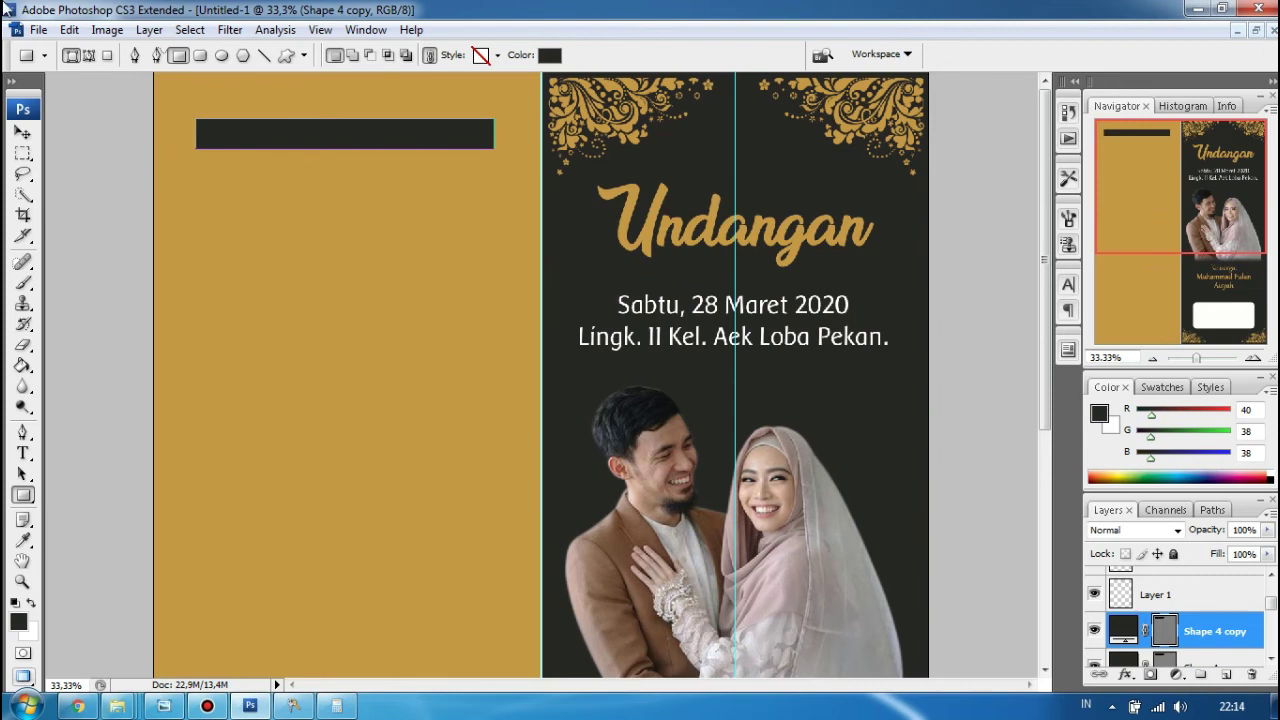
Nudge the duplicated bar slightly down so that it is offset from the original
click(22, 133)
key(shift+Down)
key(shift+Down)
key(shift+Down)
key(shift+Down)
key(shift+Down)
key(shift+Down)
key(shift+Down)
key(shift+Down)
key(shift+Down)
key(shift+Down)
key(shift+Down)
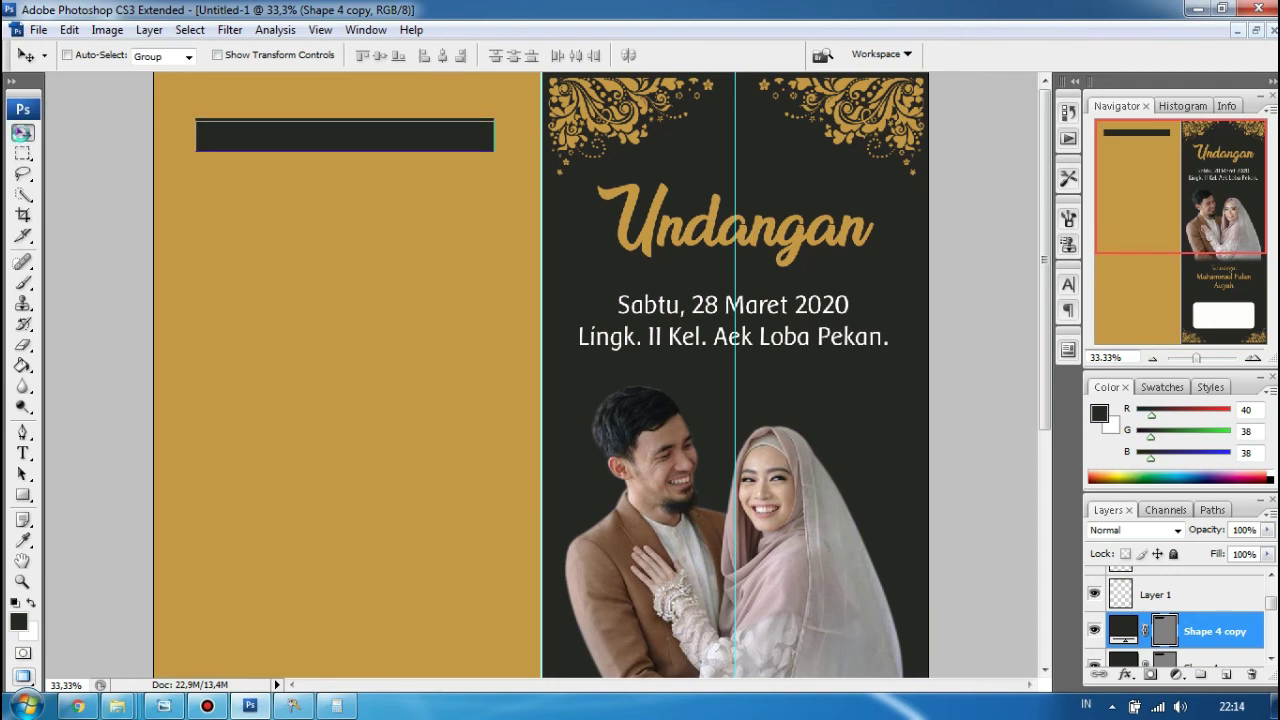
Rotate the duplicated bar 90° clockwise and move it down so it hangs from the middle of the horizontal bar, forming a T
key(shift+Down)
key(shift+Down)
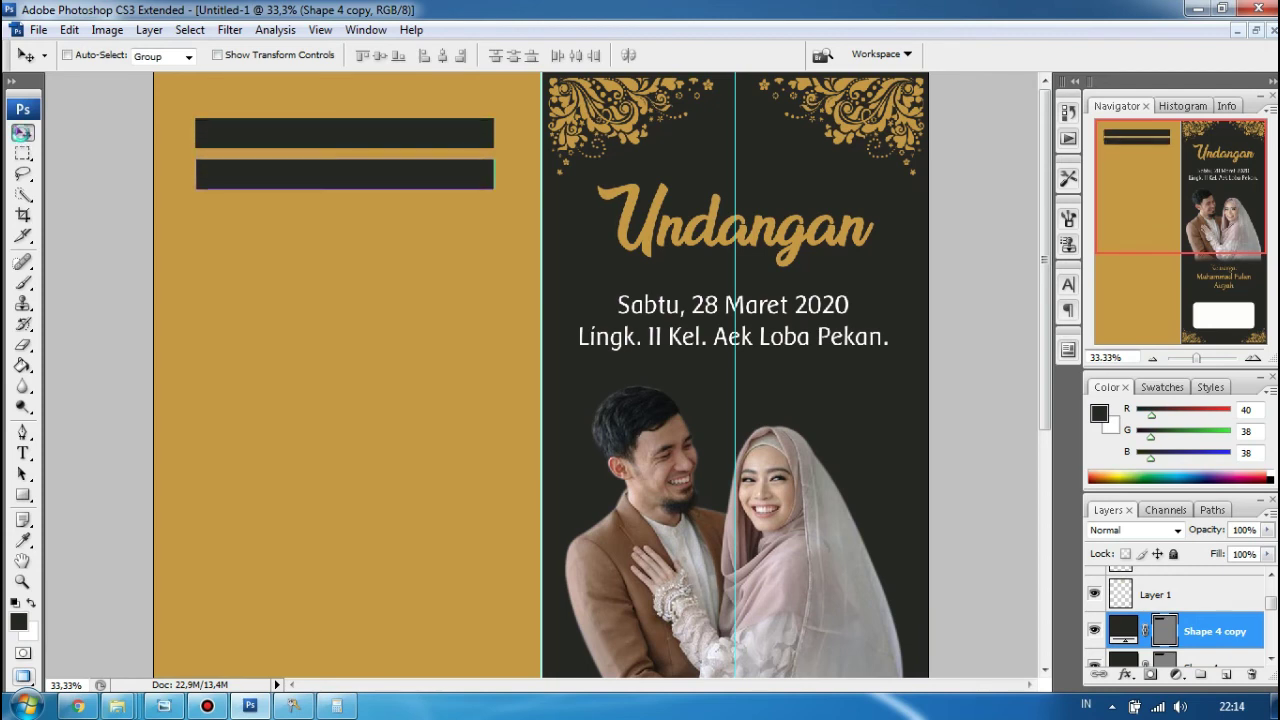
key(ctrl+t)
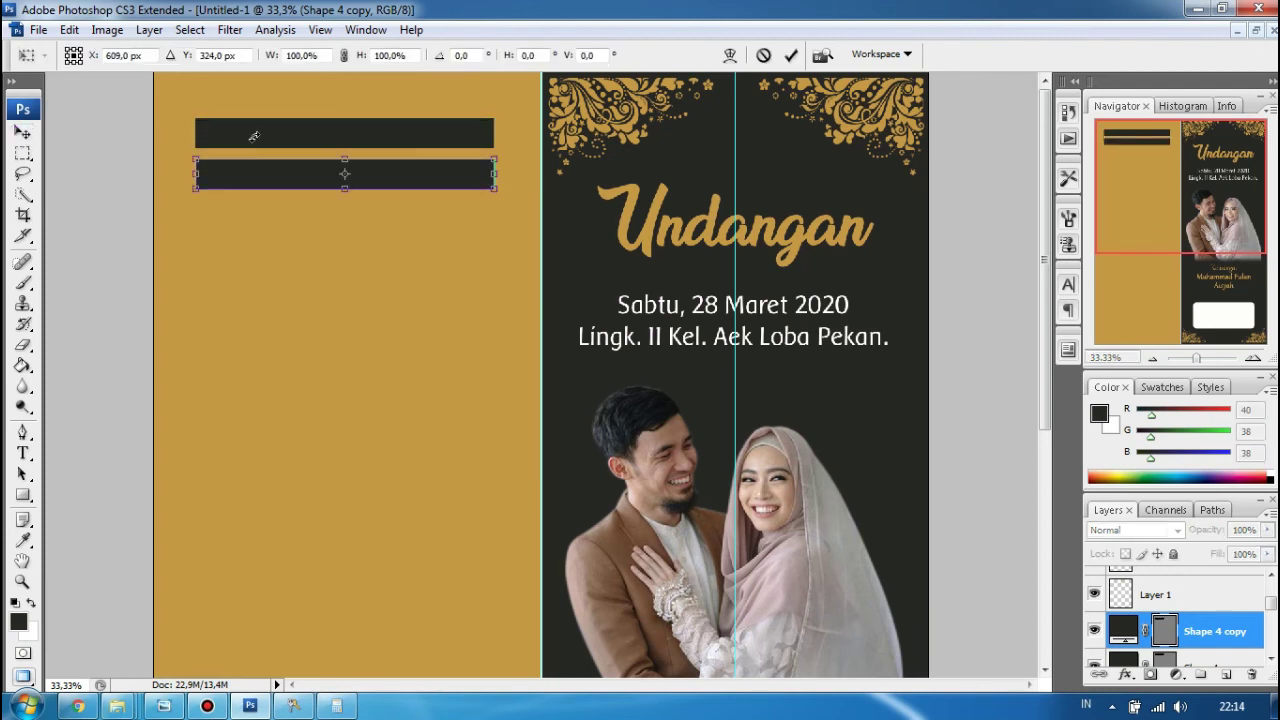
right_click(390, 186)
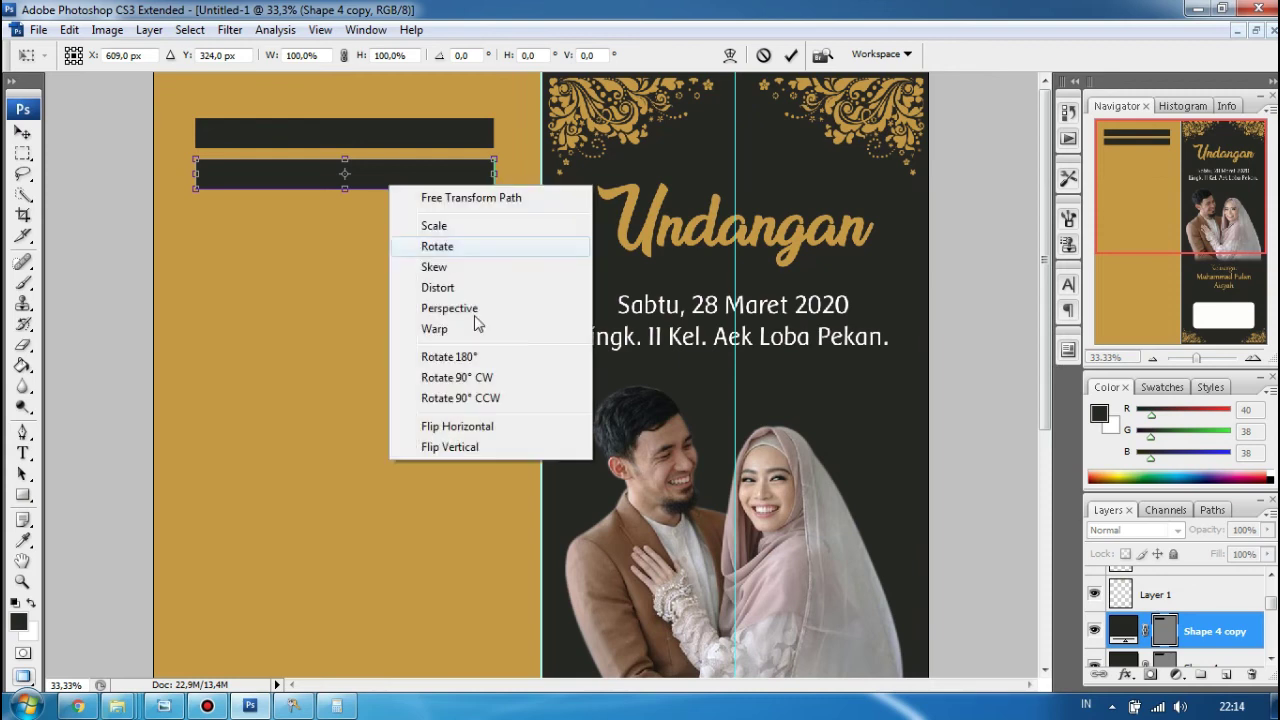
click(490, 378)
key(shift+Down)
key(shift+Down)
key(shift+Down)
key(shift+Down)
key(shift+Down)
key(shift+Down)
key(shift+Down)
key(shift+Down)
key(shift+Down)
key(shift+Down)
key(shift+Down)
key(shift+Down)
key(shift+Down)
key(shift+Down)
key(shift+Down)
key(shift+Down)
key(shift+Down)
key(shift+Down)
key(shift+Down)
key(shift+Down)
key(shift+Down)
key(shift+Down)
key(shift+Down)
key(shift+Down)
key(shift+Down)
key(shift+Down)
key(shift+Down)
key(shift+Down)
key(shift+Down)
key(shift+Down)
key(shift+Down)
key(shift+Down)
key(Down)
key(Down)
key(Down)
key(Return)
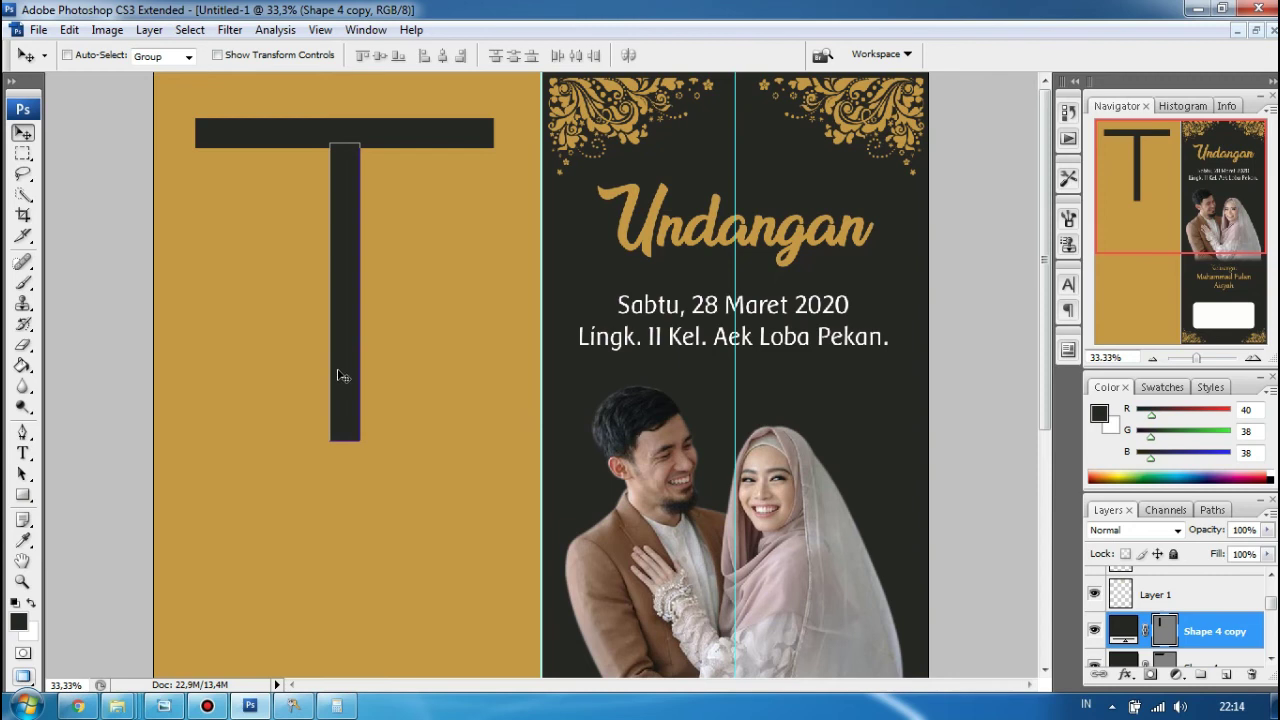
key(ctrl+t)
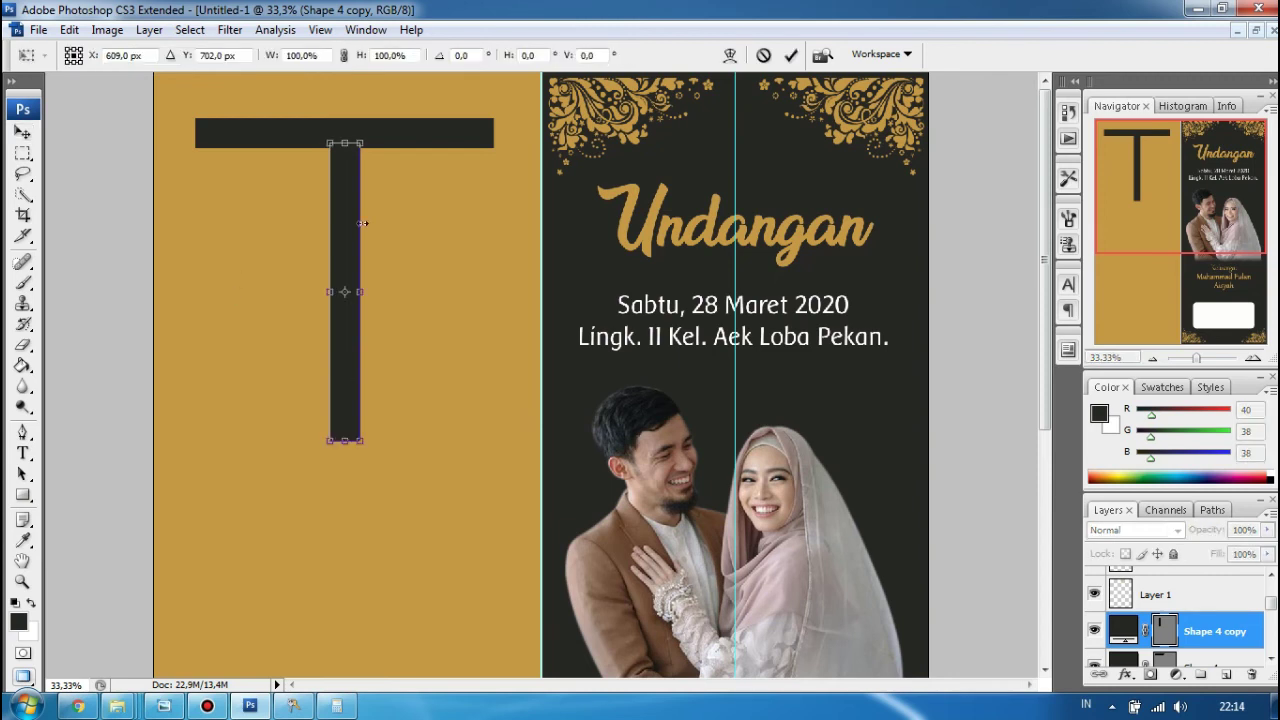
drag(400, 126, 410, 133)
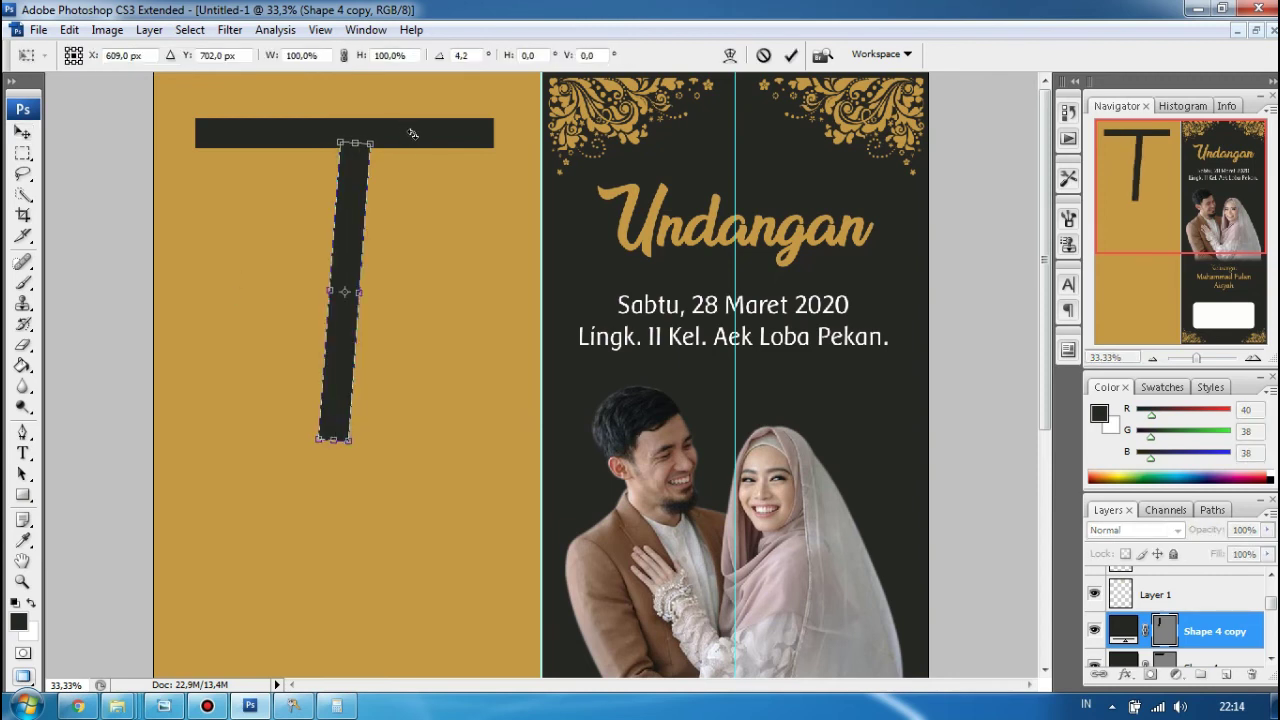
key(ctrl+z)
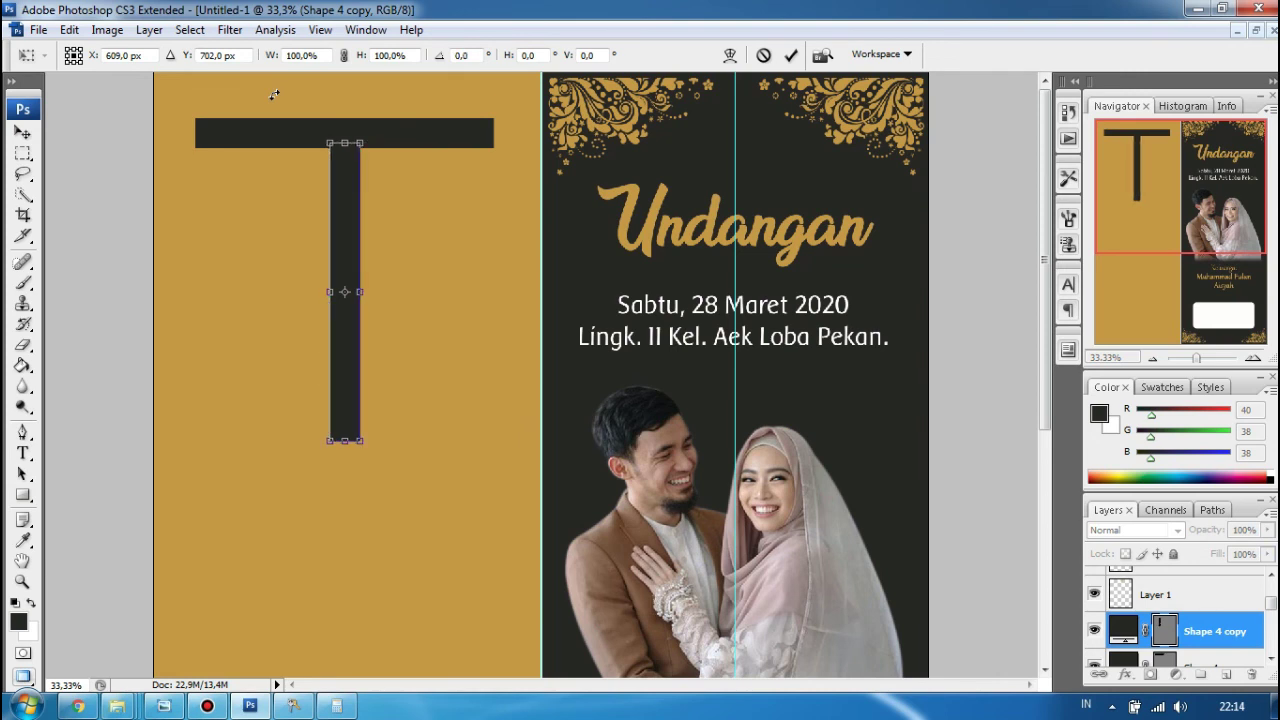
key(Return)
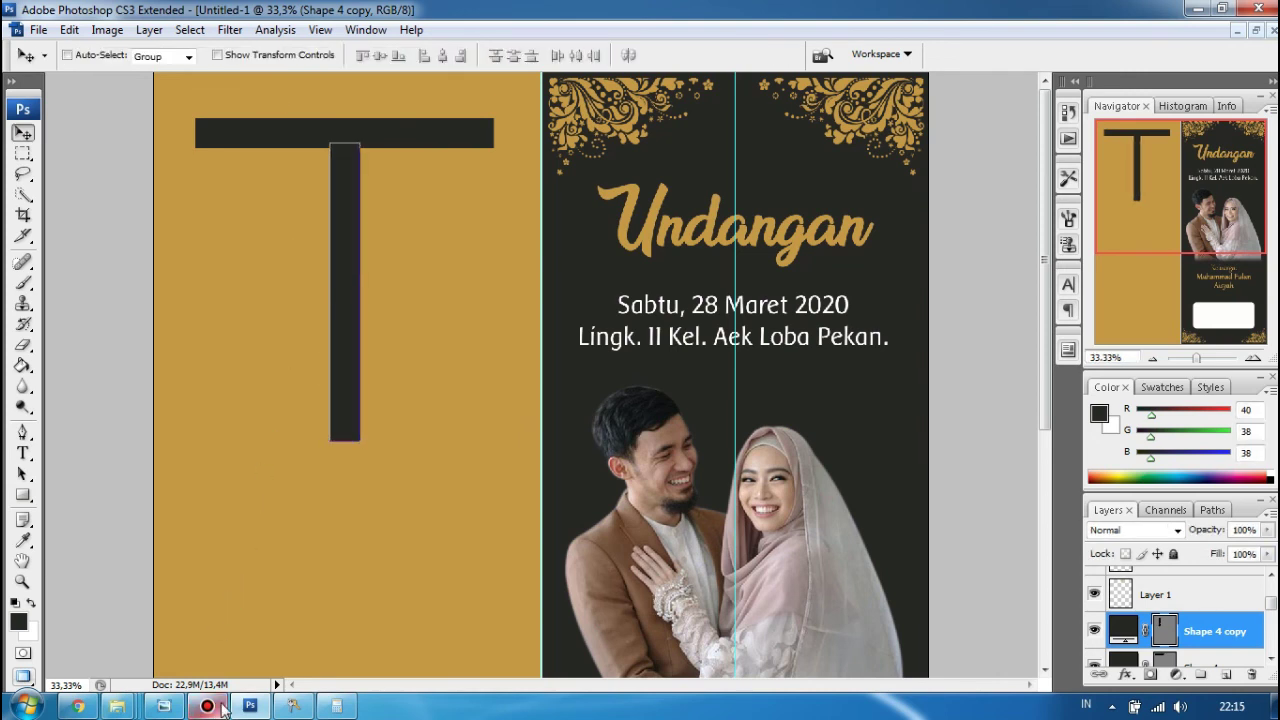
Check the location map in the reference invitation, and replace the current custom shapes with the All set
click(163, 706)
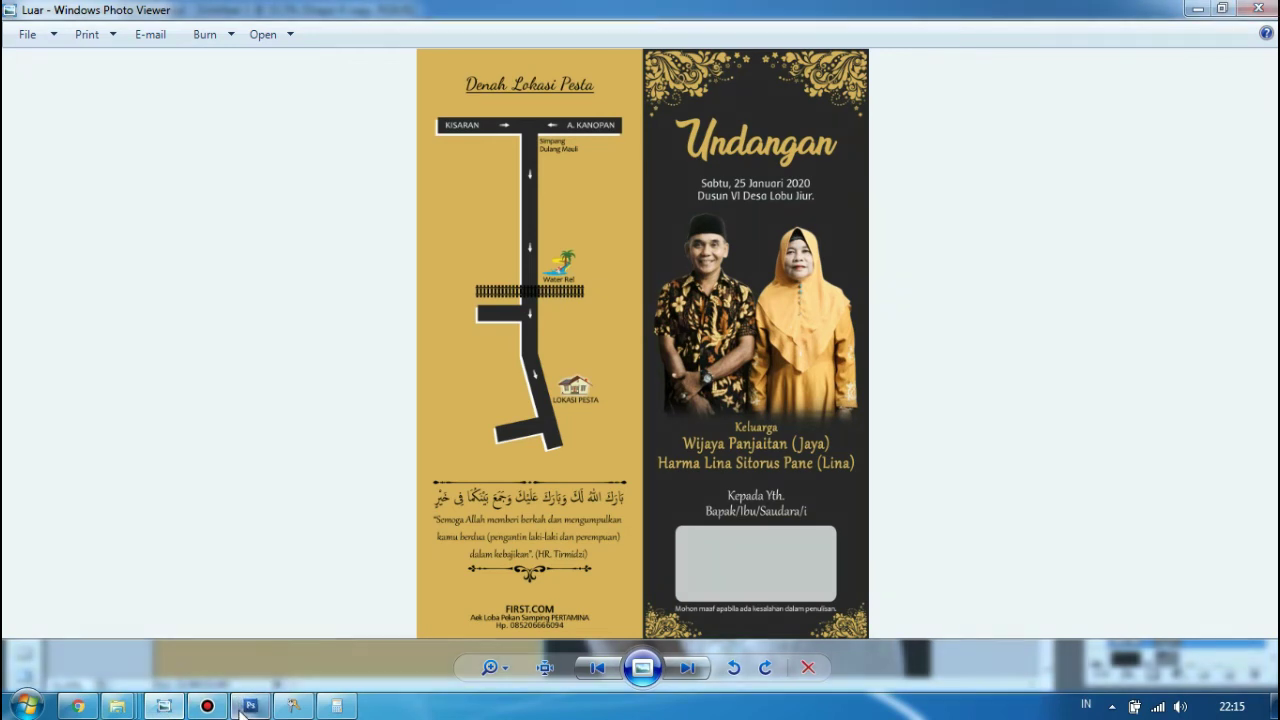
click(250, 706)
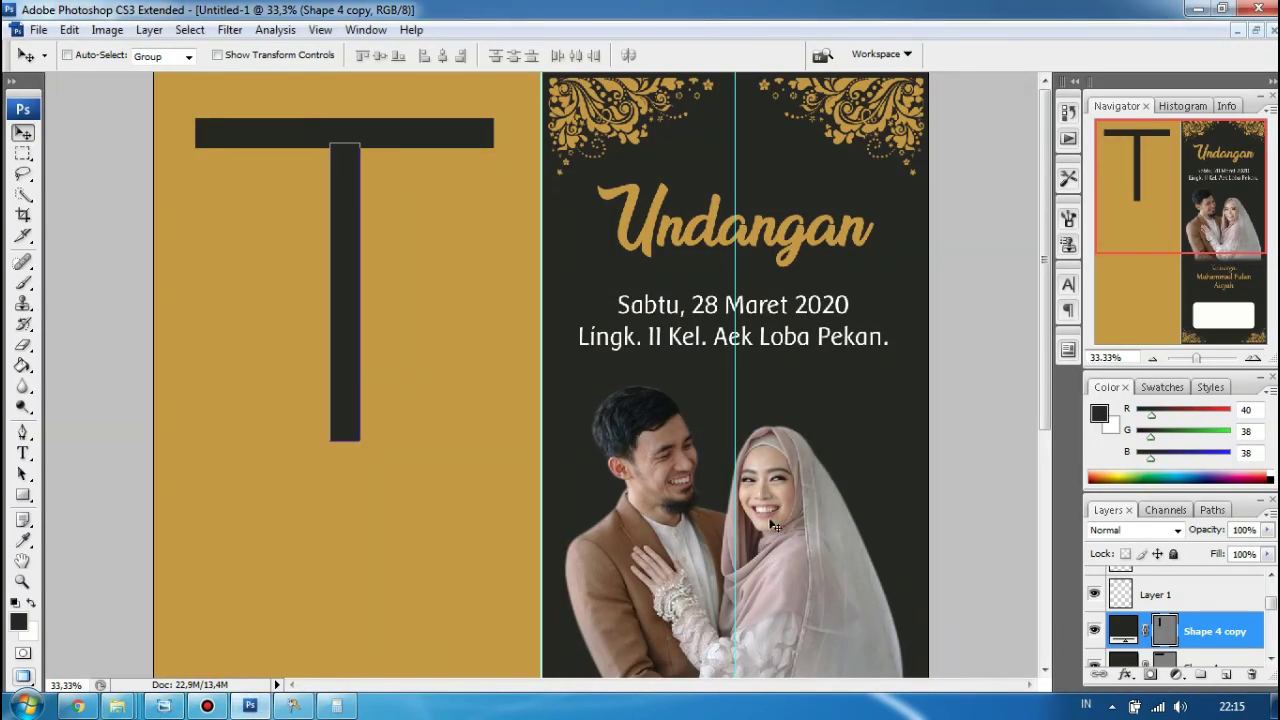
click(180, 706)
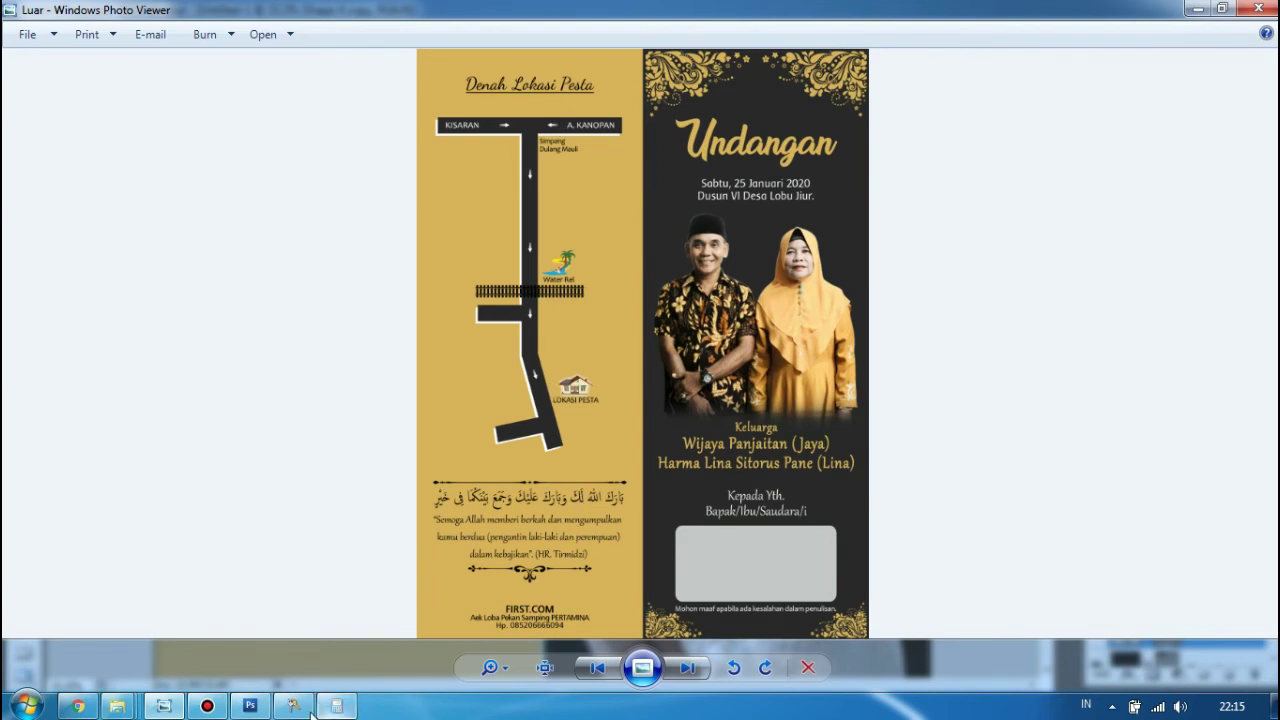
click(164, 706)
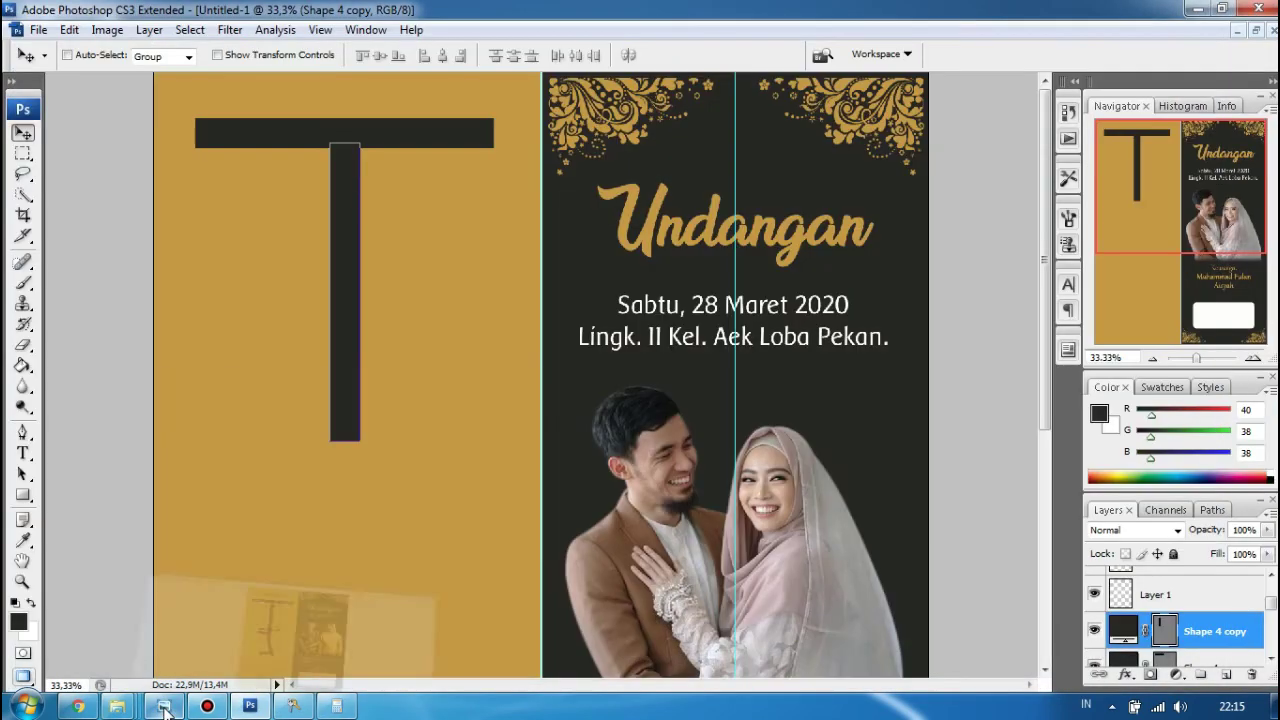
click(24, 494)
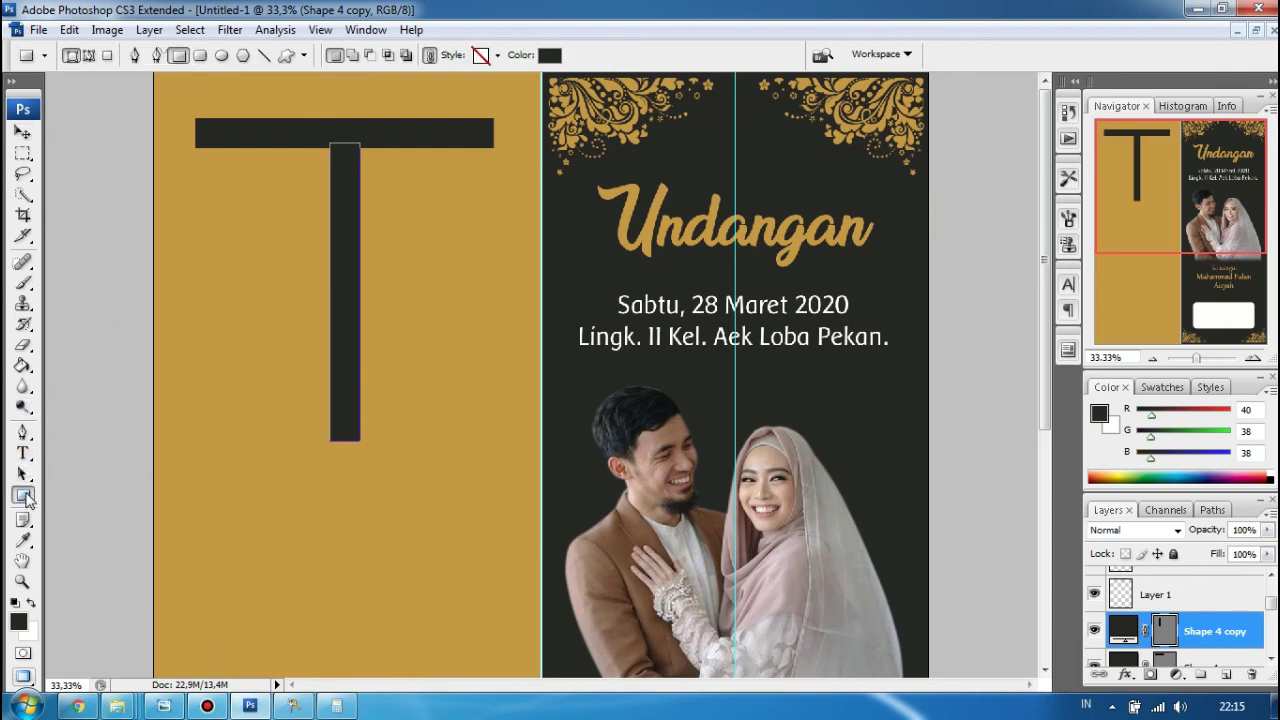
click(285, 58)
click(380, 62)
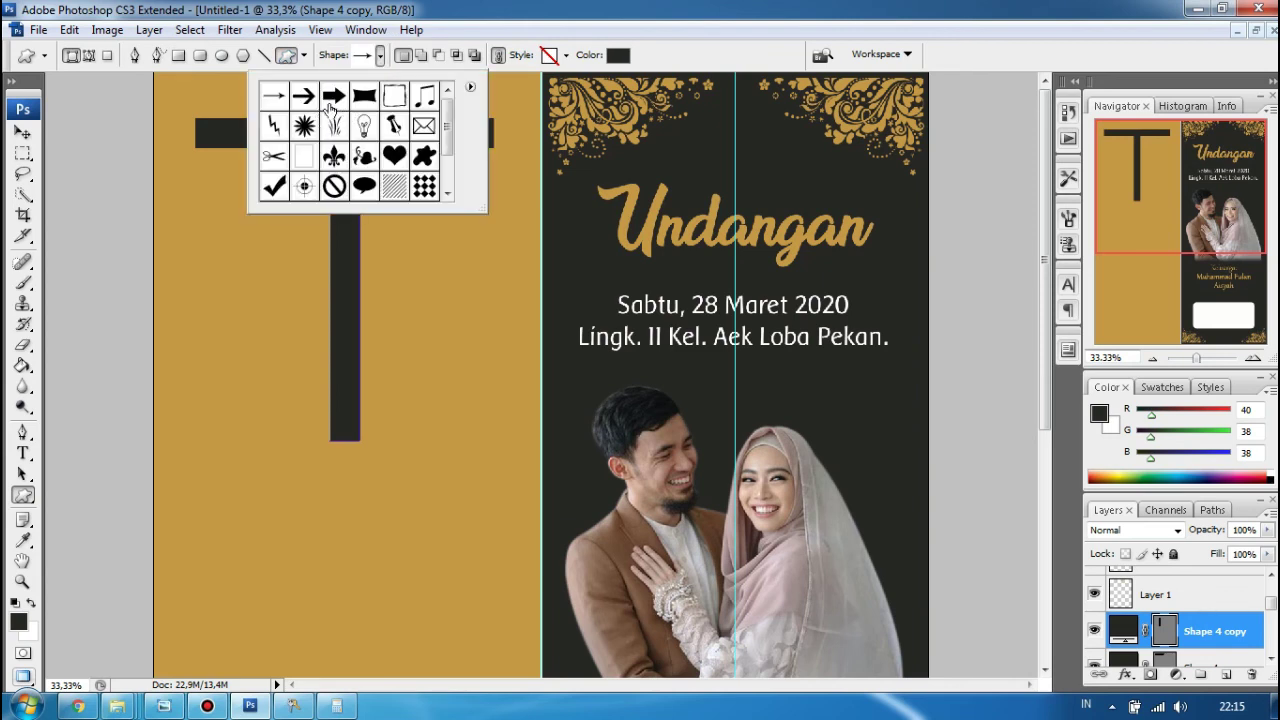
click(470, 88)
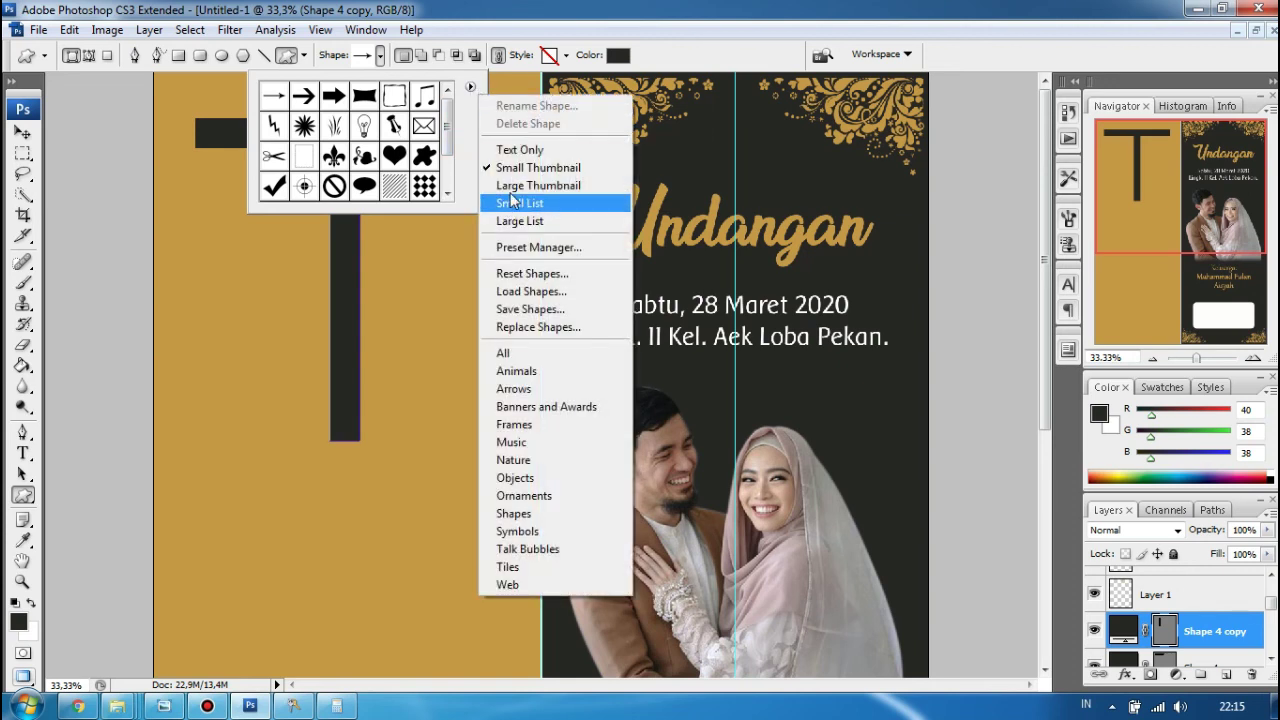
click(524, 356)
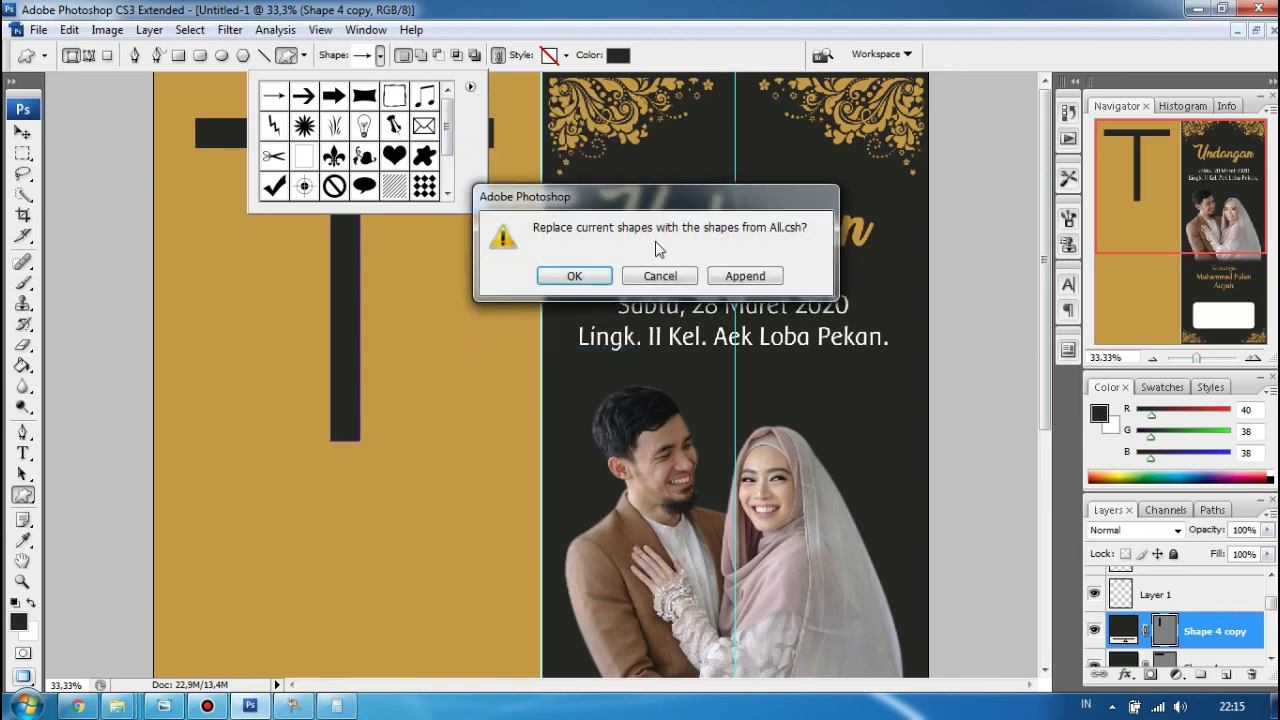
click(578, 274)
Draw a small solid arrow custom shape pointing right near the left end of the horizontal road bar
drag(448, 106, 452, 118)
click(273, 137)
drag(207, 137, 246, 146)
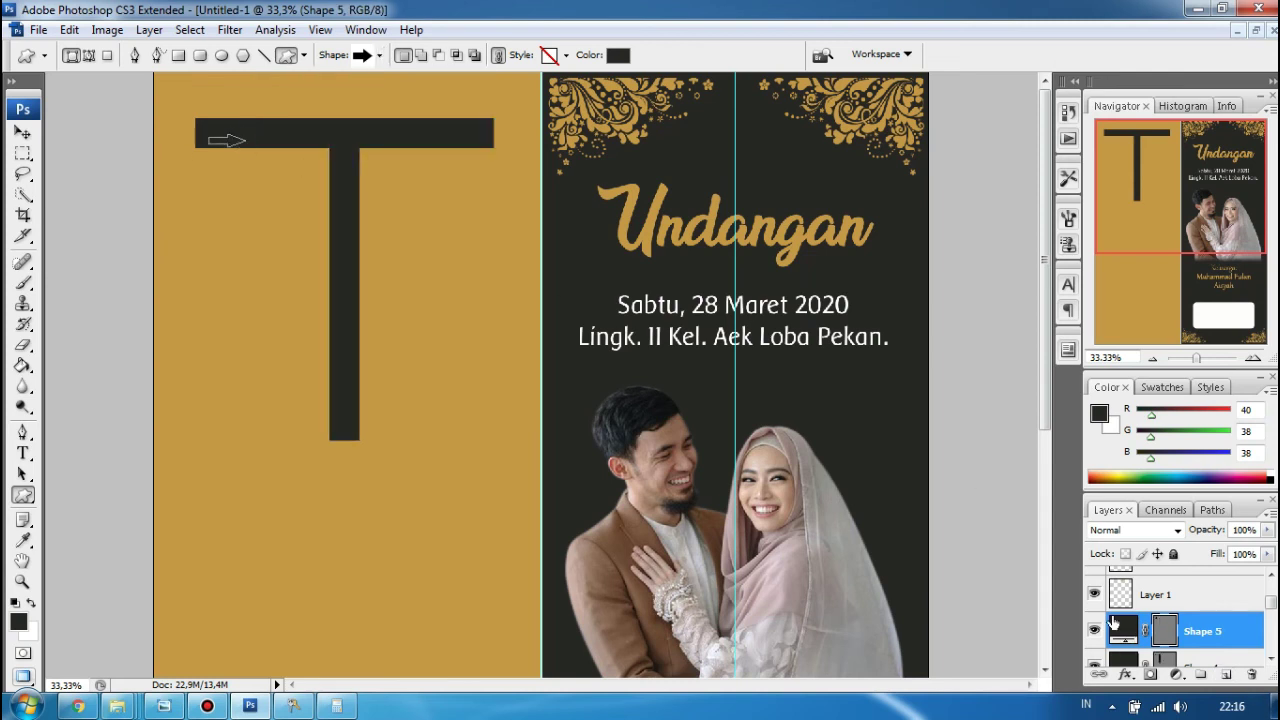
Recolour the arrow white and move it to the vertical middle of the horizontal bar's left arm
double_click(1123, 628)
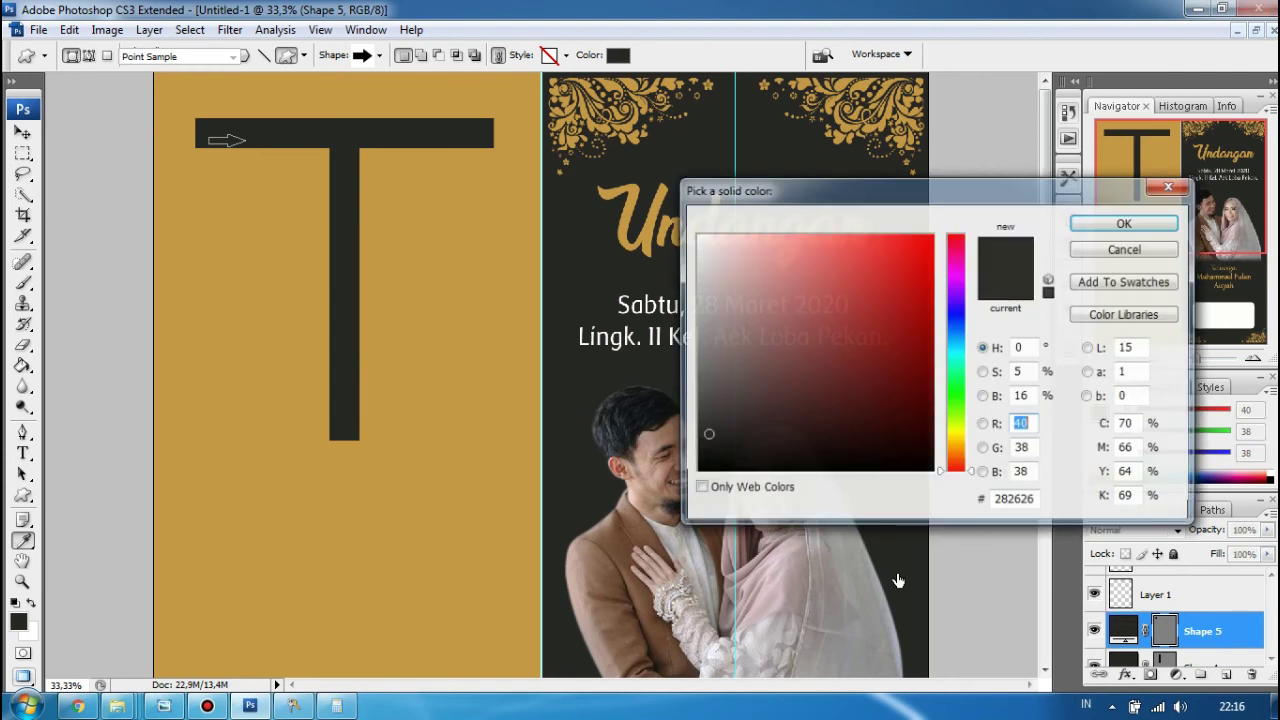
click(696, 239)
click(1126, 222)
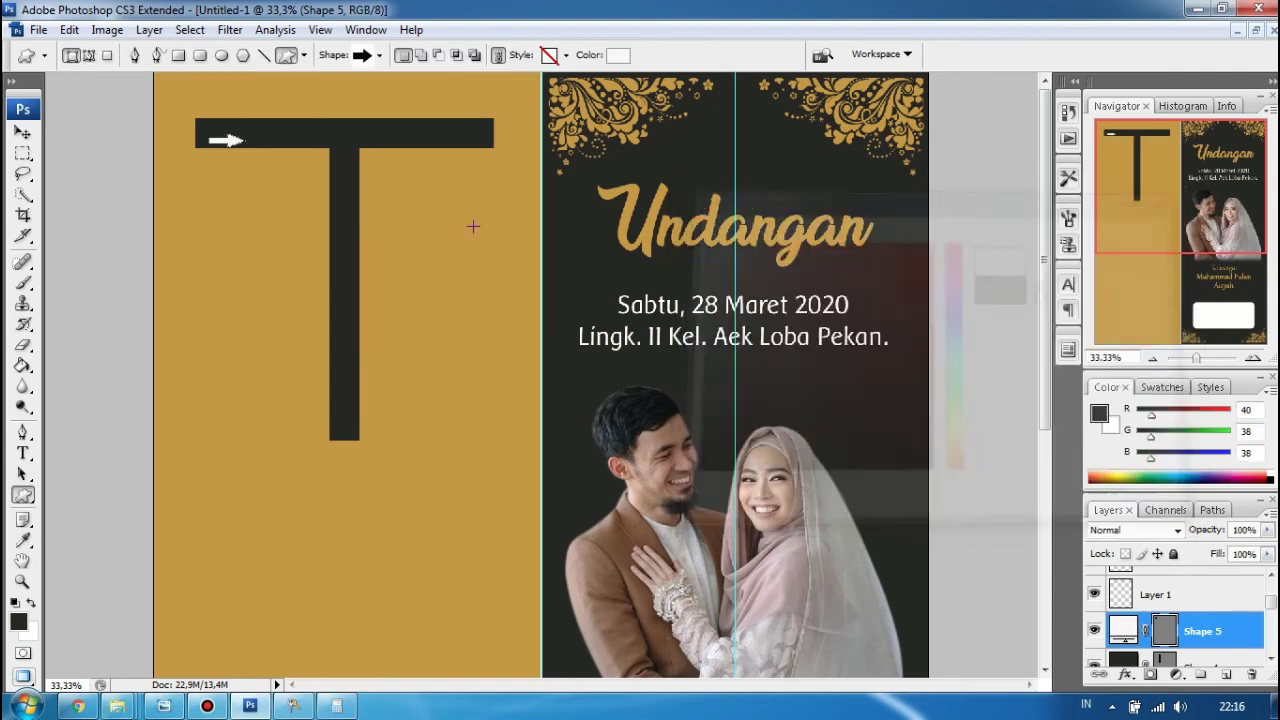
click(28, 134)
drag(225, 140, 237, 133)
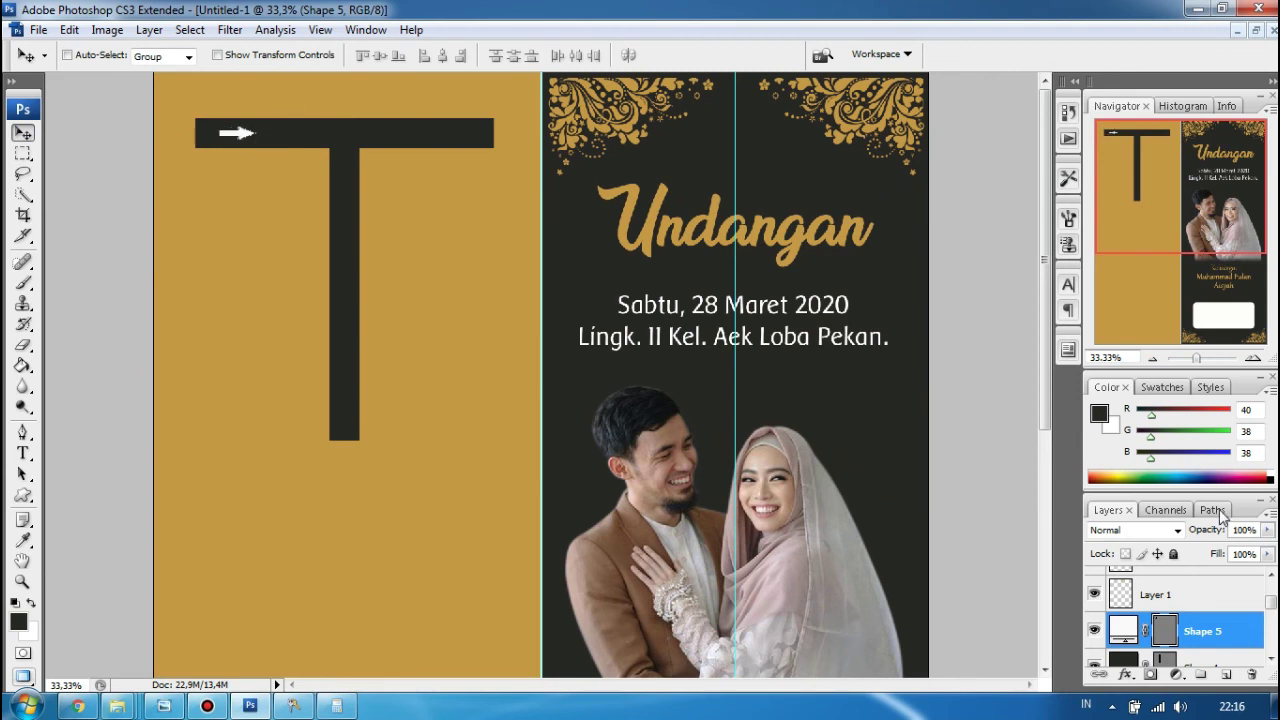
Duplicate the white arrow's layer, keeping the suggested name, and move the copy onto the horizontal bar's right arm
right_click(1200, 620)
click(1145, 250)
click(808, 200)
key(shift+Right)
key(shift+Right)
key(shift+Right)
key(shift+Right)
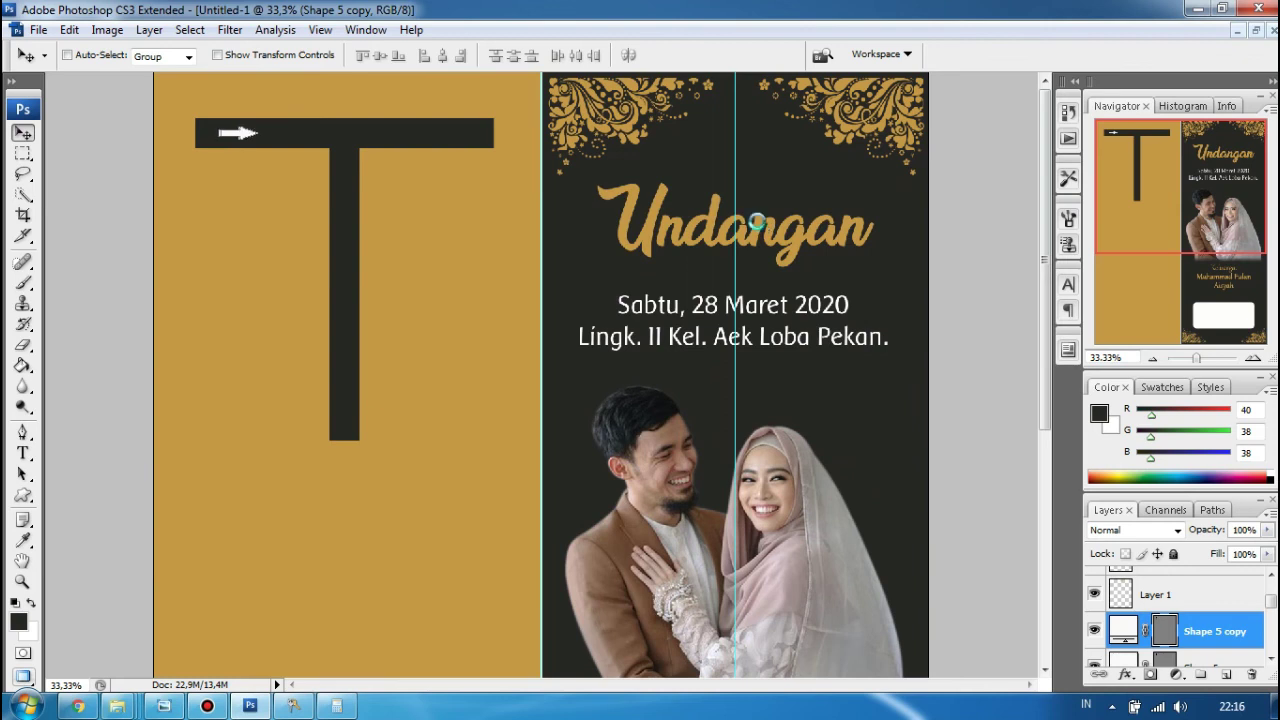
drag(256, 137, 424, 140)
Flip the copied arrow horizontally so it points left, towards the junction, level with the first arrow
key(ctrl+t)
right_click(426, 140)
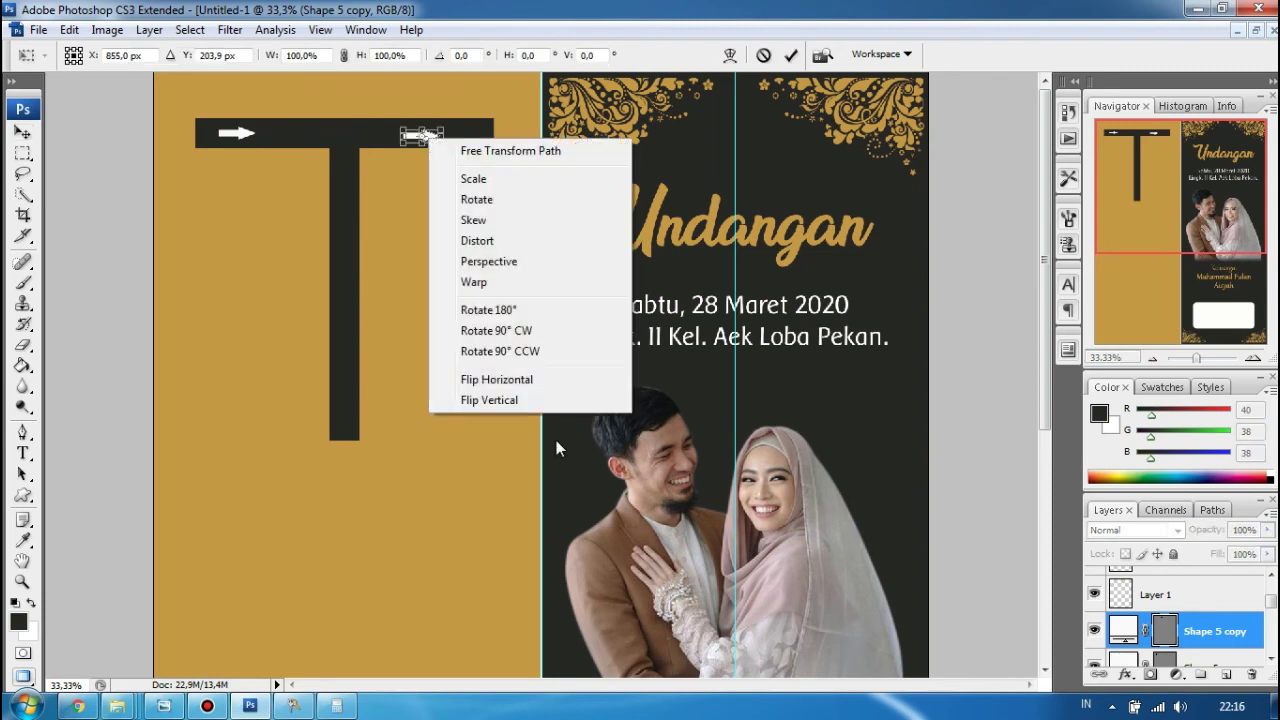
click(515, 380)
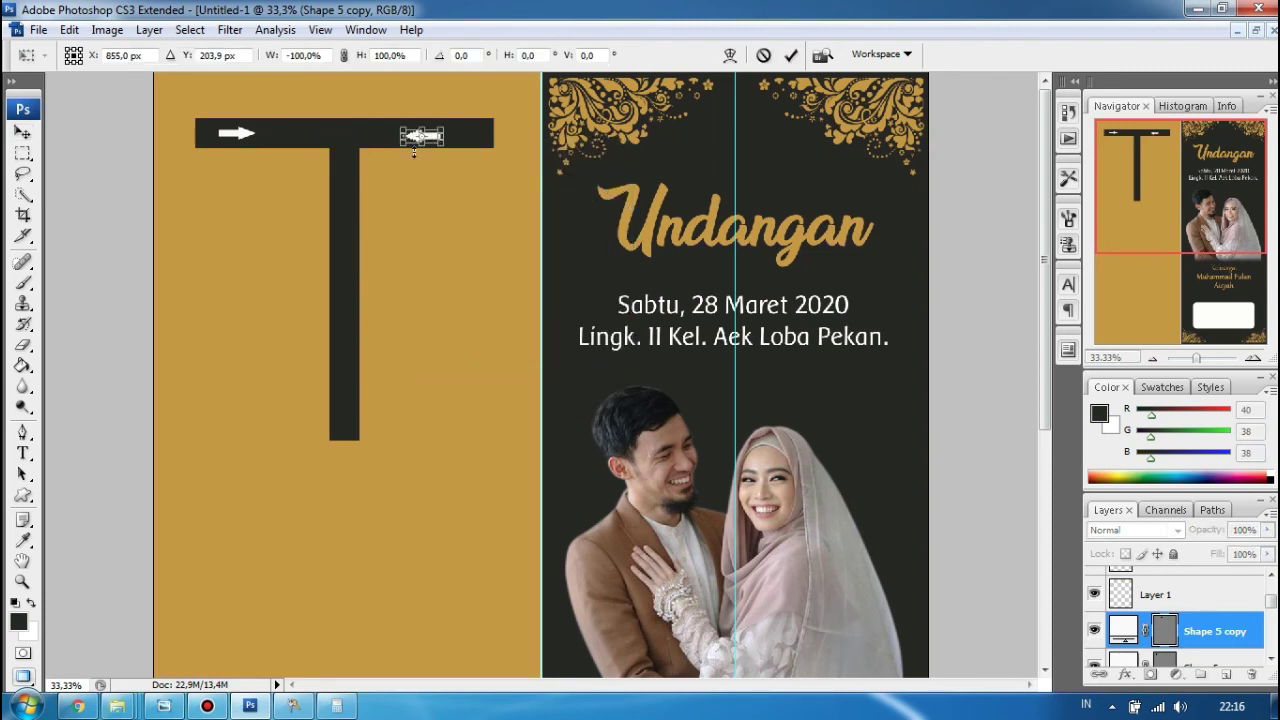
key(Return)
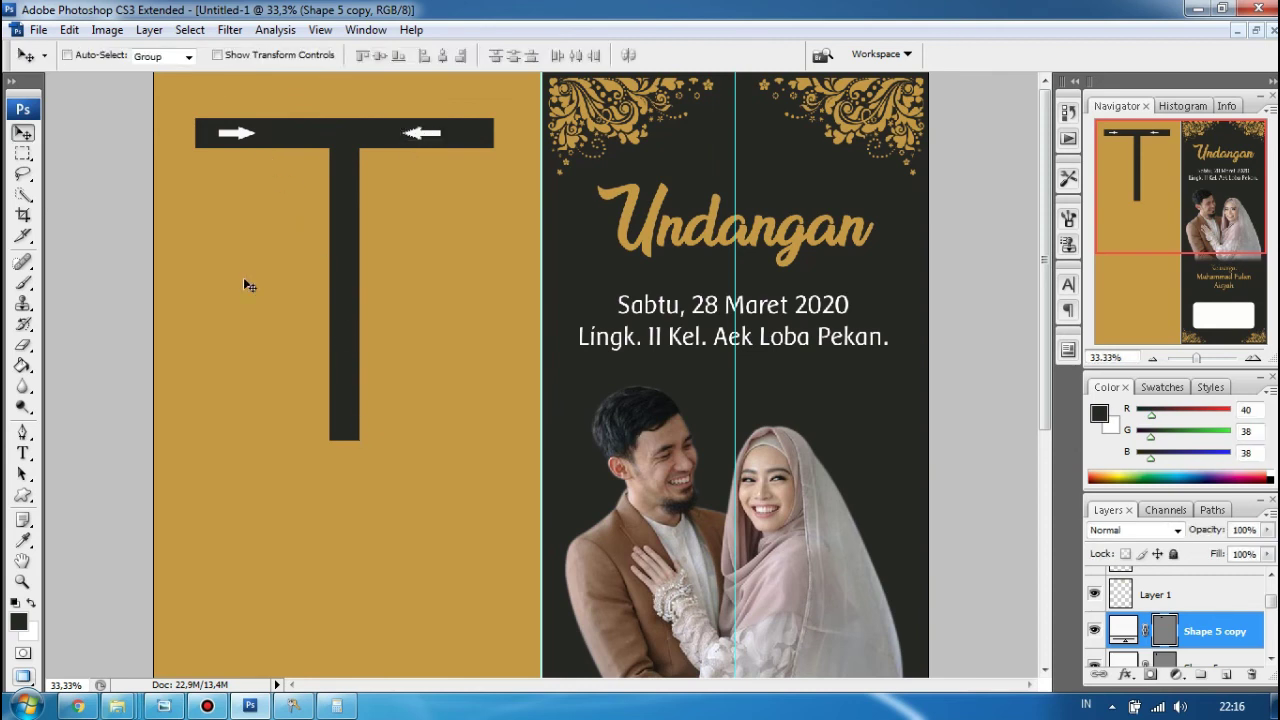
Add the text label "Simpang" beside the junction, just under the horizontal bar's right arm
click(23, 453)
click(371, 163)
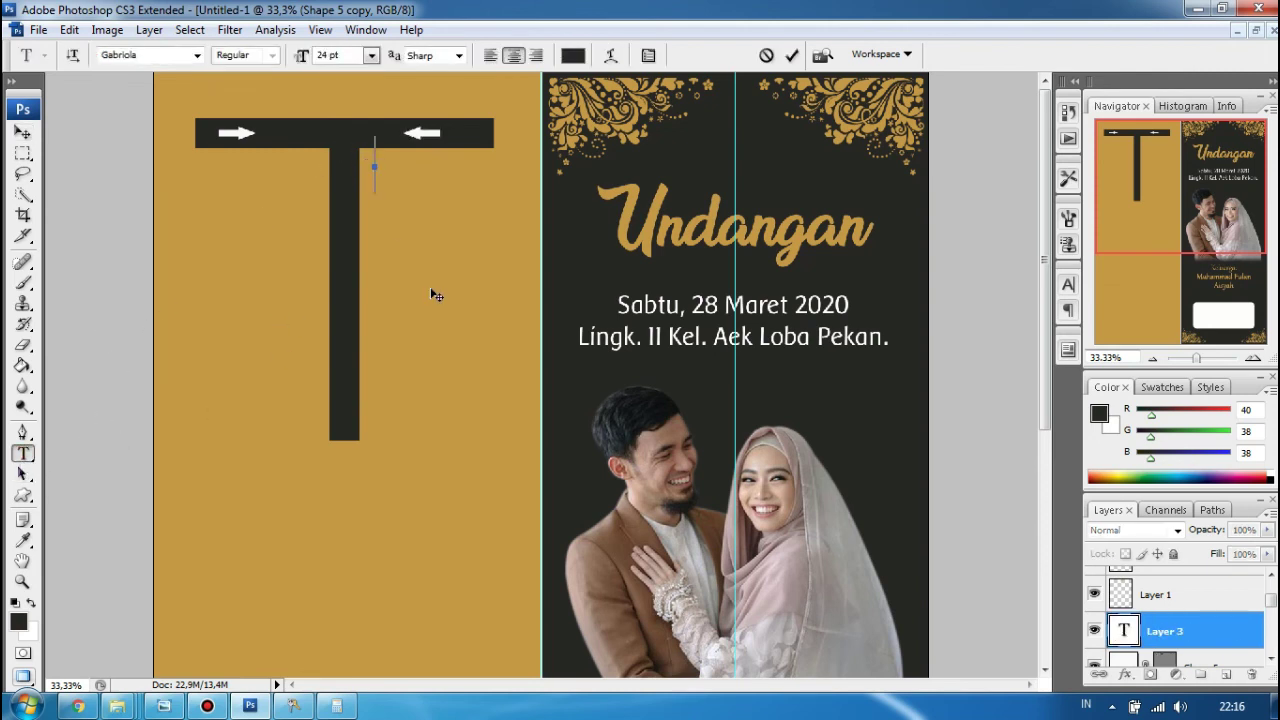
text(Simpang)
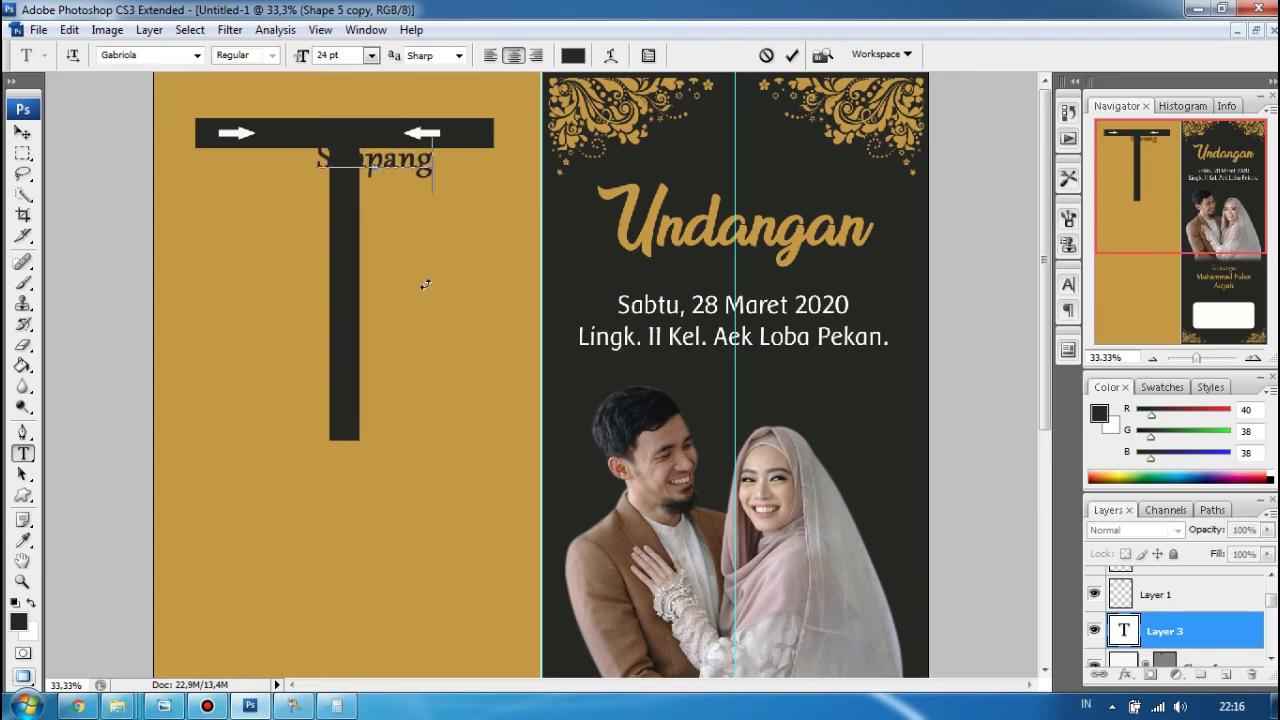
Change the "Simpang" label to a plain sans-serif font, scale it down and place it just right of the vertical bar below the junction
key(ctrl+a)
click(148, 56)
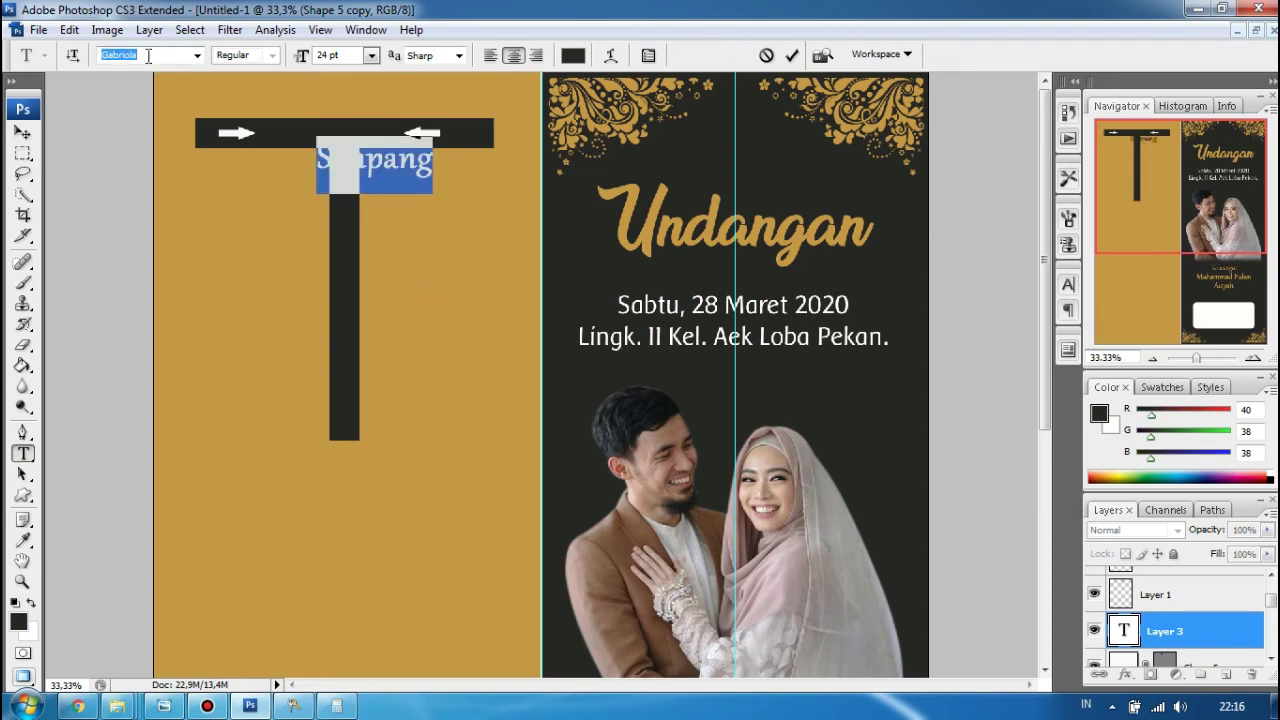
key(Home)
text(Ca)
click(22, 132)
drag(396, 190, 433, 172)
key(ctrl+t)
key(Return)
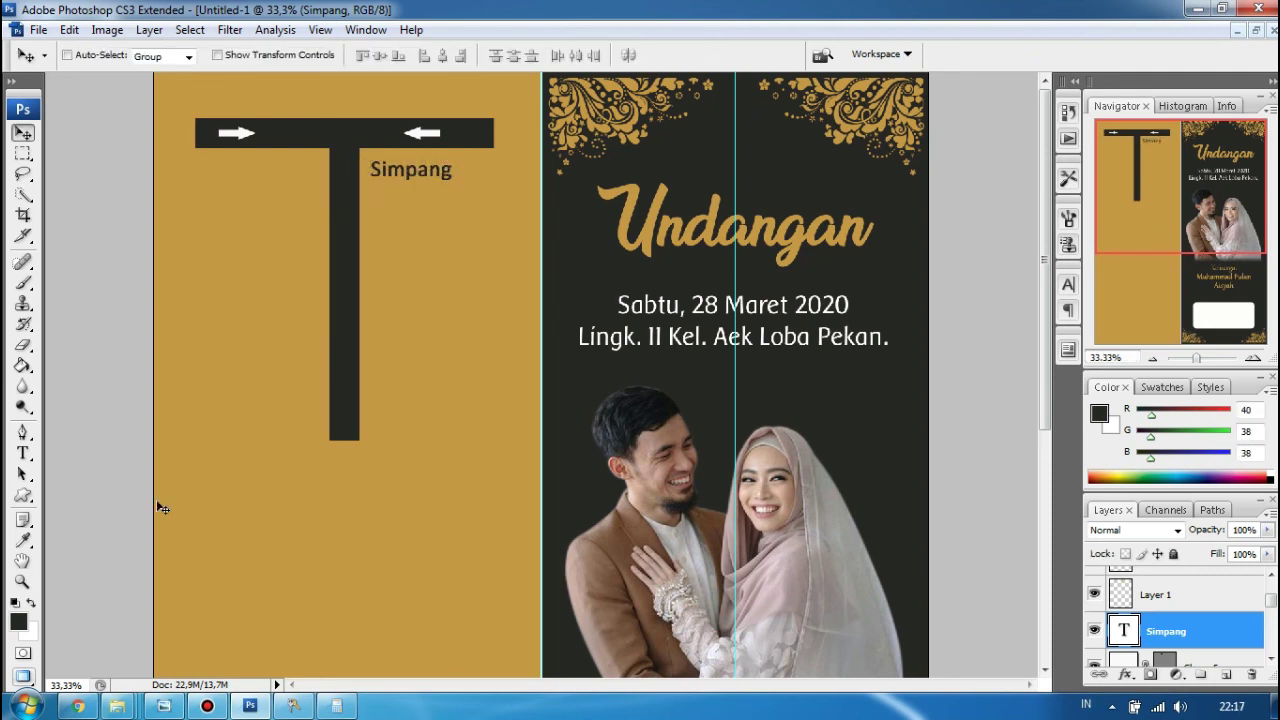
Examine the road layout and white road edges in the finished reference invitation image, and return to Photoshop
click(164, 706)
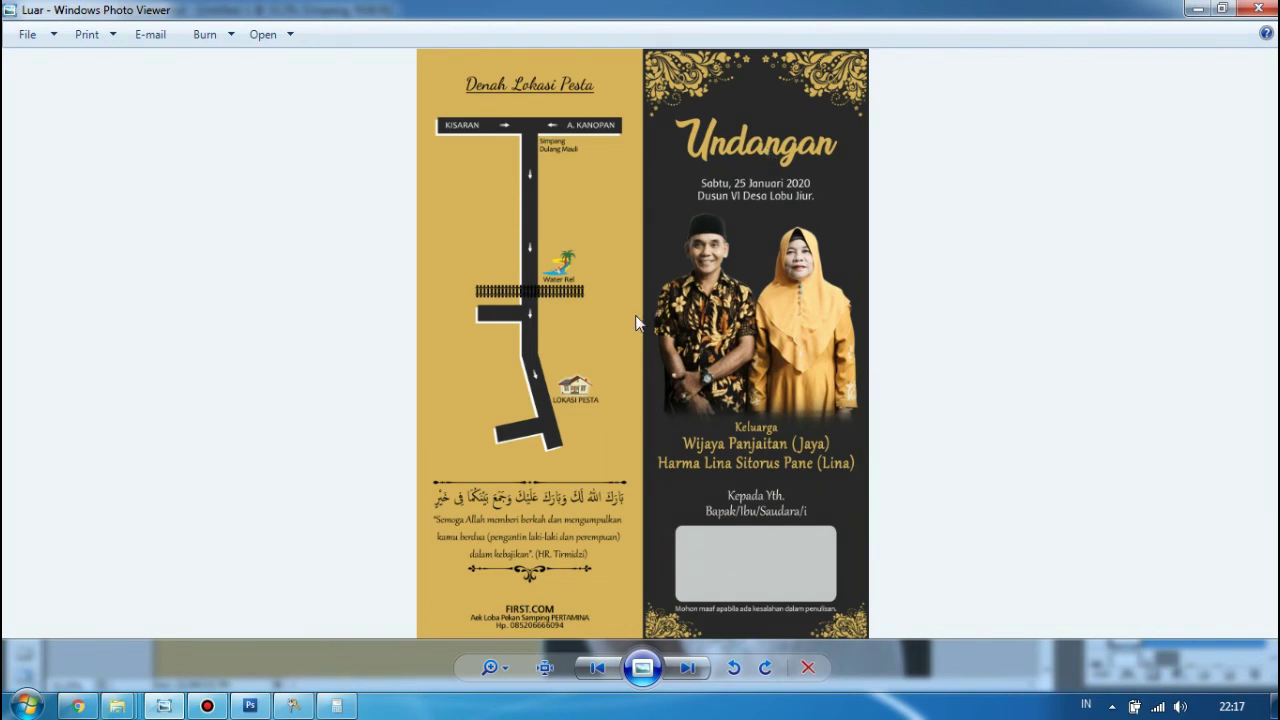
click(253, 708)
click(252, 708)
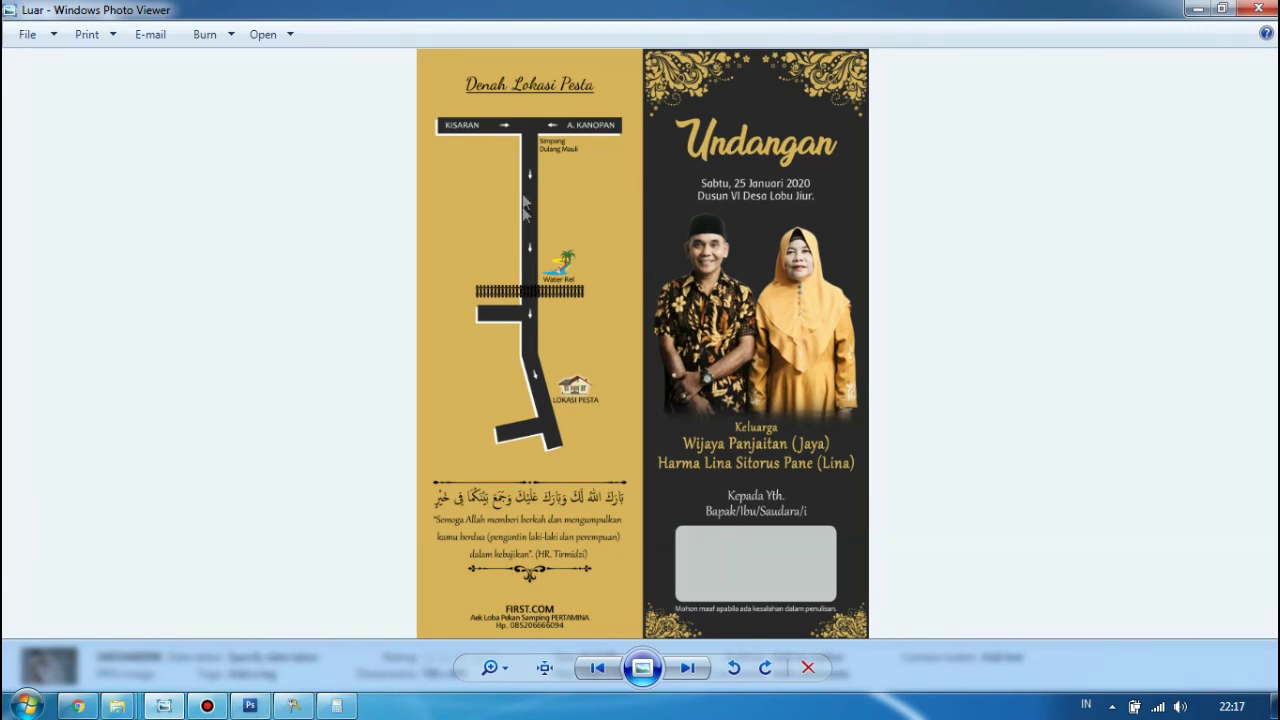
click(258, 706)
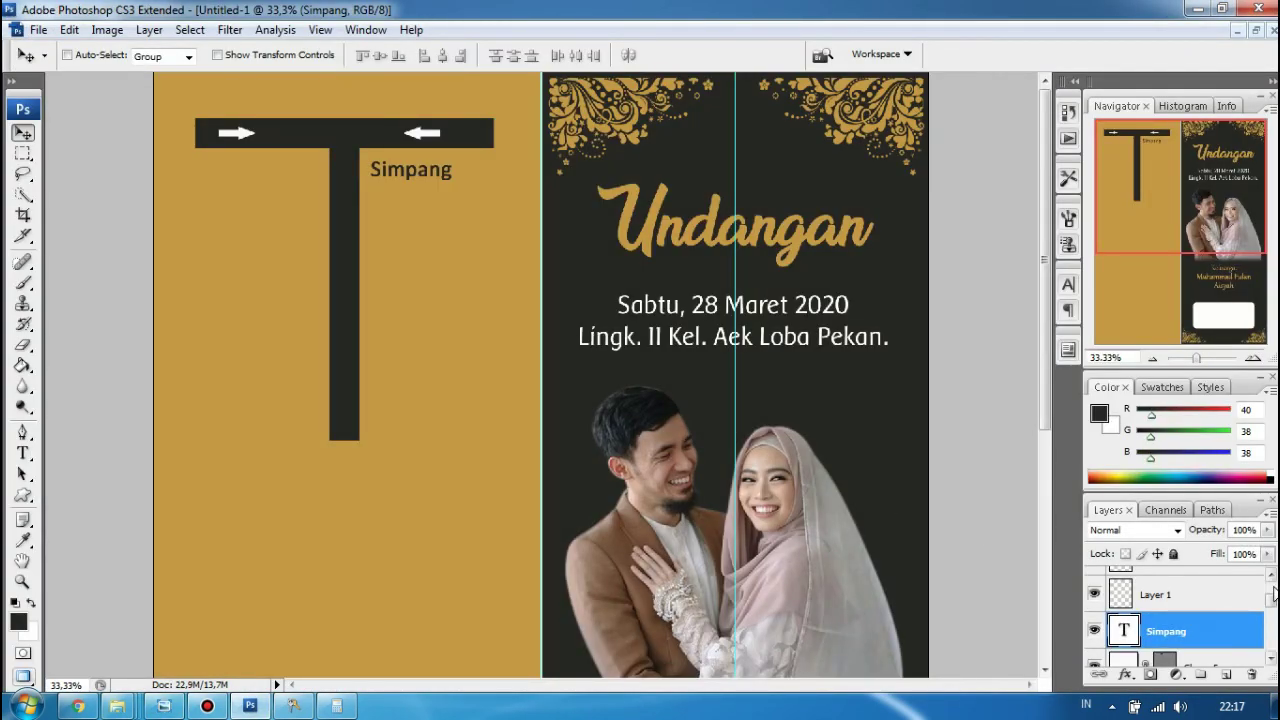
Duplicate the layers of the map's vertical and horizontal road bars together, keeping the current document as destination
scroll(1272, 607, down, 3)
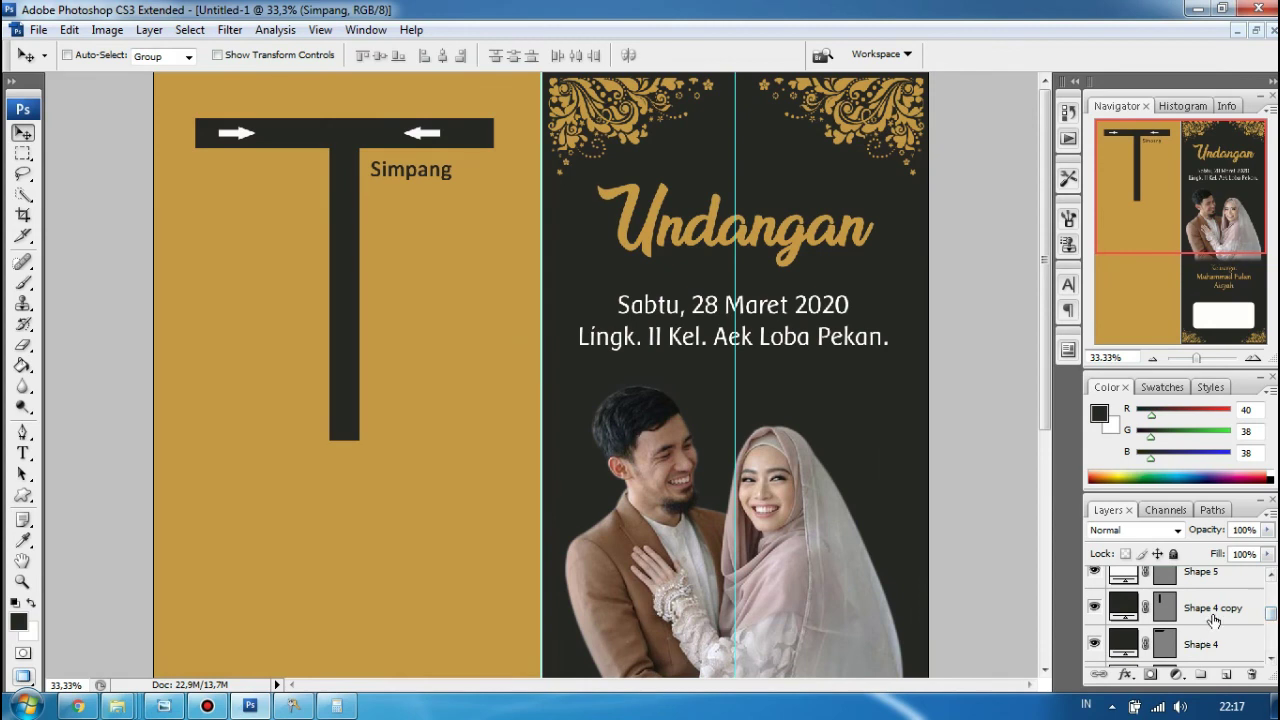
click(1212, 612)
shift+click(1216, 648)
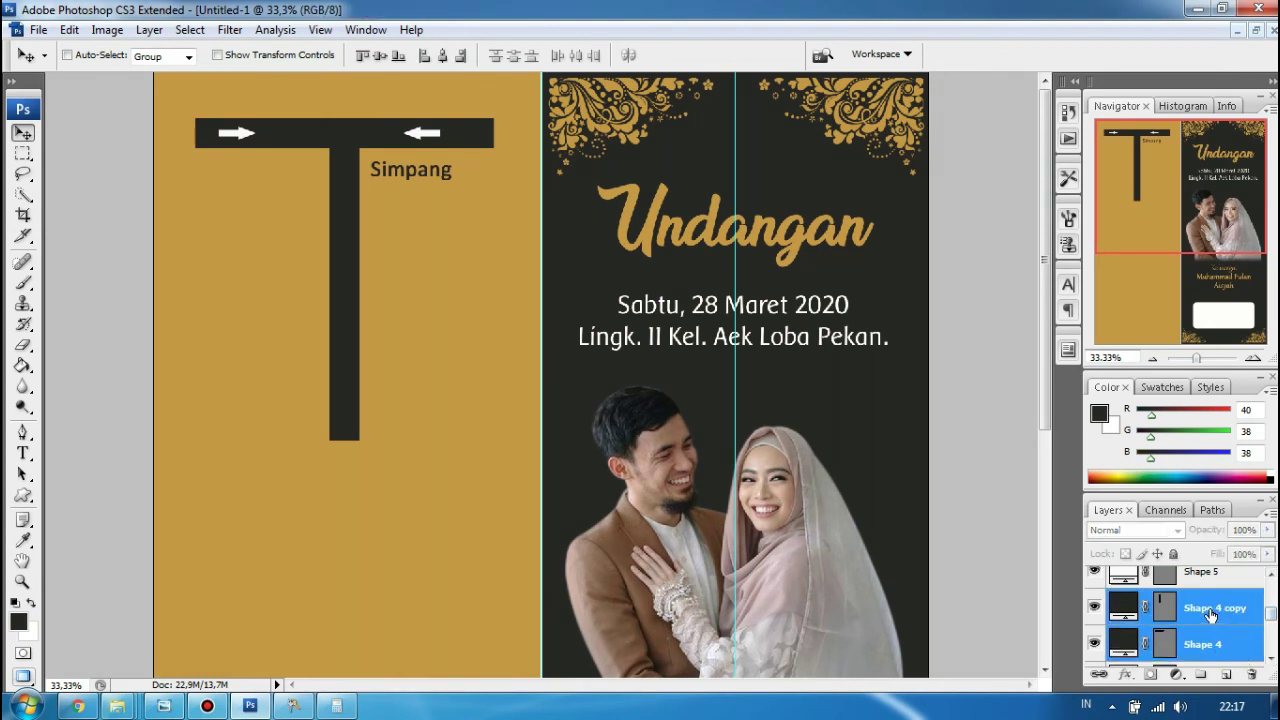
click(1216, 612)
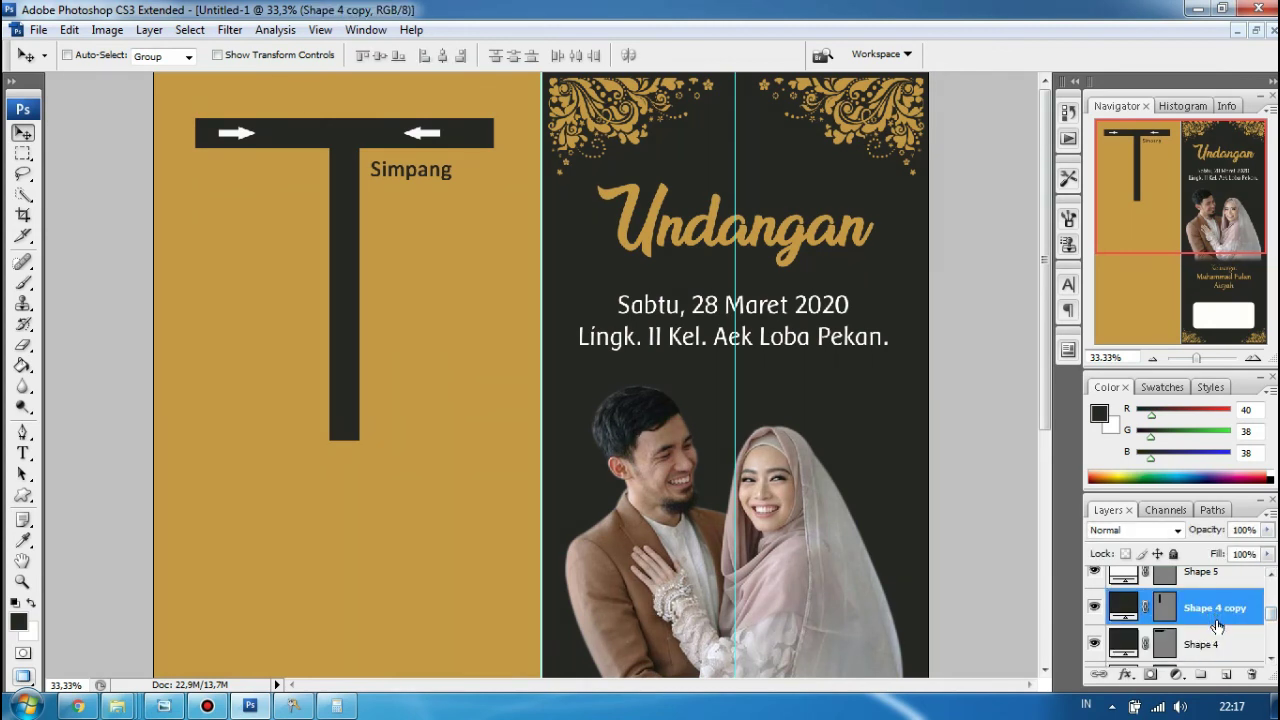
shift+click(1219, 646)
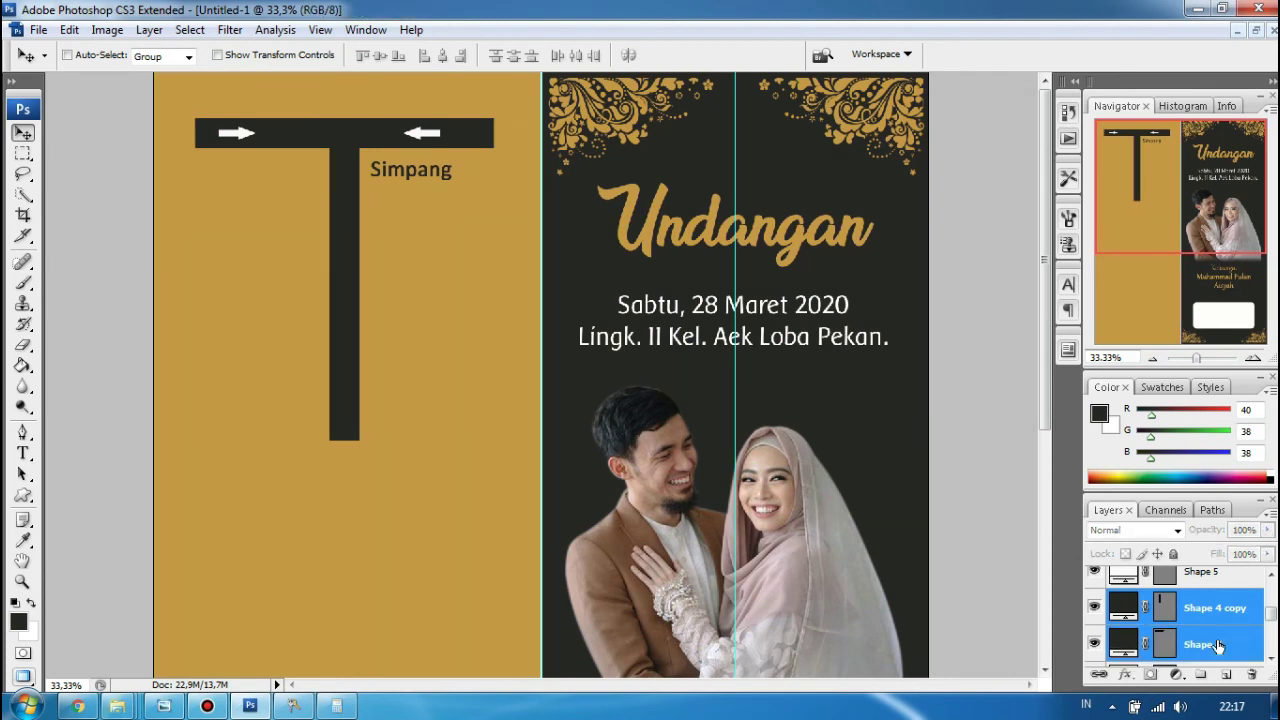
click(1271, 658)
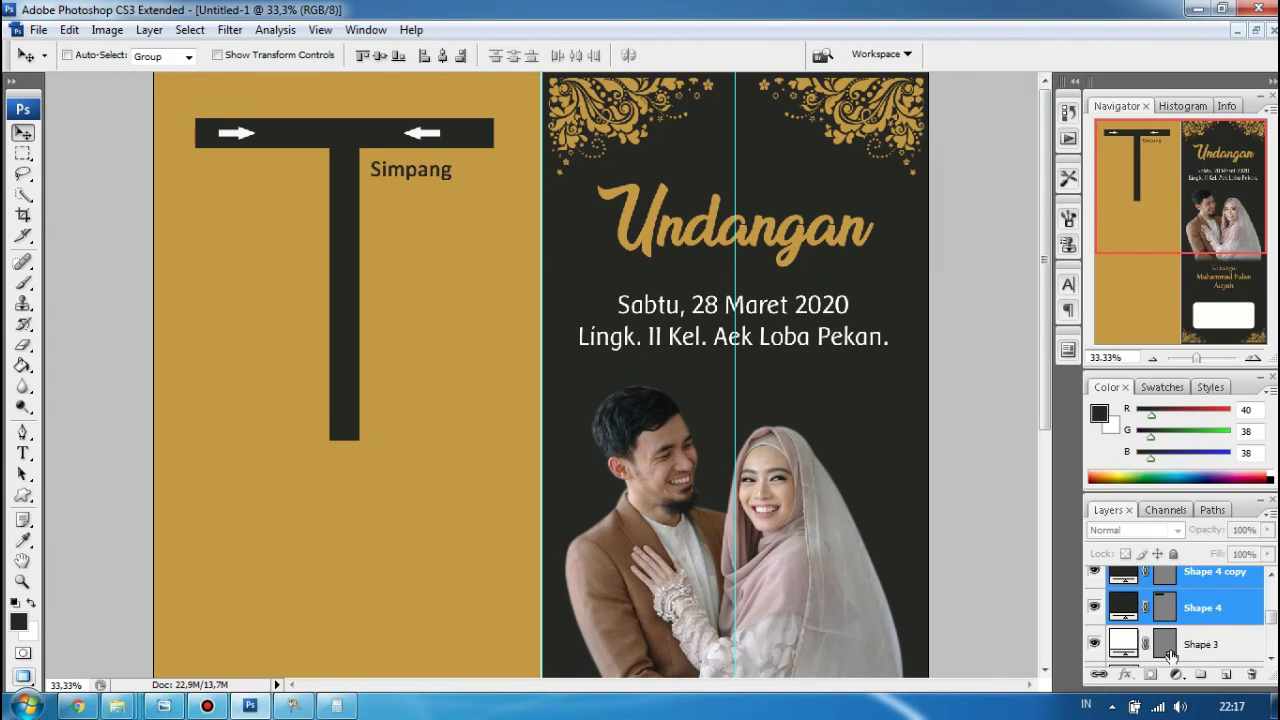
right_click(1200, 610)
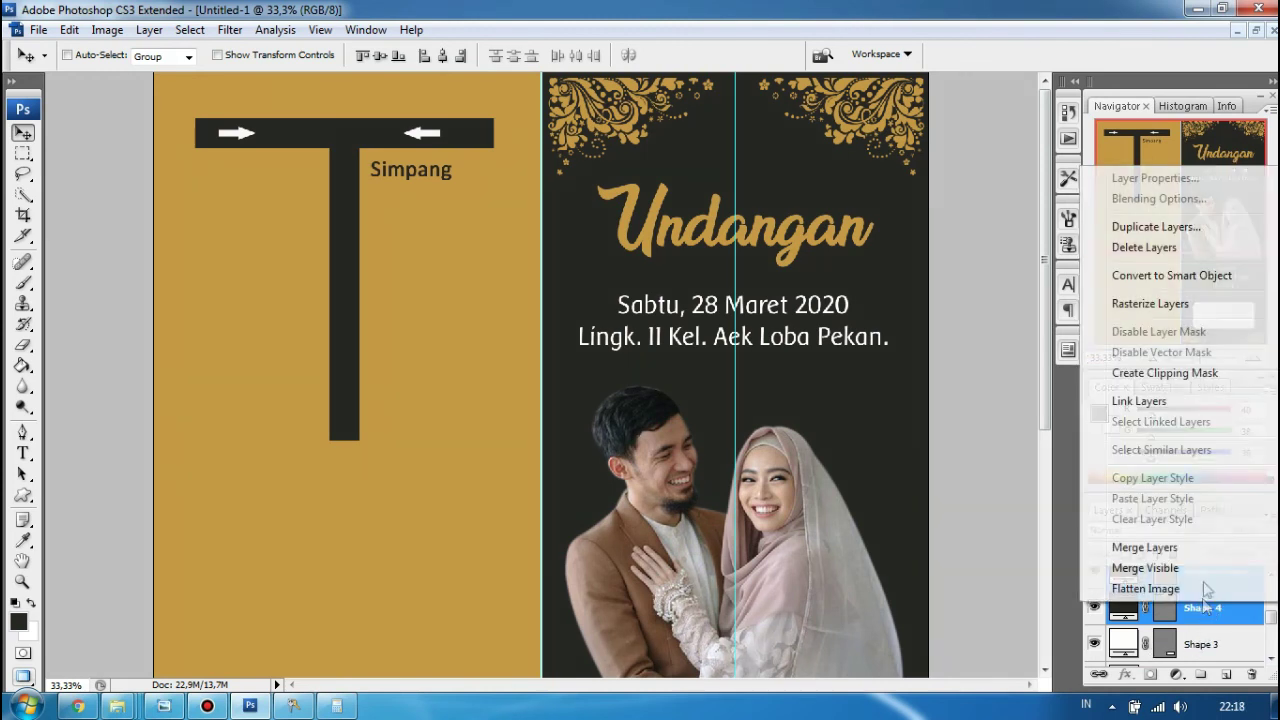
click(1140, 226)
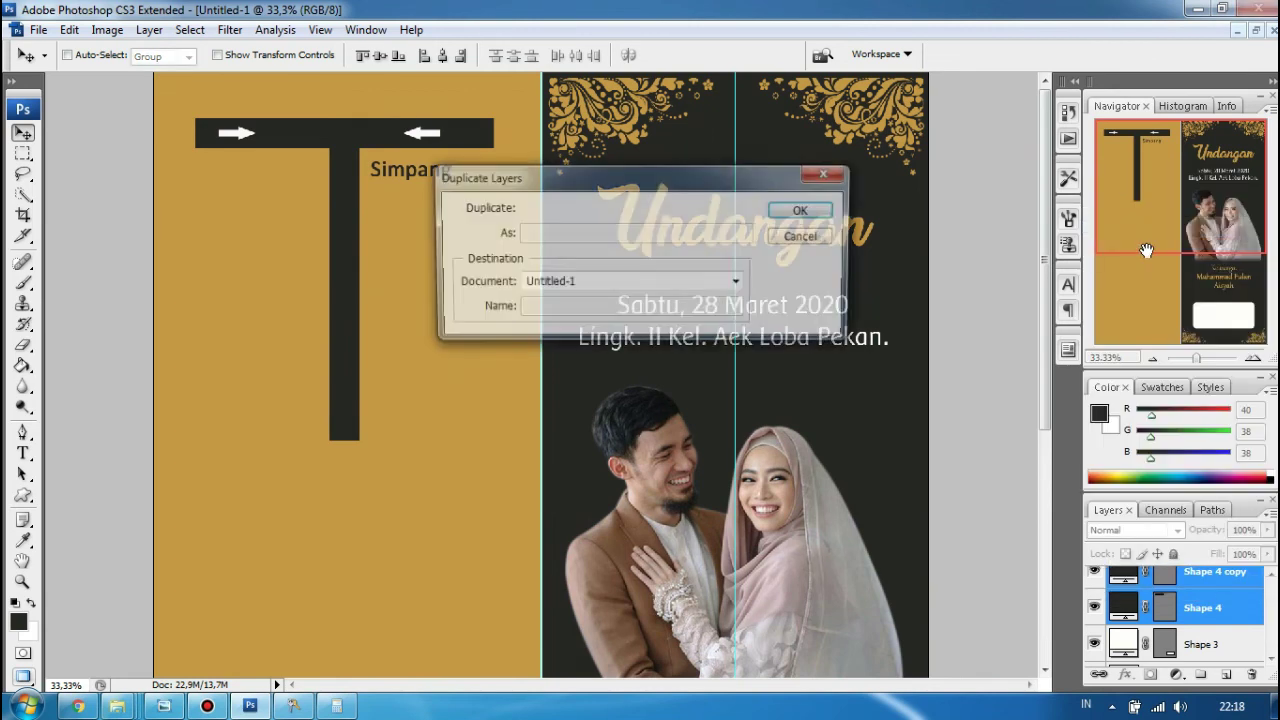
click(818, 220)
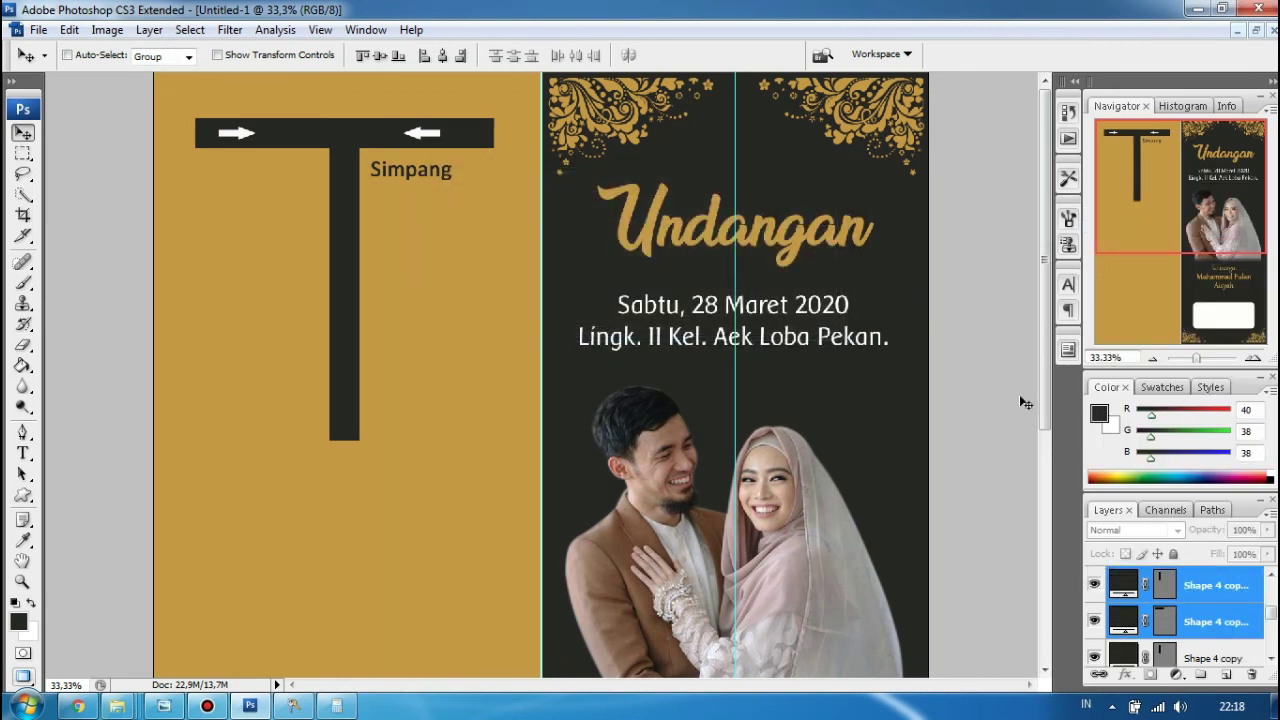
drag(1215, 620, 1271, 657)
Recolour the original vertical and horizontal road shapes beneath the duplicates to white
click(1213, 588)
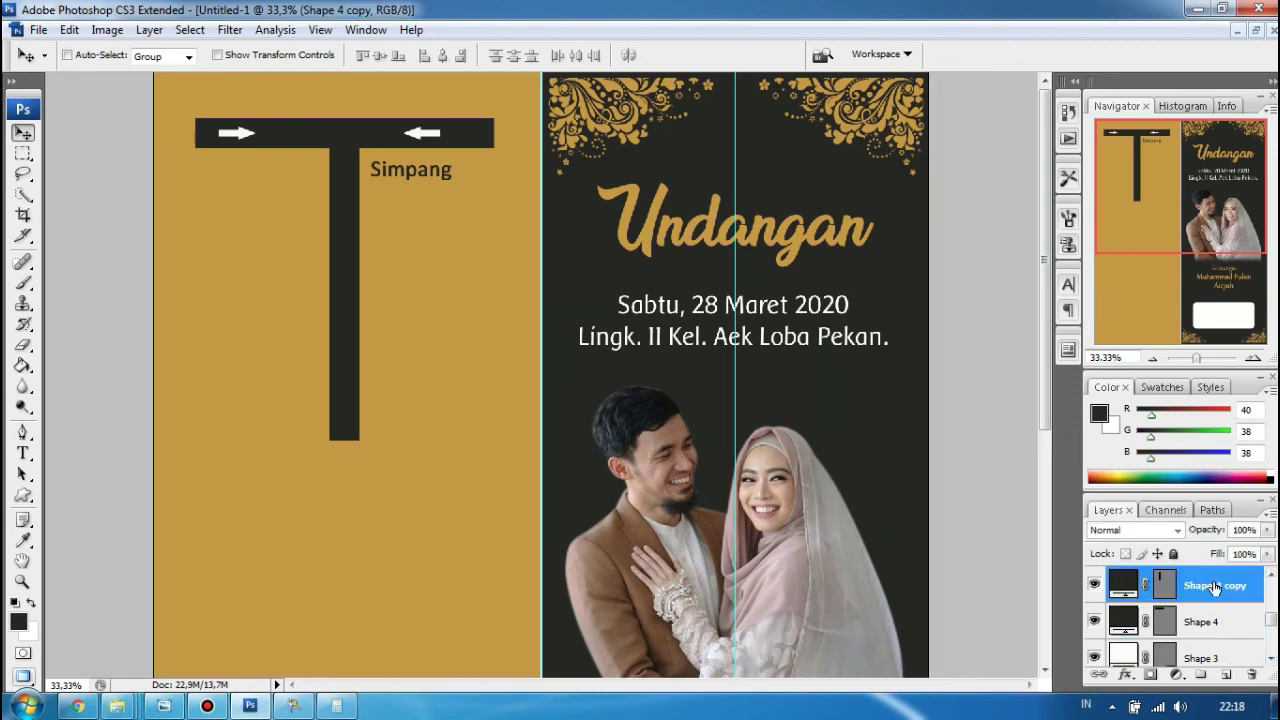
double_click(1130, 583)
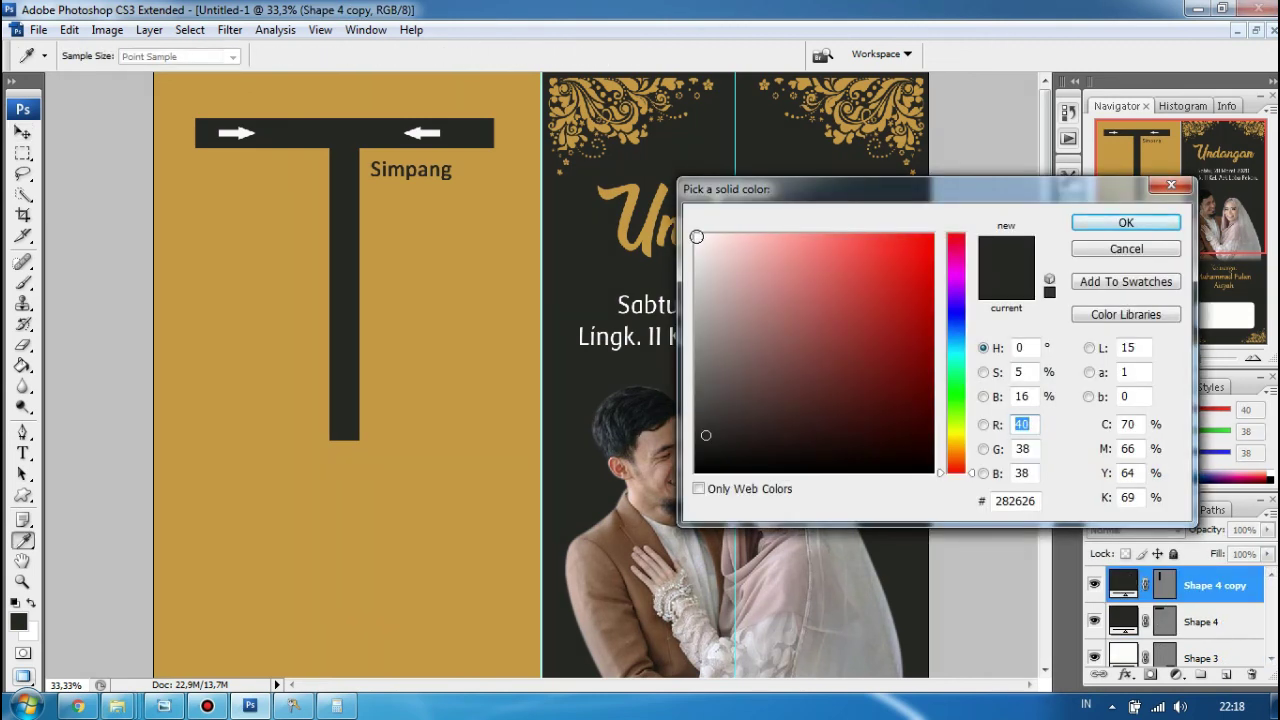
click(696, 236)
click(1006, 284)
click(696, 236)
click(1100, 223)
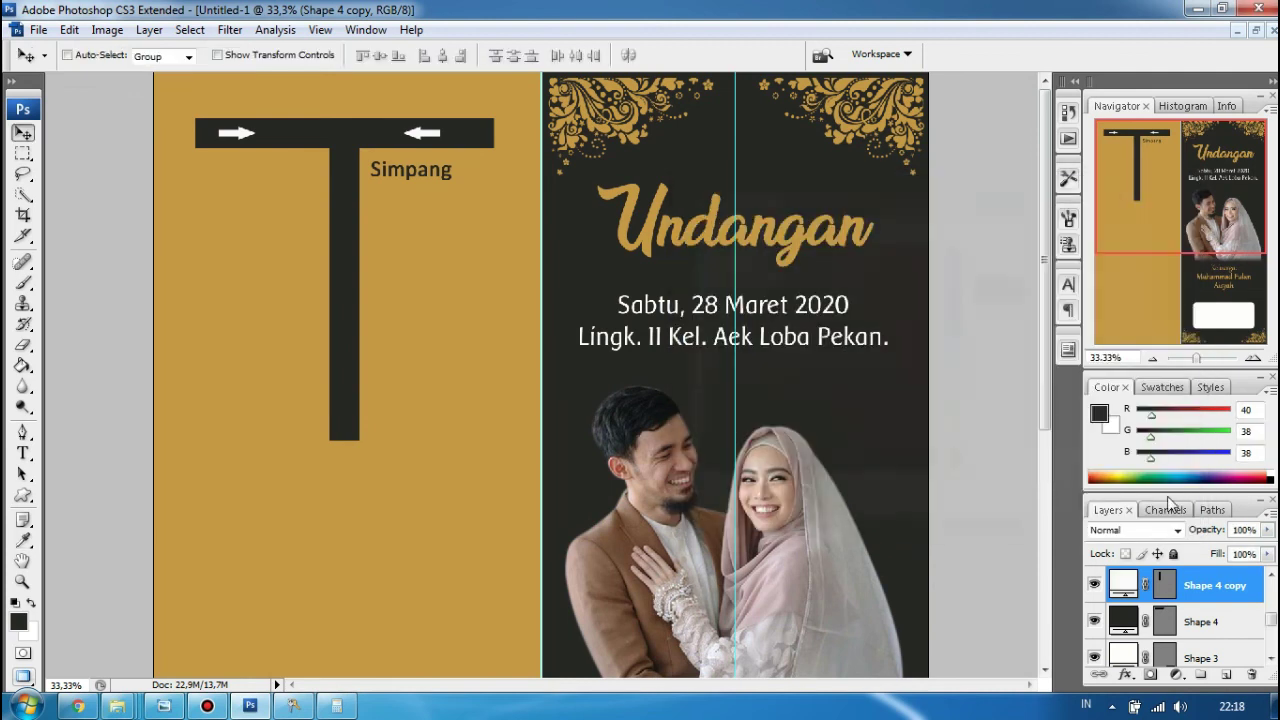
double_click(1122, 622)
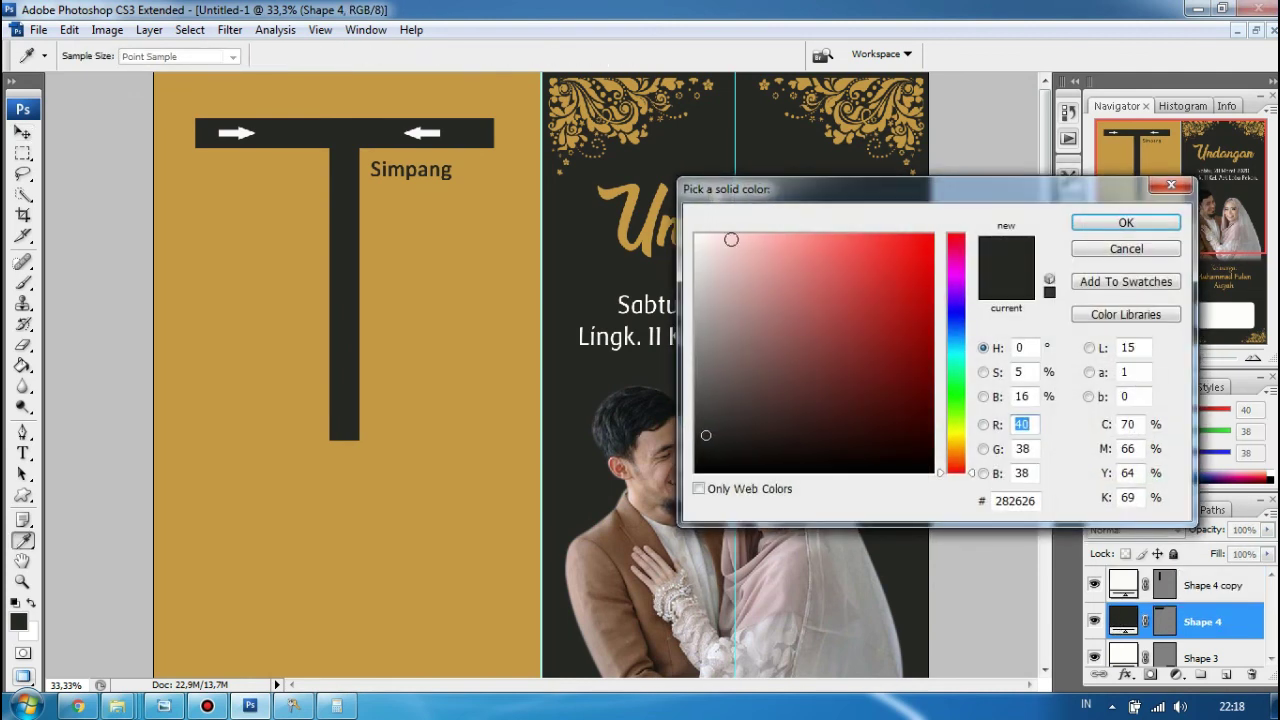
click(696, 236)
click(1126, 222)
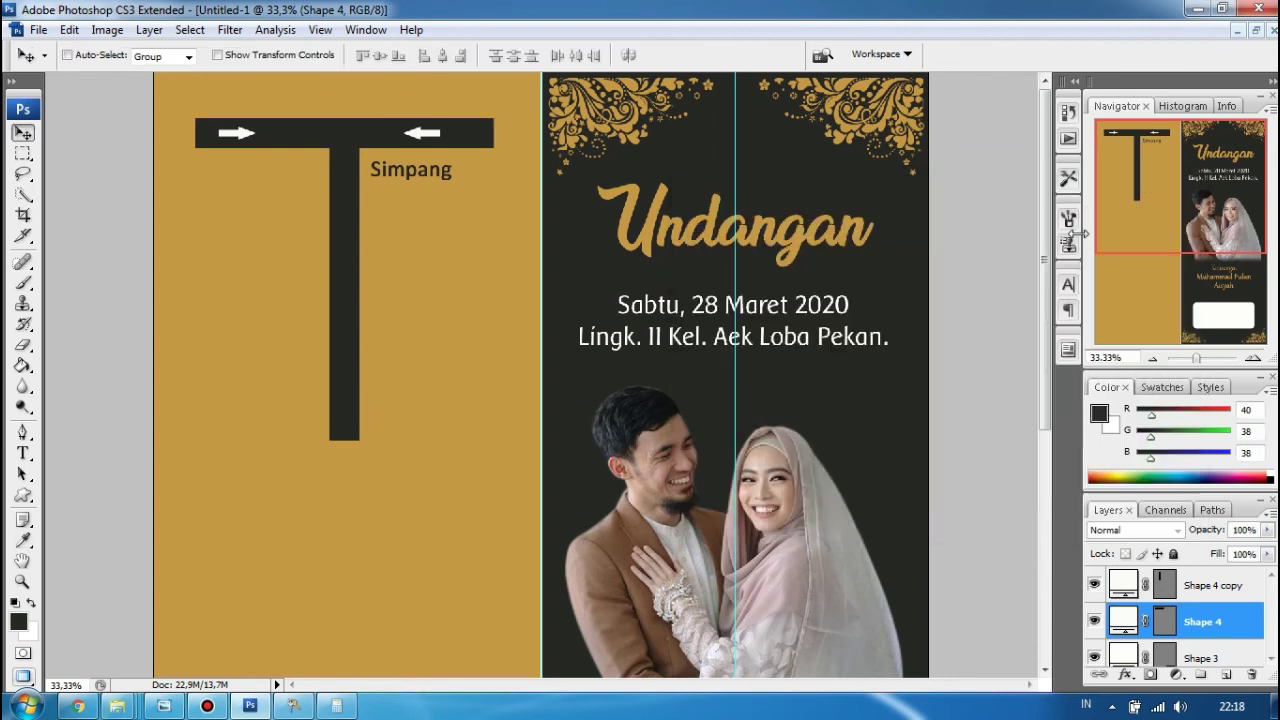
Offset both white road shapes together slightly left and down to form a white edge behind the dark roads
shift+click(1201, 591)
key(shift+Left)
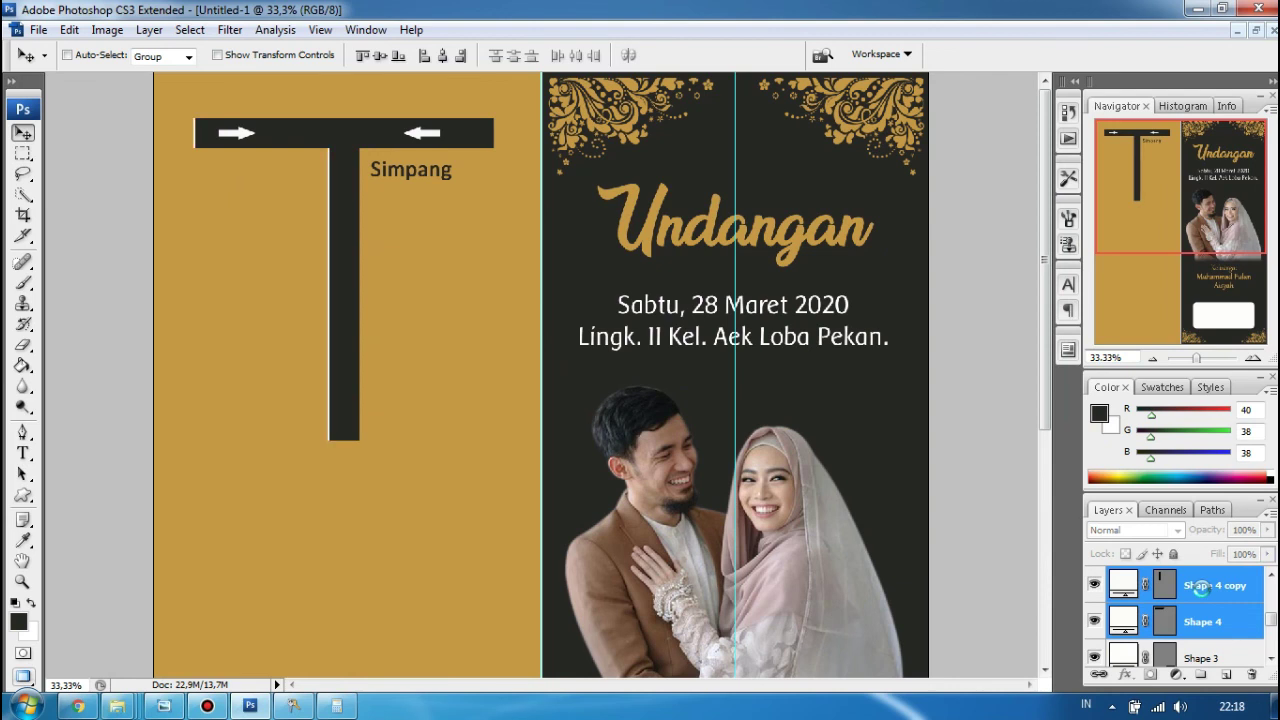
key(shift+Down)
key(shift+Down)
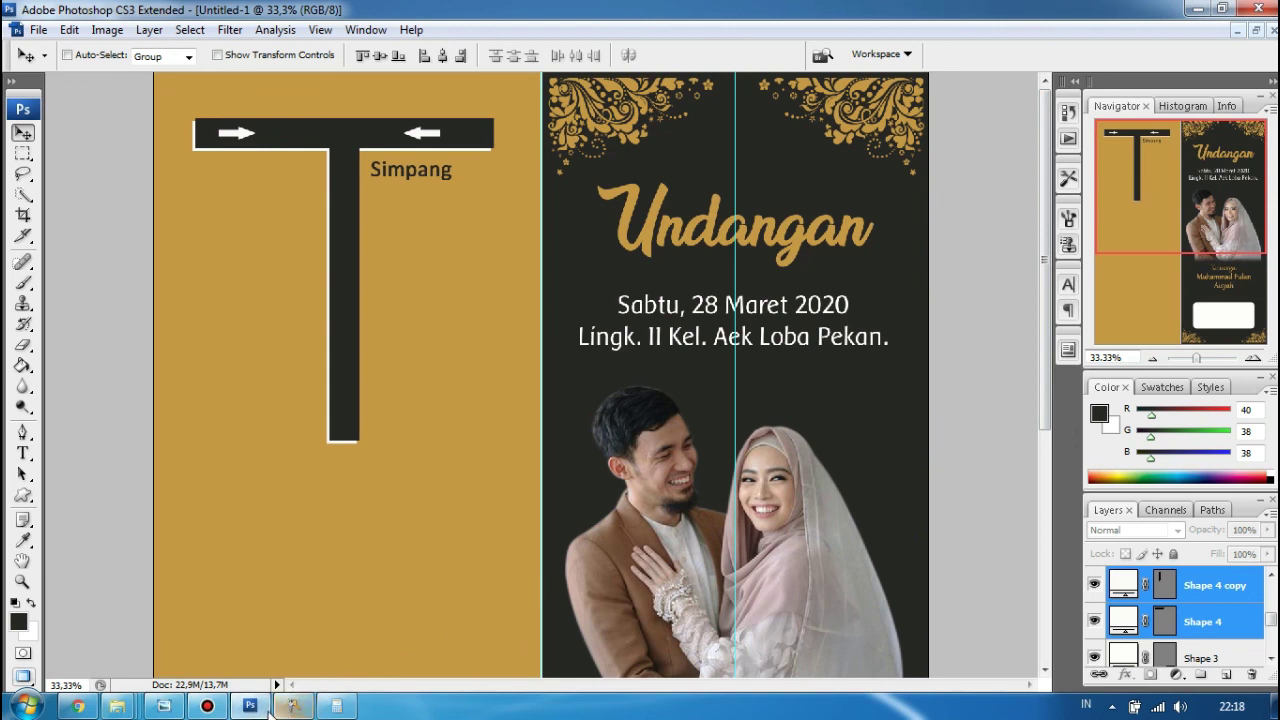
Open the layered Luar PSD from the reference design's folder in Photoshop without updating its text layers
mouse_move(255, 708)
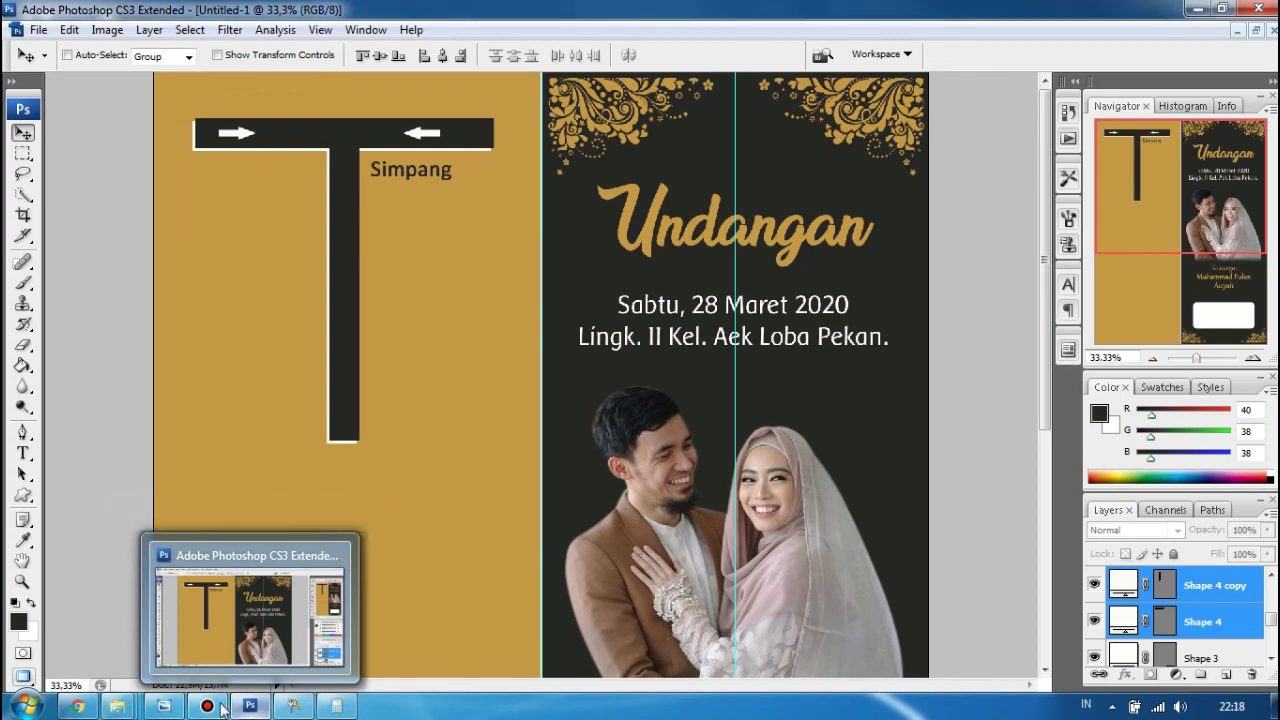
click(164, 706)
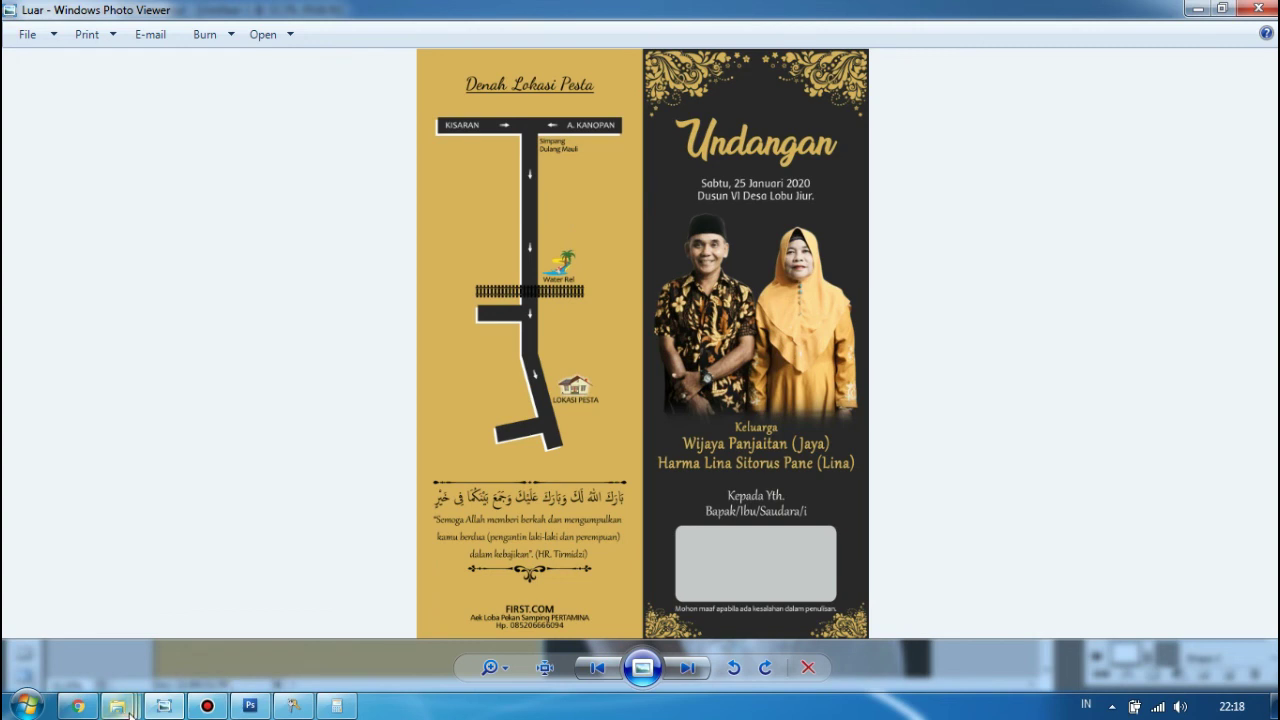
mouse_move(164, 706)
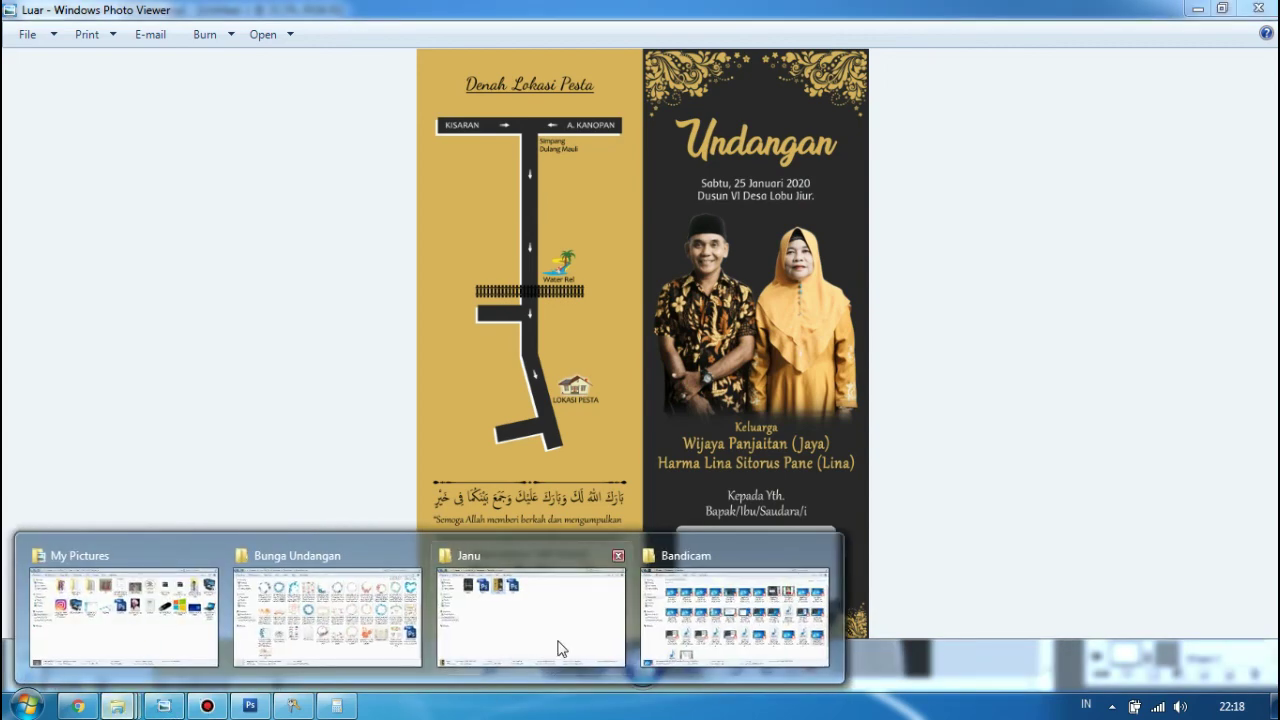
key(alt+Tab)
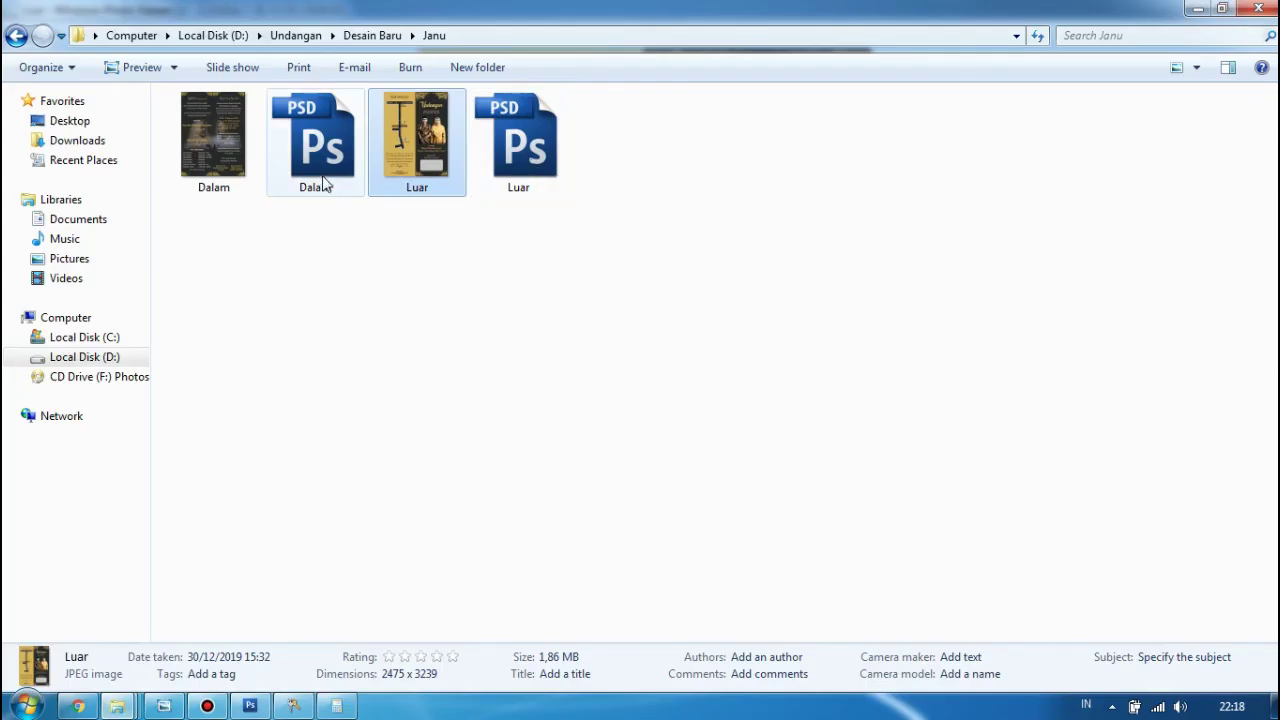
double_click(541, 184)
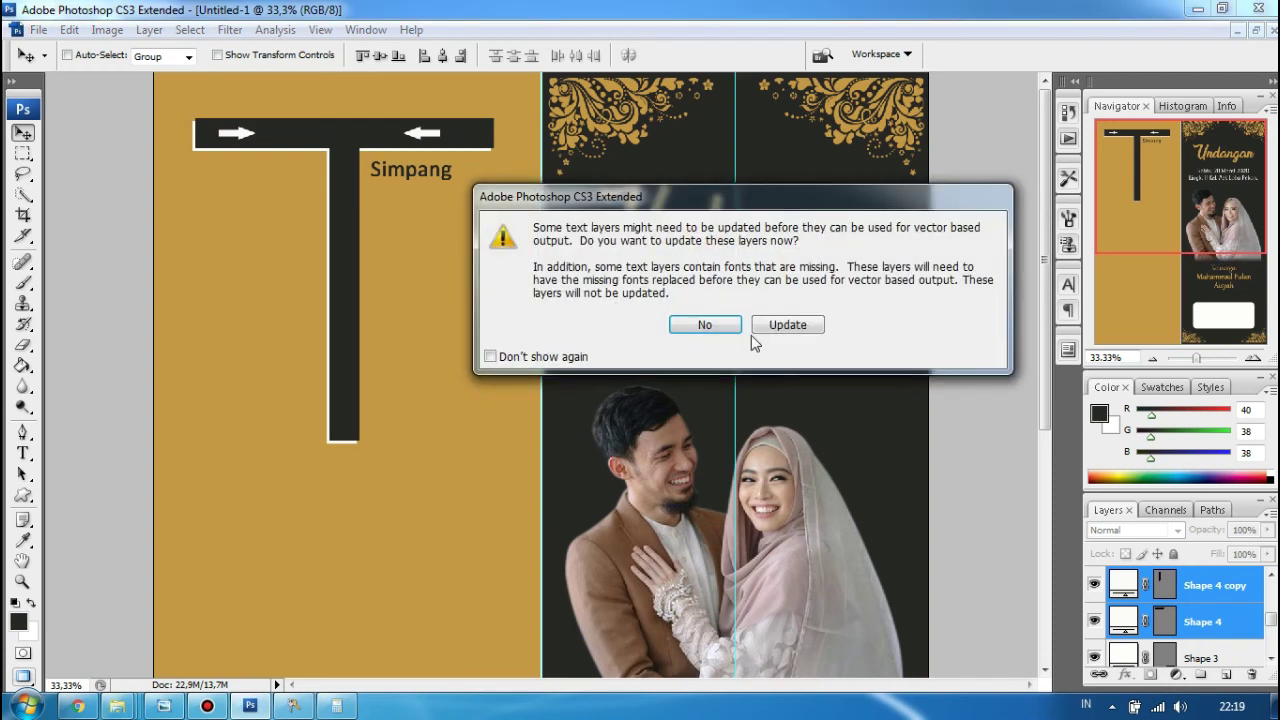
click(714, 320)
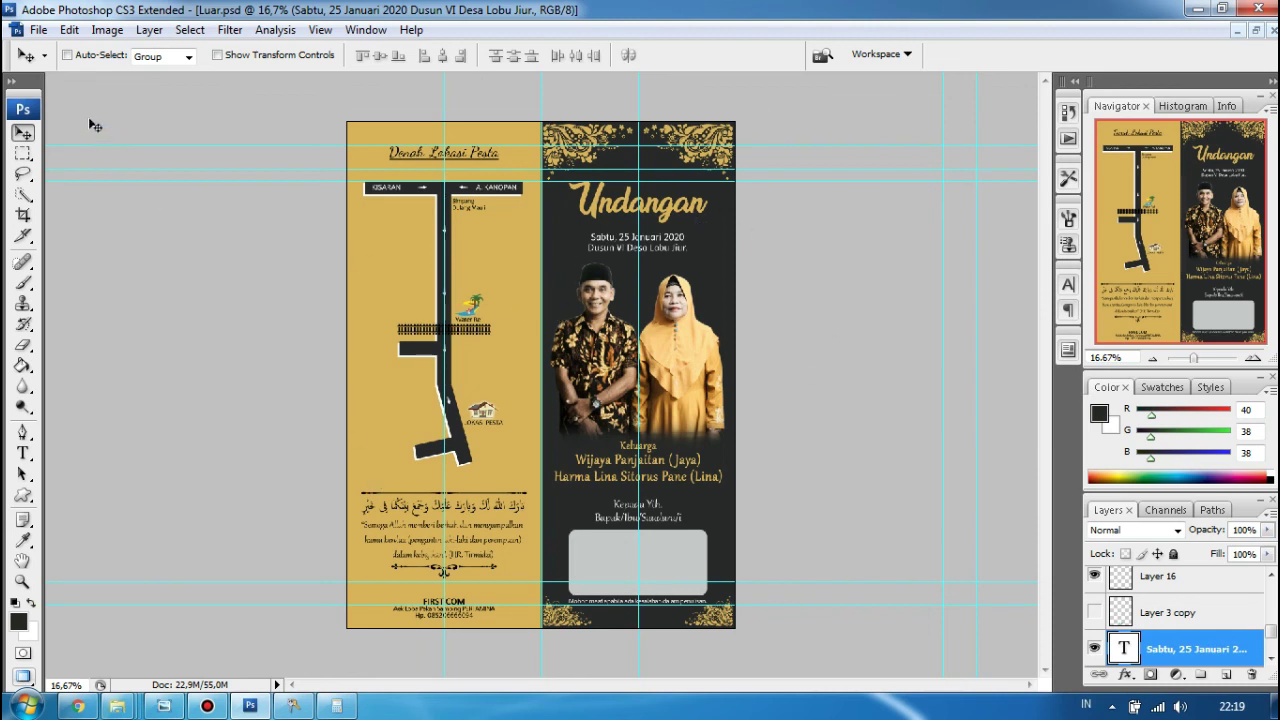
Save a JPEG version of the Luar design as "Undangan" in the same folder, at quality 12
click(38, 29)
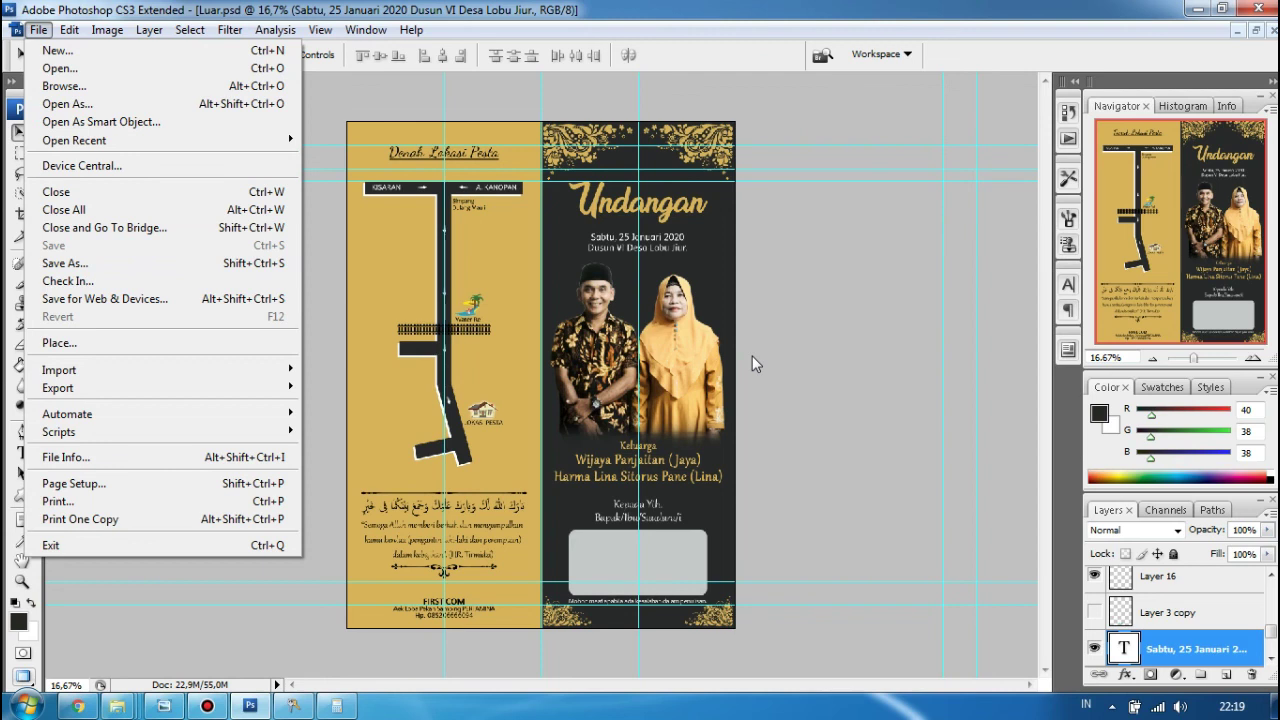
click(190, 263)
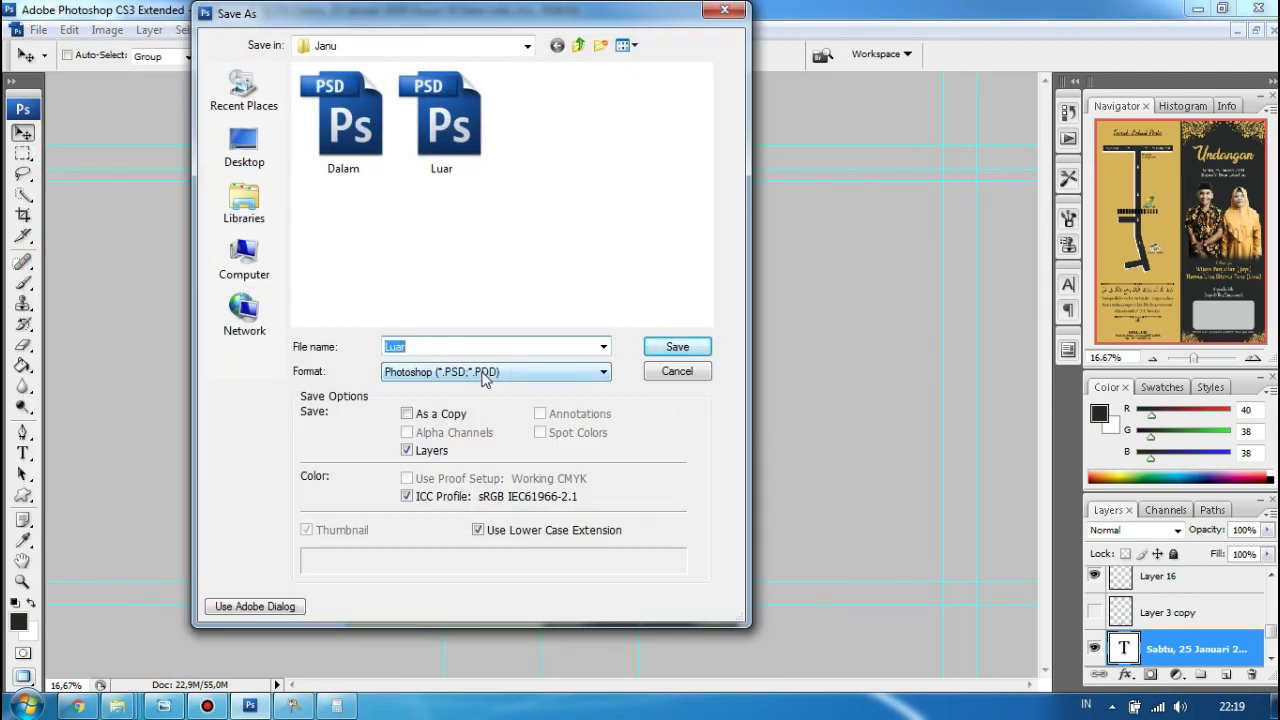
text(Undangan)
click(436, 373)
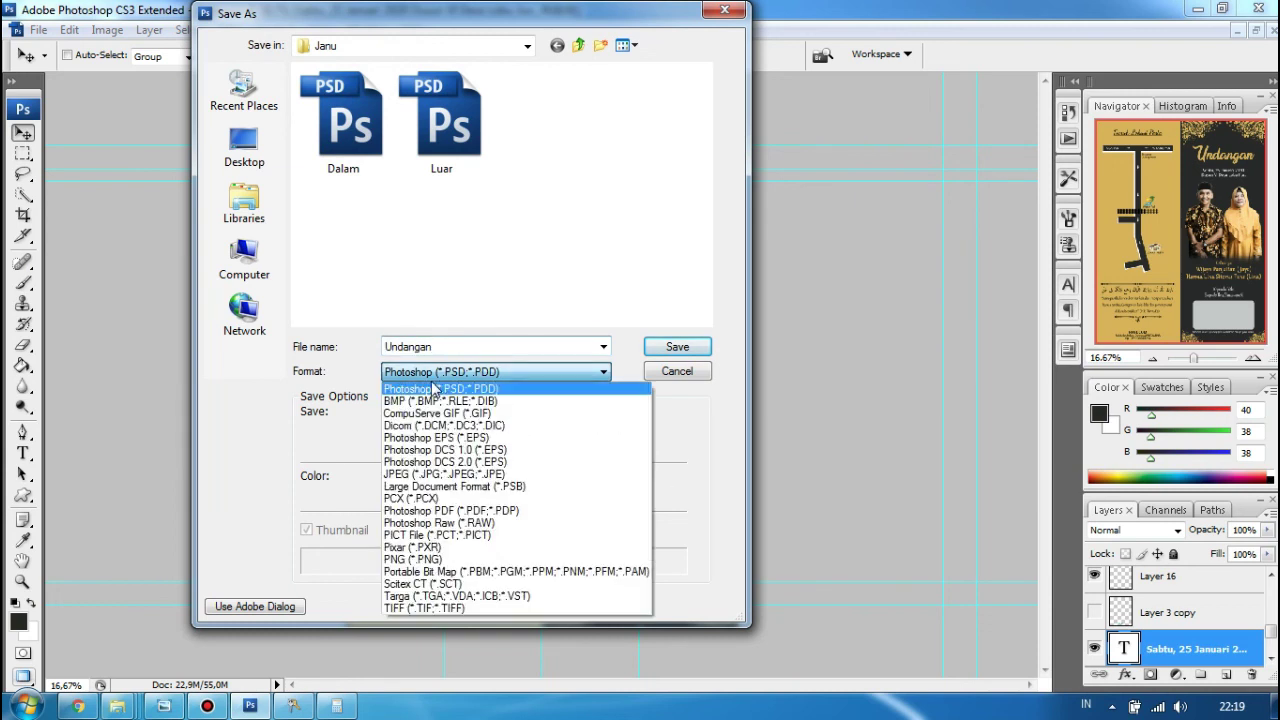
click(414, 474)
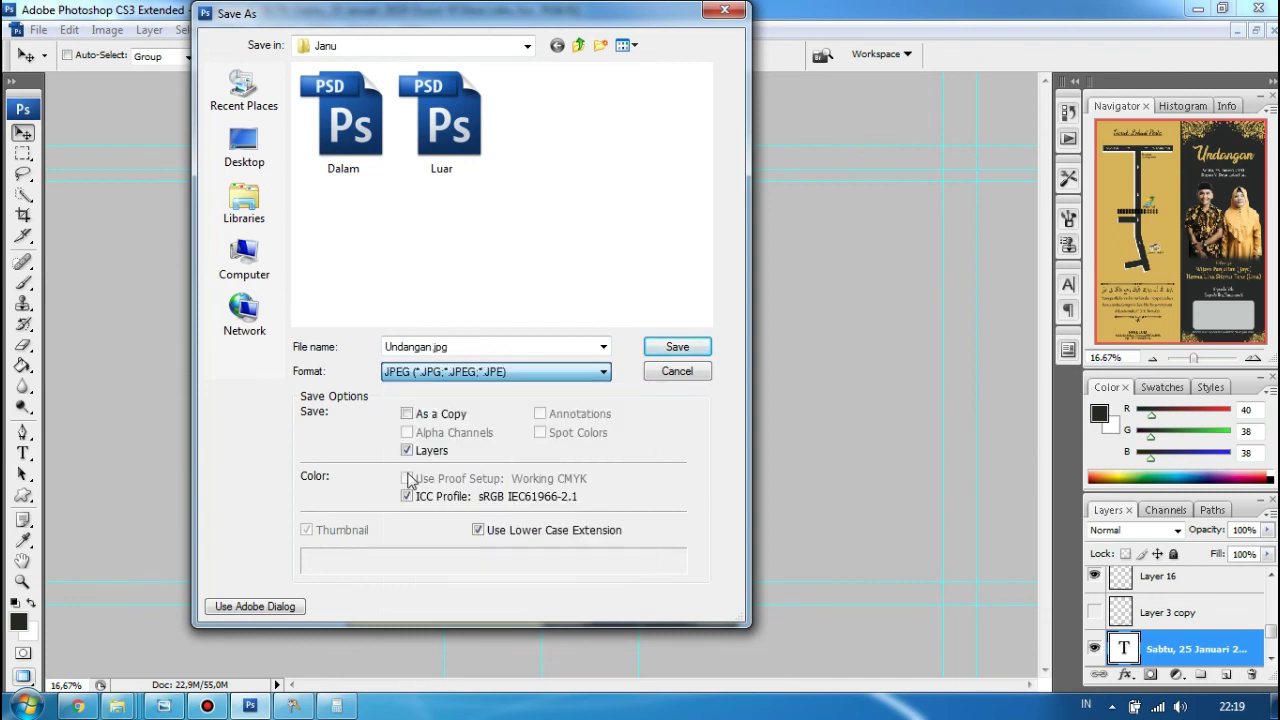
click(677, 346)
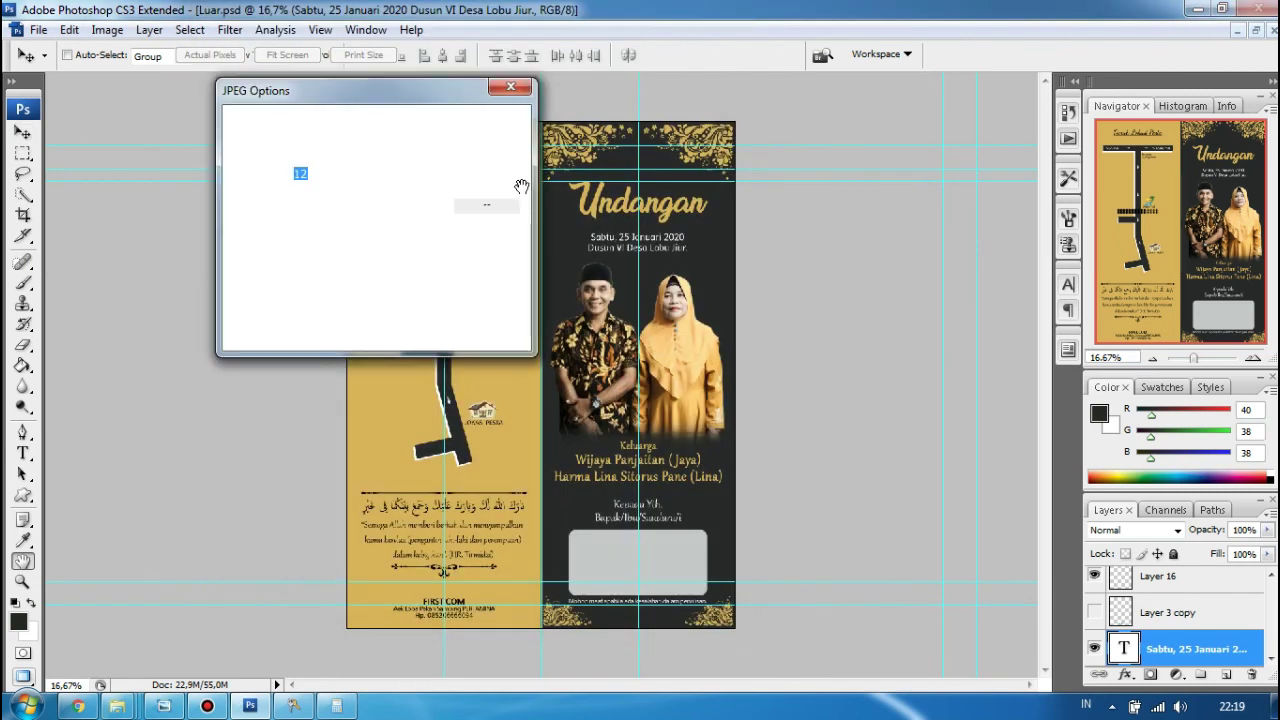
click(487, 125)
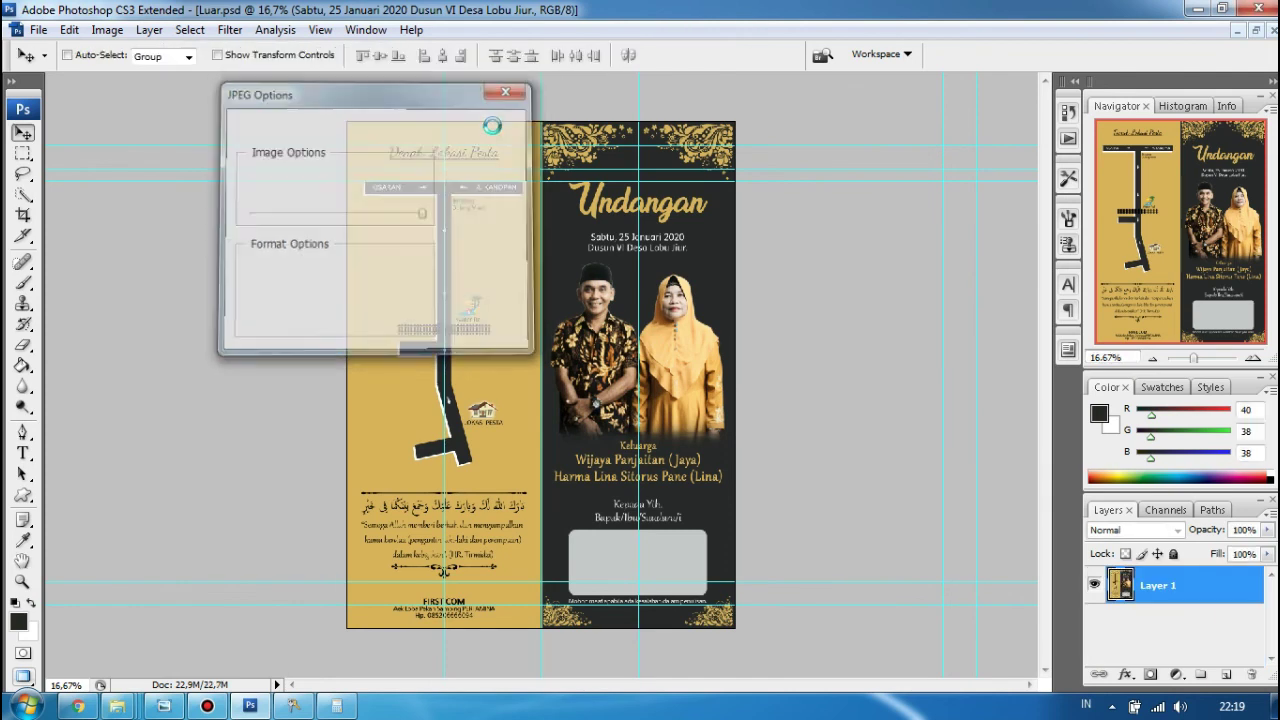
View the exported Undangan JPEG from its folder in the photo viewer, and return to Photoshop
mouse_move(164, 707)
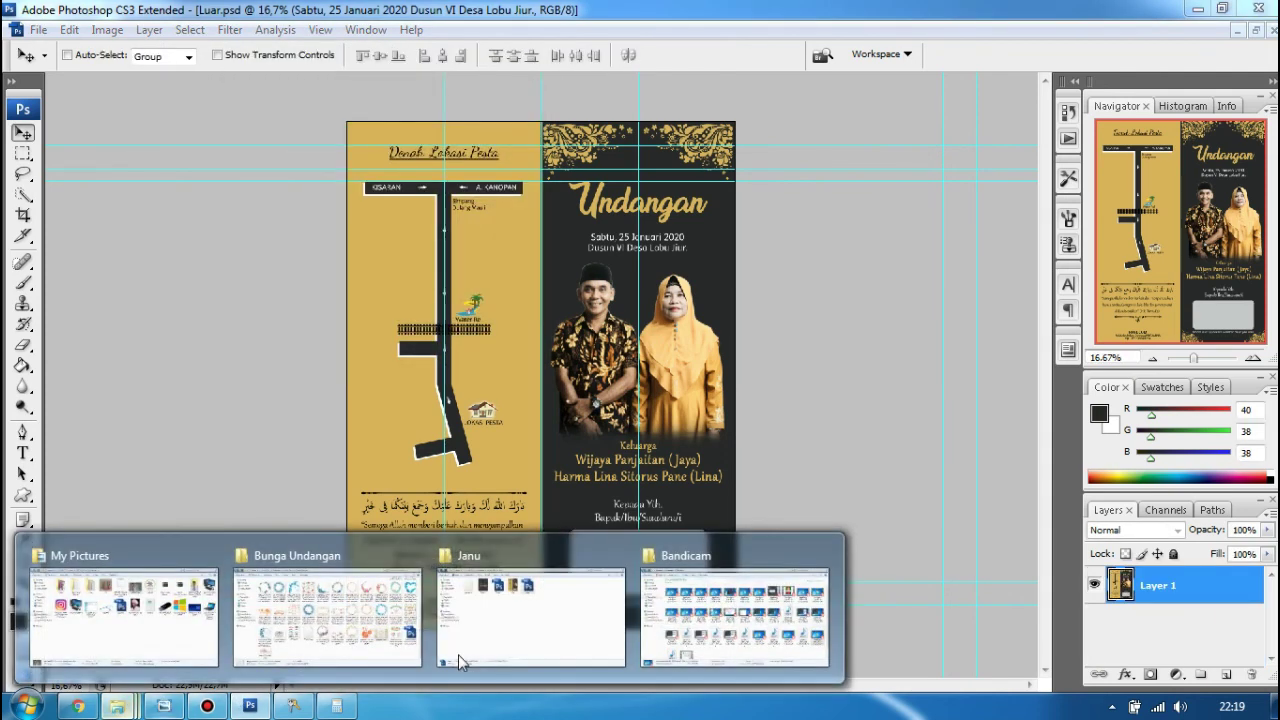
click(528, 640)
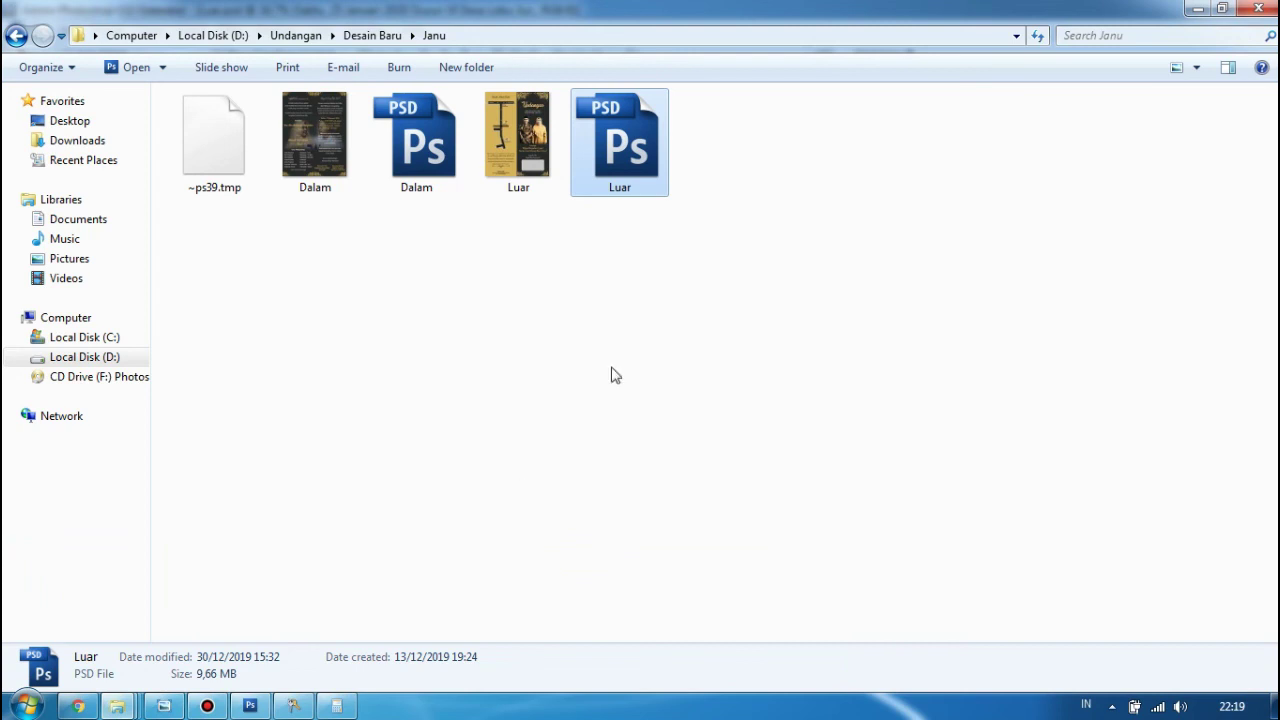
double_click(613, 190)
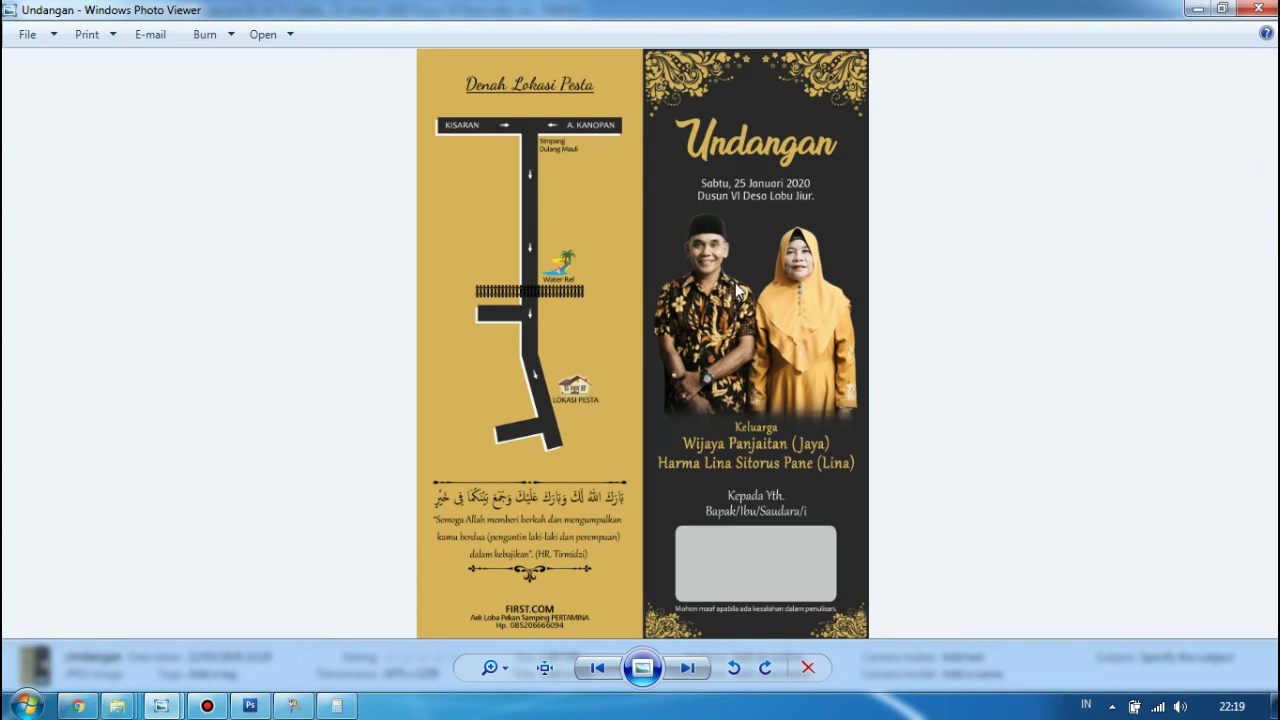
click(251, 707)
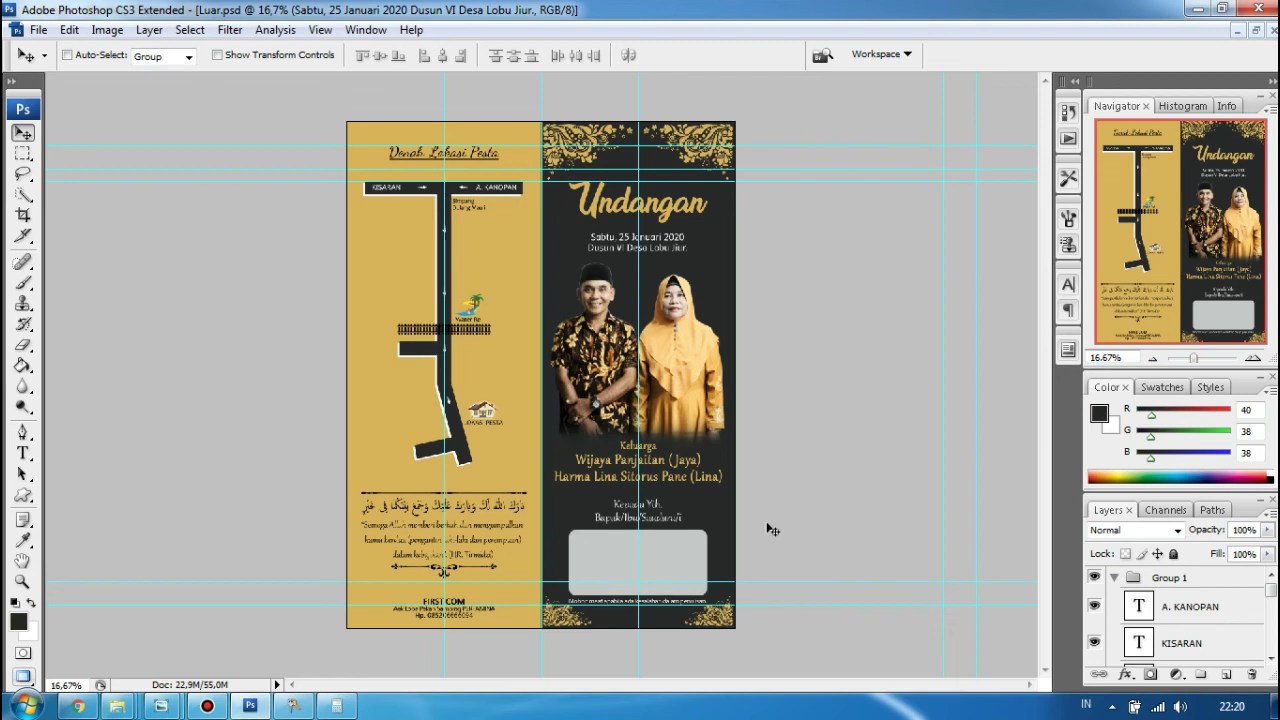
Minimise the open program and folder windows, and close the Windows Activation notice and the calculator
click(1204, 14)
click(1200, 12)
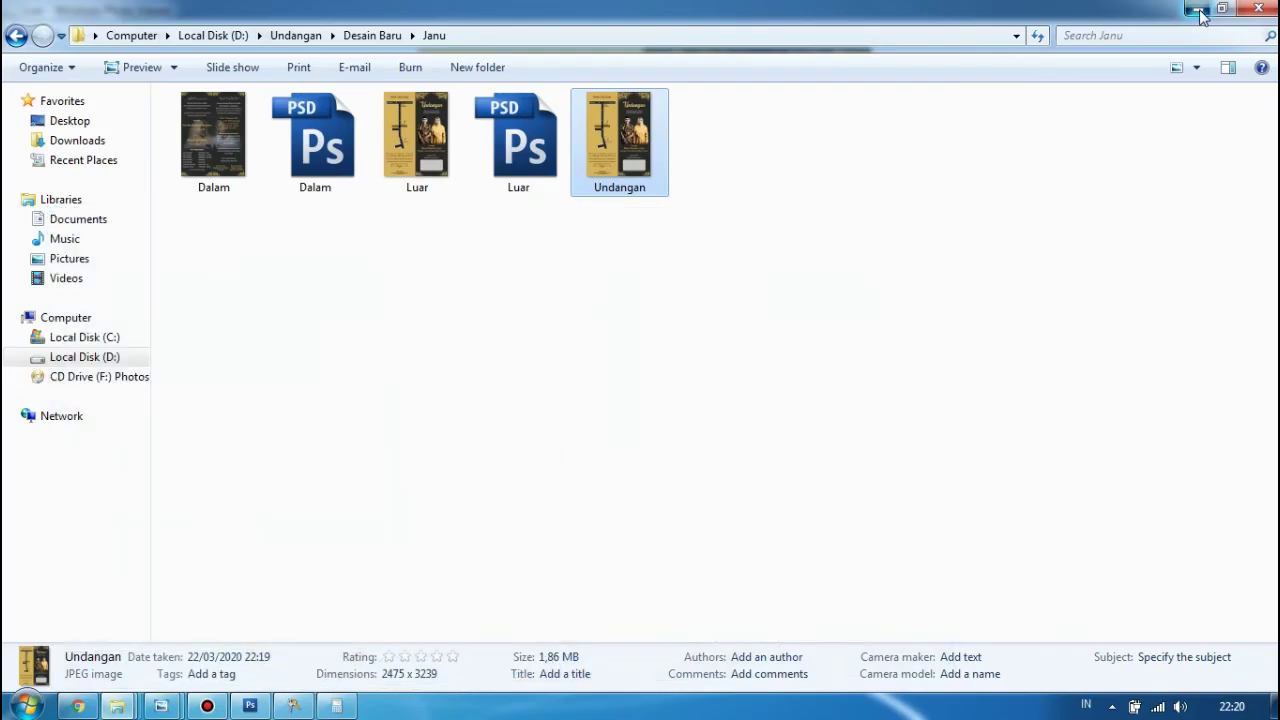
click(1200, 12)
click(1200, 12)
click(1200, 12)
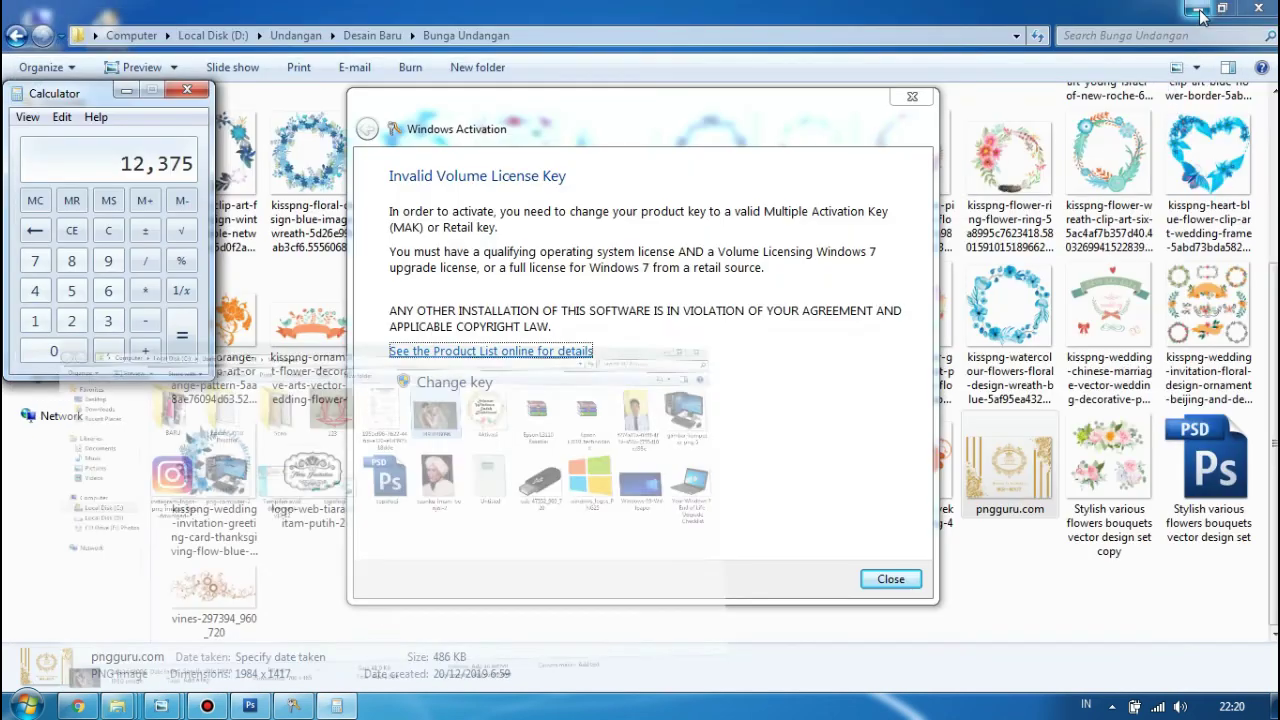
click(912, 98)
click(186, 90)
click(1194, 12)
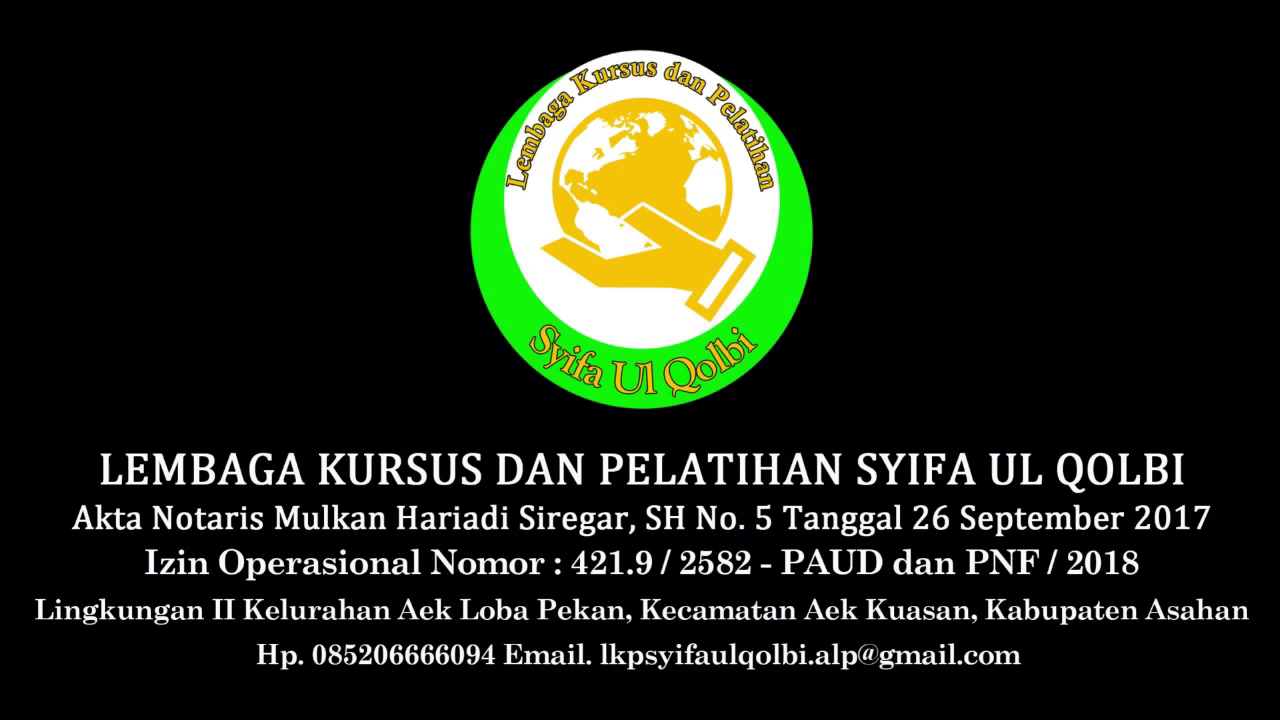